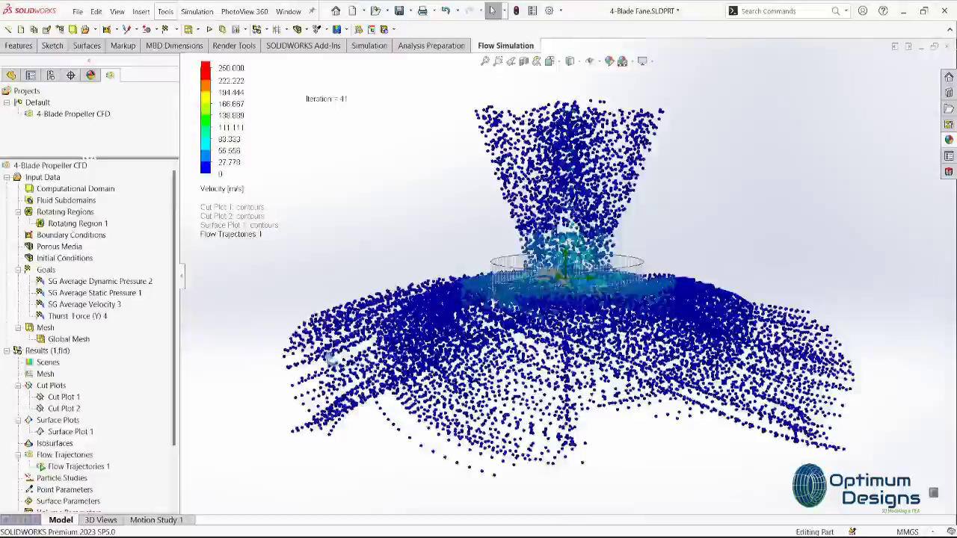
Step: Orbit the flow trajectory plot, return to a front view, then create a new blank part
middle_click_drag(260, 344, 351, 291)
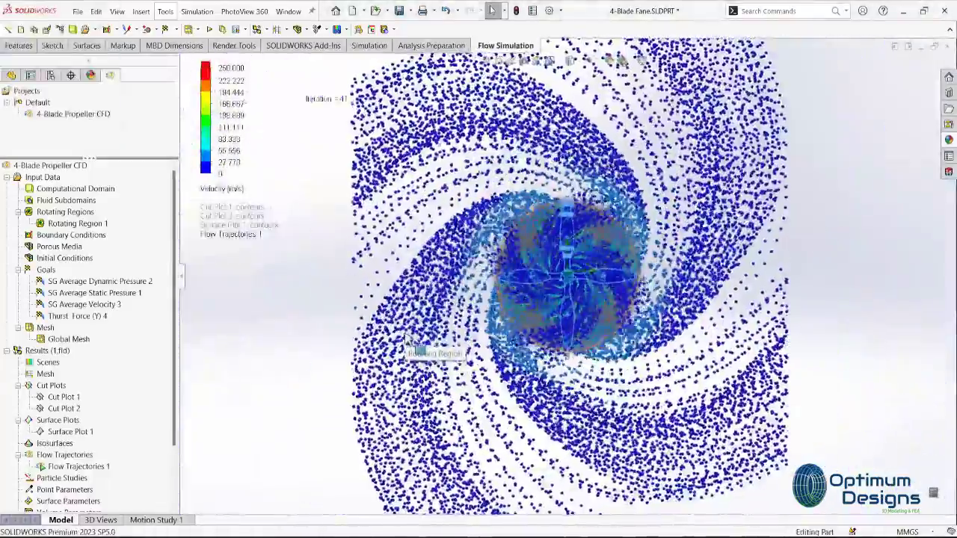
key("space")
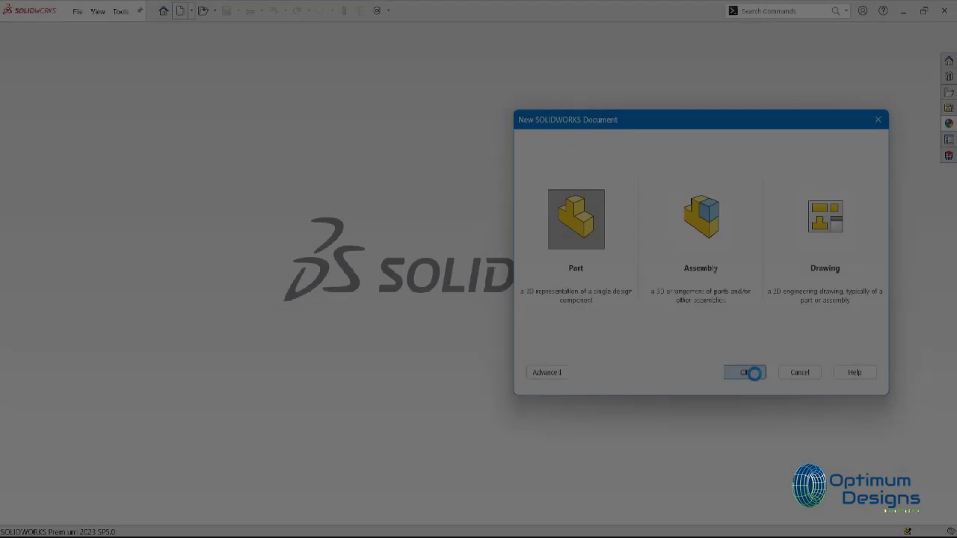
left_click(748, 372)
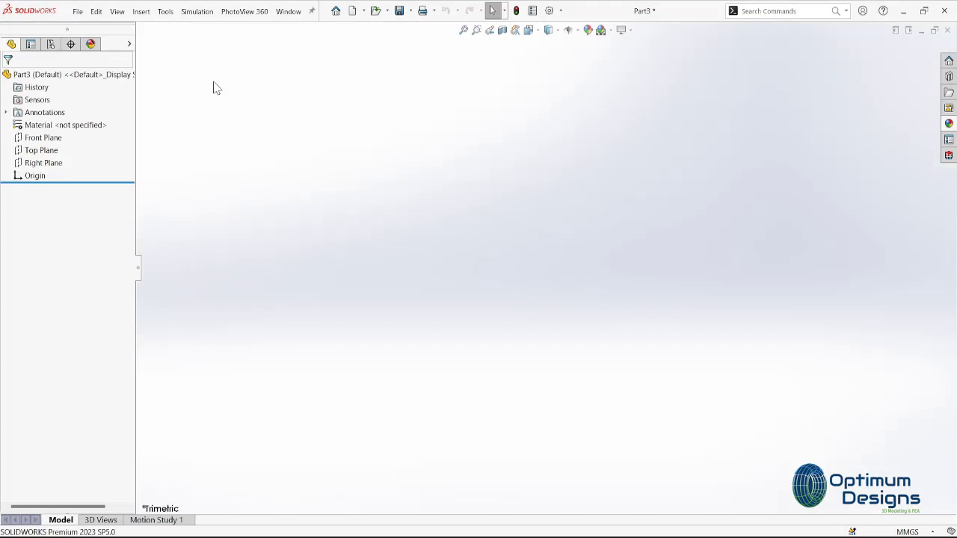
Step: Create Plane1 offset 25 mm from the Right Plane and Plane2 20 mm beyond it
right_click(45, 196)
left_click(96, 178)
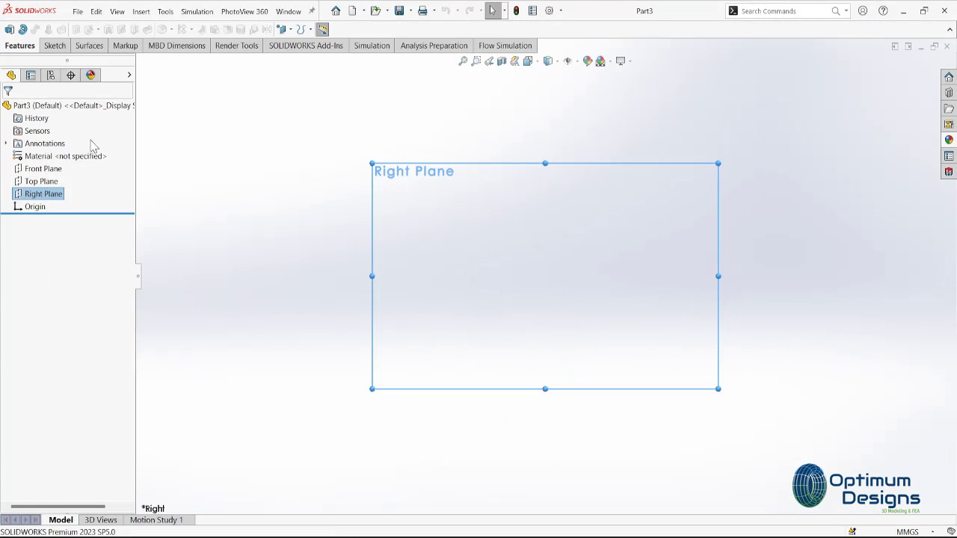
left_click(141, 11)
left_click(265, 156)
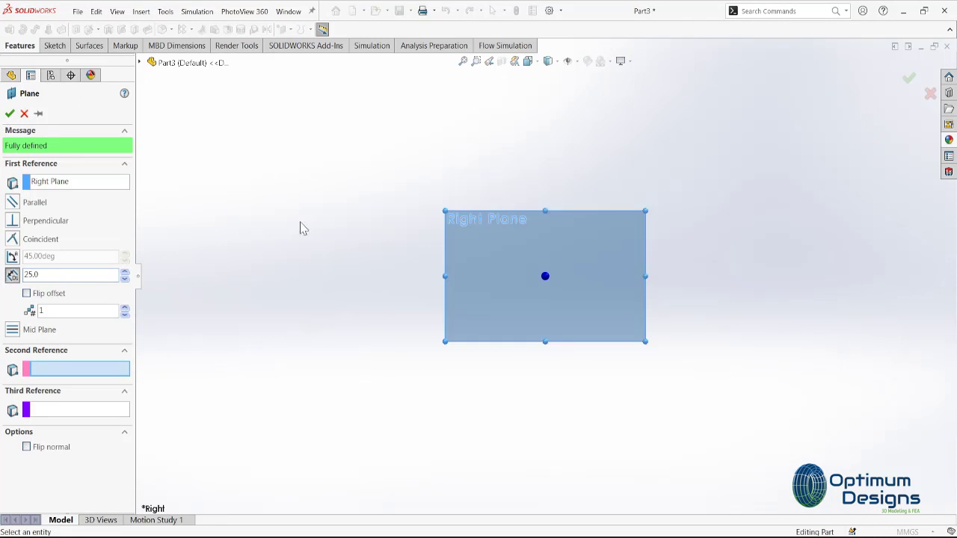
key("ctrl+7")
left_click(10, 113)
left_click(140, 10)
mouse_move(180, 155)
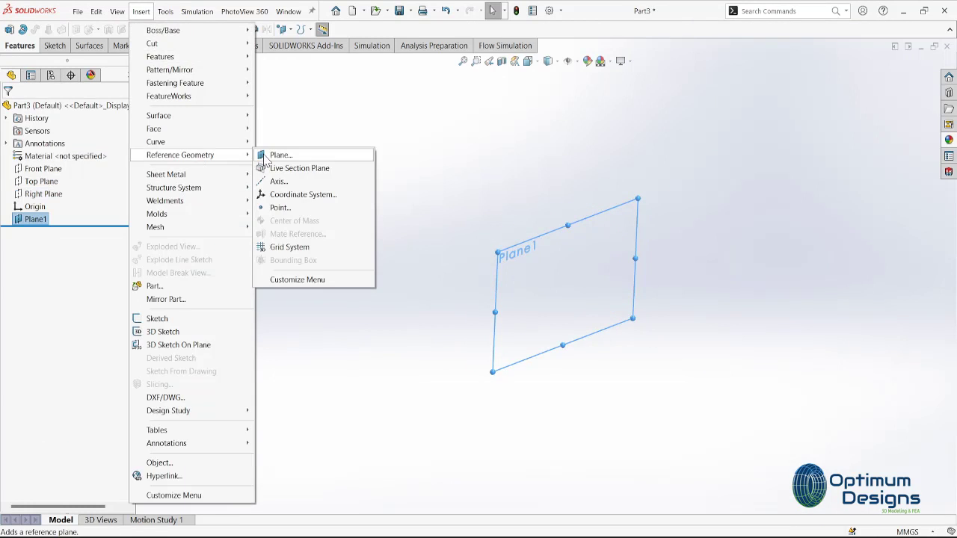
left_click(273, 156)
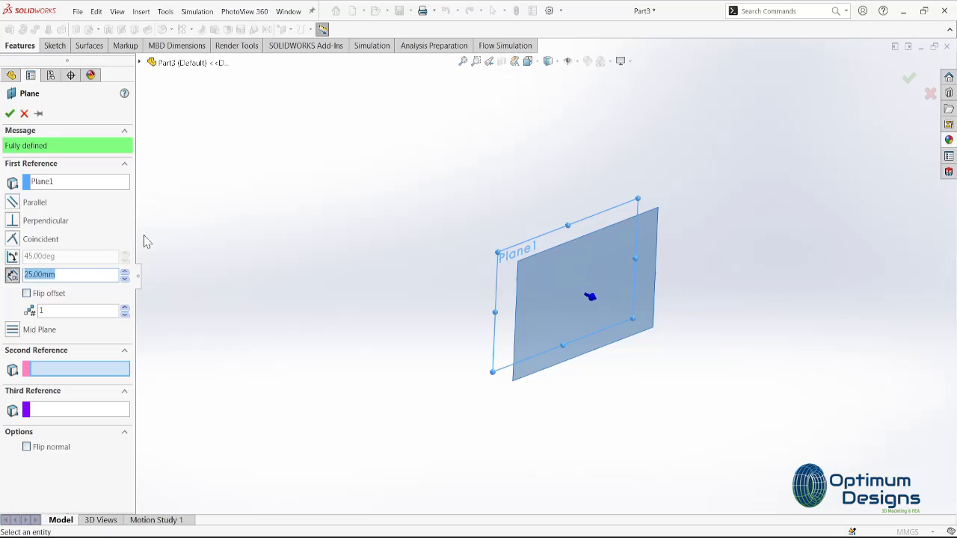
left_click(10, 114)
Step: Add Plane3 (25 mm), Plane4 and Plane5 (35 mm), each offset from the previous plane
left_click(141, 10)
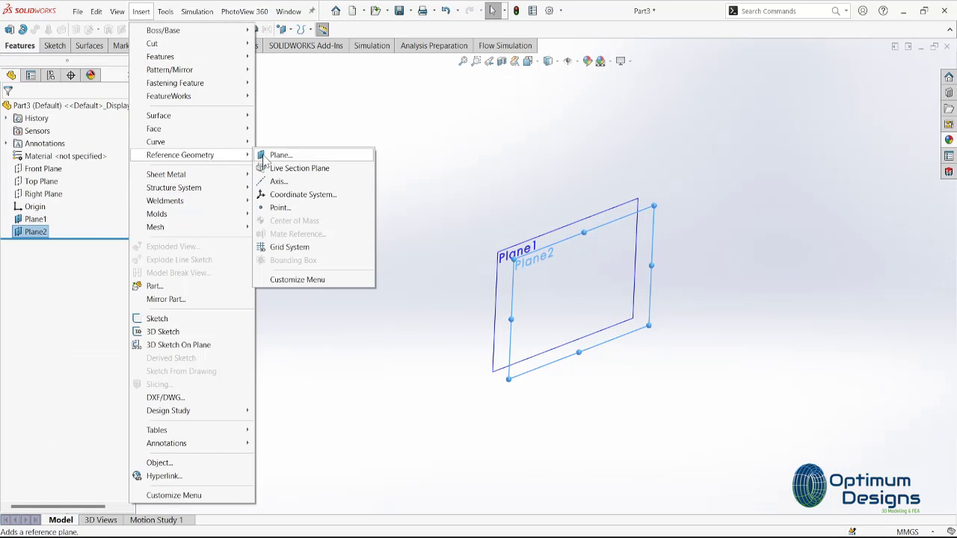
left_click(277, 155)
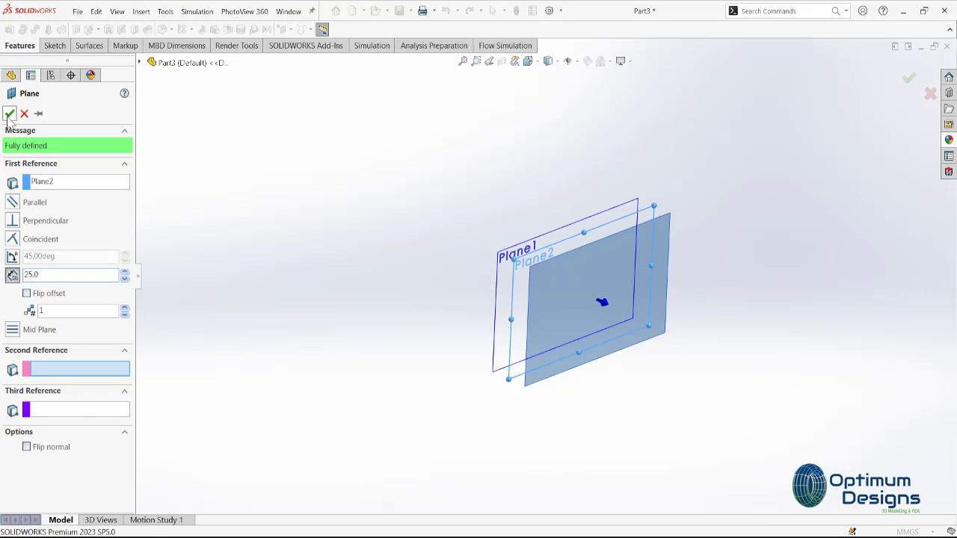
left_click(10, 114)
left_click(141, 11)
left_click(273, 156)
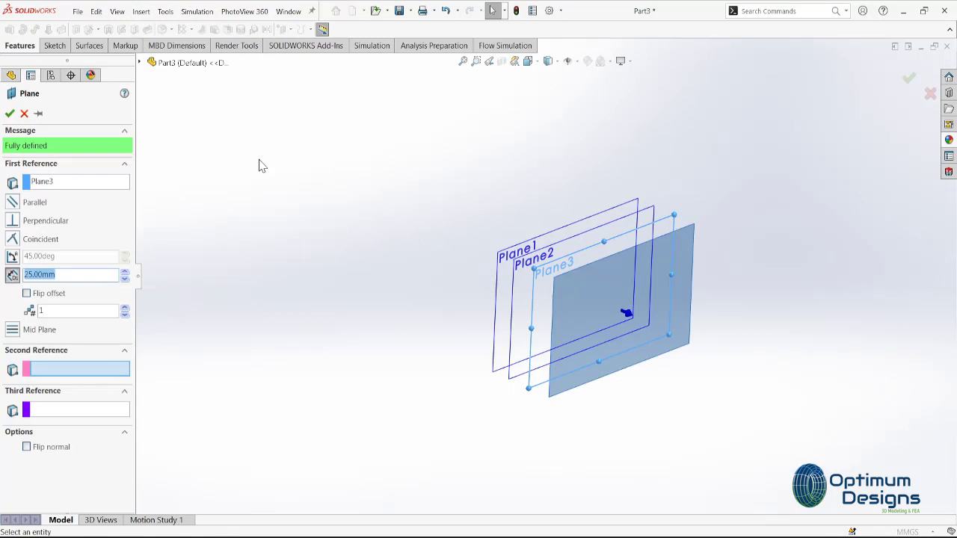
left_click(10, 113)
left_click(140, 11)
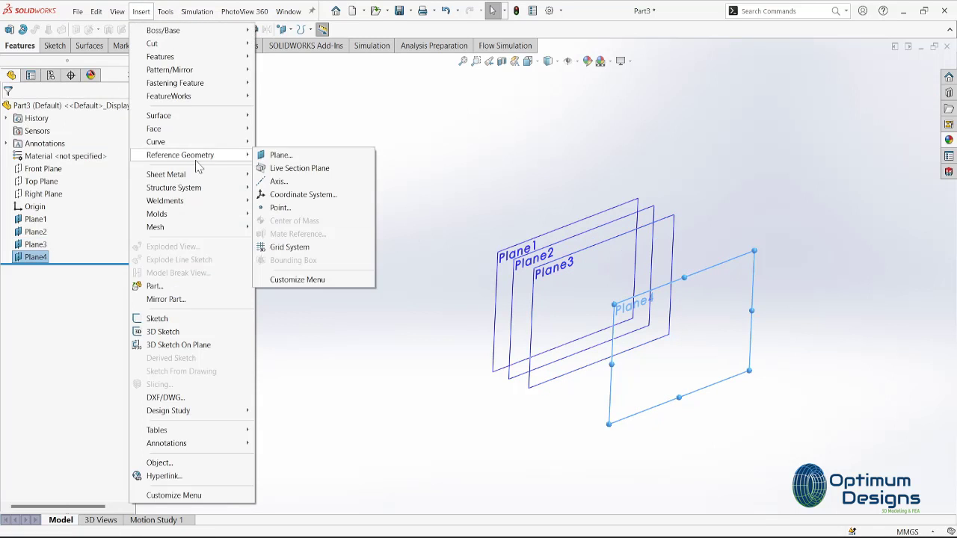
left_click(269, 155)
type("35")
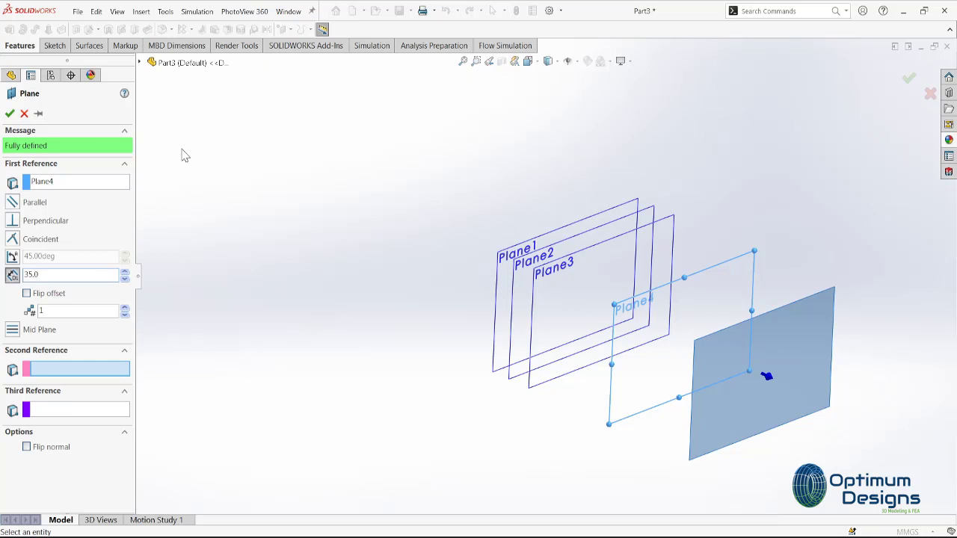
key("Return")
Step: In Front view, check the 25 mm and 20 mm spacing of Plane1 and Plane2
right_click(36, 196)
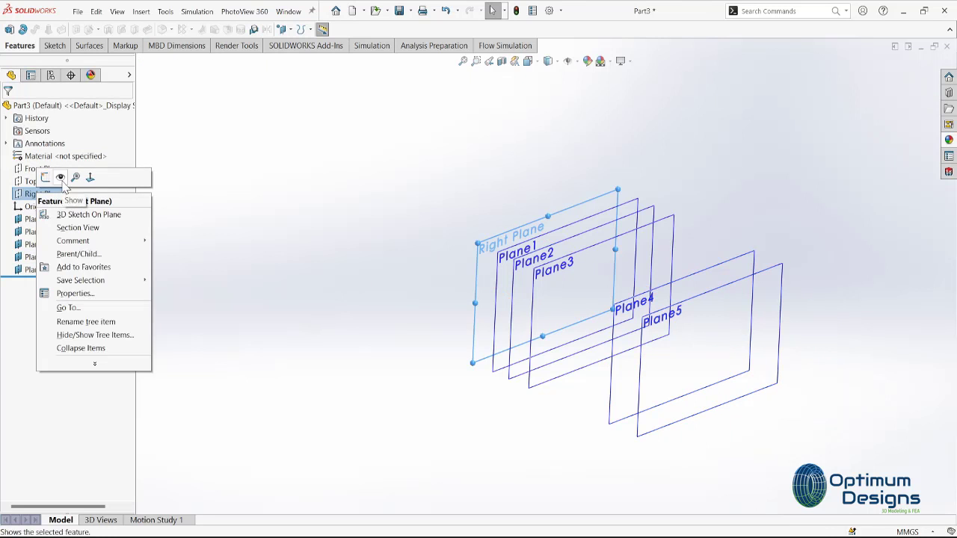
key("space")
left_click(325, 315)
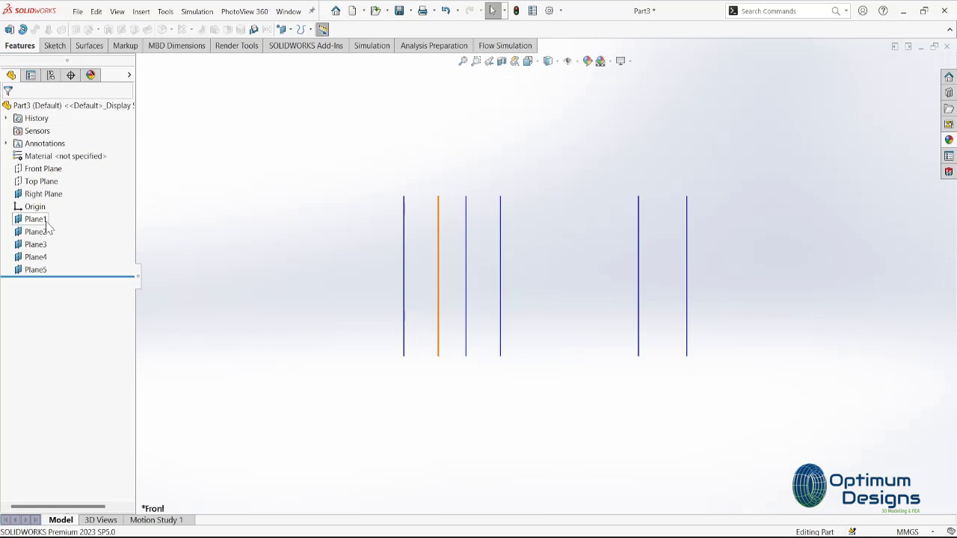
left_click(46, 221)
left_click(419, 270)
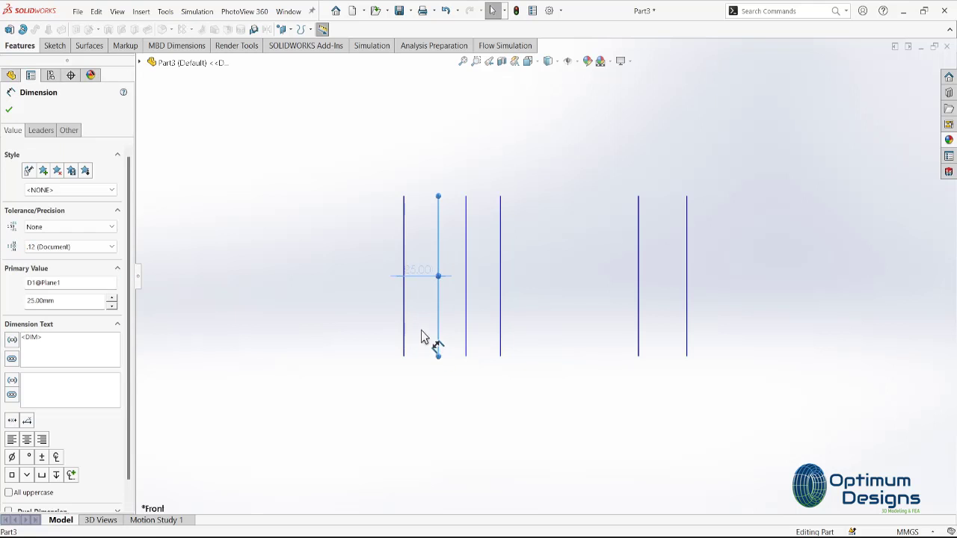
left_click(10, 111)
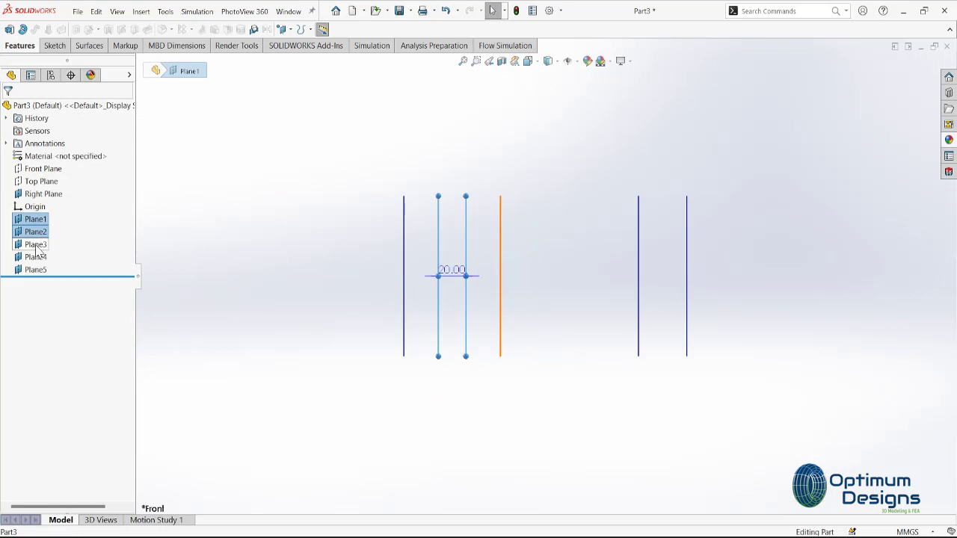
left_click(444, 235)
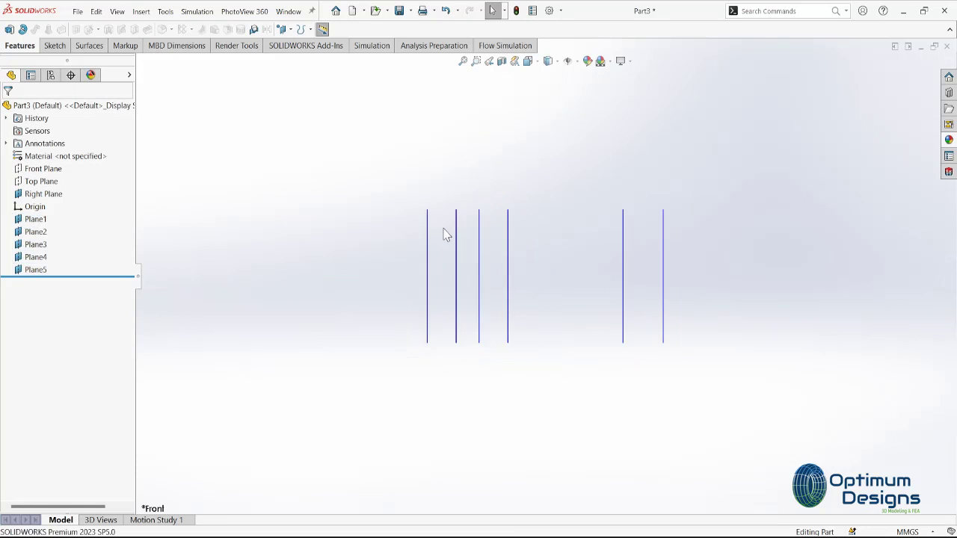
Step: Roll the model back above Plane1 and look normal to the Right Plane
right_click(46, 196)
left_click_drag(79, 276, 66, 209)
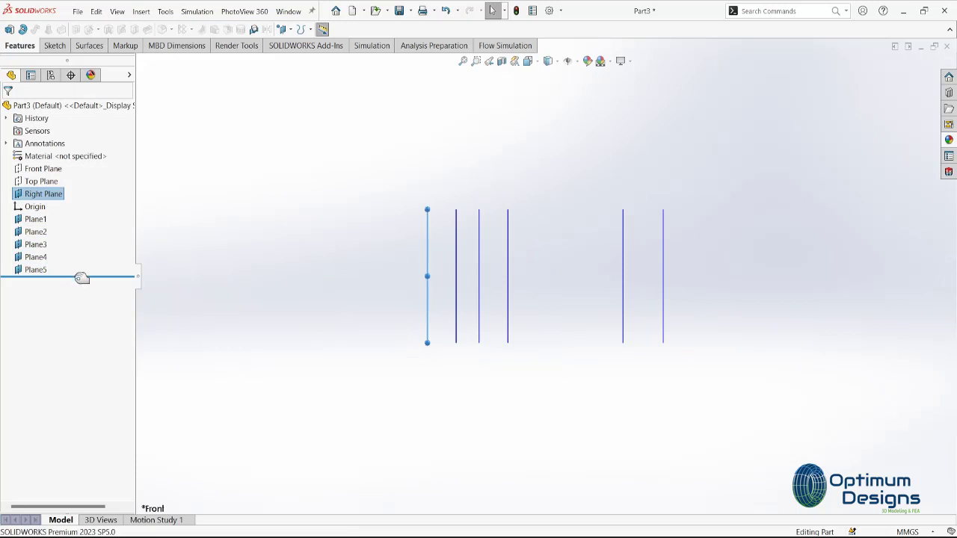
right_click(54, 195)
left_click(105, 181)
Step: Sketch a 10 mm radius circle centred on the origin on the Right Plane
right_click(41, 193)
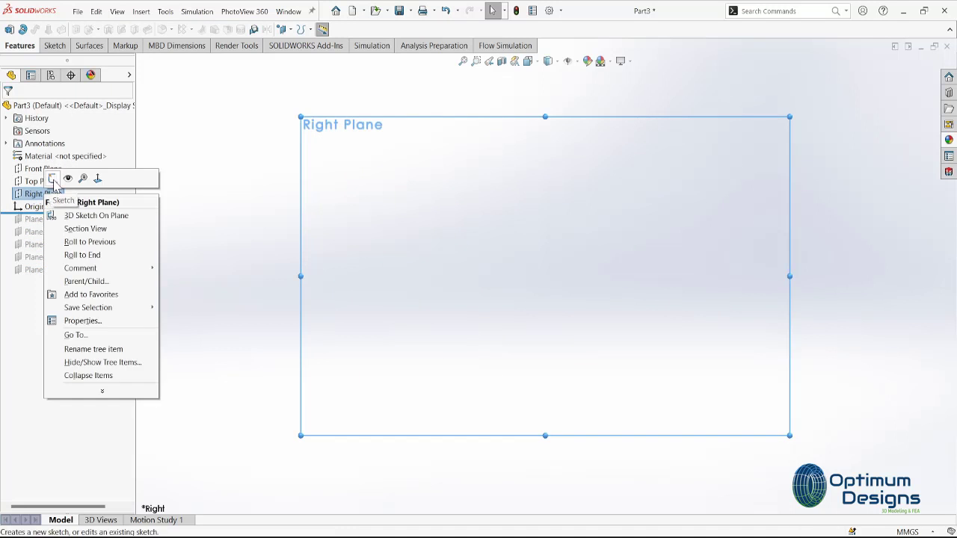
left_click(64, 178)
left_click(111, 29)
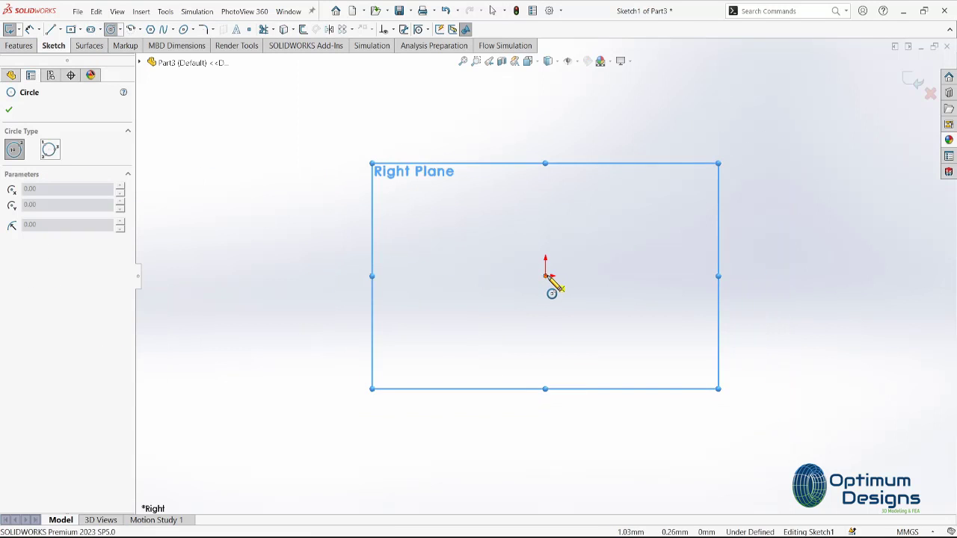
left_click(545, 276)
left_click(437, 318)
type("10")
key("Return")
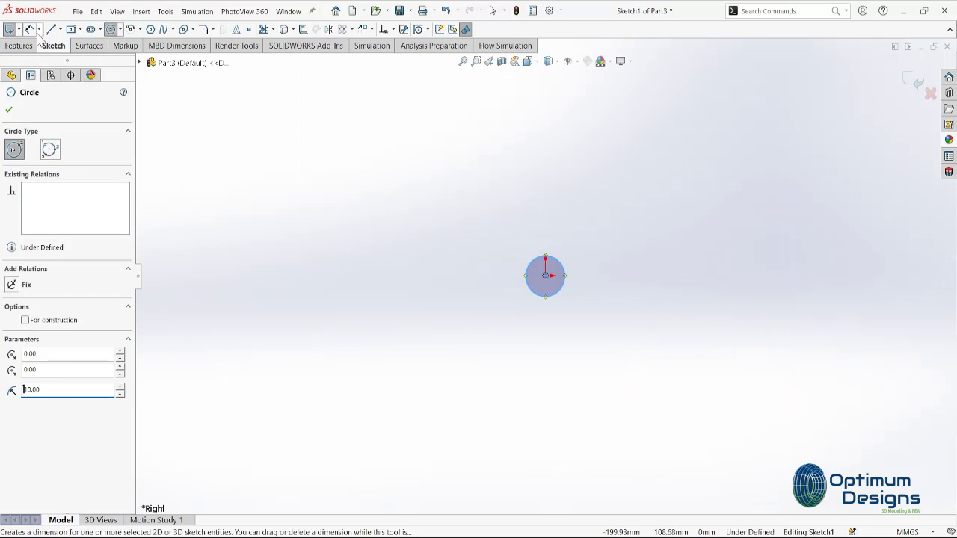
key("Escape")
Step: Dimension the circle at Ø20 mm, exit the sketch, and roll forward to include Plane1
left_click(564, 276)
scroll(516, 286, "down", 5)
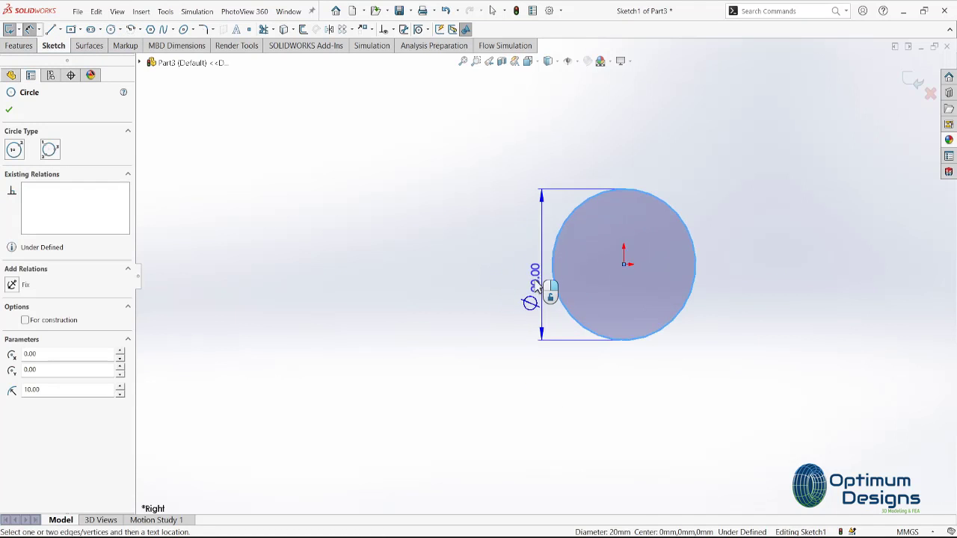
left_click(534, 287)
key("Return")
key("f")
scroll(482, 282, "up", 3)
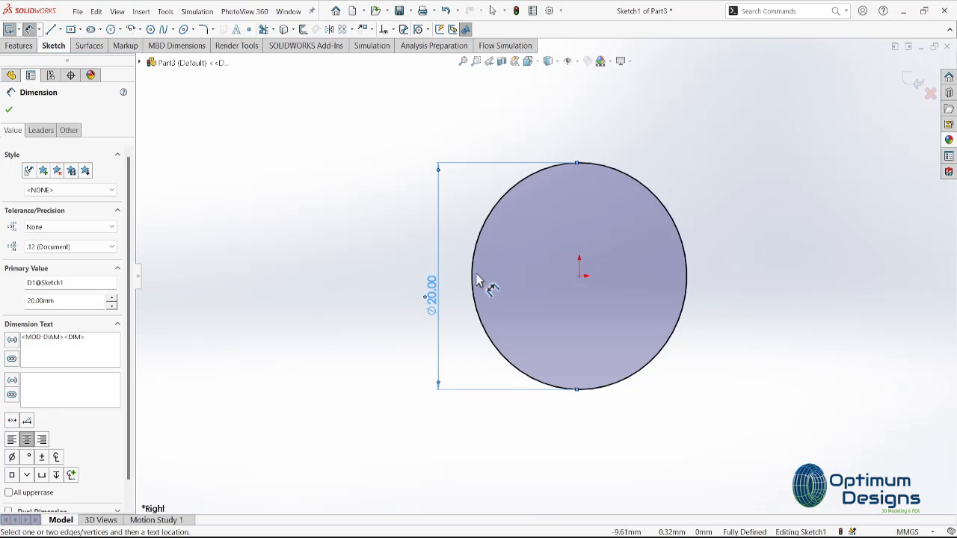
left_click(10, 111)
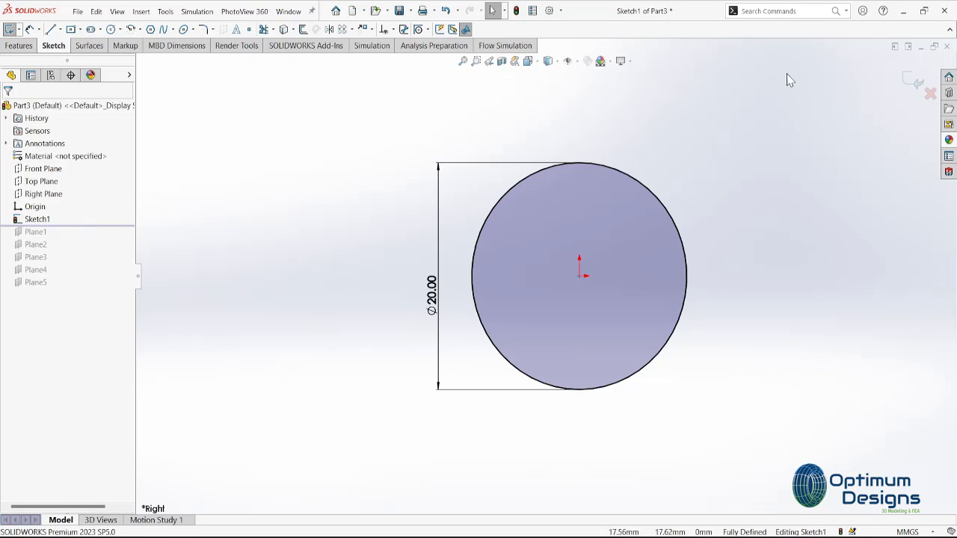
left_click(914, 80)
left_click_drag(112, 225, 106, 237)
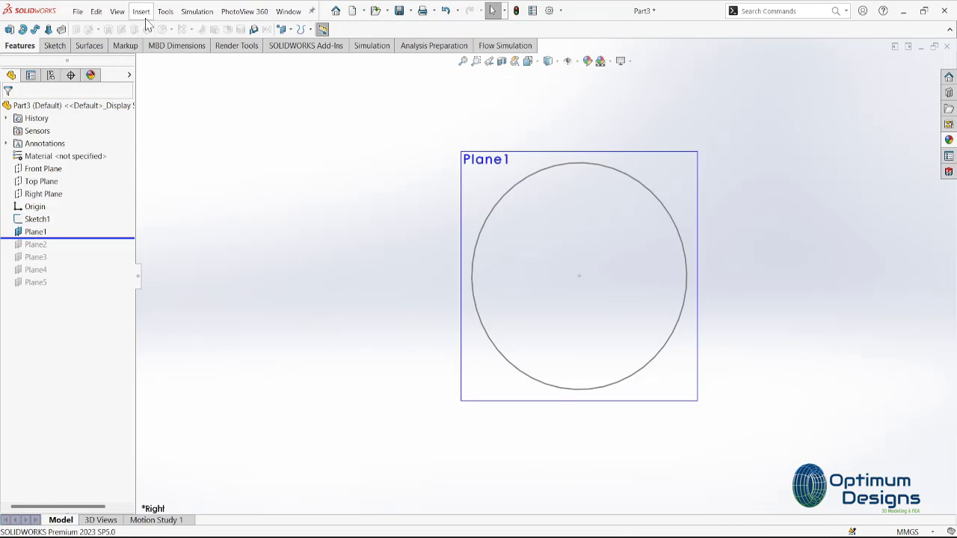
Step: Start a sketch on Plane1 and insert the Profile 1.png picture
left_click(35, 232)
left_click(64, 192)
left_click(165, 11)
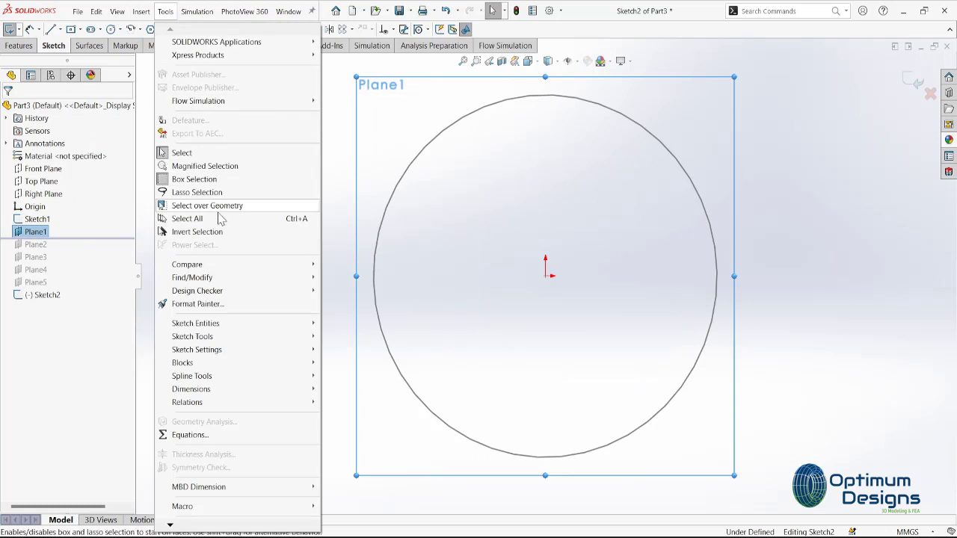
mouse_move(192, 336)
left_click(351, 495)
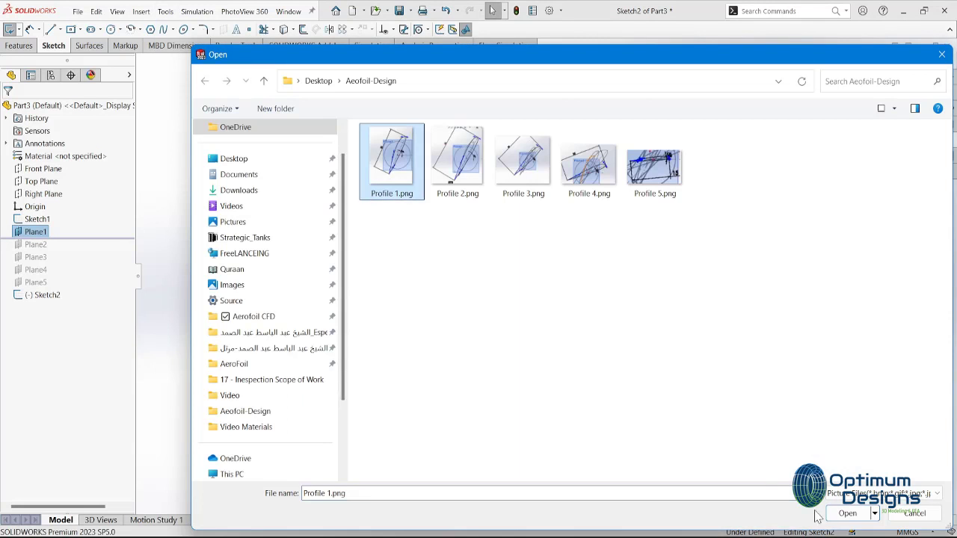
left_click(847, 513)
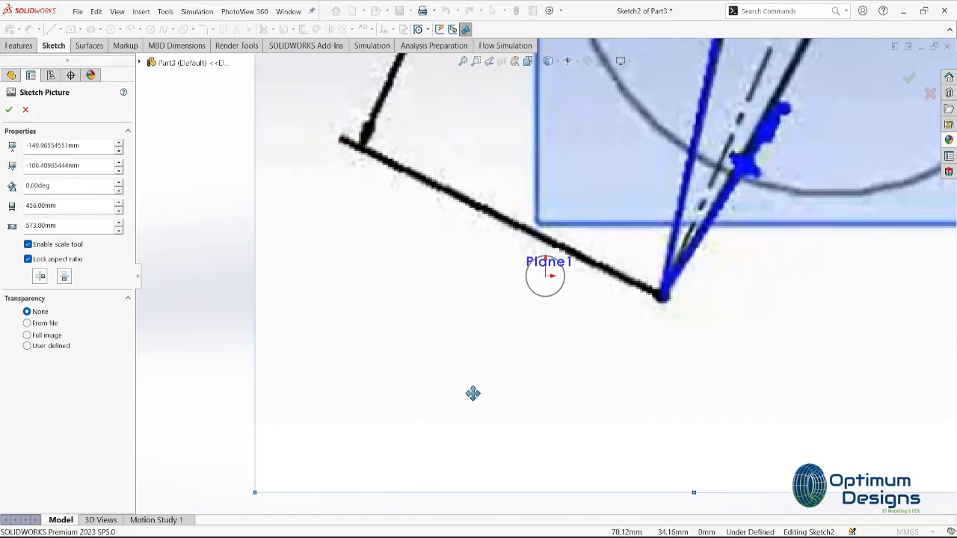
Step: Shrink the picture to about 34 × 43 mm and move it over the circle
mouse_move(473, 393)
left_mouse_down()
mouse_move(653, 314)
mouse_move(691, 73)
mouse_move(480, 336)
left_mouse_up()
left_click_drag(441, 389, 534, 273)
key("f")
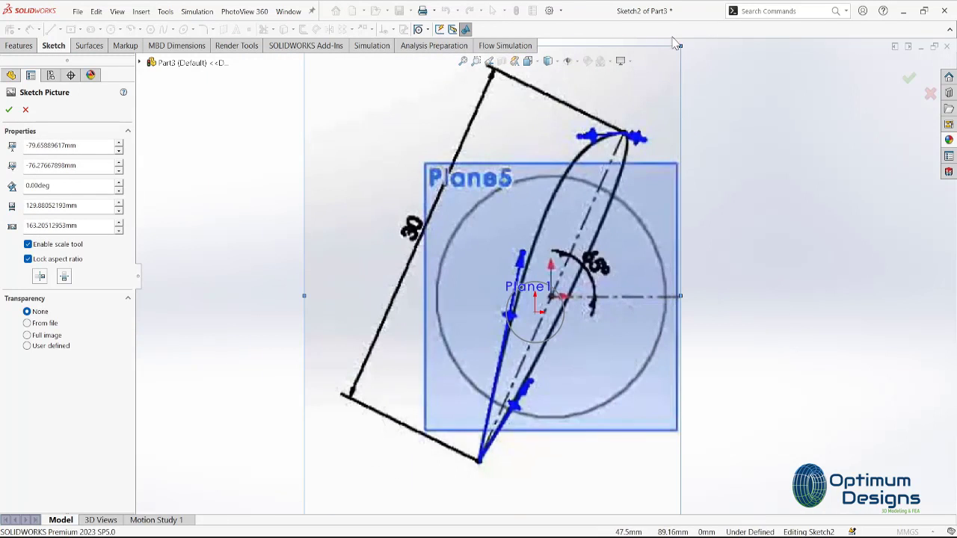
mouse_move(675, 45)
left_mouse_down()
mouse_move(581, 224)
mouse_move(438, 380)
left_mouse_up()
left_click_drag(370, 460, 523, 307)
key("f")
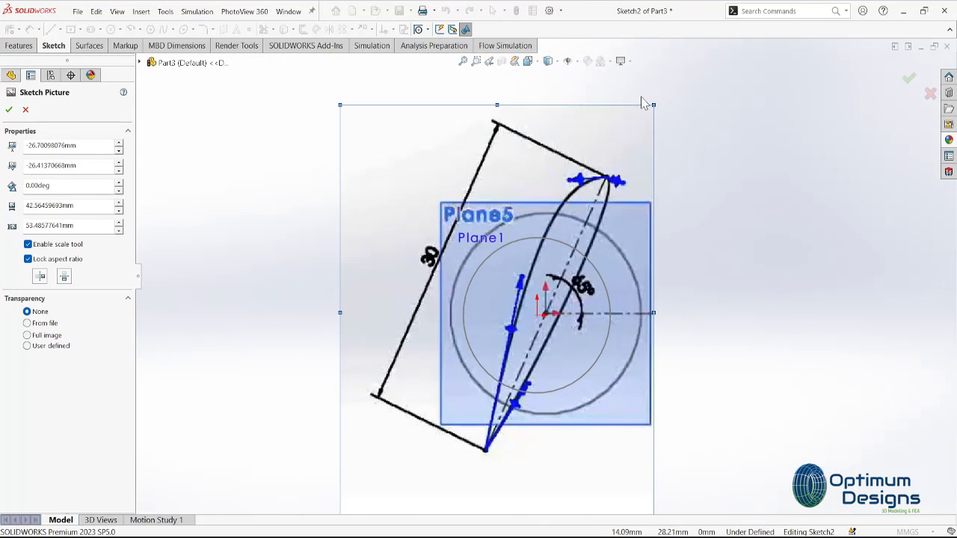
mouse_move(653, 105)
left_mouse_down()
mouse_move(576, 224)
mouse_move(580, 248)
left_mouse_up()
Step: Fine-tune the airfoil picture to about 33.11 × 41.61 mm, aligned with the sketch
scroll(580, 249, "down", 3)
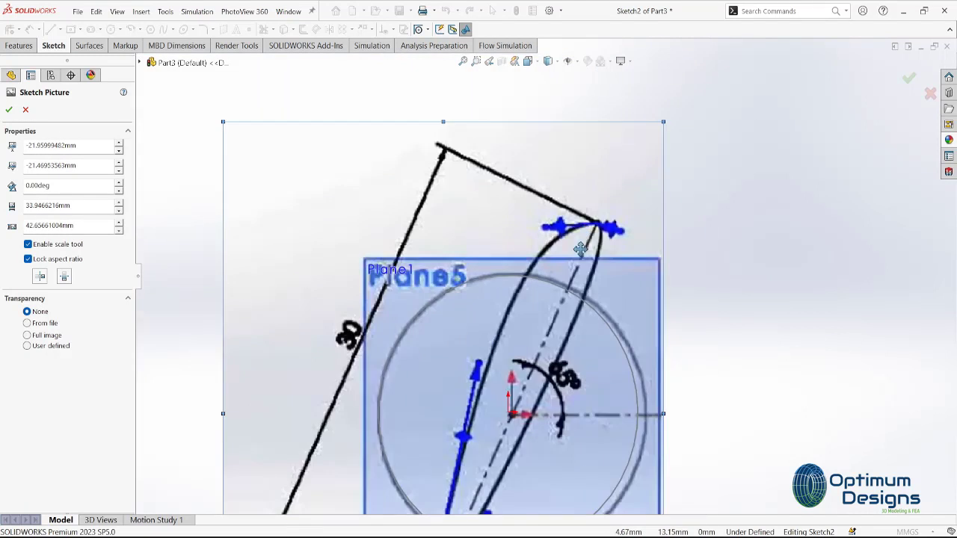
scroll(580, 248, "up", 3)
left_click_drag(590, 438, 583, 435)
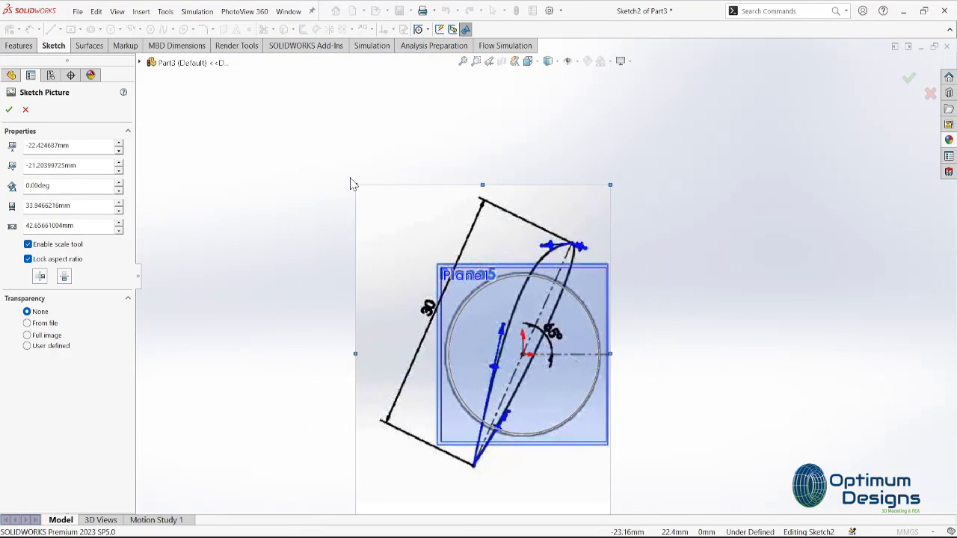
left_click_drag(353, 183, 360, 189)
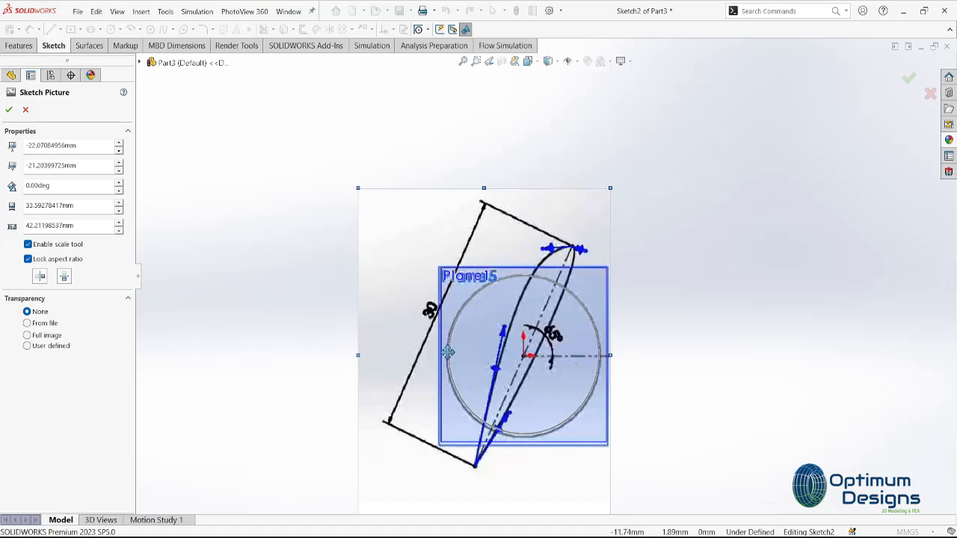
scroll(499, 494, "up", 1)
left_click_drag(389, 346, 393, 343)
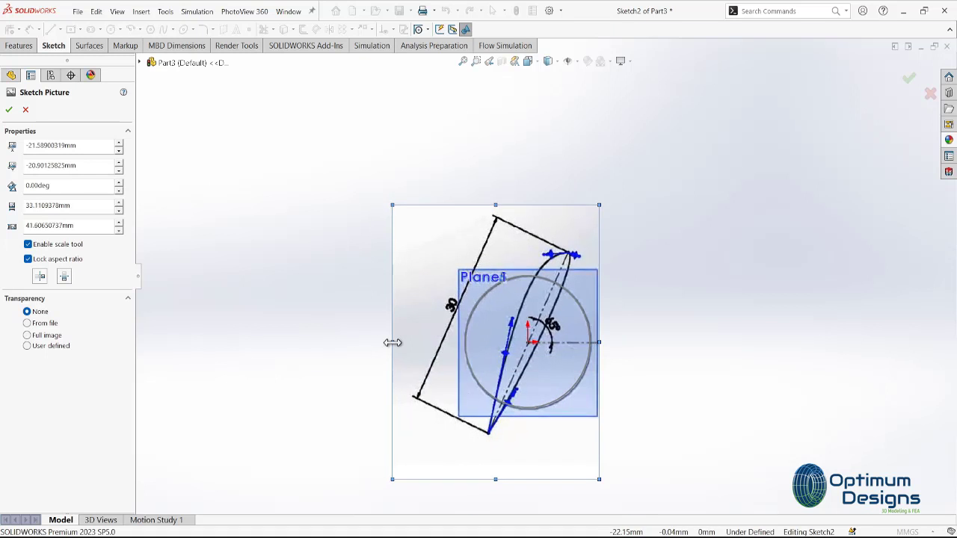
scroll(563, 341, "down", 3)
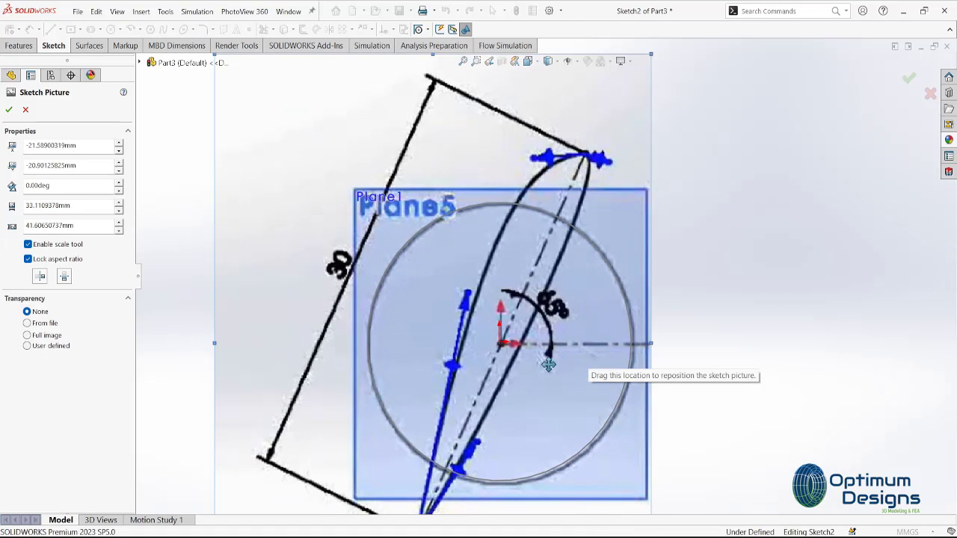
Step: Trace one side of the airfoil with a spline from the top tip to the bottom tip
left_click(9, 109)
left_click(163, 29)
scroll(597, 150, "down", 3)
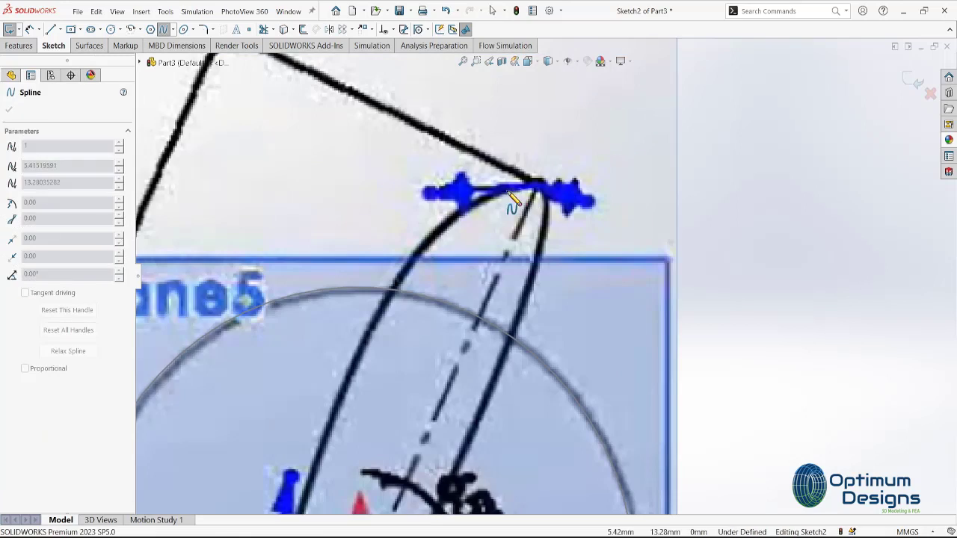
left_click(511, 196)
scroll(371, 335, "up", 3)
scroll(374, 337, "down", 4)
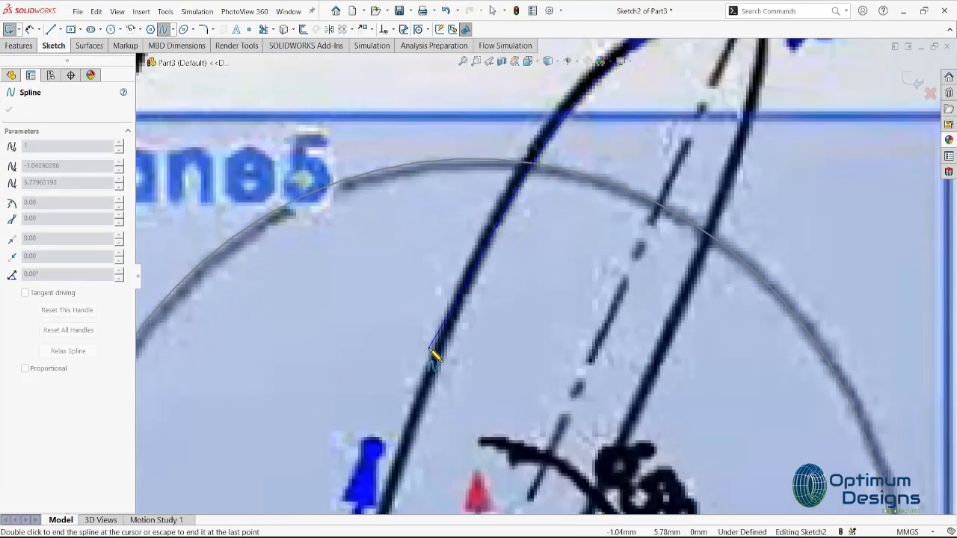
scroll(430, 404, "up", 3)
scroll(463, 441, "down", 3)
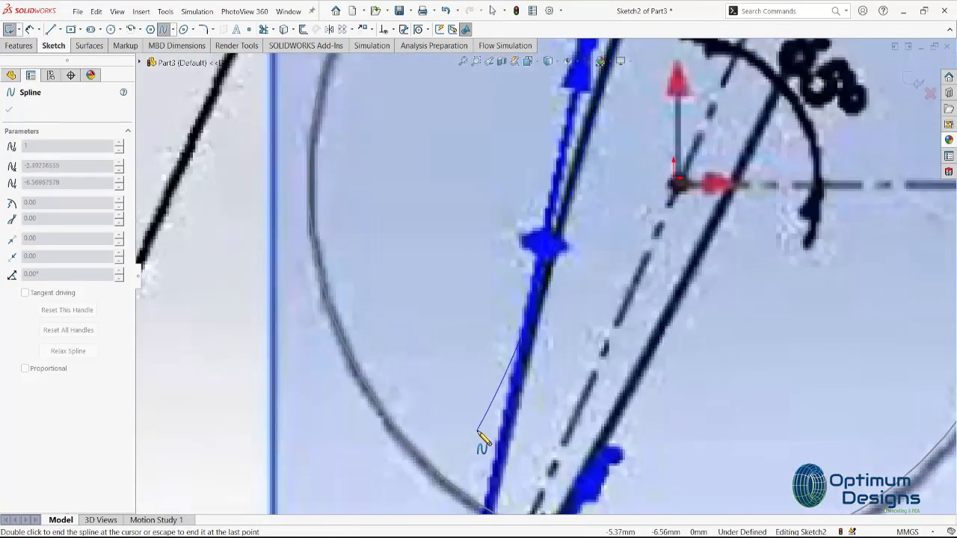
scroll(508, 403, "down", 3)
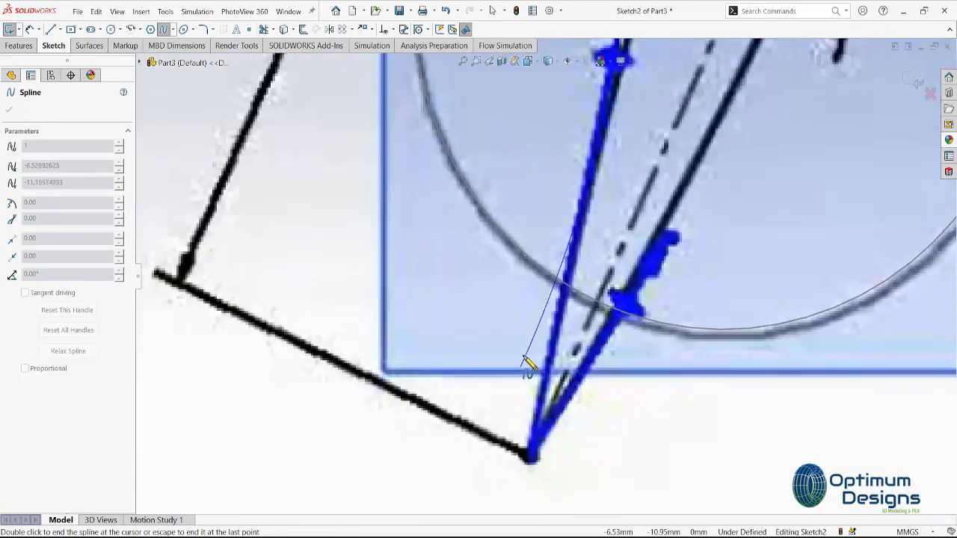
right_click(535, 458)
left_click(556, 459)
scroll(553, 269, "up", 3)
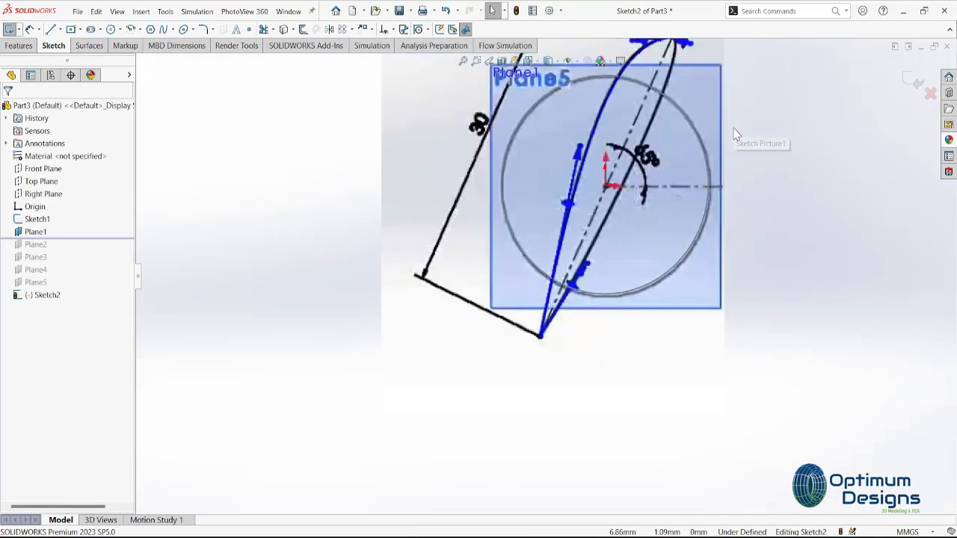
scroll(576, 160, "down", 4)
Step: Trace the other side of the airfoil with a second spline between the tips
key("Return")
scroll(551, 202, "down", 2)
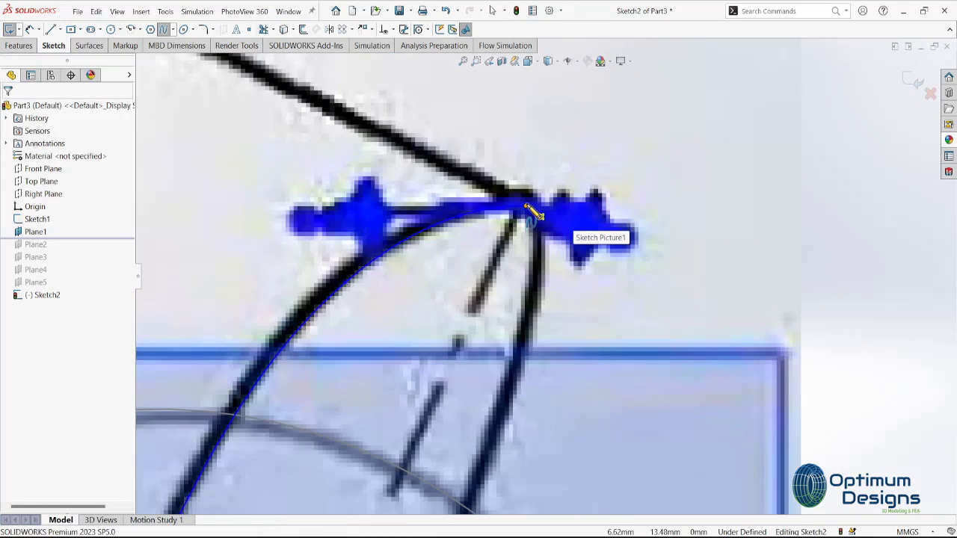
left_click(539, 225)
scroll(486, 465, "up", 2)
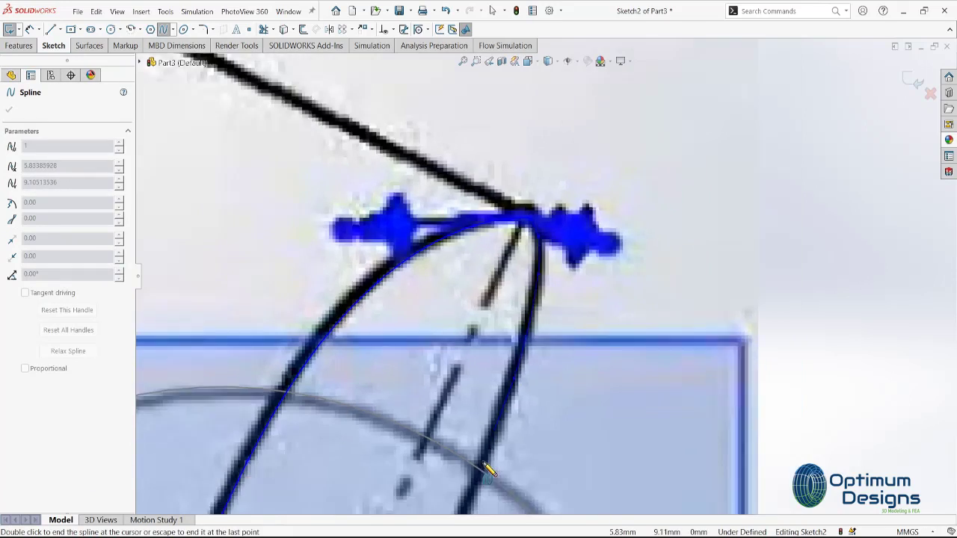
scroll(487, 465, "down", 4)
scroll(486, 449, "down", 2)
scroll(473, 446, "down", 2)
scroll(473, 446, "up", 2)
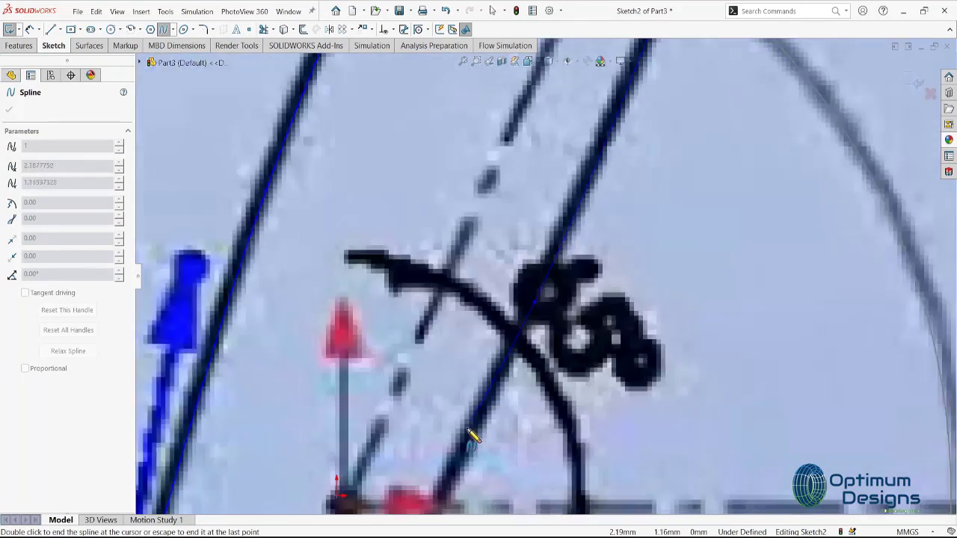
scroll(473, 438, "up", 1)
scroll(462, 470, "up", 3)
scroll(465, 453, "up", 1)
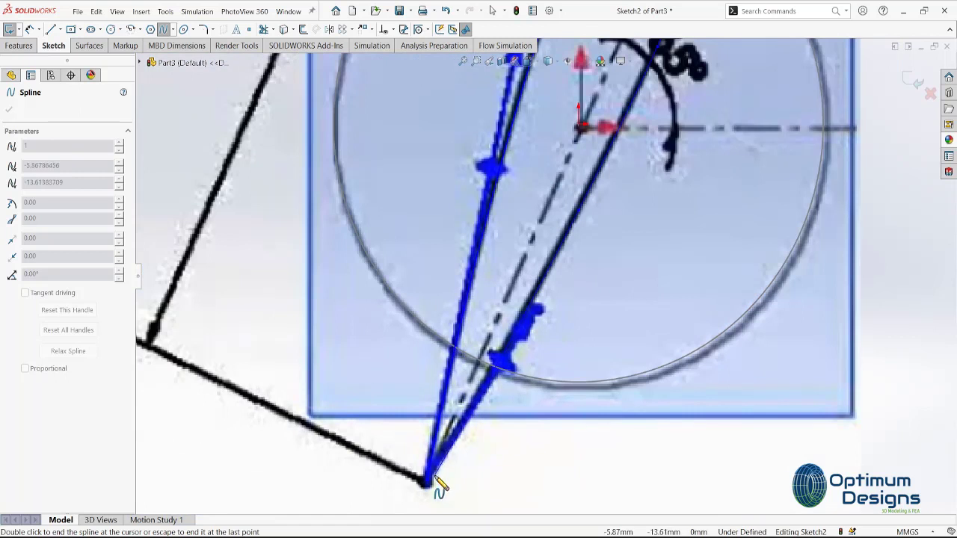
right_click(432, 484)
left_click(438, 453)
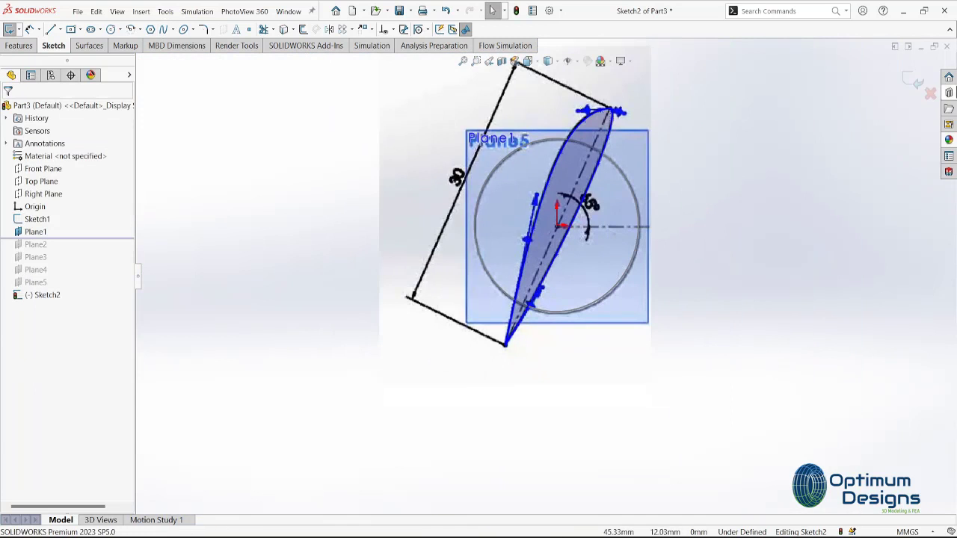
Step: Exit the airfoil sketch, roll forward to include Plane2, hide Sketch2, and select Plane2
left_click(916, 80)
left_click_drag(60, 253, 75, 263)
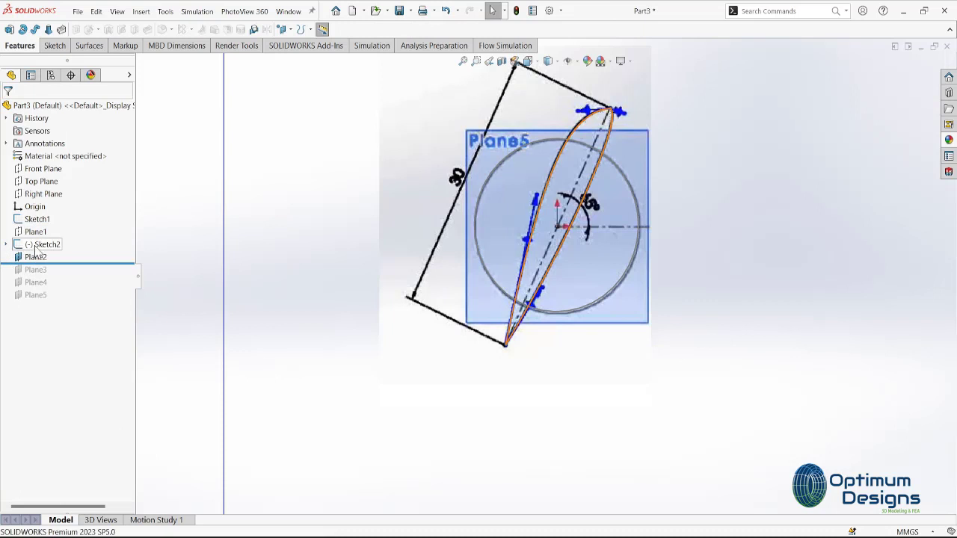
right_click(35, 250)
left_click(74, 213)
left_click(43, 258)
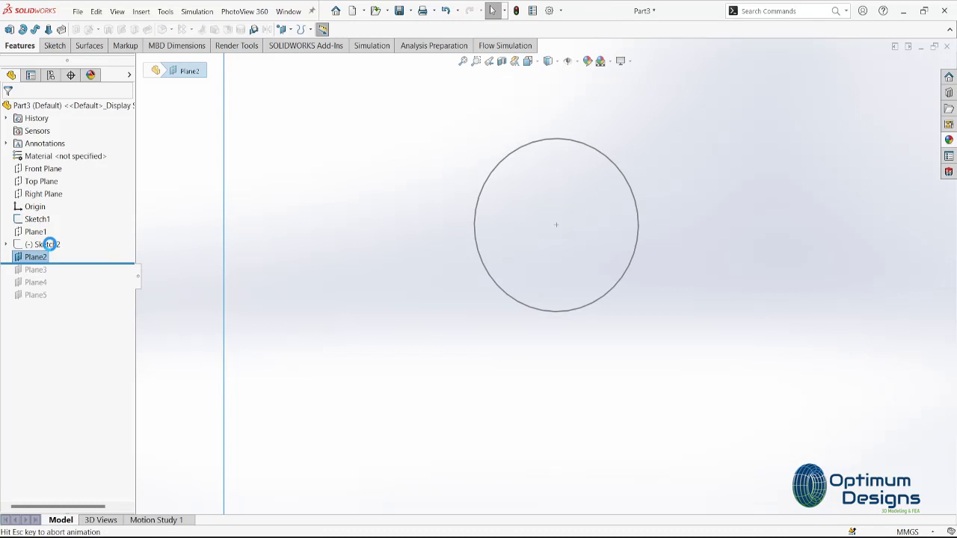
left_click(165, 11)
mouse_move(193, 336)
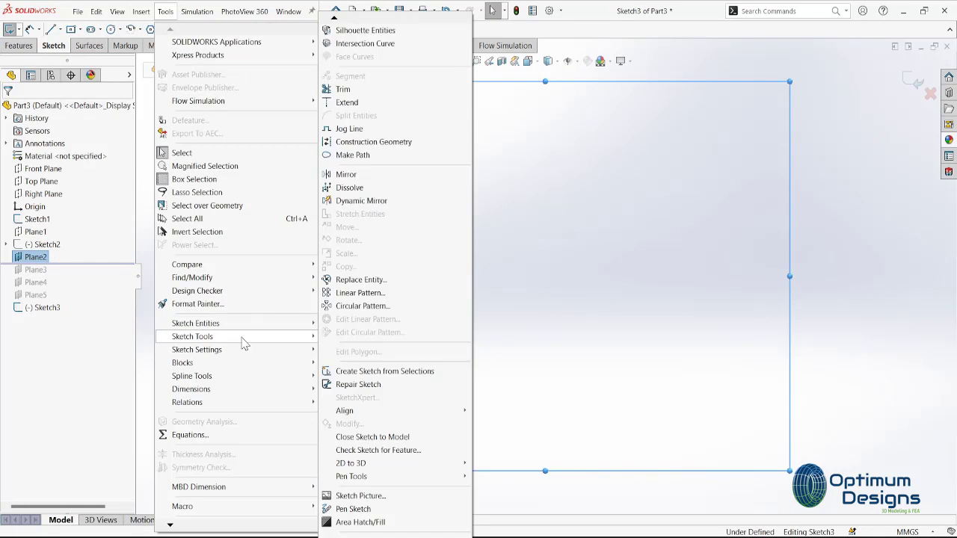
Step: Insert Profile 2.png and scale it to about 43.47 × 46.01 mm over the blade outline
left_click(360, 496)
left_click(456, 161)
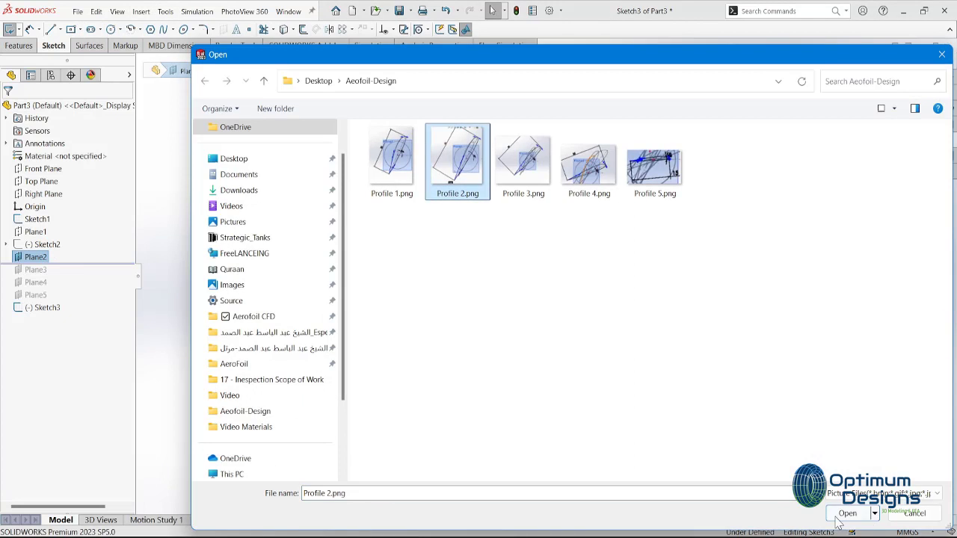
left_click(845, 513)
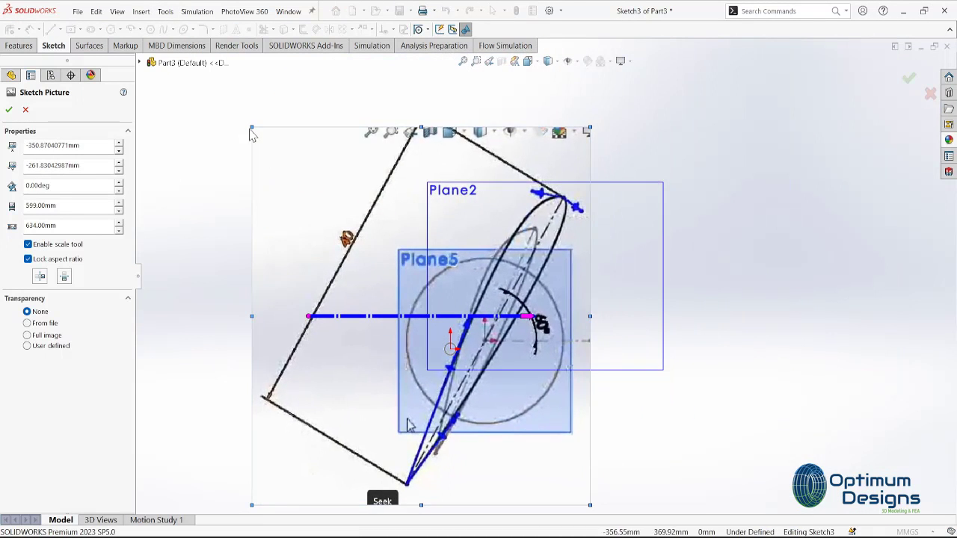
mouse_move(252, 131)
left_mouse_down()
mouse_move(506, 417)
mouse_move(391, 297)
mouse_move(448, 357)
mouse_move(458, 293)
left_mouse_up()
scroll(462, 381, "down", 2)
scroll(441, 314, "down", 5)
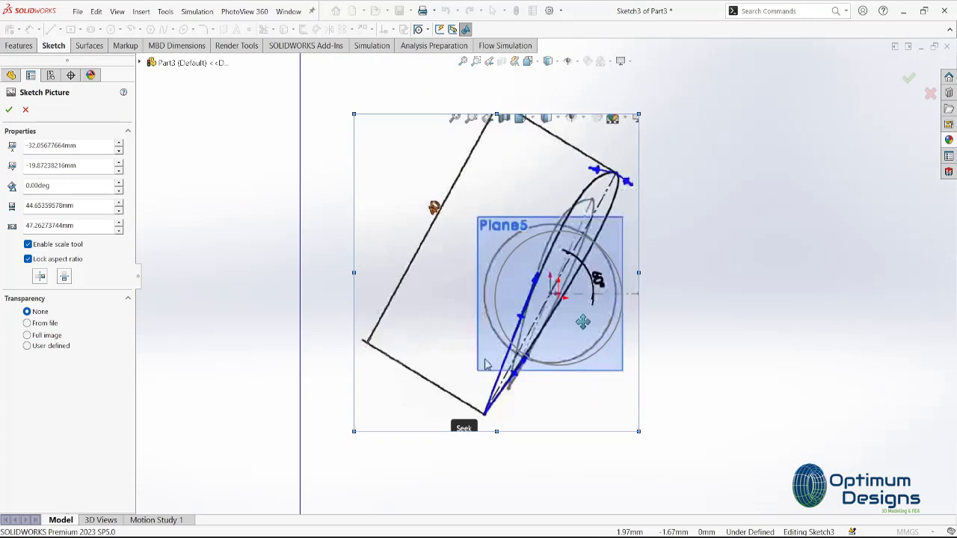
scroll(465, 382, "up", 1)
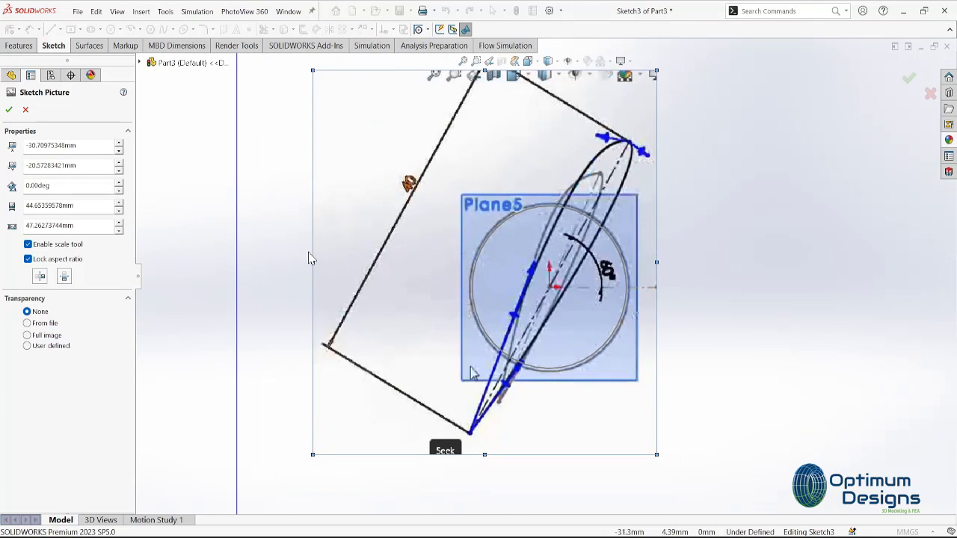
scroll(643, 299, "down", 3)
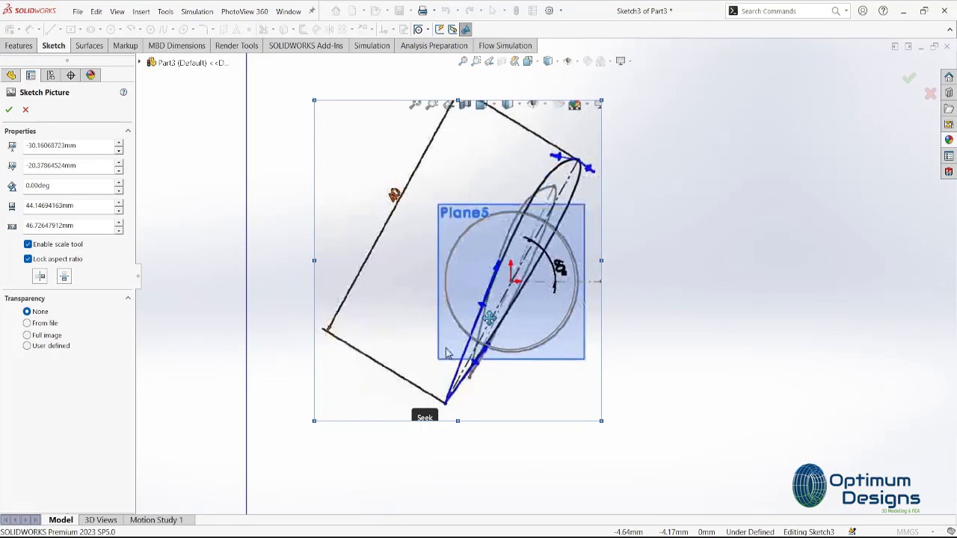
left_click_drag(454, 99, 454, 98)
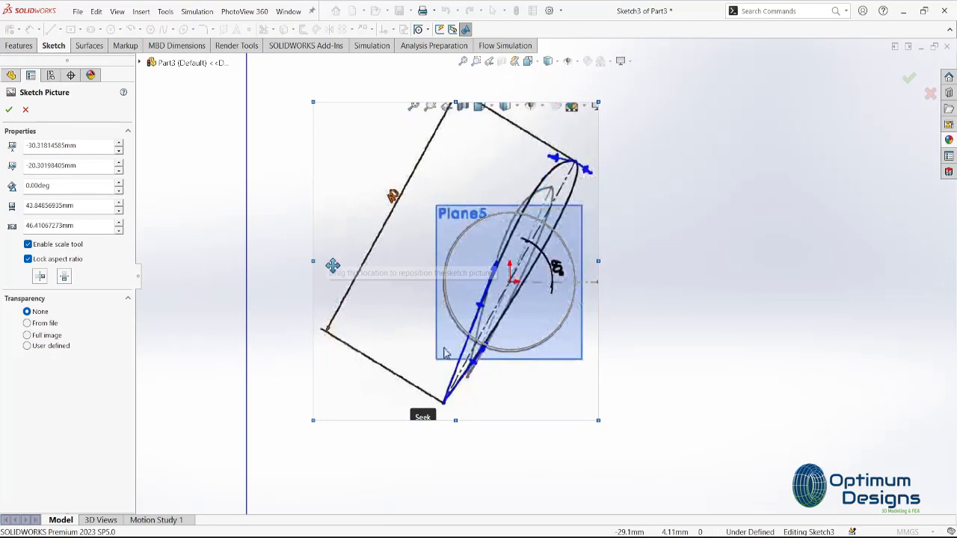
left_click(9, 109)
Step: Trace one side of the second airfoil with a spline from the top tip to the bottom tip
left_click(163, 29)
scroll(576, 160, "down", 5)
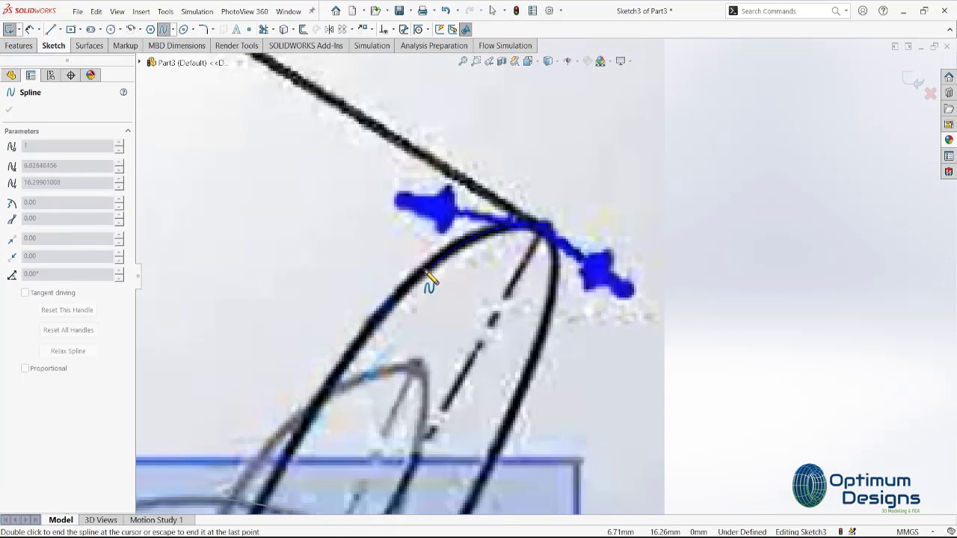
left_click(404, 307)
middle_click_drag(404, 306, 595, 153, "ctrl")
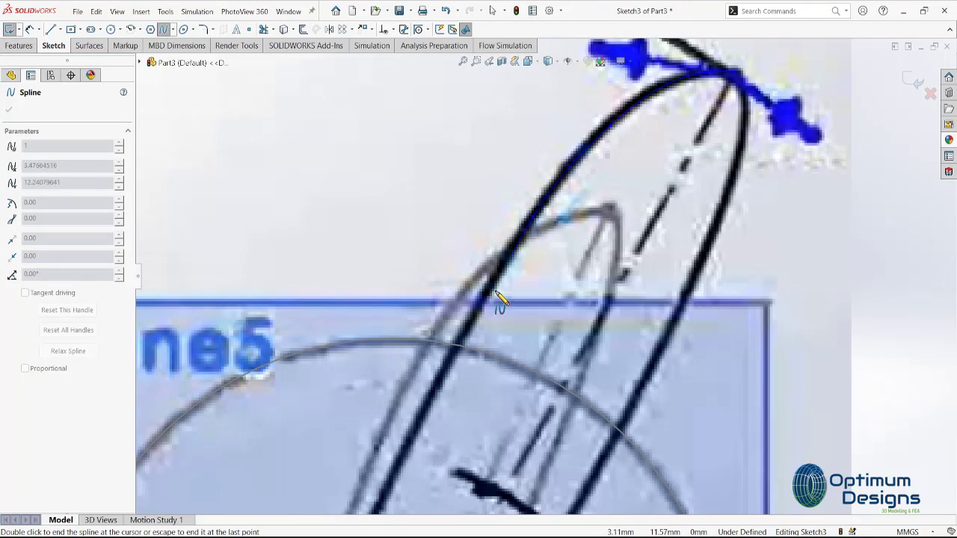
scroll(423, 427, "down", 2)
scroll(448, 425, "up", 5)
scroll(478, 423, "up", 2)
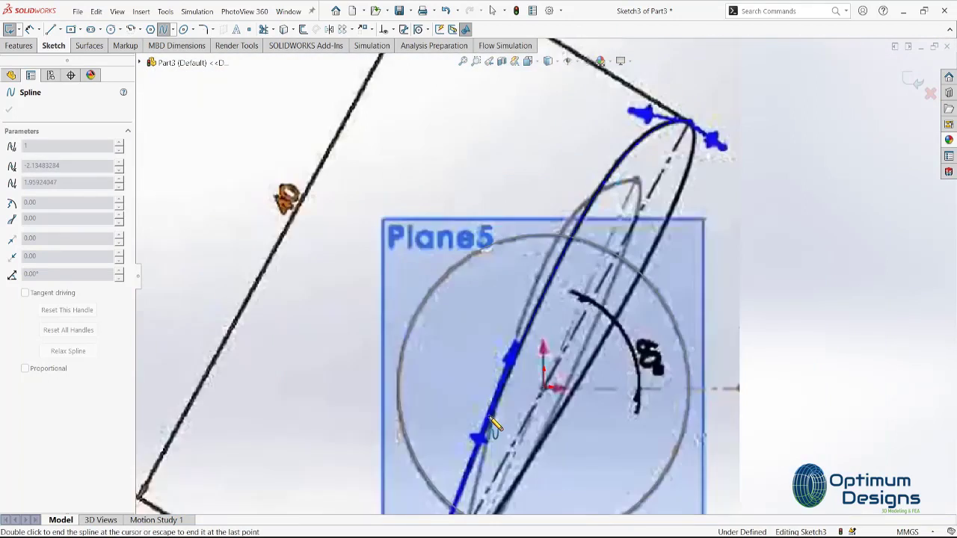
scroll(496, 422, "down", 1)
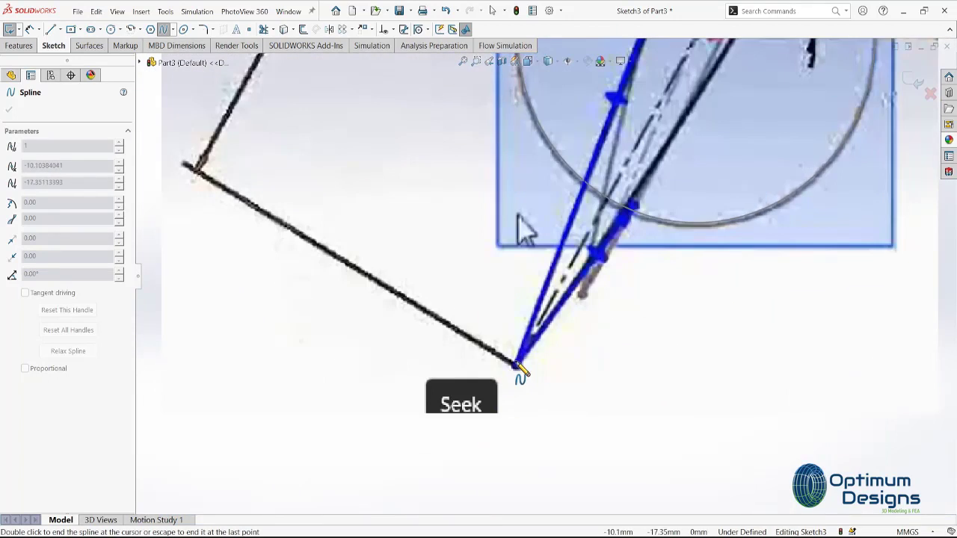
right_click(518, 365)
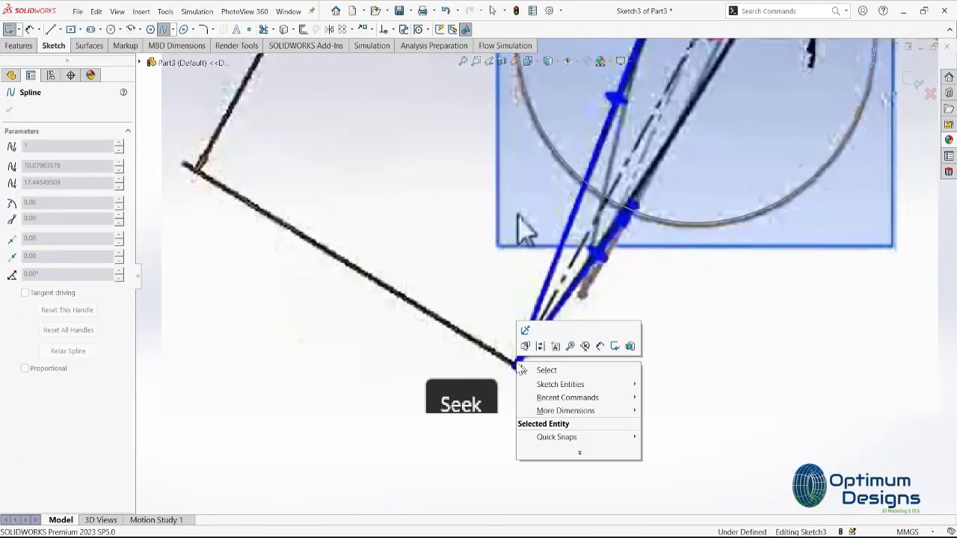
left_click(542, 367)
Step: Trace the other side with a second spline, close it at the start point, and exit Sketch3
left_click(164, 29)
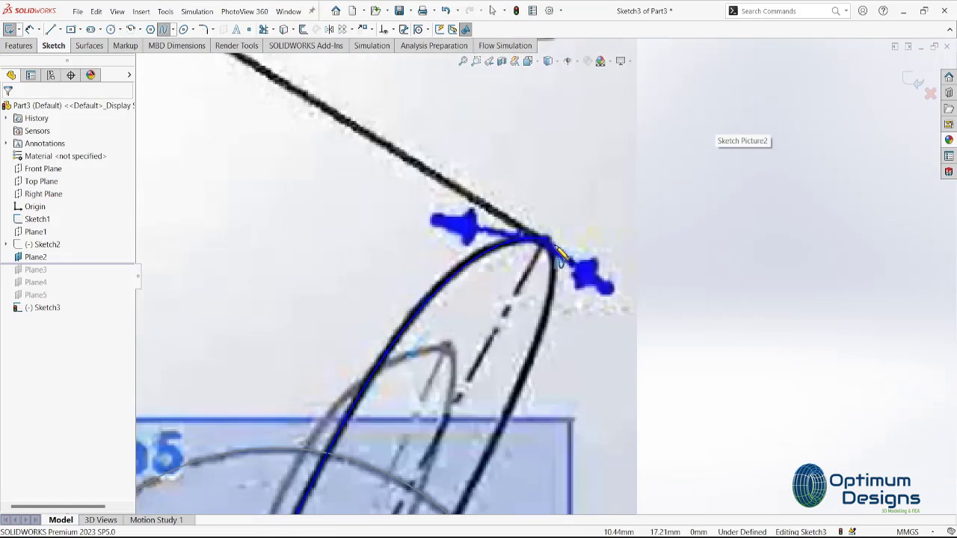
left_click(554, 249)
scroll(557, 254, "down", 3)
scroll(549, 394, "up", 3)
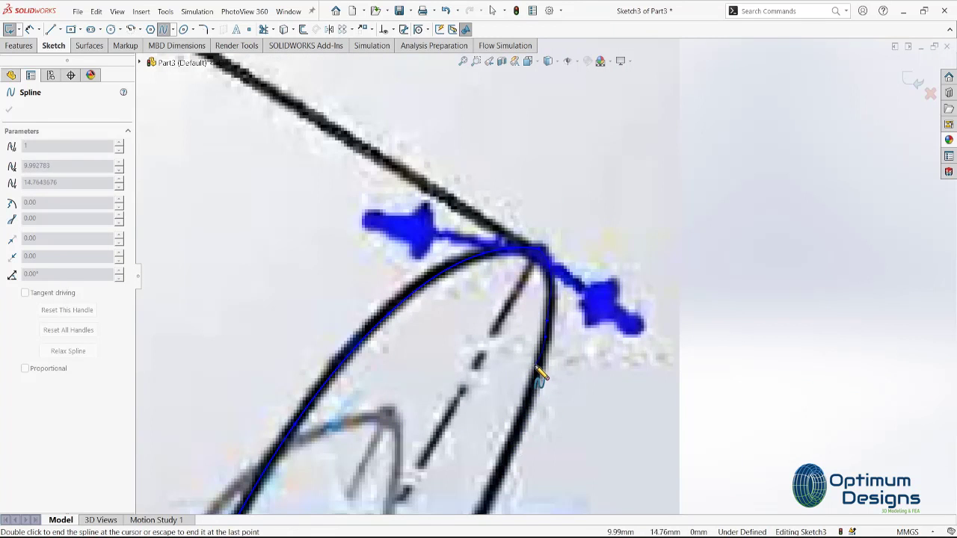
scroll(476, 510, "up", 3)
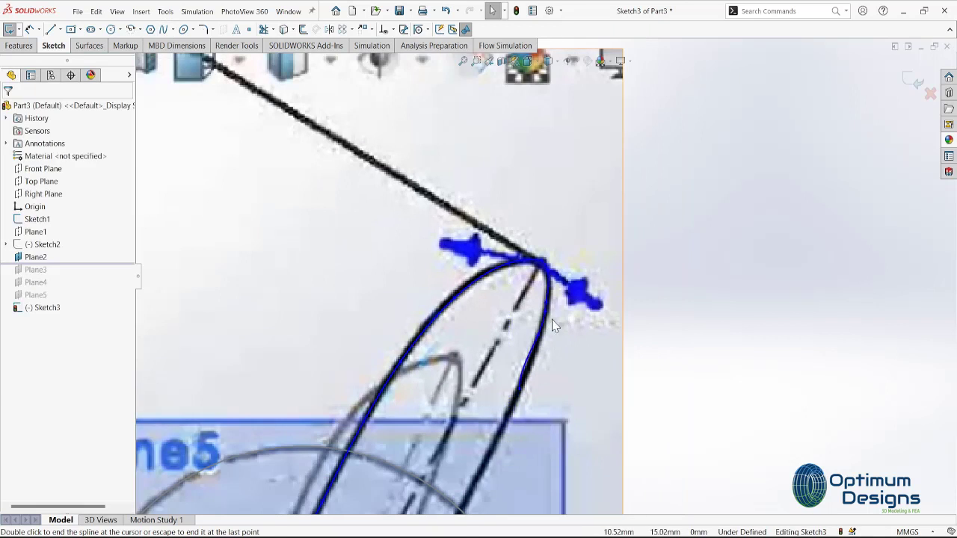
double_click(547, 289)
scroll(493, 263, "down", 2)
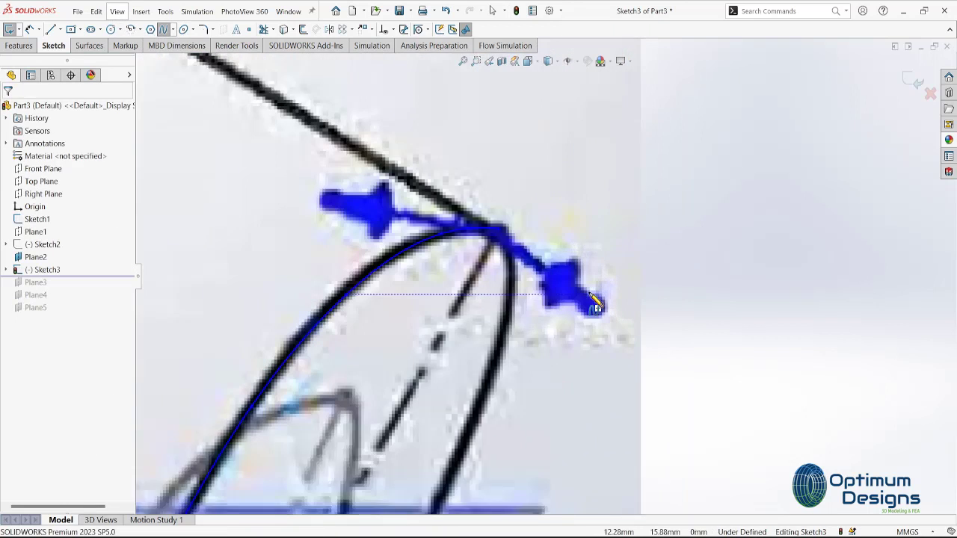
scroll(493, 263, "down", 2)
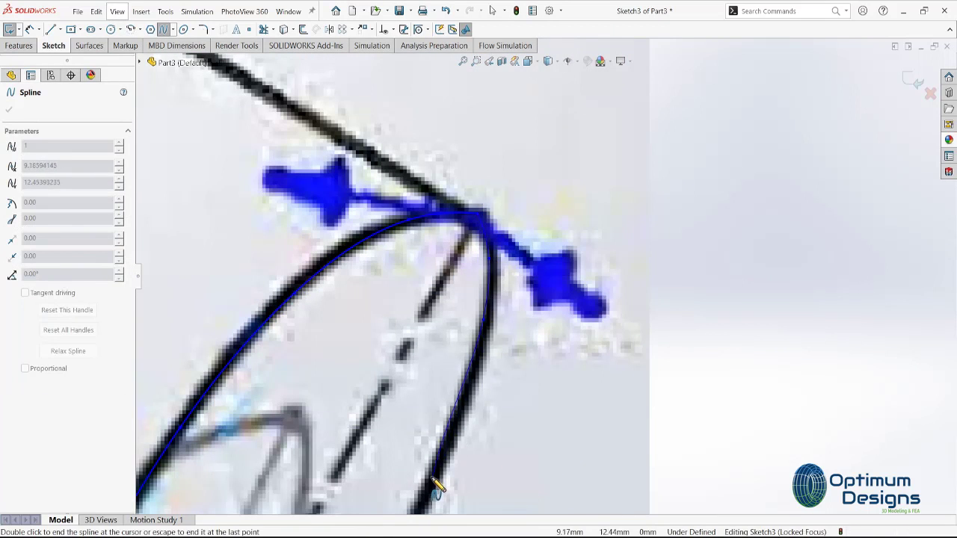
scroll(436, 502, "up", 5)
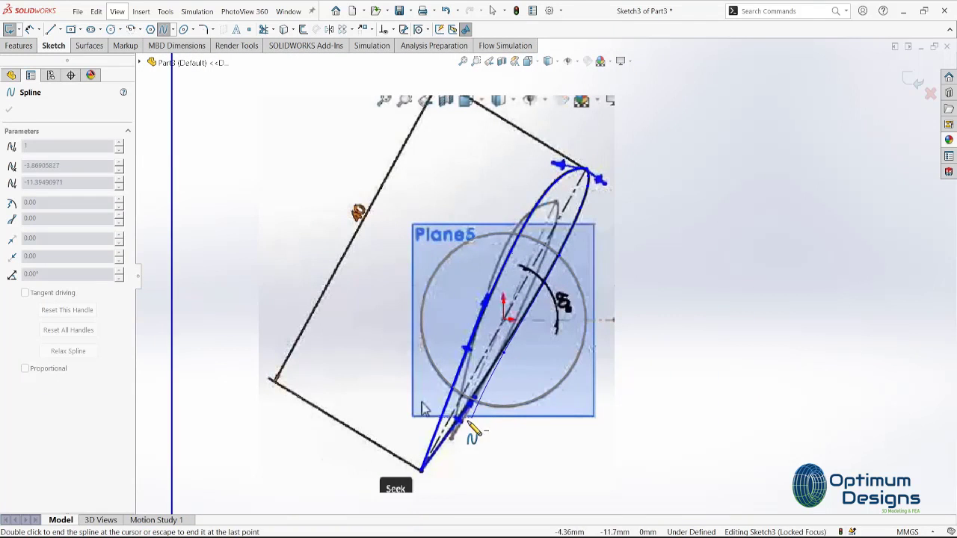
left_click(423, 471)
scroll(508, 343, "down", 2)
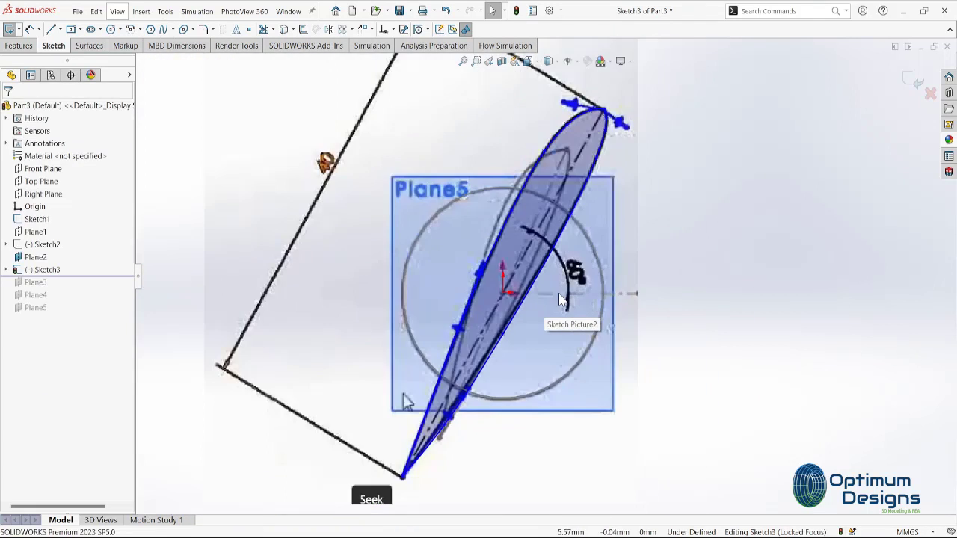
left_click(912, 82)
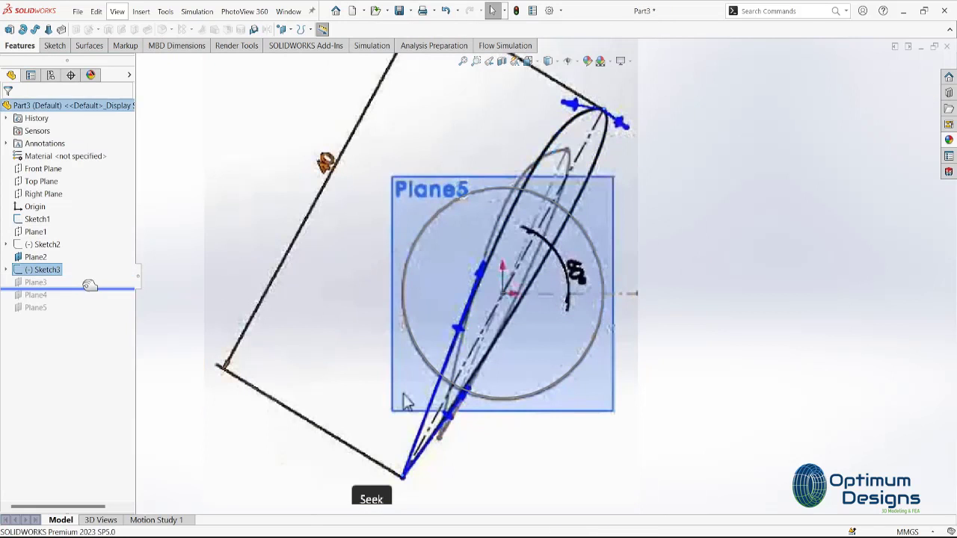
right_click(42, 269)
Step: Roll the model back to Plane3, start a sketch on it, and insert Profile 3.png as a sketch picture
left_click(82, 303)
left_click(33, 281)
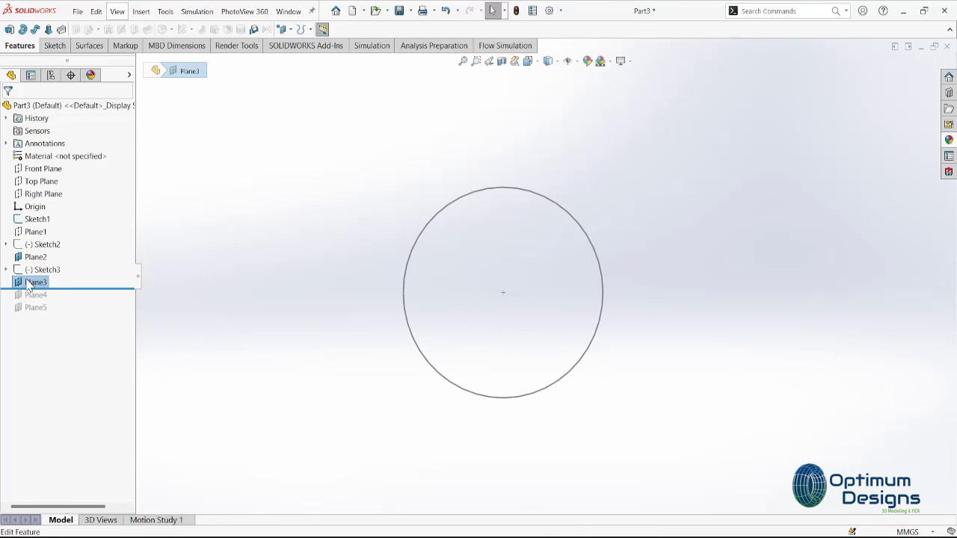
left_click(67, 255)
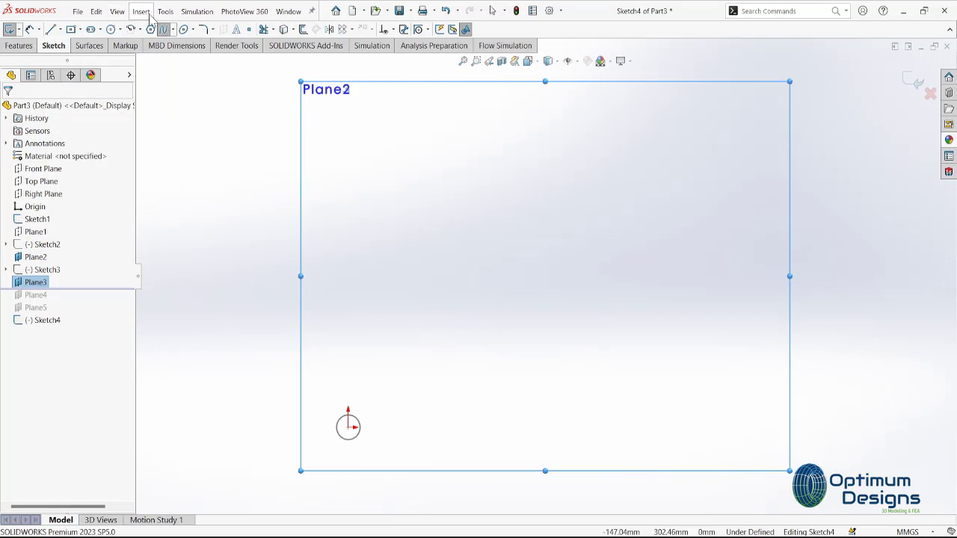
left_click(145, 12)
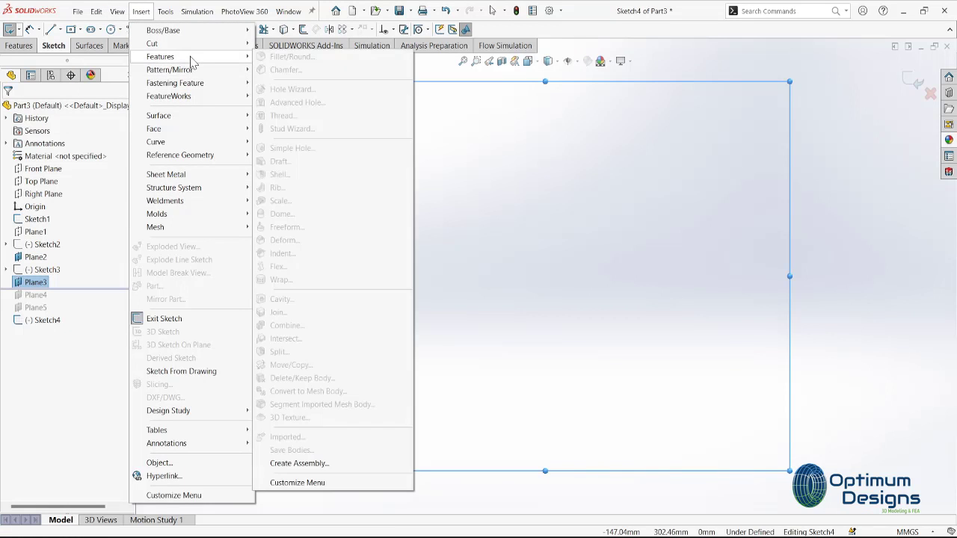
mouse_move(192, 337)
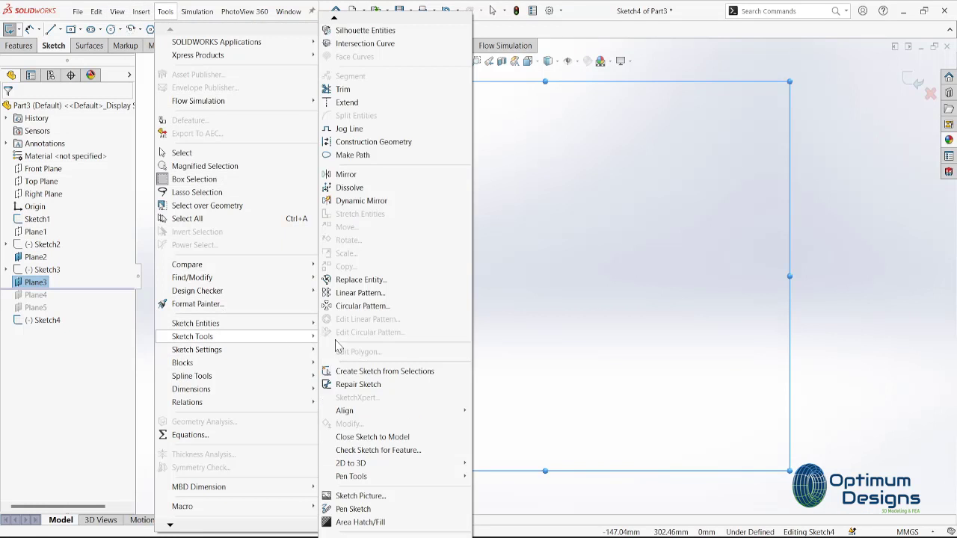
left_click(351, 498)
left_click(847, 513)
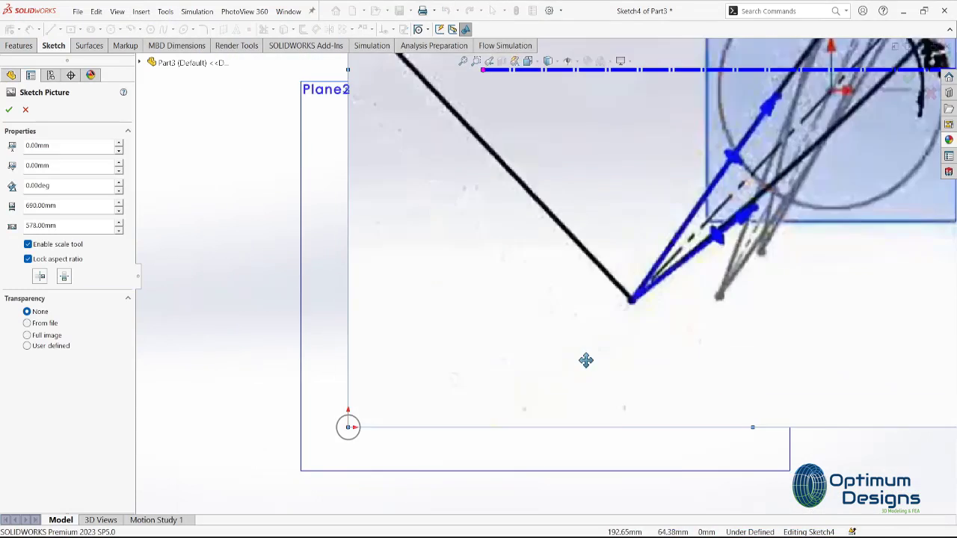
Step: Shrink and reposition the picture, bringing it down to about 51 mm wide
left_click_drag(295, 177, 459, 320)
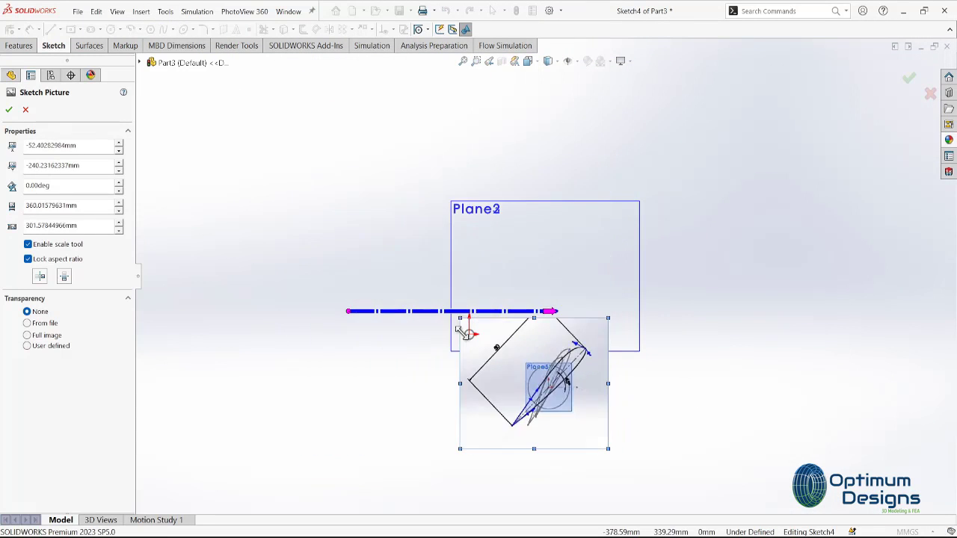
scroll(647, 182, "up", 3)
left_click_drag(731, 79, 423, 342)
left_click_drag(367, 413, 544, 302)
scroll(544, 302, "up", 5)
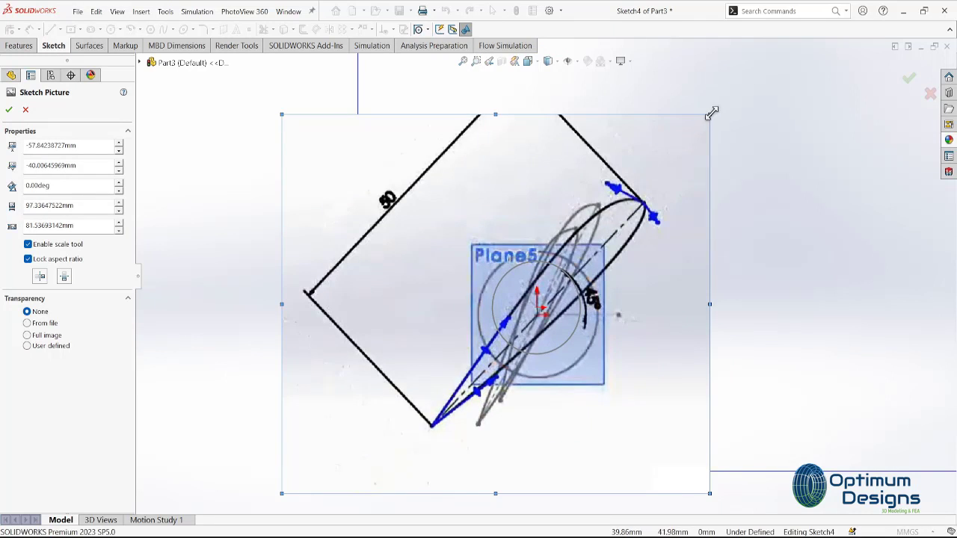
left_click_drag(711, 113, 504, 295)
left_click_drag(424, 412, 547, 321)
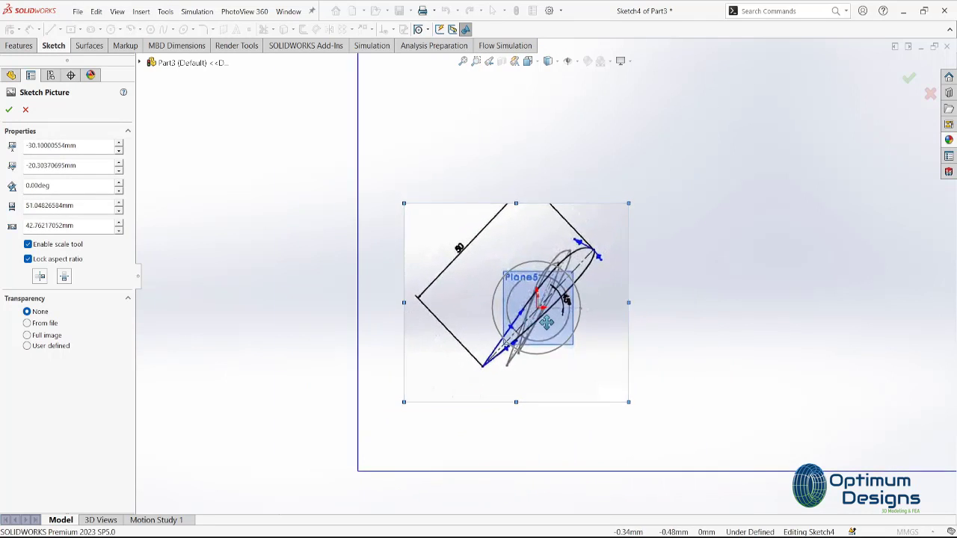
scroll(546, 321, "up", 4)
Step: Fine-tune the picture's size and position to about 70 mm wide
left_click_drag(262, 284, 204, 284)
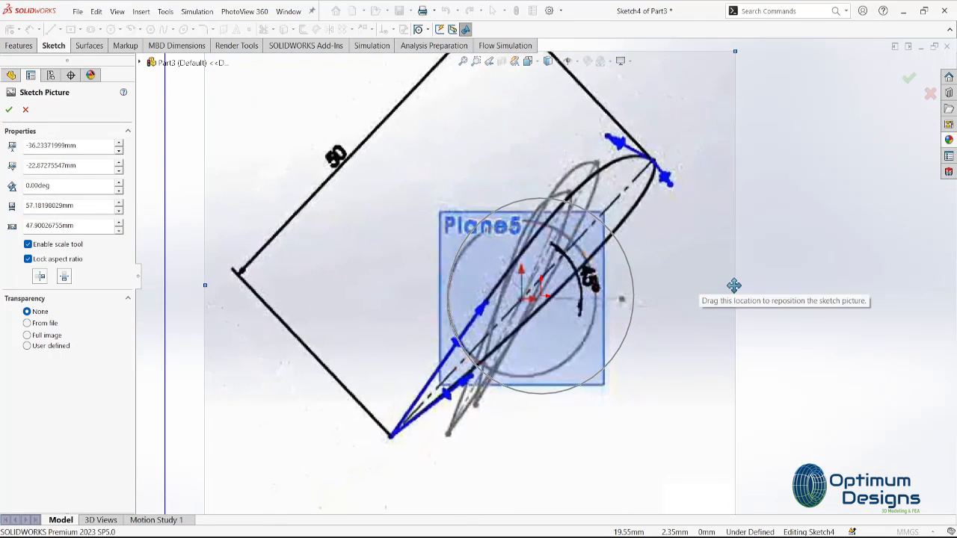
left_click_drag(733, 285, 752, 287)
scroll(523, 418, "down", 3)
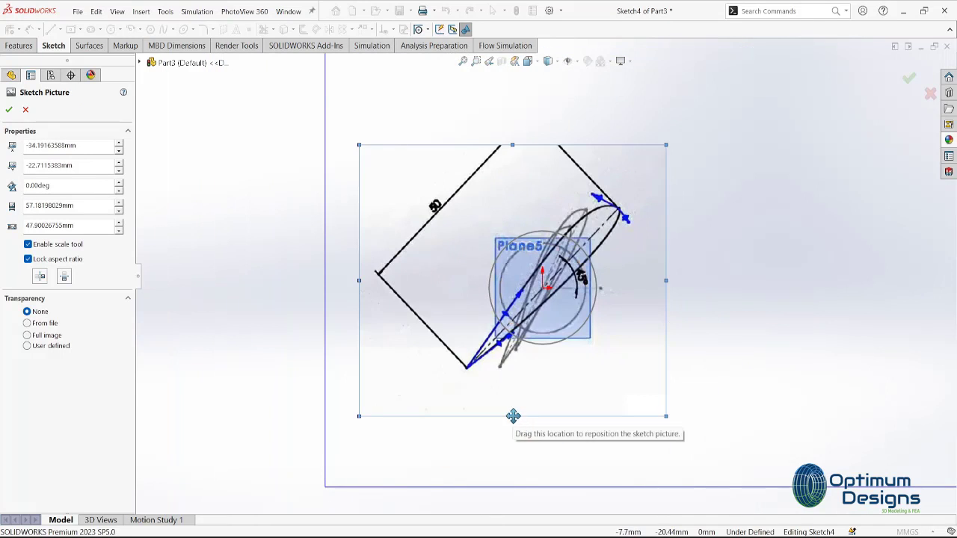
left_click_drag(518, 145, 519, 110)
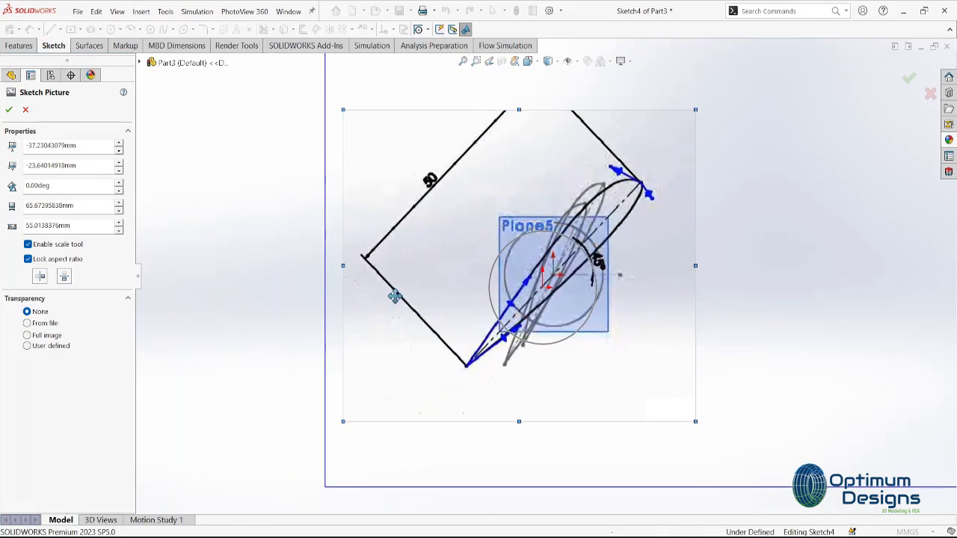
left_click_drag(342, 269, 334, 278)
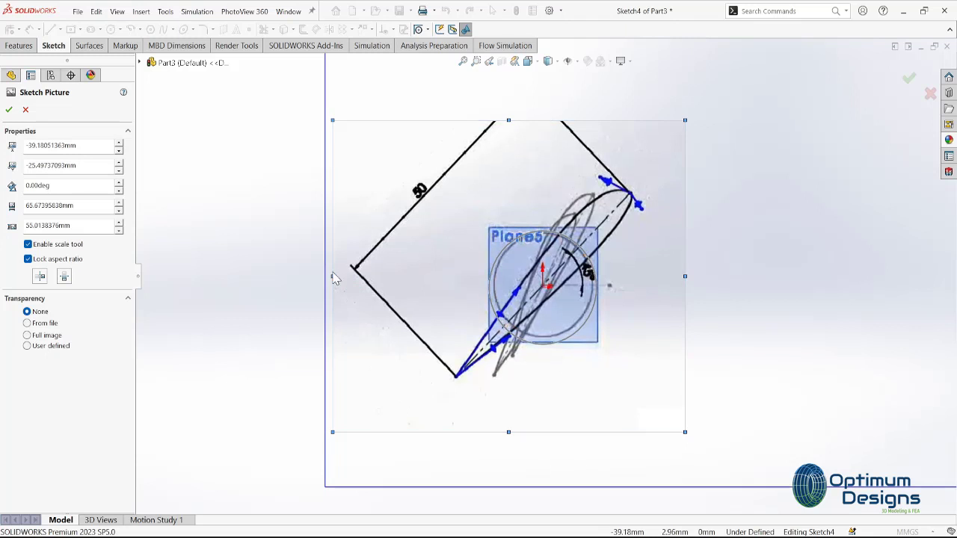
left_click_drag(332, 433, 319, 449)
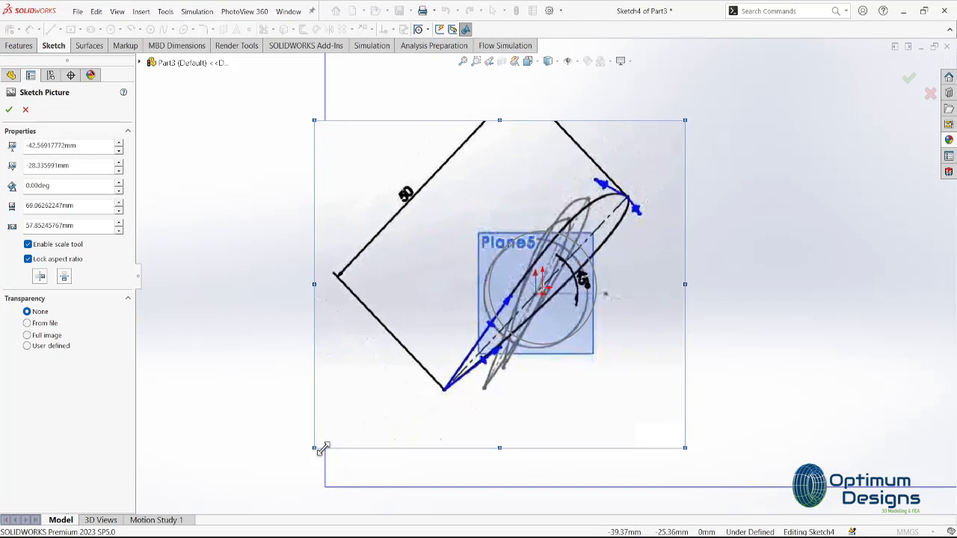
left_click_drag(394, 425, 397, 427)
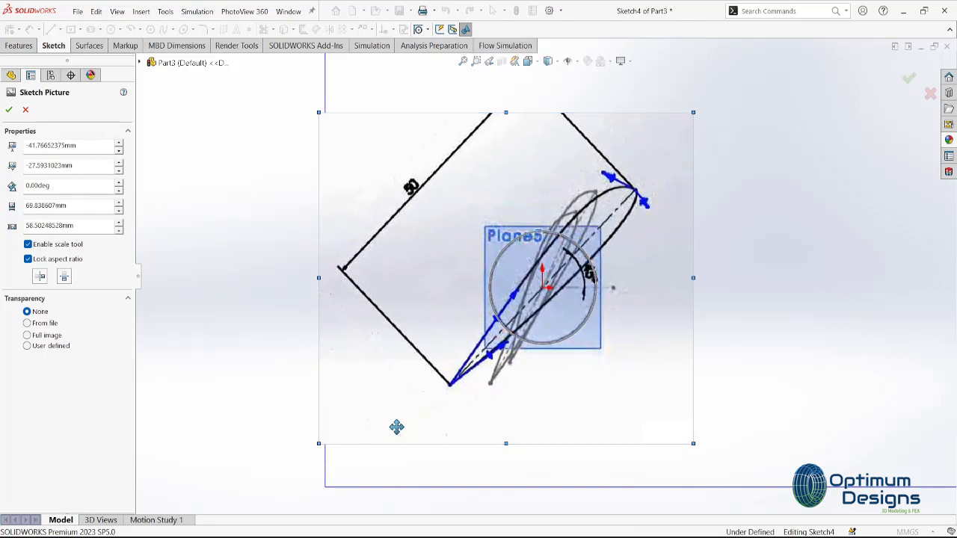
Step: Accept the picture and trace one side of the airfoil with a spline from the blade tip to the trailing point
left_click(9, 110)
scroll(651, 190, "down", 5)
left_click(587, 198)
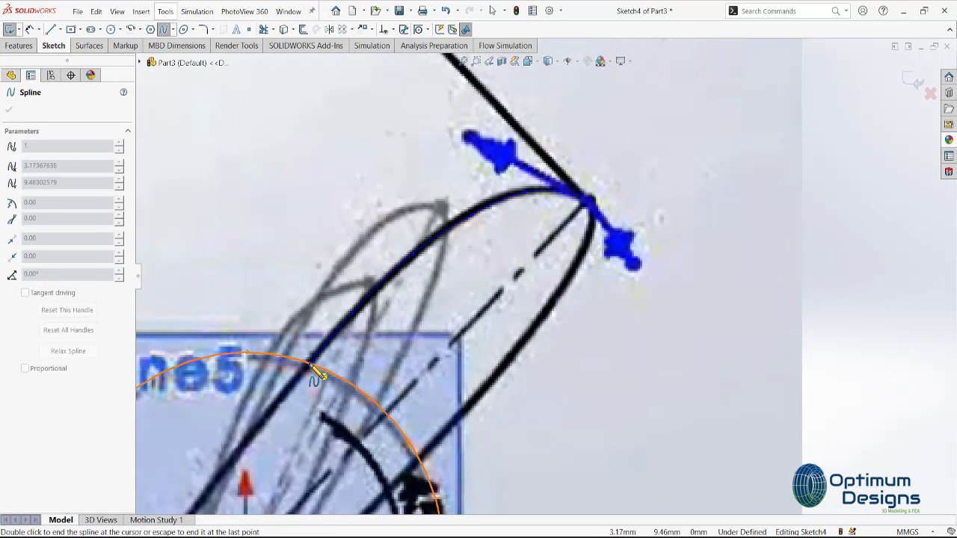
scroll(320, 438, "down", 2)
scroll(317, 453, "down", 2)
scroll(358, 478, "down", 2)
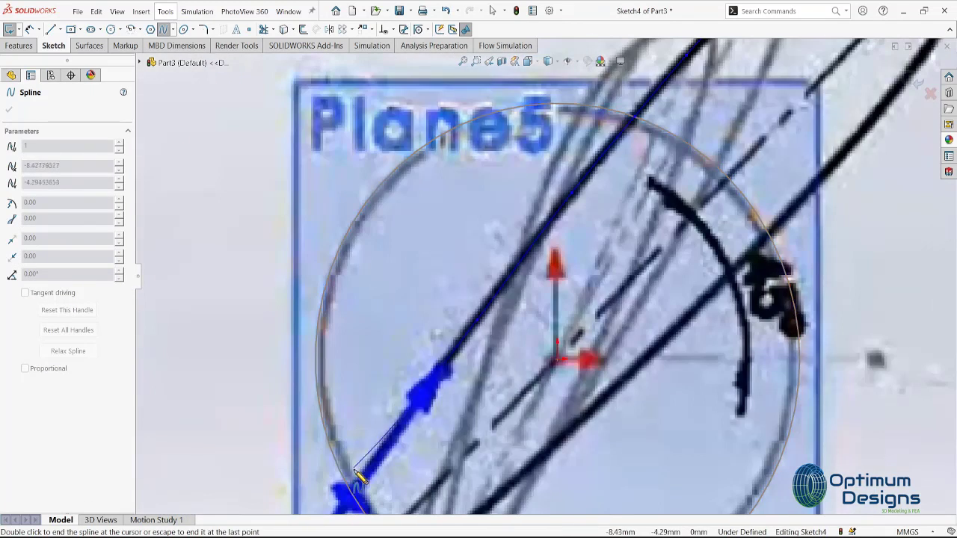
scroll(373, 501, "up", 3)
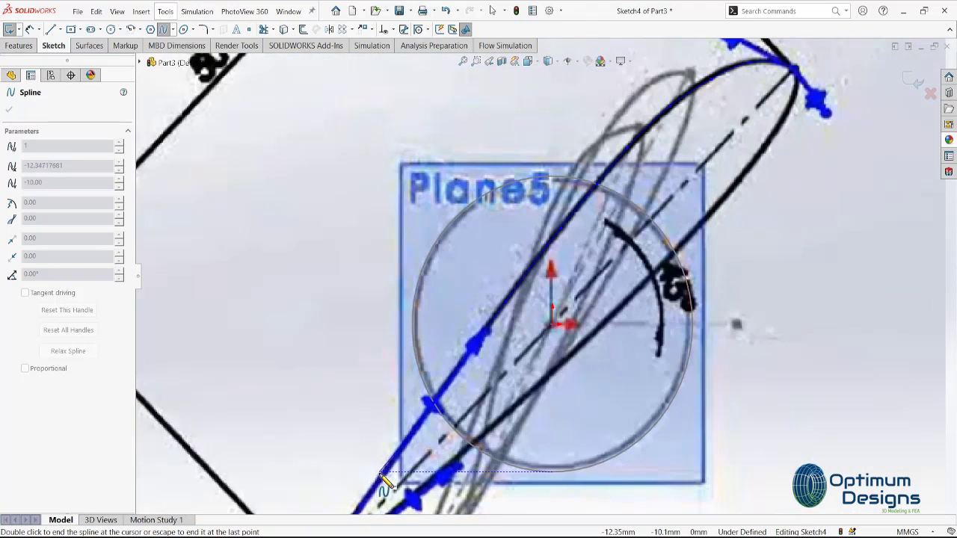
scroll(386, 493, "up", 1)
scroll(396, 480, "down", 1)
double_click(404, 472)
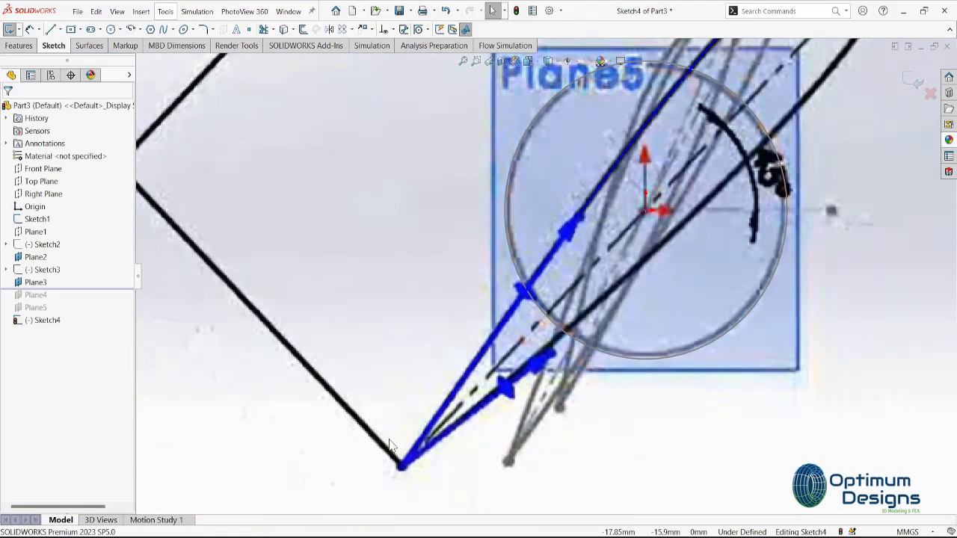
Step: Trace the other side with a second spline, close Sketch4, and bring up Plane4's options
scroll(736, 101, "down", 3)
scroll(648, 155, "down", 3)
left_click(647, 180)
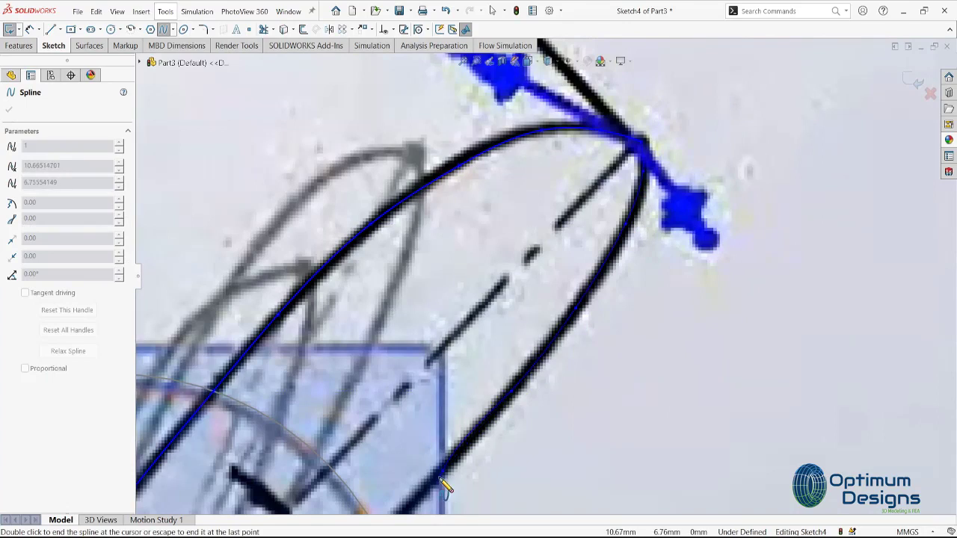
scroll(437, 478, "down", 2)
scroll(402, 459, "down", 2)
scroll(378, 475, "down", 2)
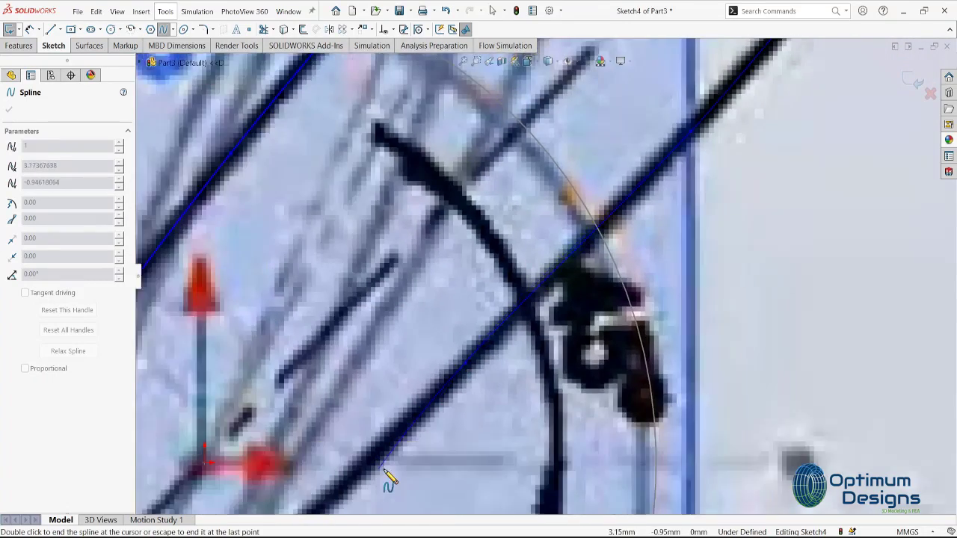
scroll(386, 476, "up", 2)
scroll(363, 470, "up", 3)
scroll(343, 476, "up", 2)
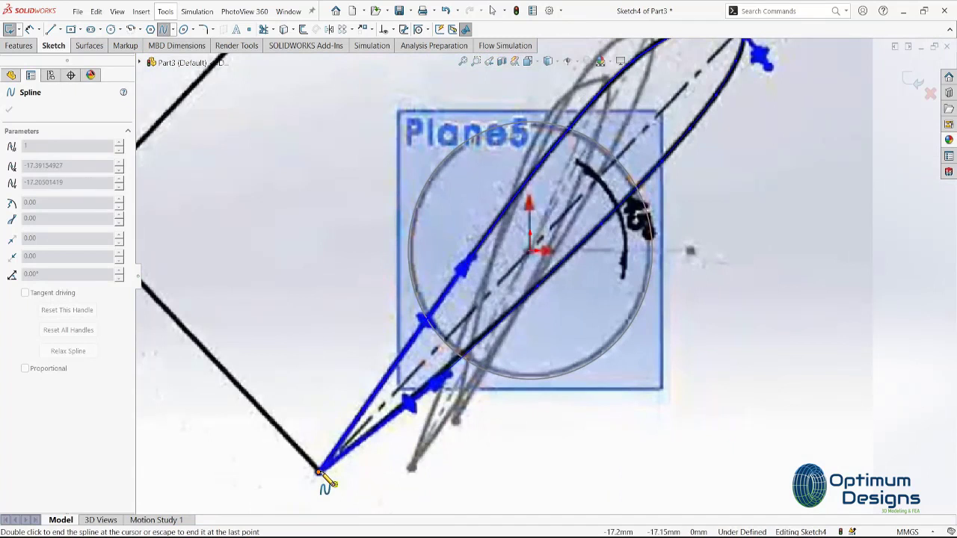
right_click(322, 475)
left_click(334, 453)
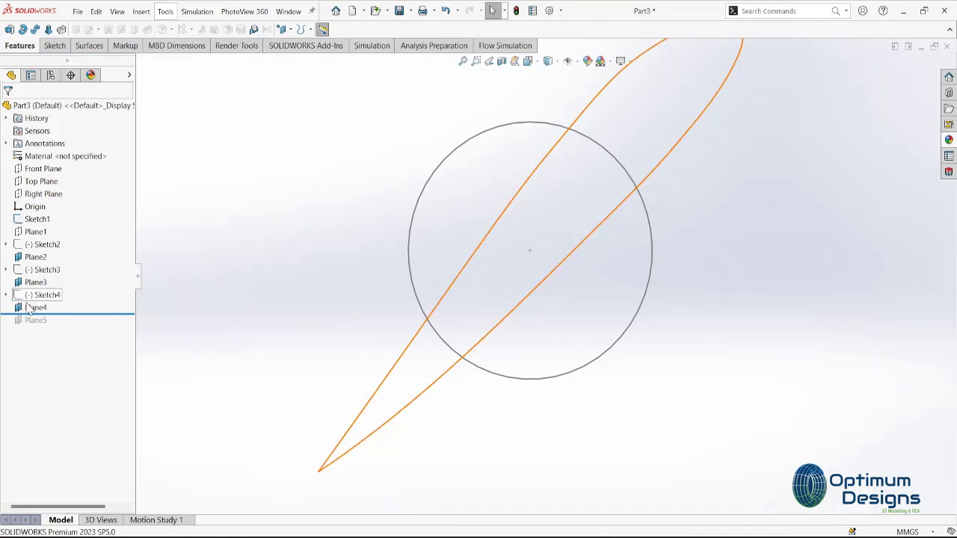
right_click(33, 307)
Step: Start a sketch on Plane4 and insert Profile 4.png as a sketch picture
left_click(35, 275)
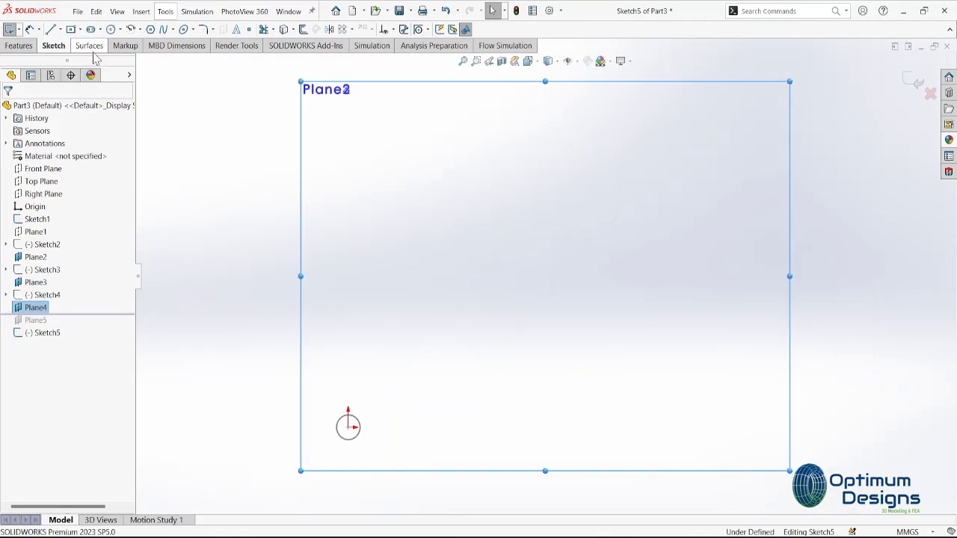
left_click(165, 11)
left_click(352, 494)
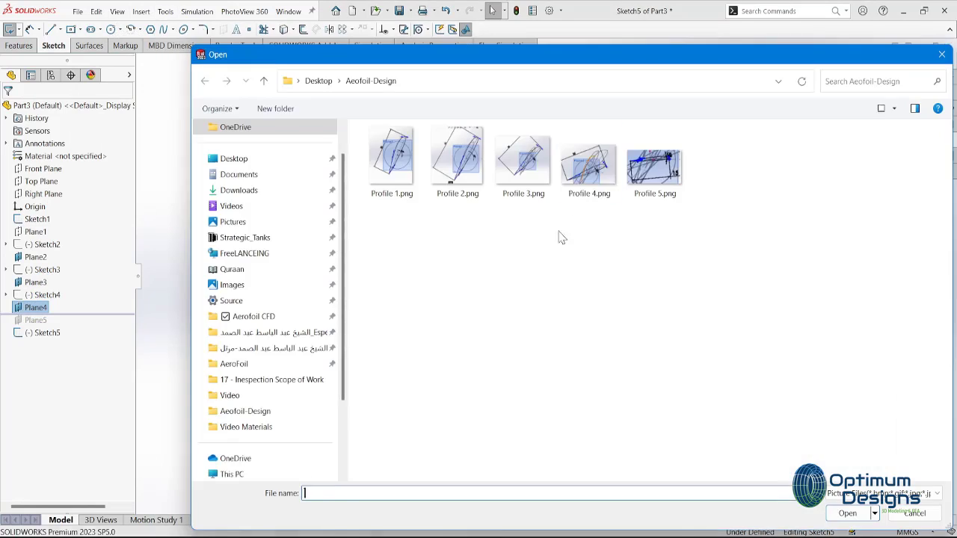
left_click(589, 164)
left_click(847, 513)
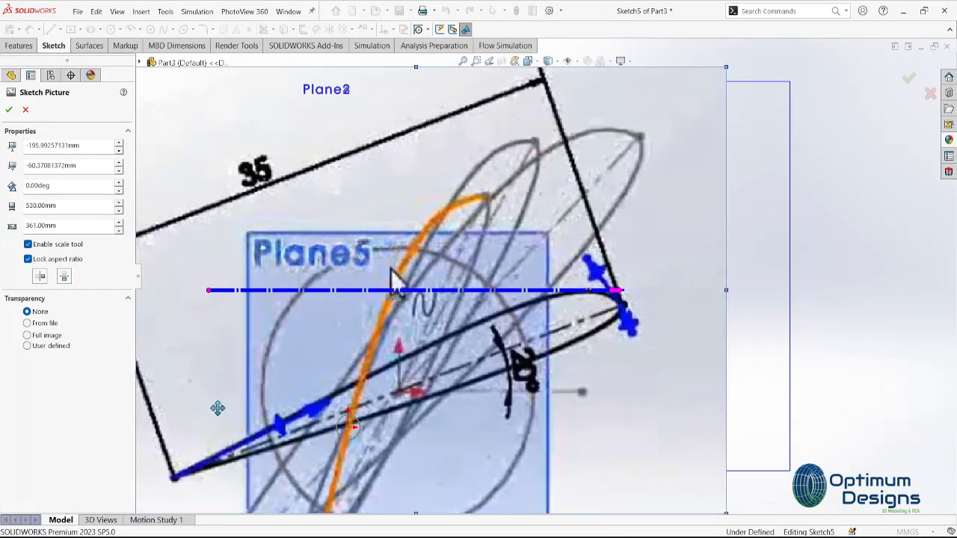
Step: Scale and move the picture over the circle, settling at about 45 mm wide
scroll(218, 408, "down", 3)
left_click_drag(391, 197, 602, 208)
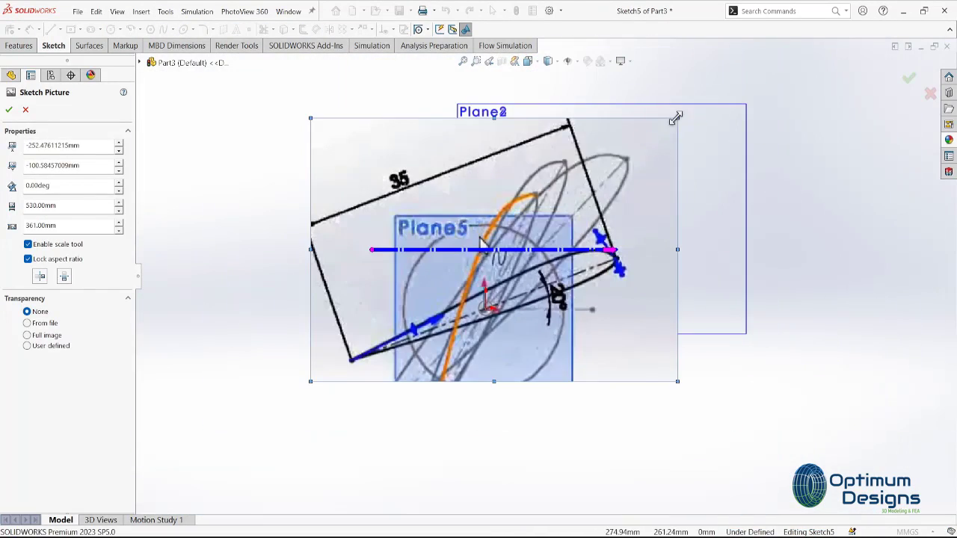
left_click_drag(675, 117, 427, 299)
left_click_drag(366, 344, 485, 293)
scroll(503, 304, "up", 5)
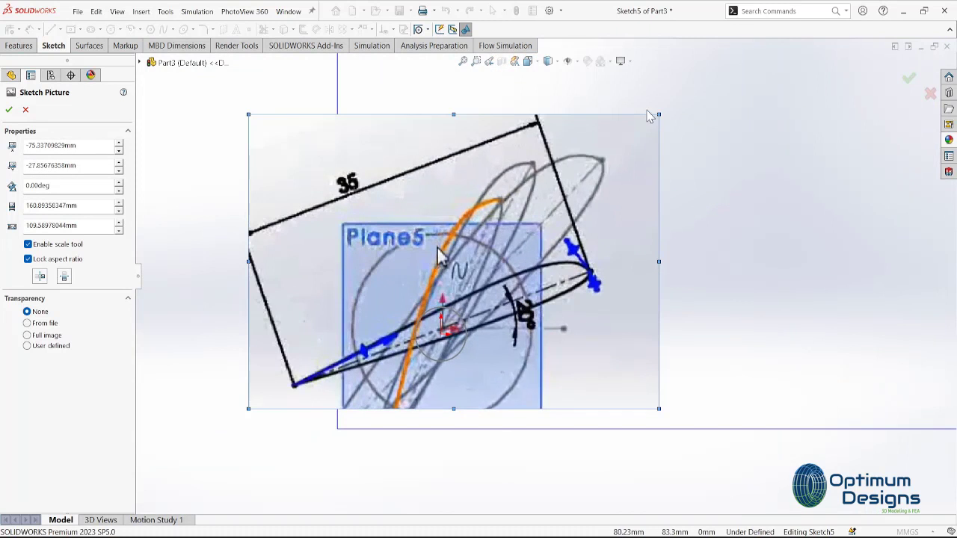
mouse_move(651, 116)
left_mouse_down()
mouse_move(573, 202)
mouse_move(408, 293)
left_mouse_up()
left_click_drag(329, 351, 450, 304)
scroll(441, 359, "up", 5)
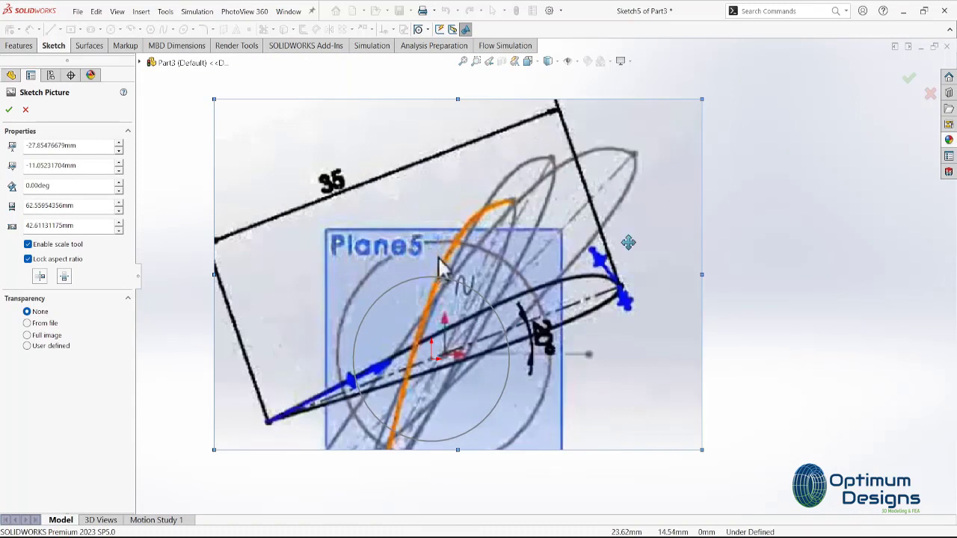
scroll(456, 268, "down", 2)
left_click_drag(651, 154, 502, 263)
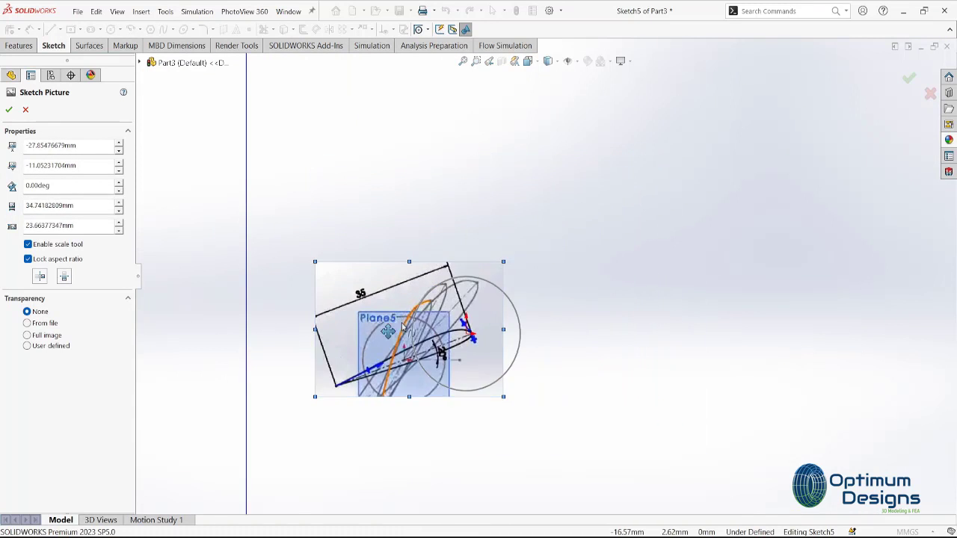
mouse_move(405, 276)
left_mouse_down()
mouse_move(468, 247)
mouse_move(471, 199)
left_mouse_up()
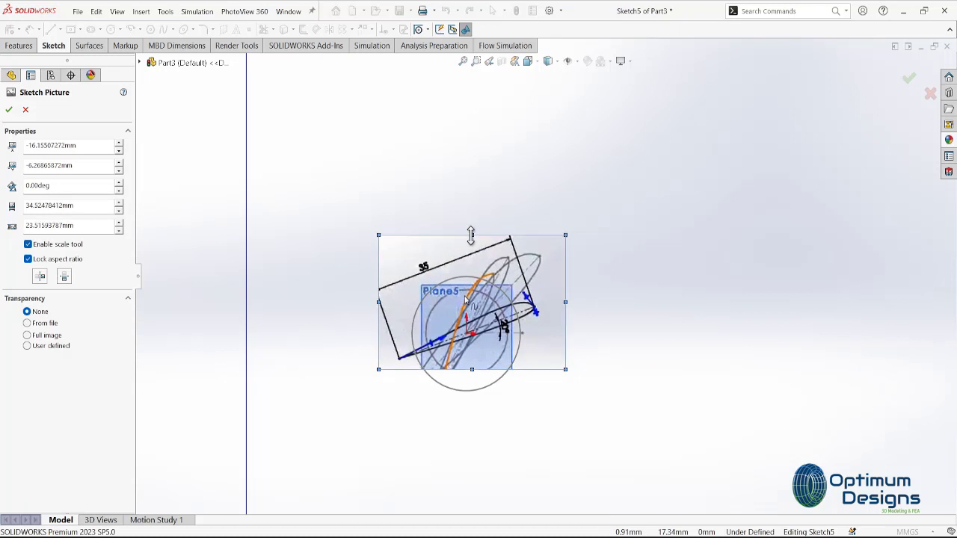
left_click_drag(483, 255, 463, 289)
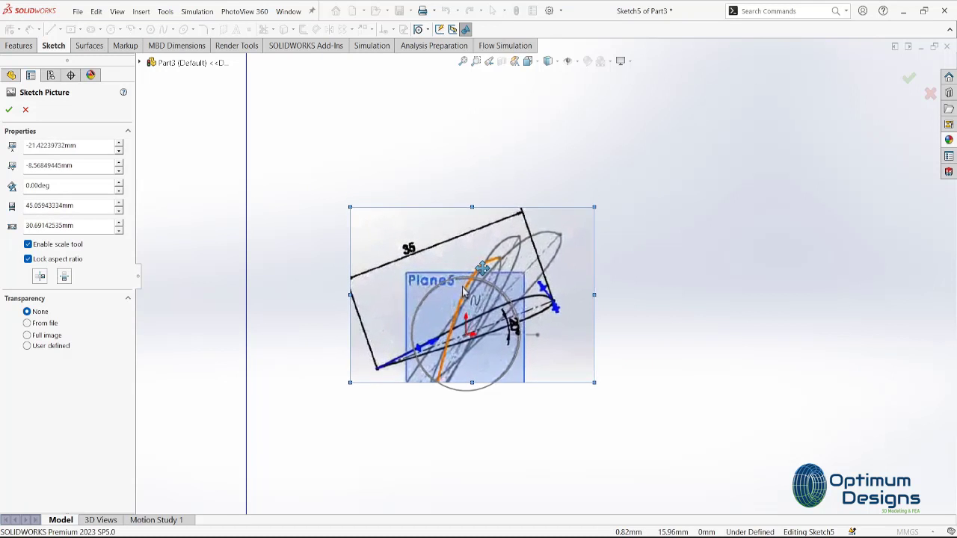
Step: Accept the picture and trace the upper airfoil edge with a spline from the tip
scroll(464, 290, "up", 3)
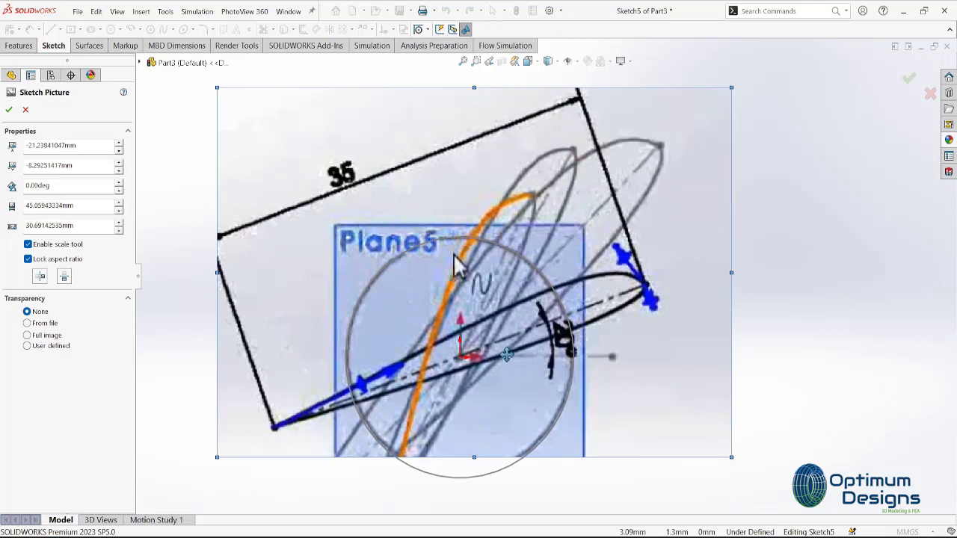
left_click(9, 109)
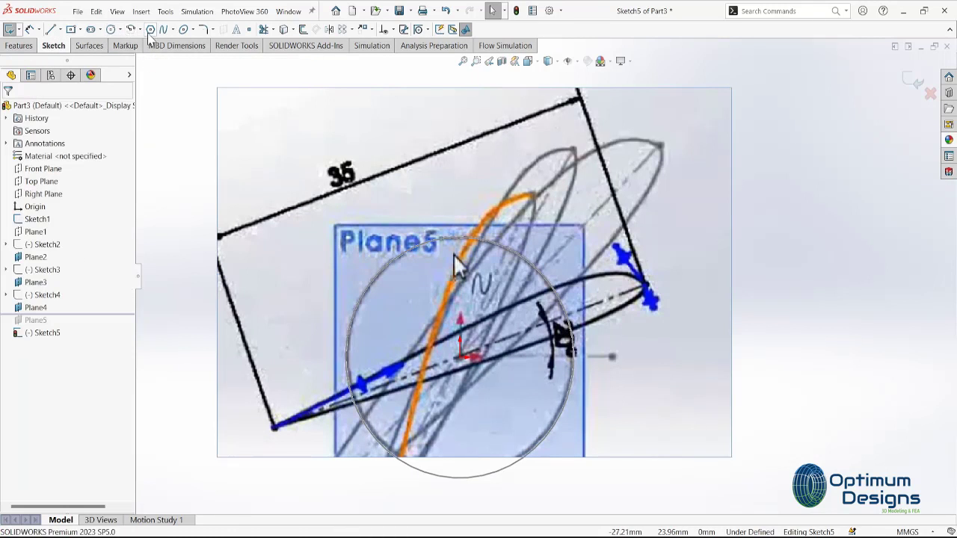
scroll(586, 294, "up", 4)
left_click(568, 179)
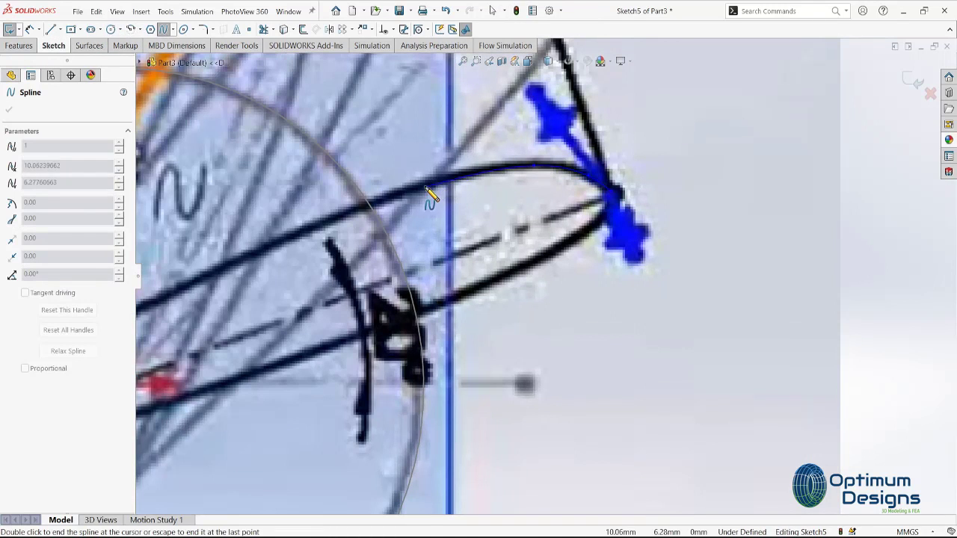
left_click(371, 208)
scroll(371, 207, "down", 5)
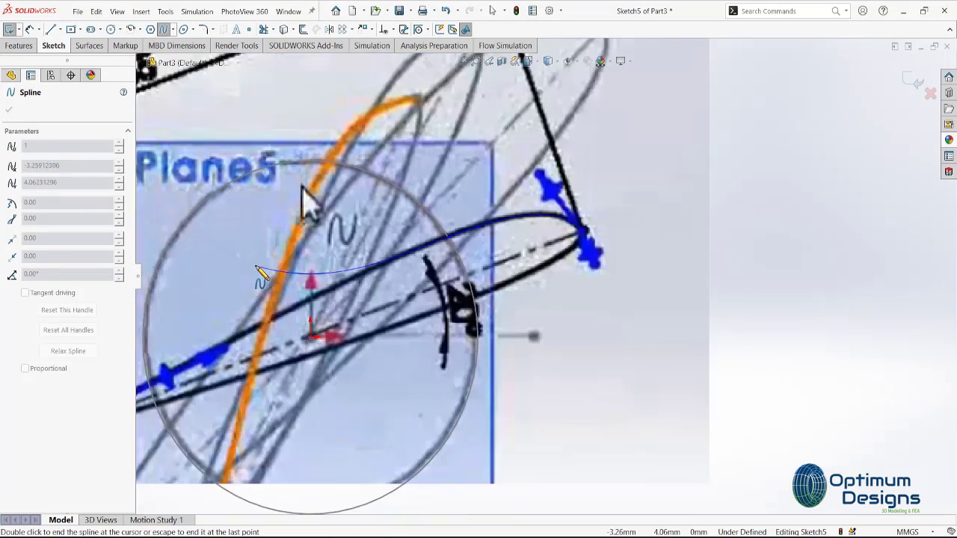
scroll(262, 277, "up", 3)
scroll(321, 298, "down", 2)
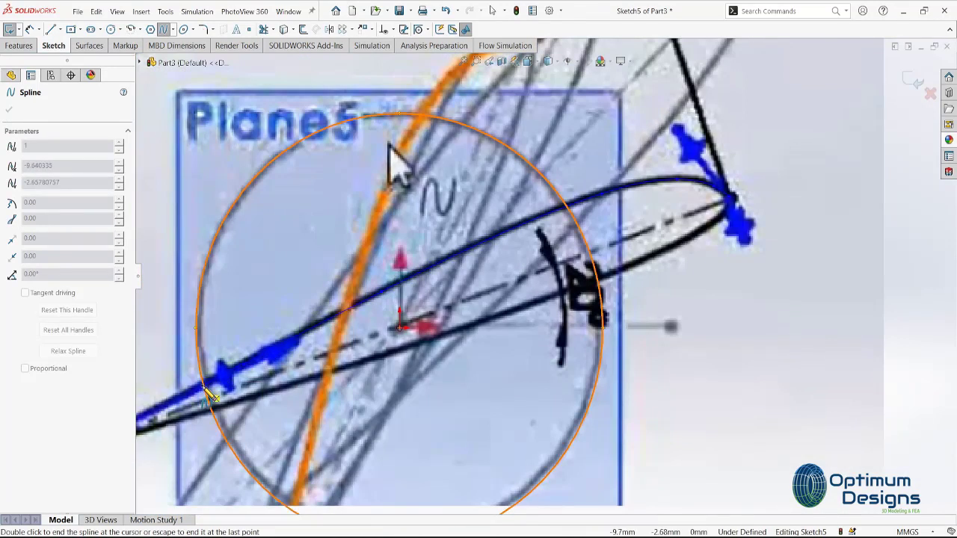
scroll(193, 396, "up", 3)
scroll(299, 381, "up", 1)
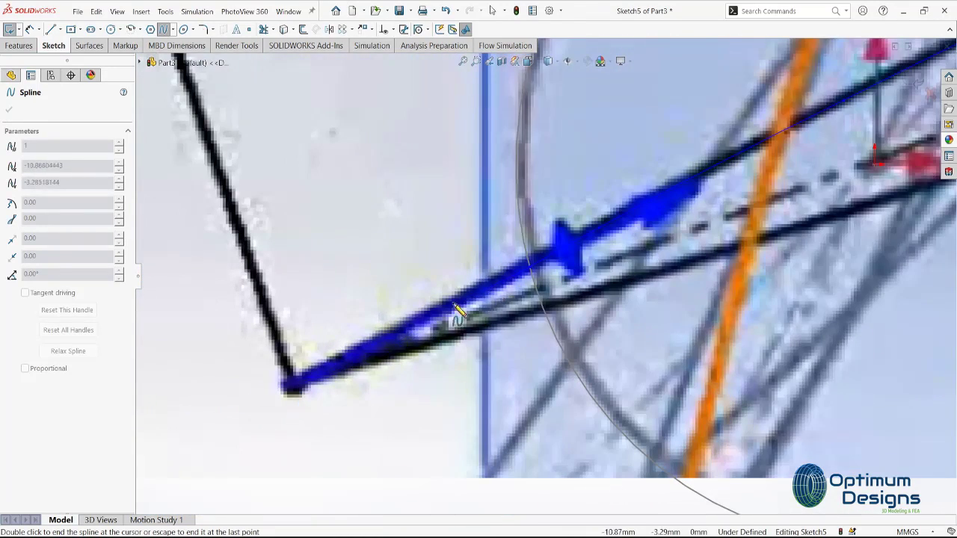
right_click(302, 389)
left_click(314, 391)
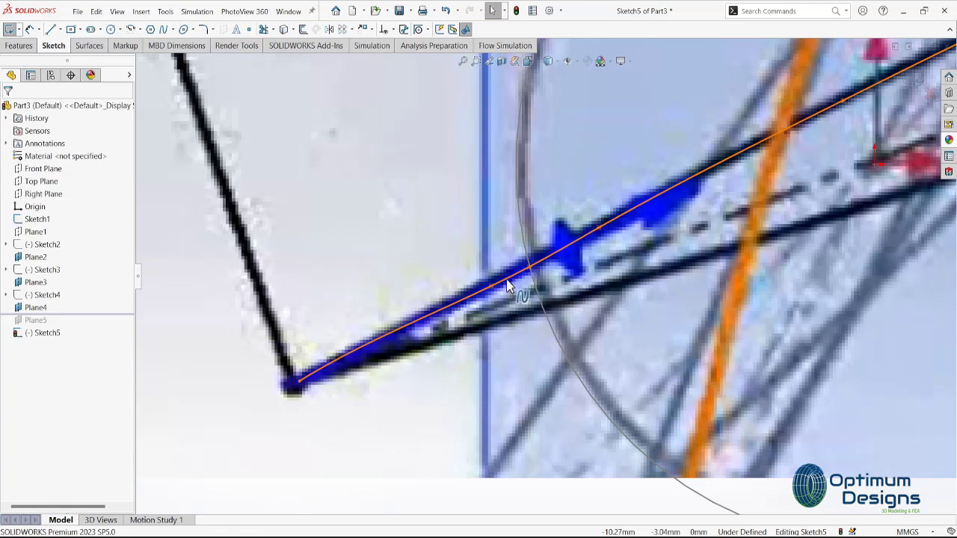
Step: Nudge a control point of the upper spline onto the traced blue edge
left_click(506, 279)
scroll(506, 279, "up", 3)
scroll(504, 291, "up", 1)
left_click(491, 282)
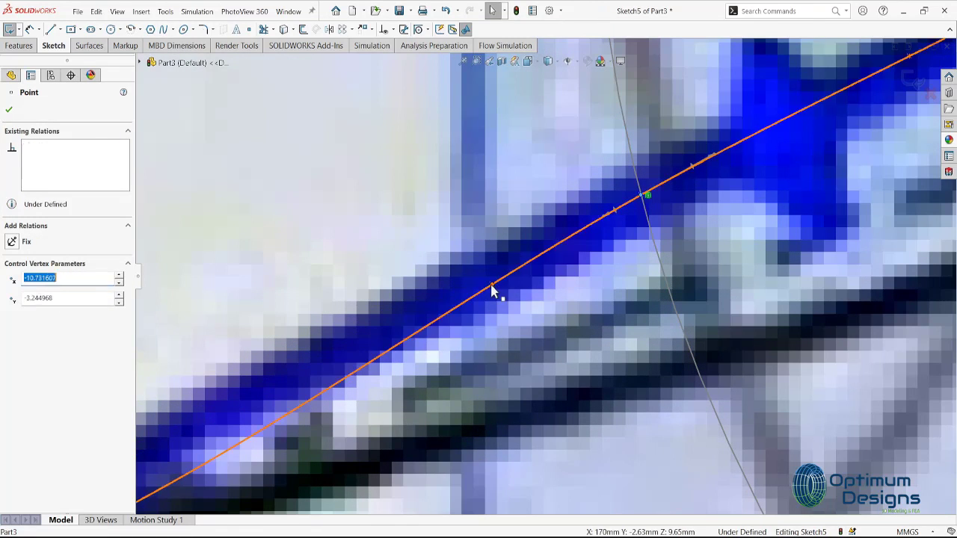
left_click_drag(496, 288, 486, 280)
scroll(486, 280, "down", 5)
scroll(566, 358, "down", 3)
key("Escape")
scroll(565, 359, "down", 3)
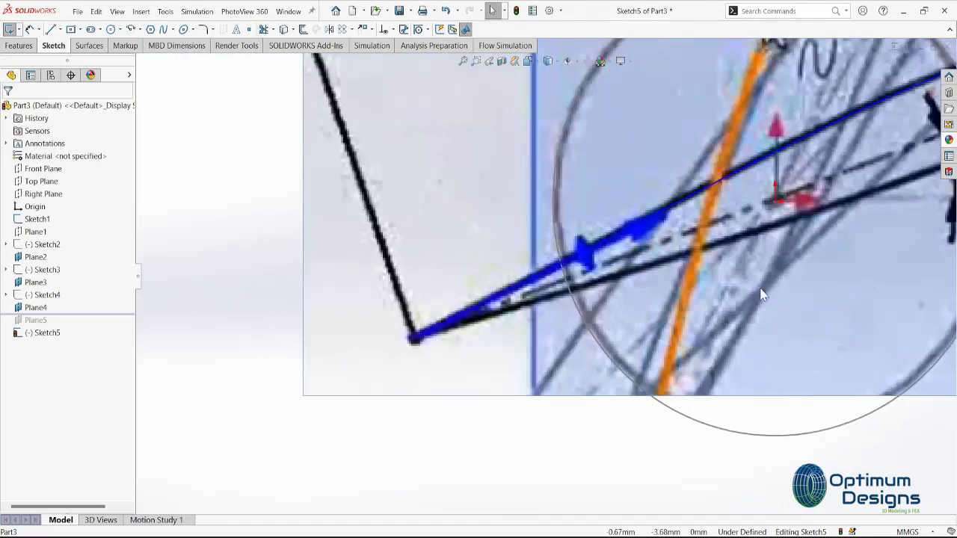
scroll(671, 117, "down", 2)
scroll(675, 127, "up", 3)
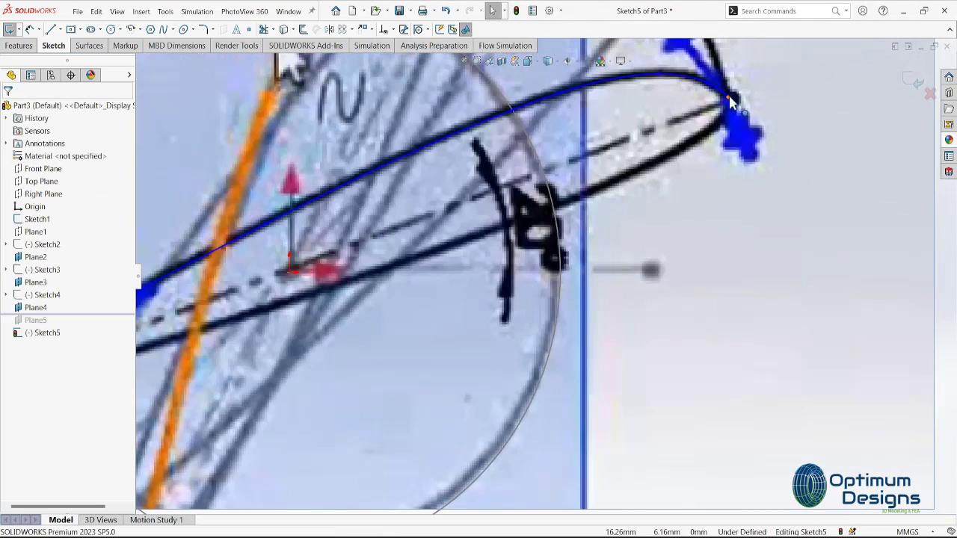
Step: Draw a short spline along the lower edge near the tip
left_click(163, 30)
left_click(726, 101)
scroll(718, 112, "up", 2)
scroll(673, 164, "up", 2)
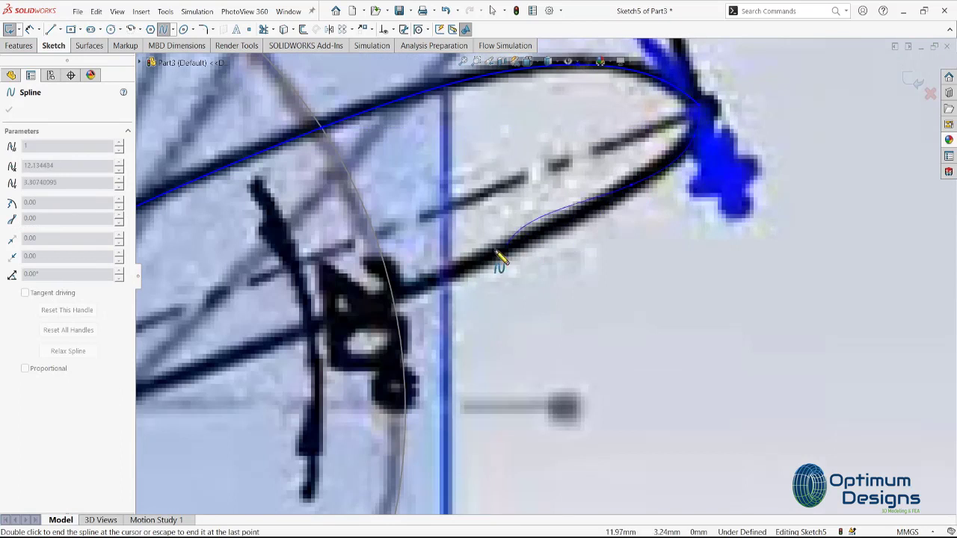
key("Escape")
left_click(684, 149)
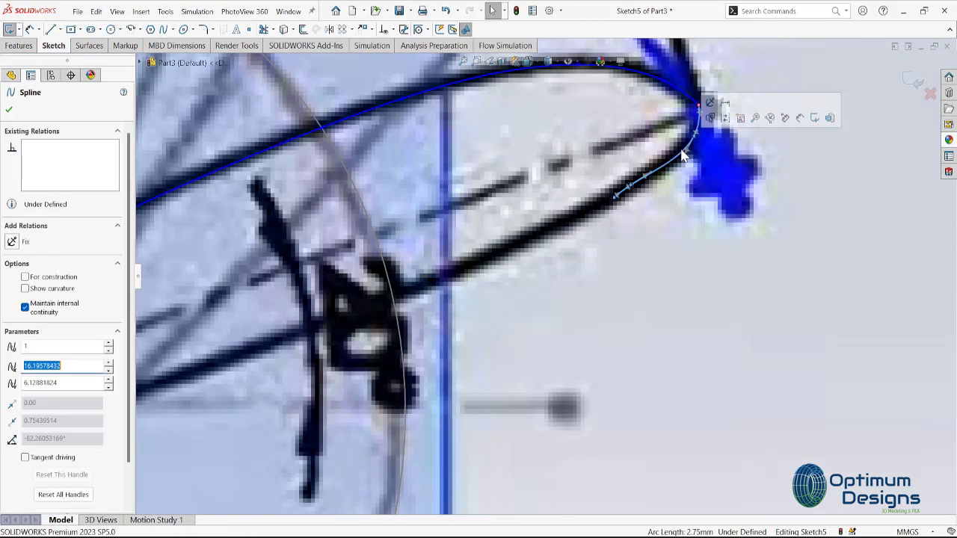
left_click(627, 149)
Step: Trace the lower edge with a spline from the orange arc to the left tip, closing the profile
left_click(701, 116)
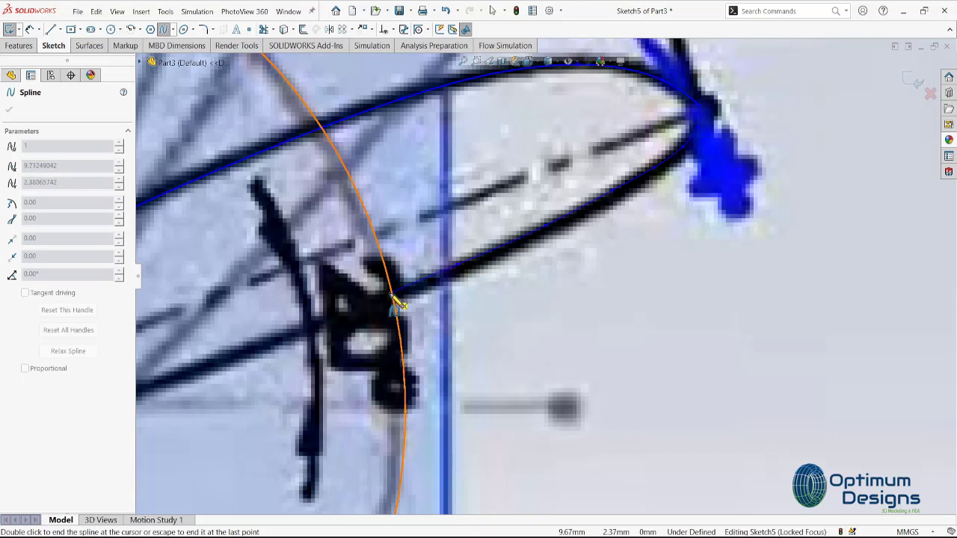
scroll(374, 307, "up", 1)
scroll(331, 331, "up", 1)
scroll(327, 341, "up", 1)
scroll(247, 374, "up", 1)
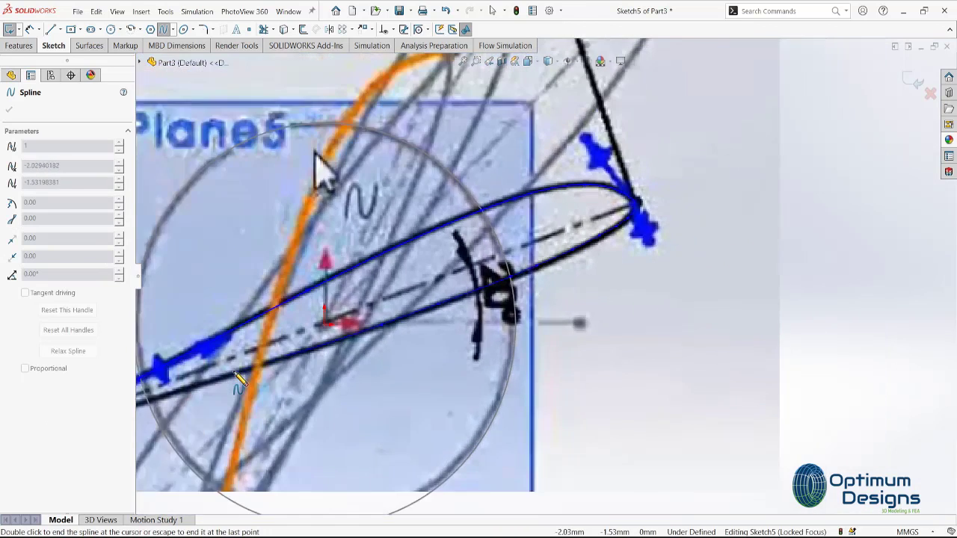
scroll(236, 381, "up", 1)
scroll(268, 374, "down", 1)
scroll(404, 332, "down", 1)
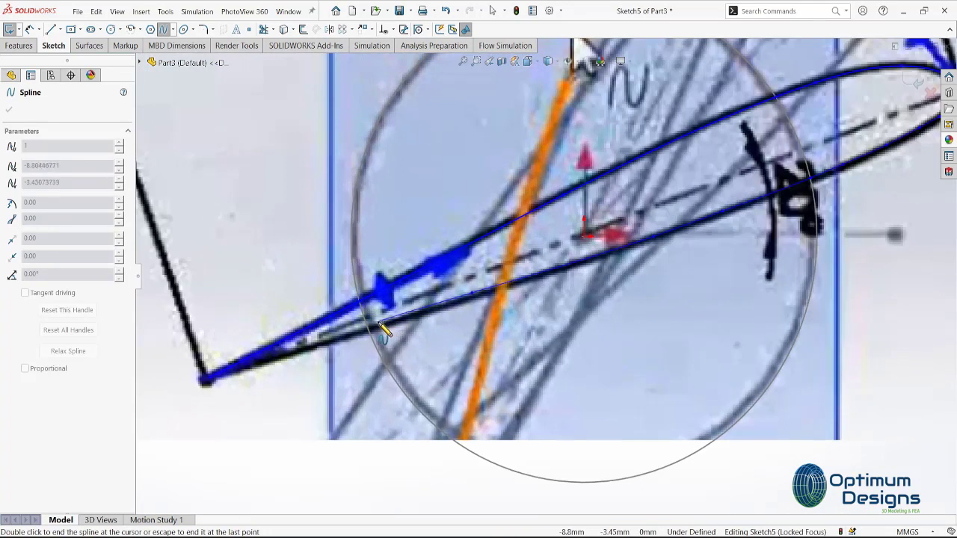
double_click(210, 379)
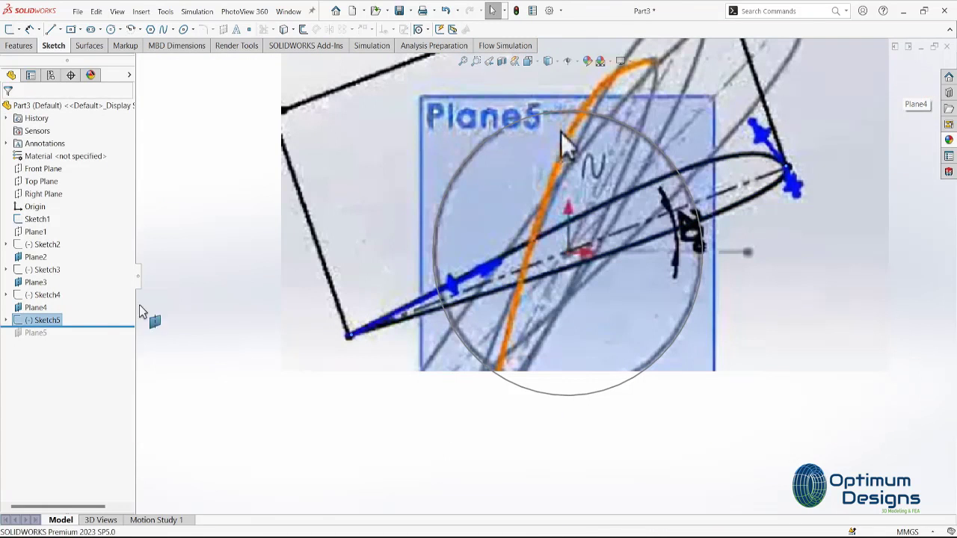
Step: Exit the airfoil sketch, start a sketch on Plane5, and insert Profile 5.png as a picture
right_click(41, 320)
right_click(36, 332)
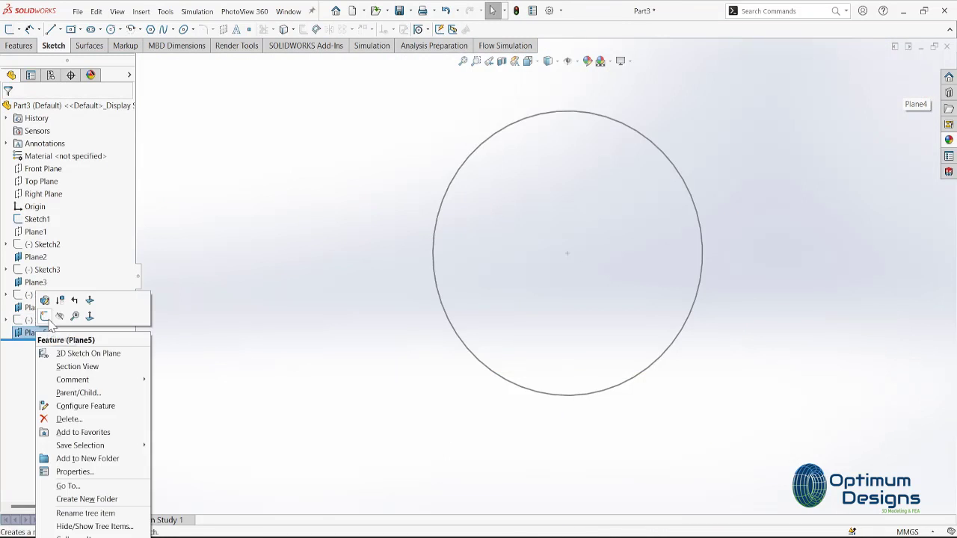
left_click(45, 317)
left_click(141, 11)
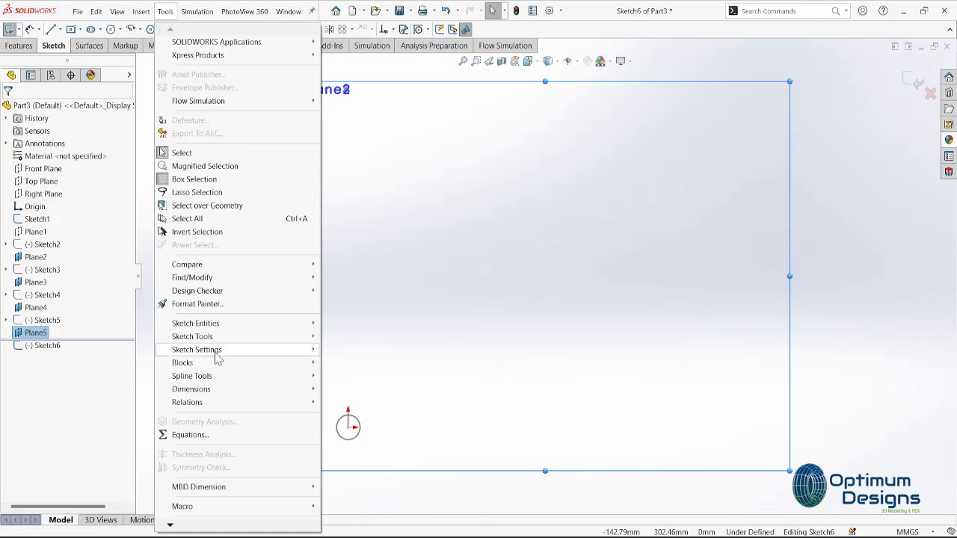
left_click(350, 496)
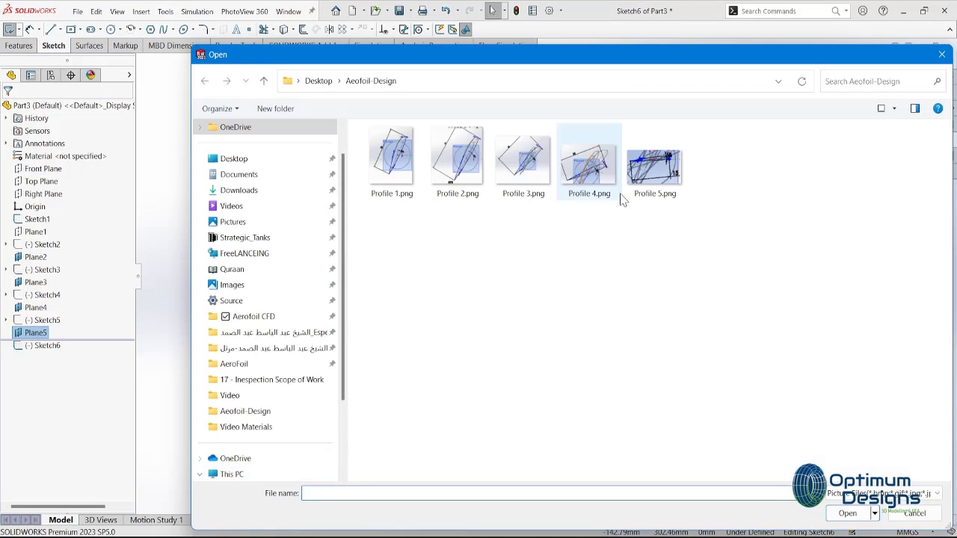
left_click(845, 513)
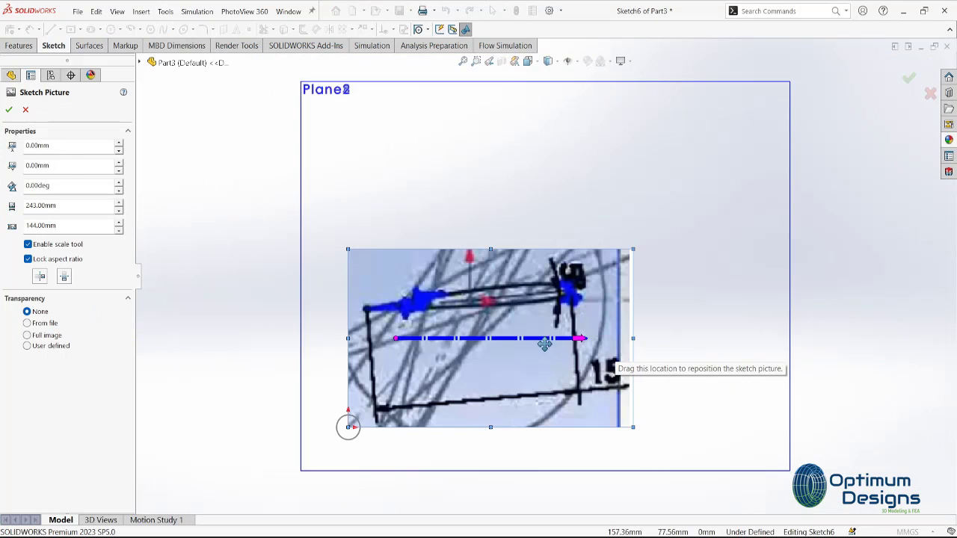
Step: Move and shrink the picture to about 41 × 24 mm near the origin
left_click_drag(545, 344, 413, 429)
left_click_drag(217, 336, 417, 454)
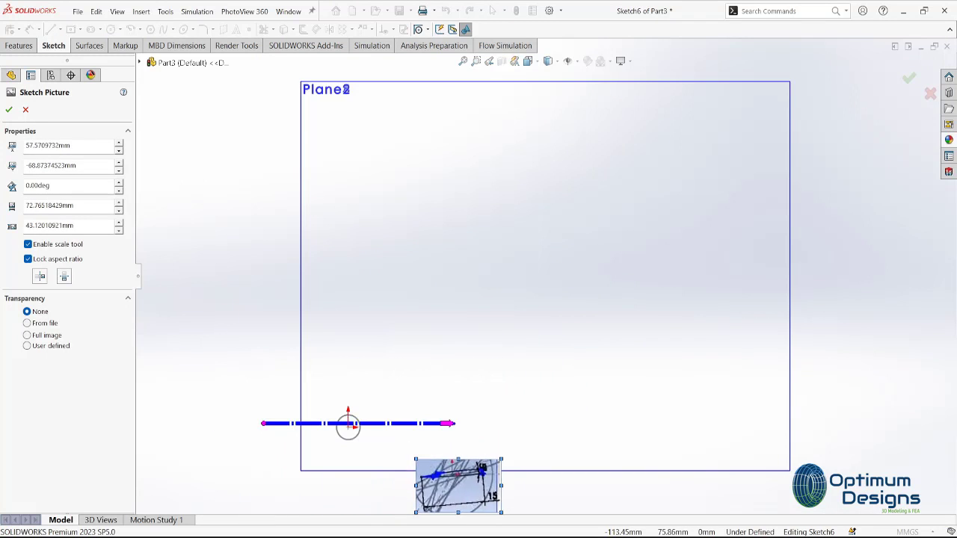
left_click_drag(458, 484, 348, 432)
scroll(378, 419, "down", 3)
scroll(378, 418, "down", 3)
left_click_drag(641, 182, 444, 299)
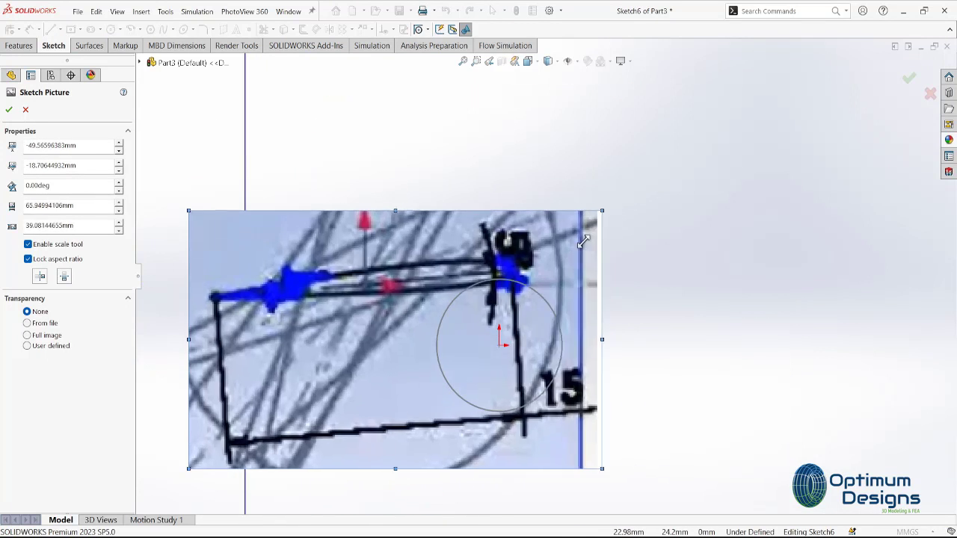
left_click_drag(327, 415, 529, 414)
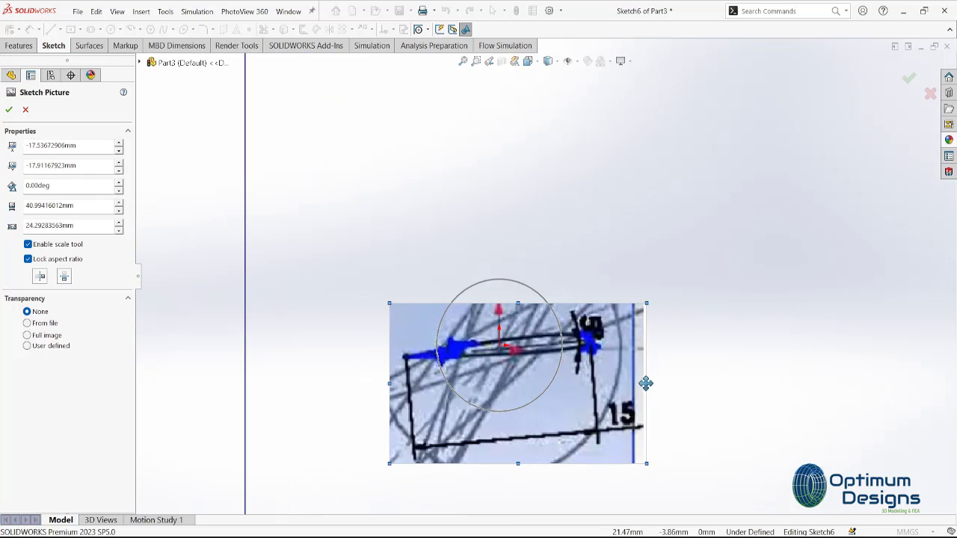
Step: Fine-tune the picture to about 21.3 mm wide within the circle and accept it
left_click_drag(492, 375, 493, 374)
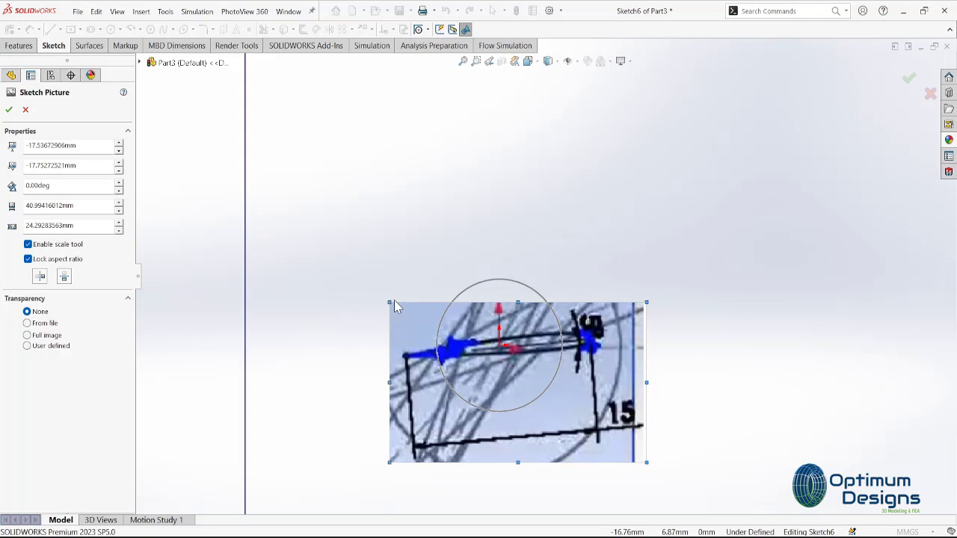
left_click_drag(389, 304, 487, 364)
mouse_move(565, 435)
left_mouse_down()
mouse_move(516, 391)
mouse_move(529, 365)
left_mouse_up()
scroll(516, 373, "down", 5)
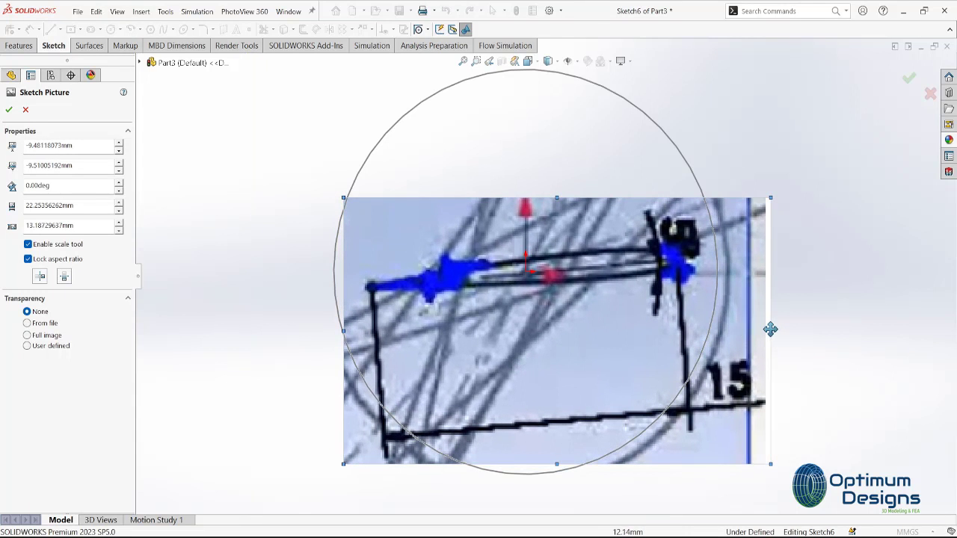
left_click_drag(770, 198, 763, 205)
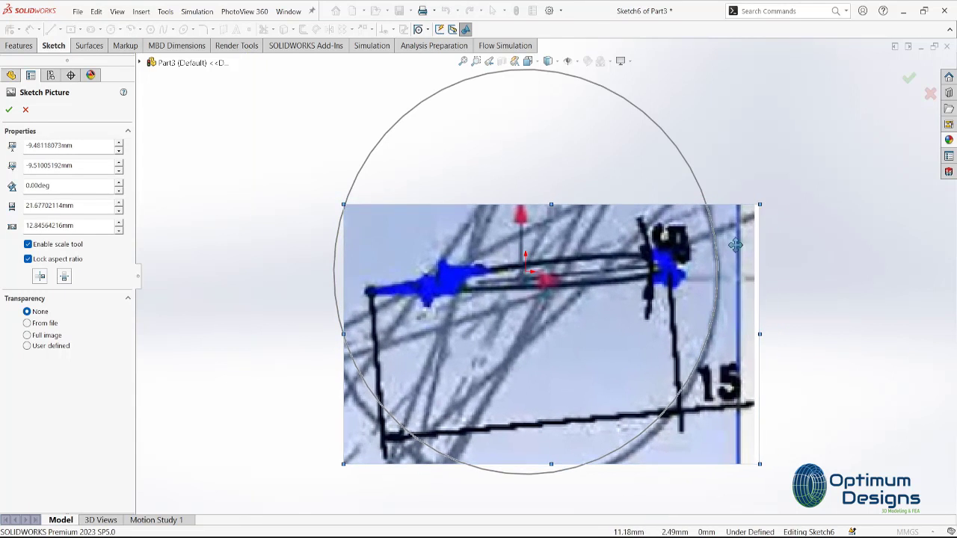
left_click_drag(601, 327, 612, 317)
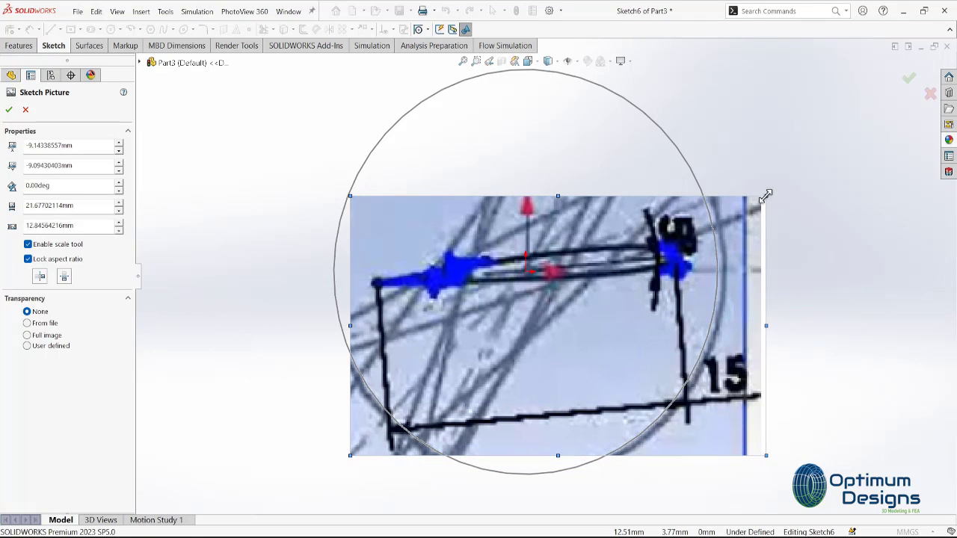
left_click_drag(766, 196, 760, 200)
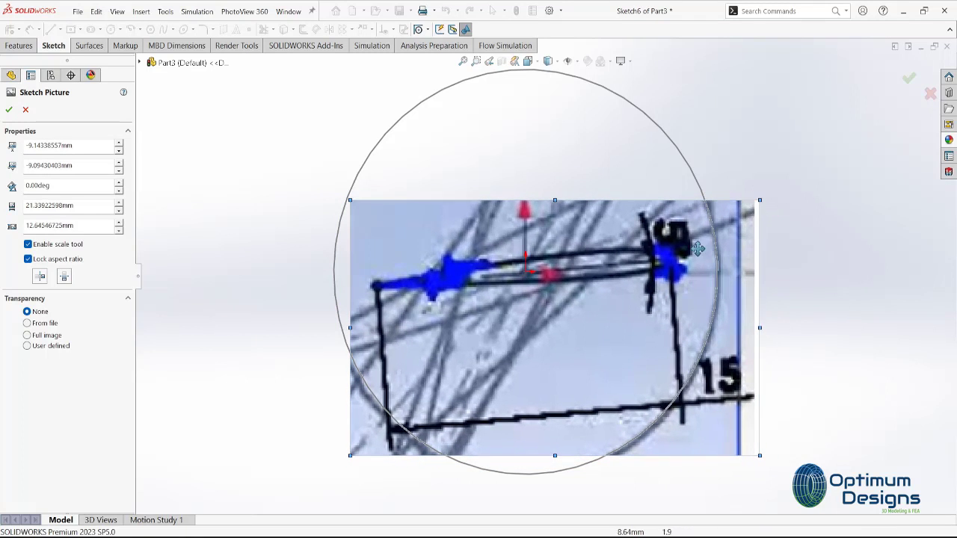
left_click(10, 110)
Step: Trace the airfoil outline with splines over the picture's blue profile line
left_click(164, 29)
scroll(605, 242, "down", 3)
scroll(604, 241, "up", 2)
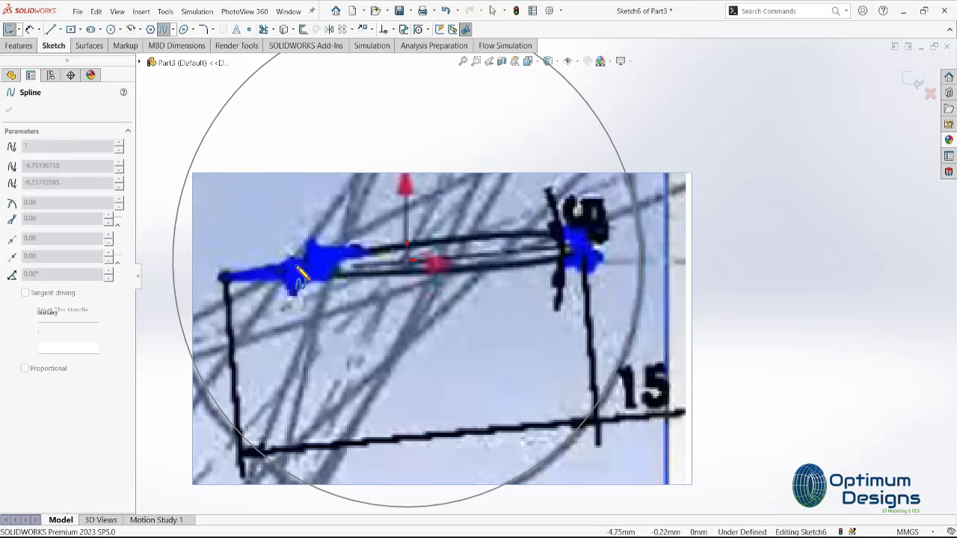
left_click(411, 253)
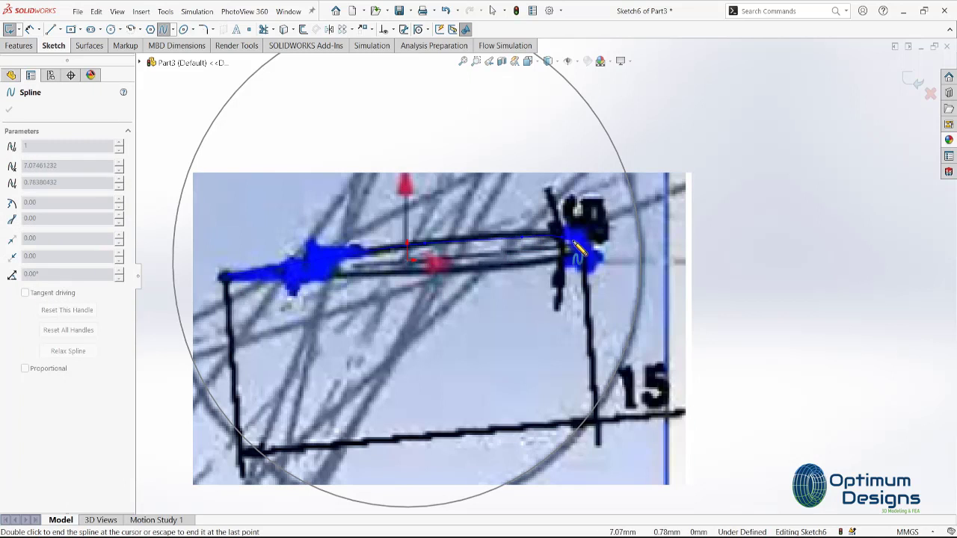
key("Escape")
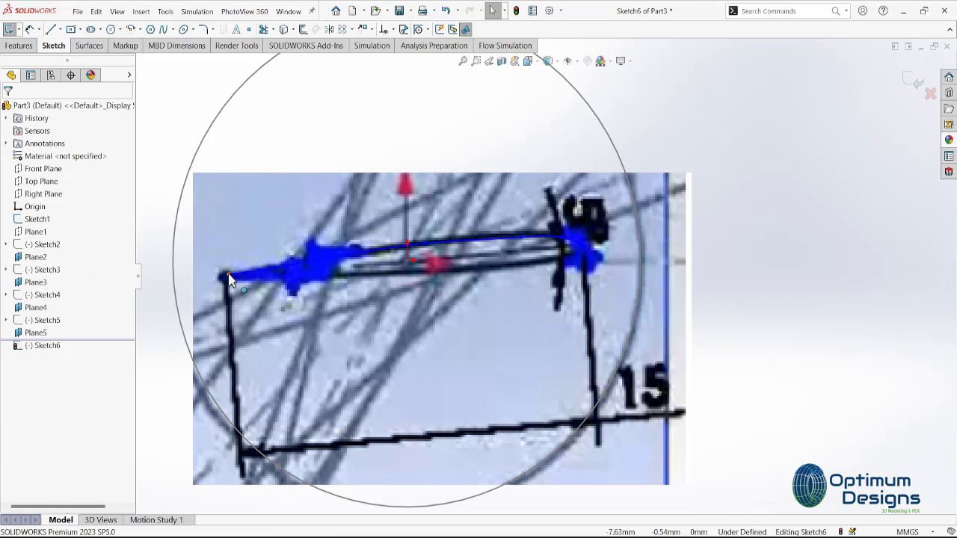
left_click(229, 276)
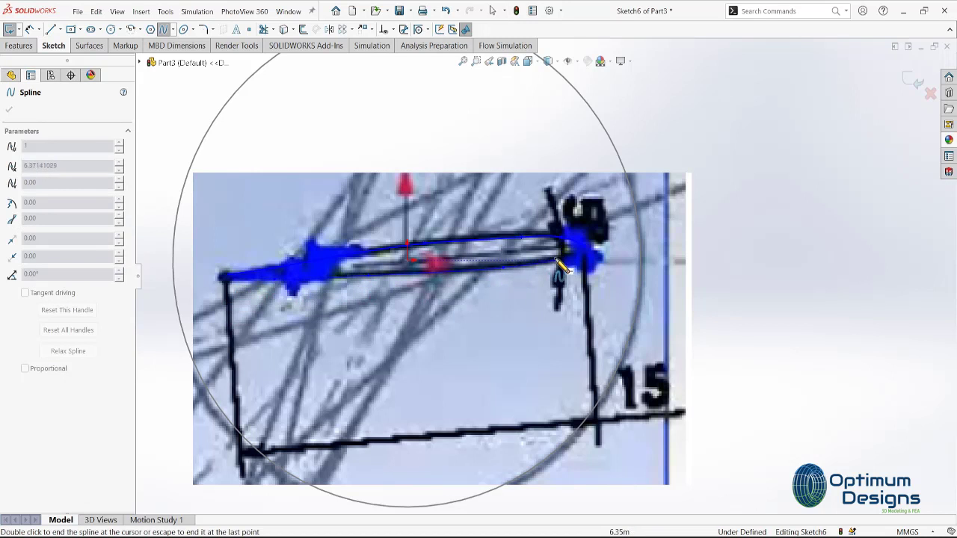
double_click(590, 254)
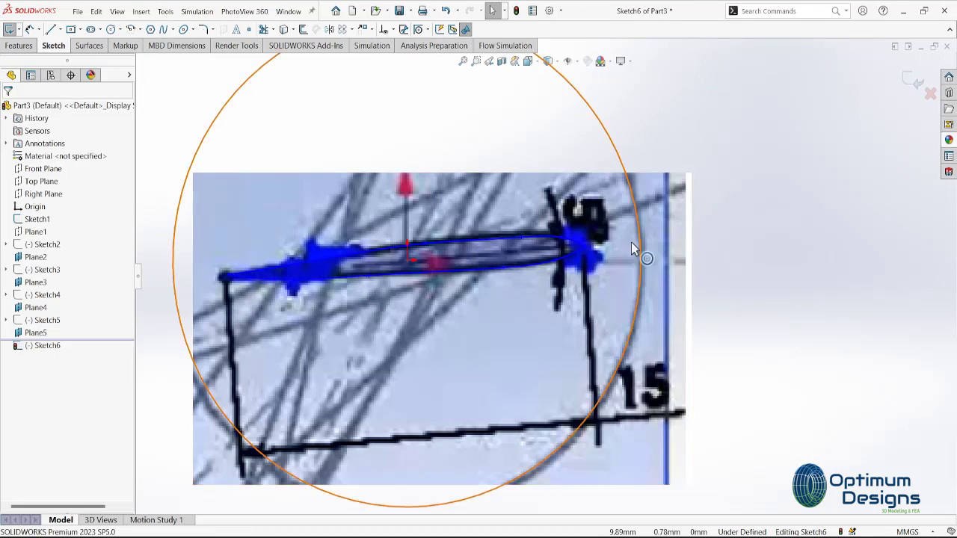
Step: Round the spline's pointed trailing-edge tip with a 0.075 mm sketch fillet
scroll(457, 245, "down", 10)
left_click(433, 238)
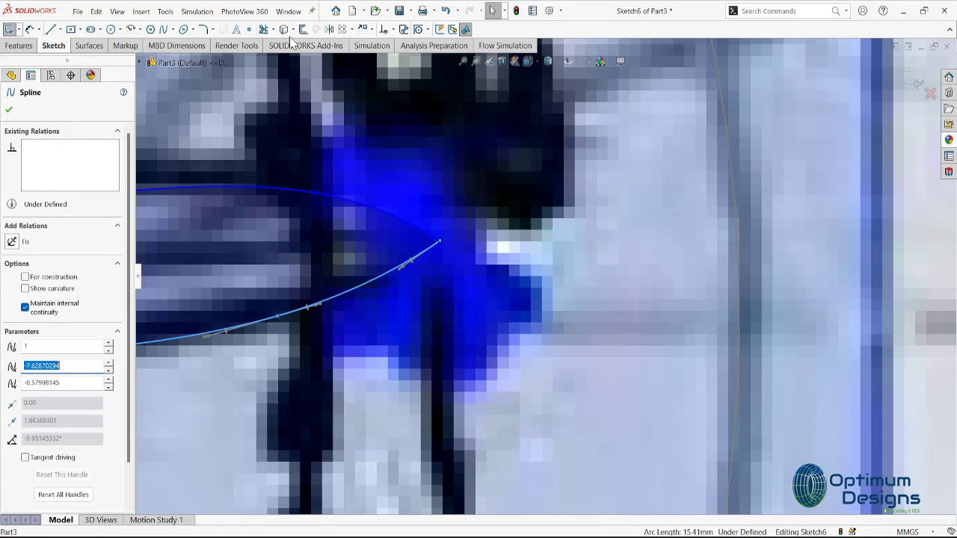
left_click(208, 30)
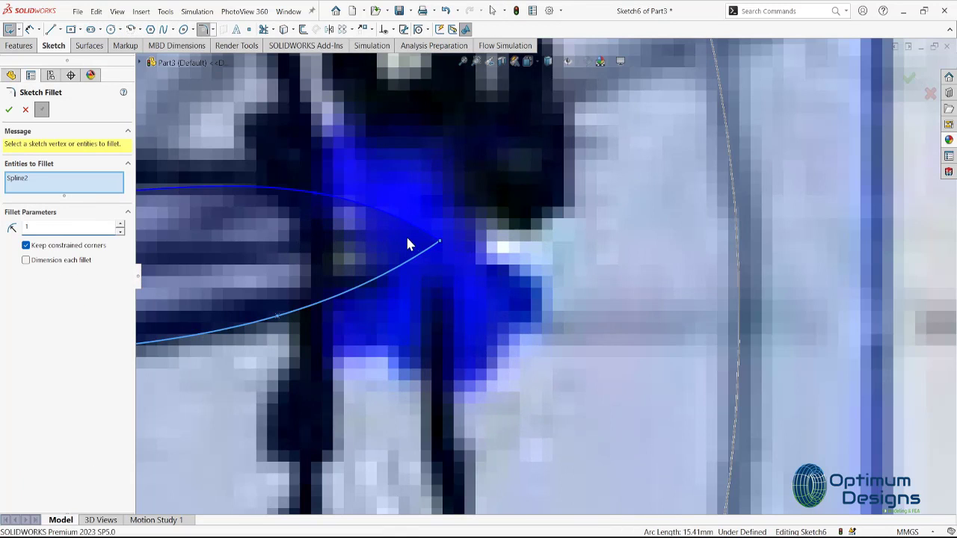
left_click(434, 246)
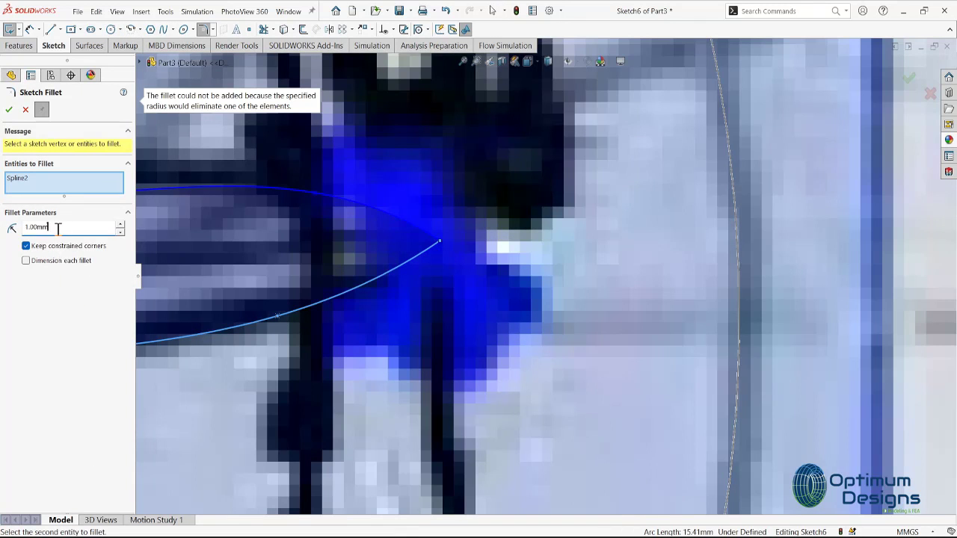
left_click(440, 244)
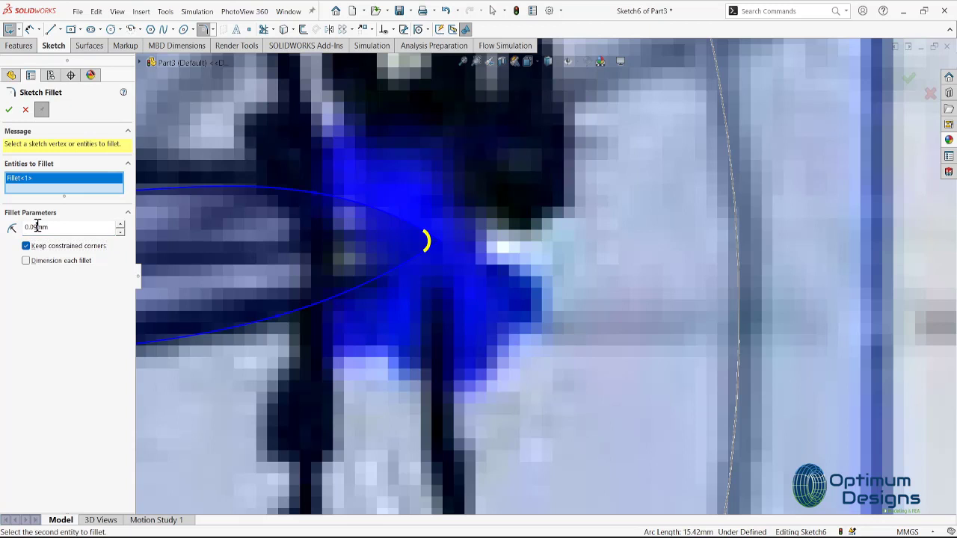
scroll(552, 278, "up", 10)
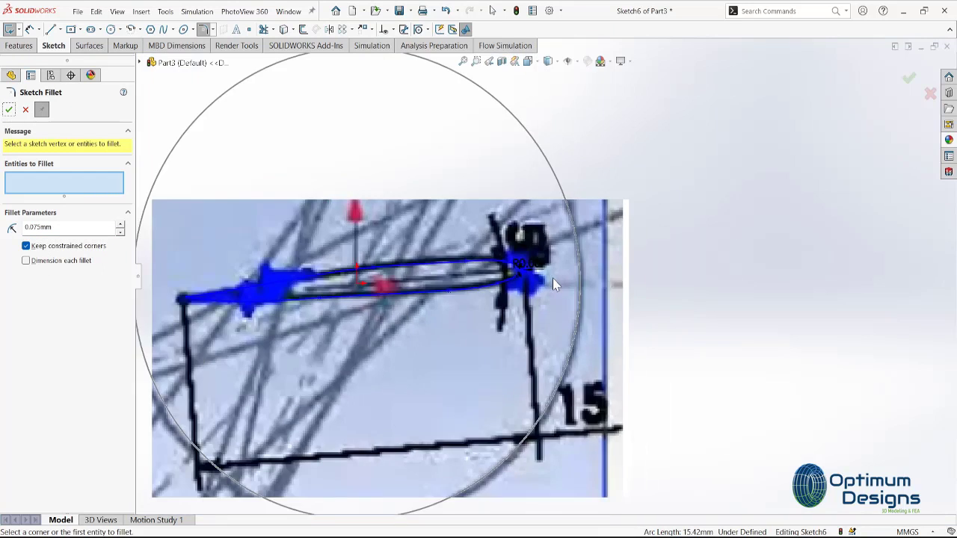
left_click(9, 109)
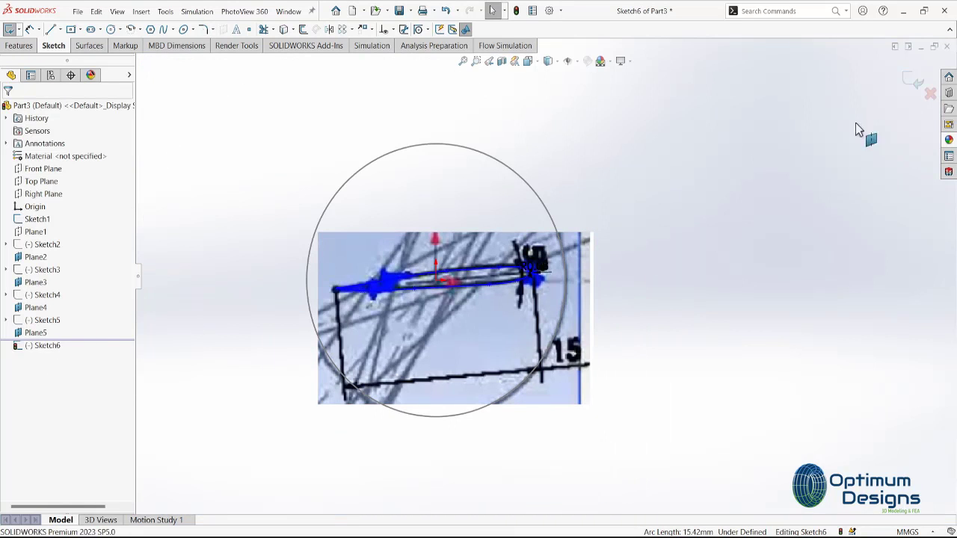
Step: Exit Sketch6 and expand Sketch2 through Sketch6 to reveal their sketch pictures
left_click(37, 332)
left_click(31, 308, "ctrl")
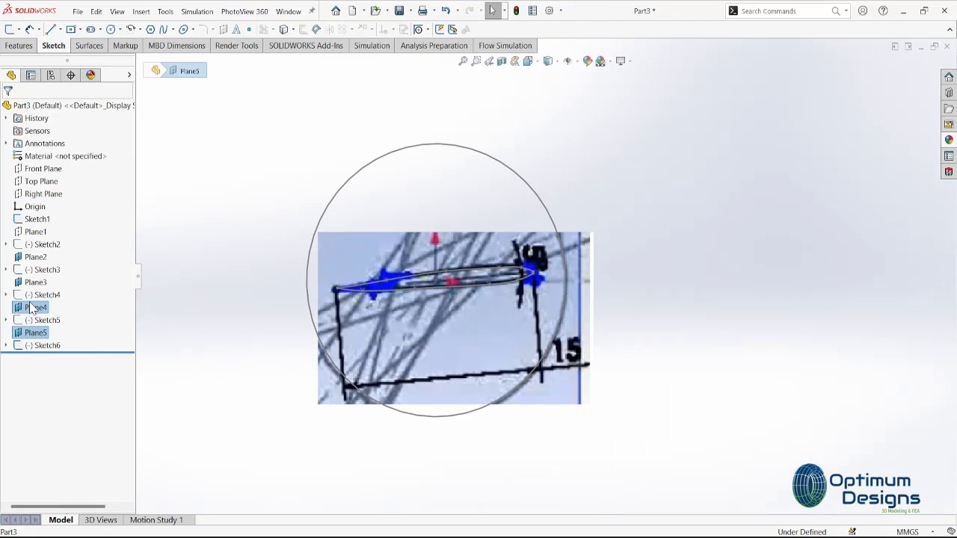
right_click(43, 244)
left_click(48, 224)
left_click(44, 245)
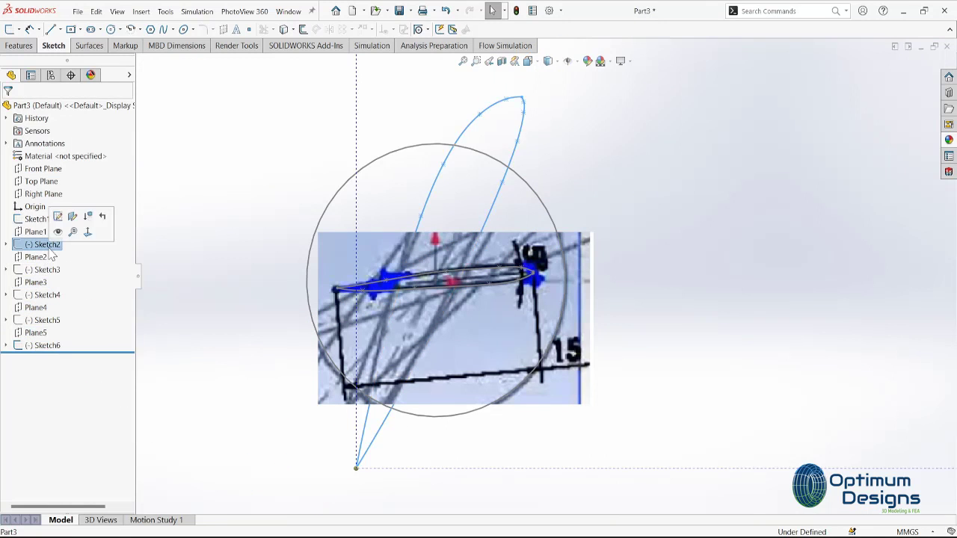
left_click(49, 347)
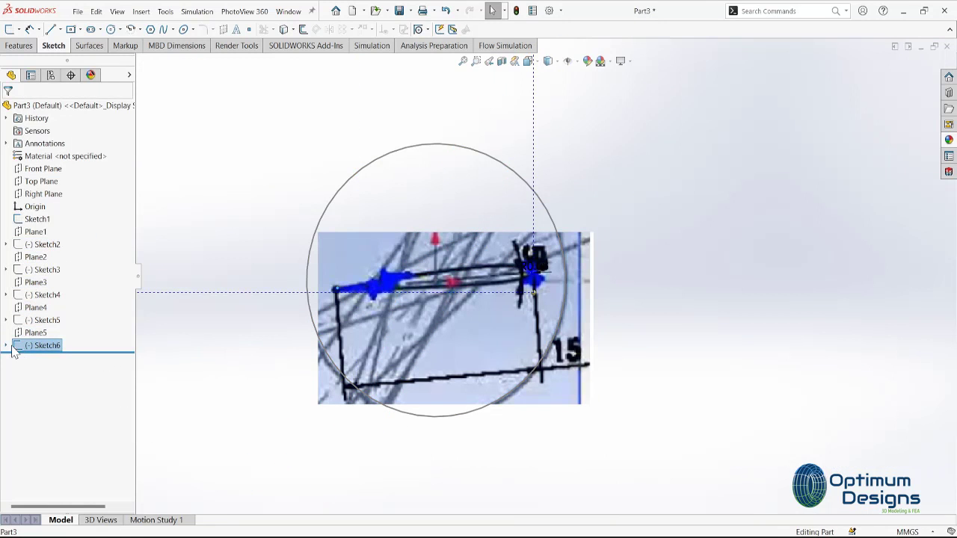
left_click(6, 320)
left_click(6, 295)
left_click(6, 244)
left_click(60, 256)
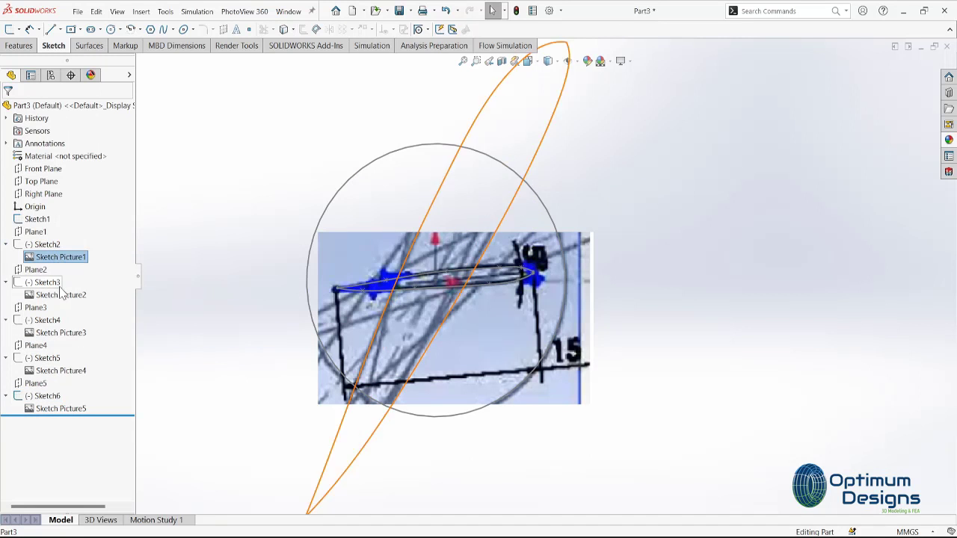
left_click(60, 294, "ctrl")
Step: Hide all five sketch pictures, Sketch Picture1–5
left_click(60, 333, "ctrl")
left_click(82, 410, "ctrl")
right_click(82, 410)
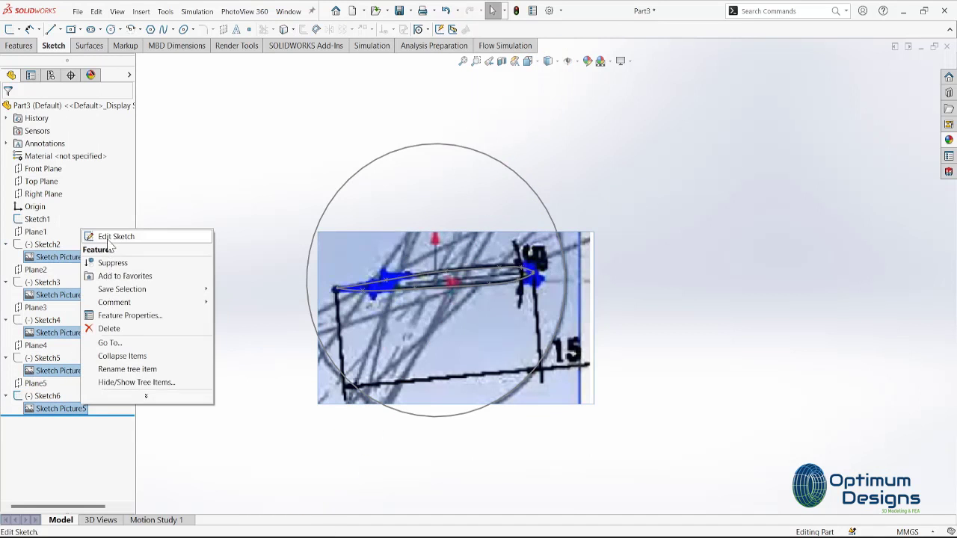
left_click(84, 243)
Step: Show the airfoil profile sketches Sketch3–6 and switch to the isometric view
left_click(56, 283)
left_click(42, 322, "ctrl")
left_click(45, 359, "ctrl")
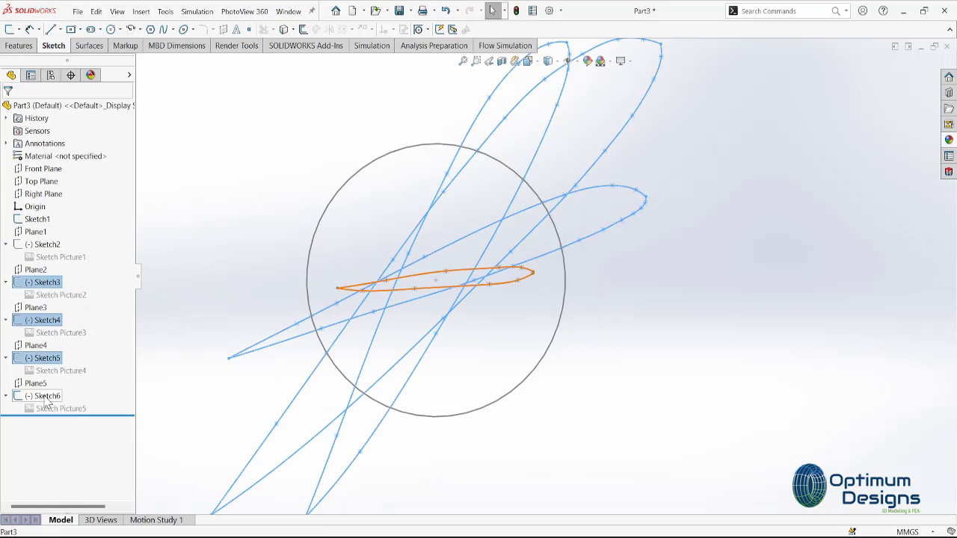
right_click(45, 401)
left_click(68, 362)
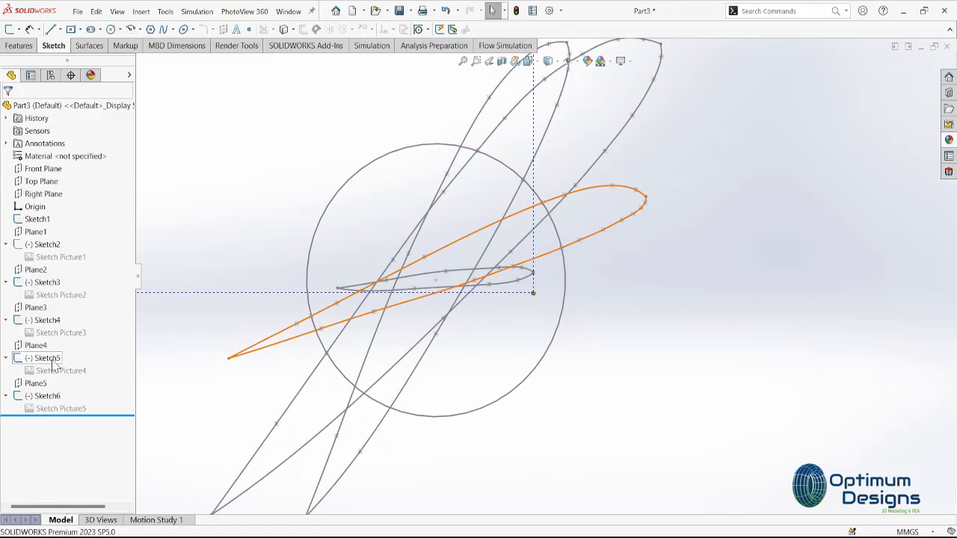
middle_click_drag(249, 240, 374, 301)
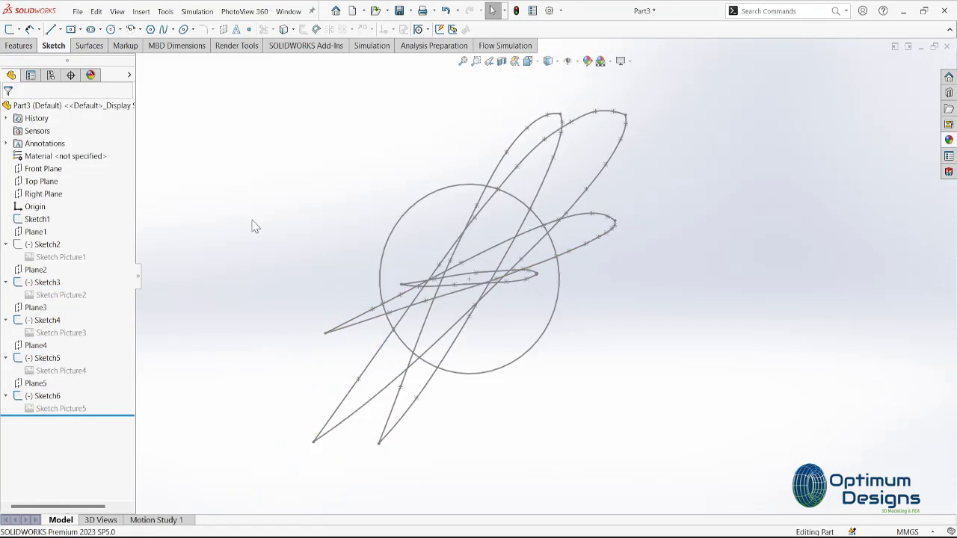
key("space")
left_click(370, 278)
Step: Loft the blade through the profiles Sketch1, Sketch3, Sketch4, Sketch5 and Sketch6
scroll(737, 415, "down", 3)
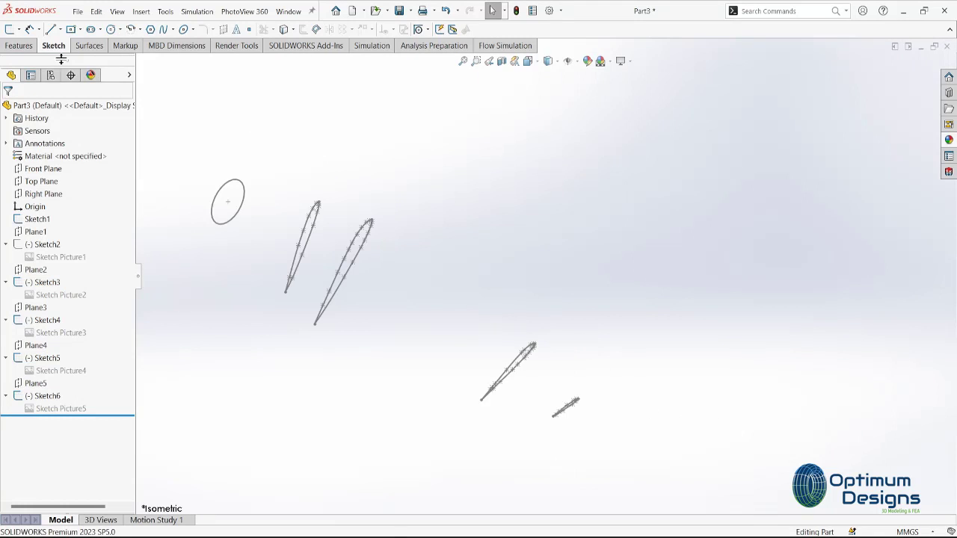
left_click(19, 46)
left_click(47, 28)
scroll(309, 230, "down", 5)
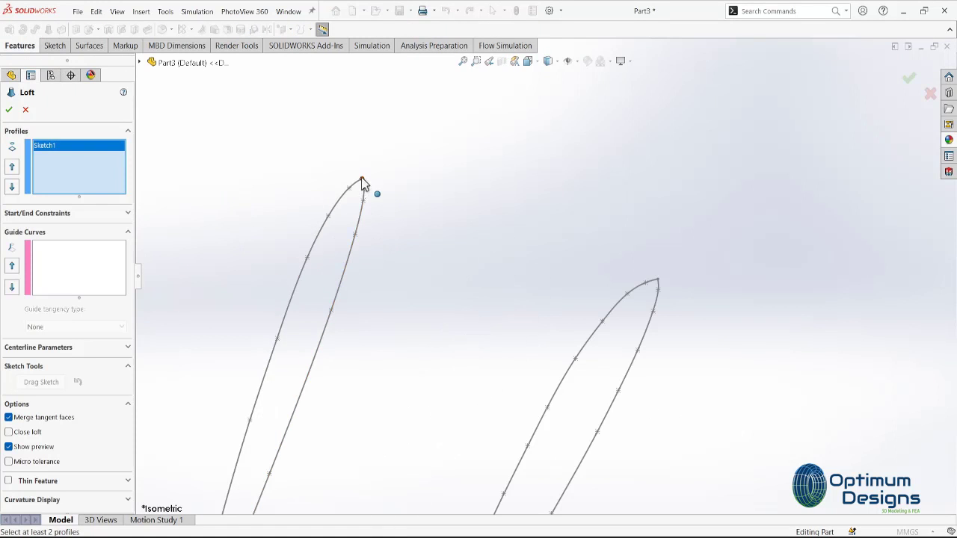
left_click(363, 183)
left_click(665, 293)
scroll(665, 330, "up", 5)
scroll(711, 391, "down", 3)
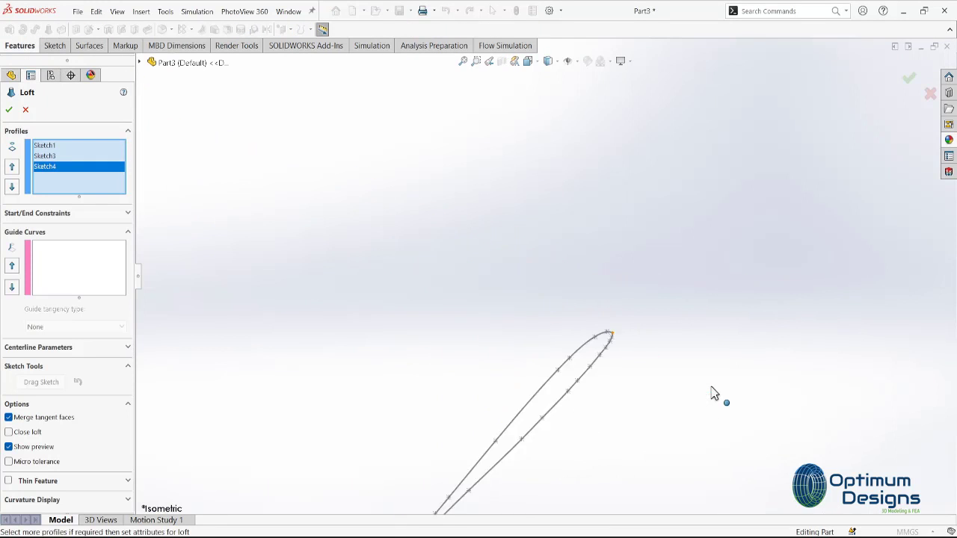
scroll(464, 229, "down", 3)
left_click(454, 221)
scroll(627, 396, "up", 3)
left_click(627, 394)
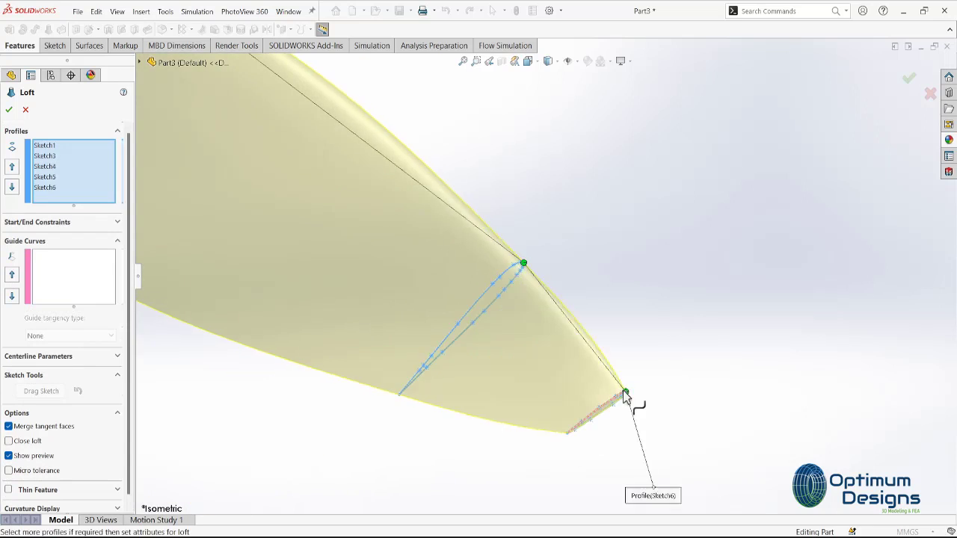
scroll(628, 396, "up", 3)
left_click(9, 110)
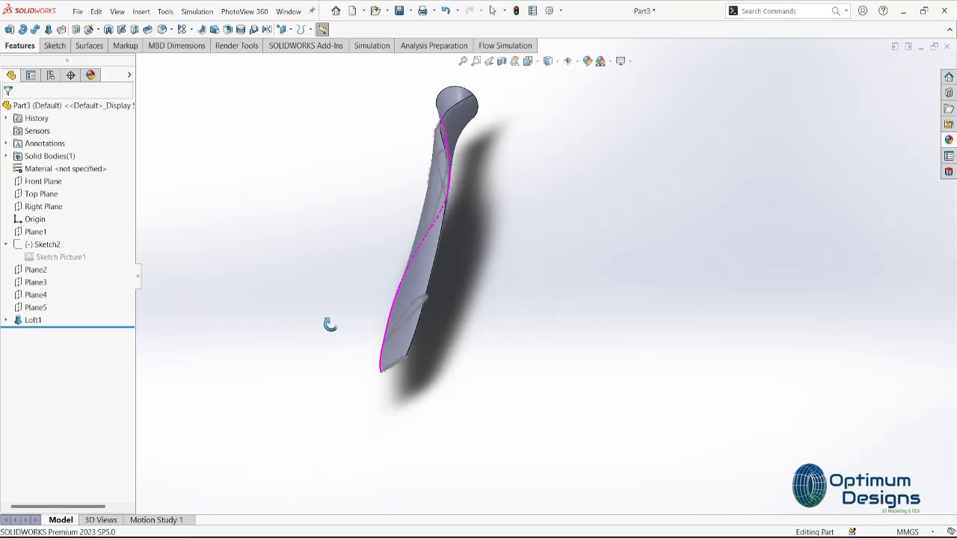
Step: Inspect the lofted blade, then switch to the Top view
middle_click_drag(398, 299, 429, 252)
key("space")
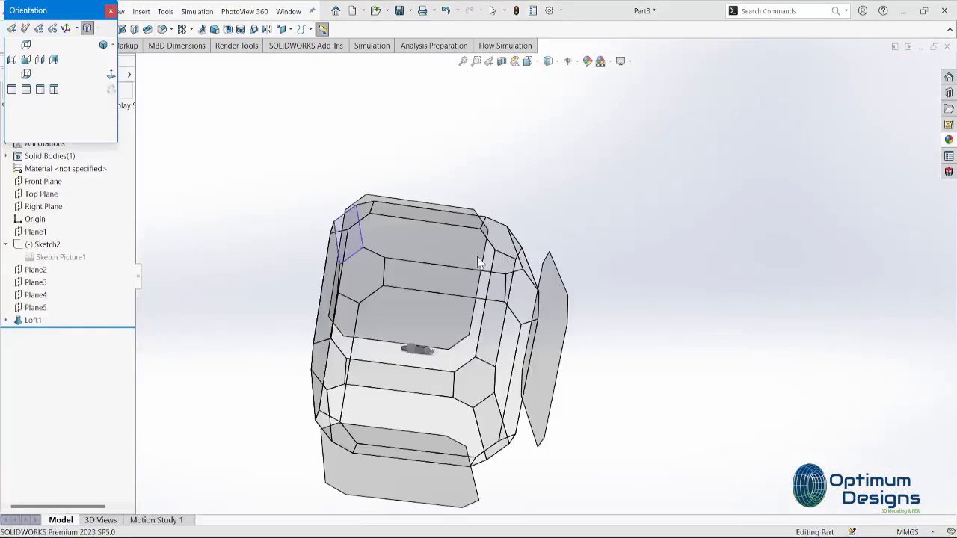
left_click(426, 297)
key("space")
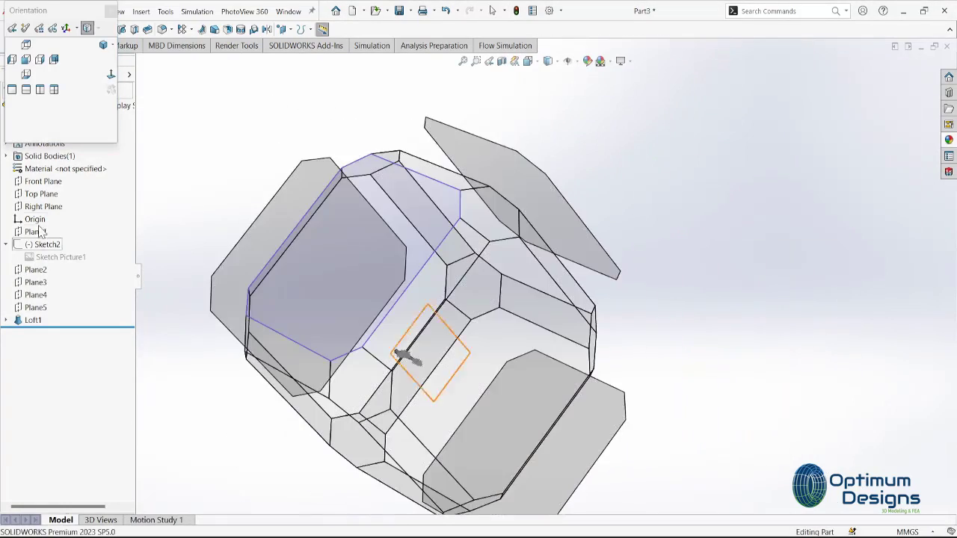
left_click(430, 374)
Step: On the Top Plane, sketch a construction centreline from the blade root and a circle on it
scroll(544, 275, "down", 10)
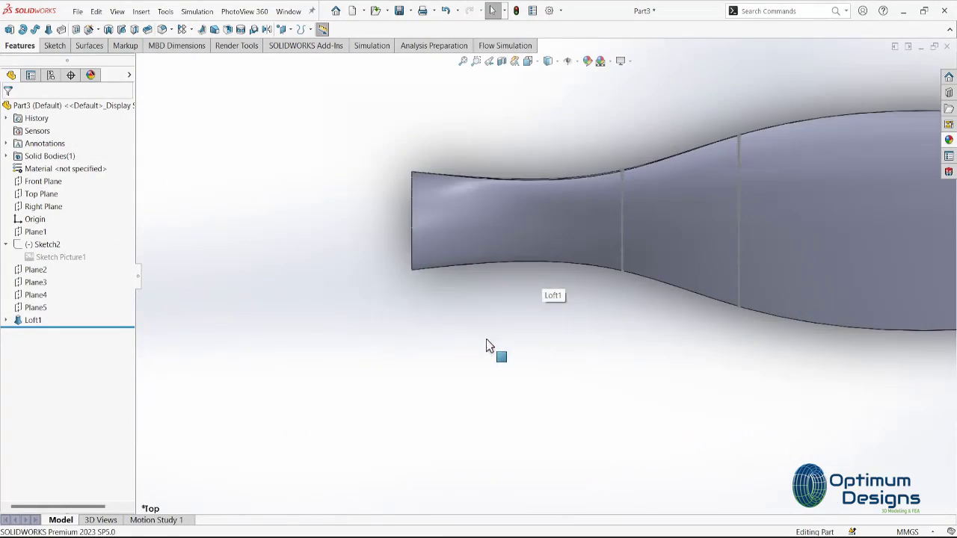
left_click(41, 194)
left_click(71, 176)
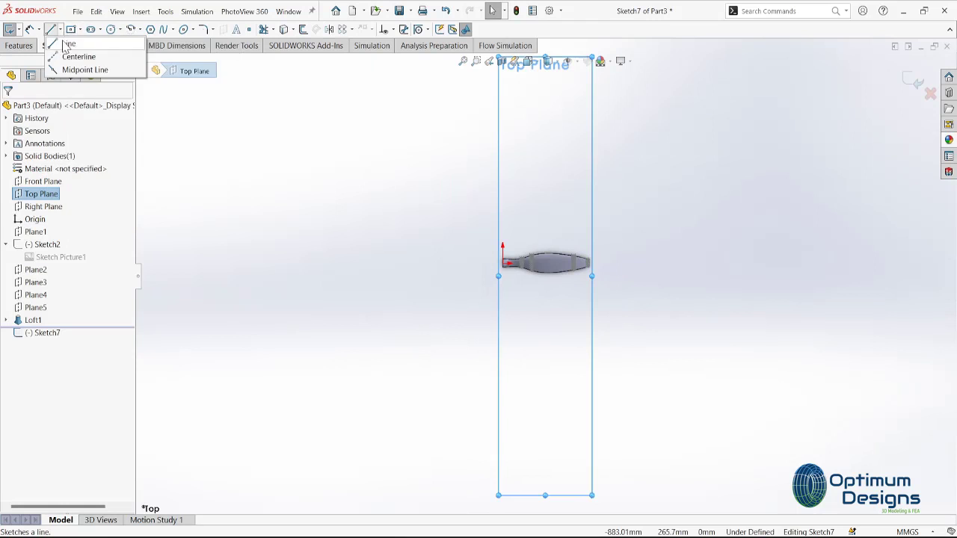
left_click(119, 29)
left_click(57, 30)
left_click(64, 55)
scroll(658, 349, "down", 5)
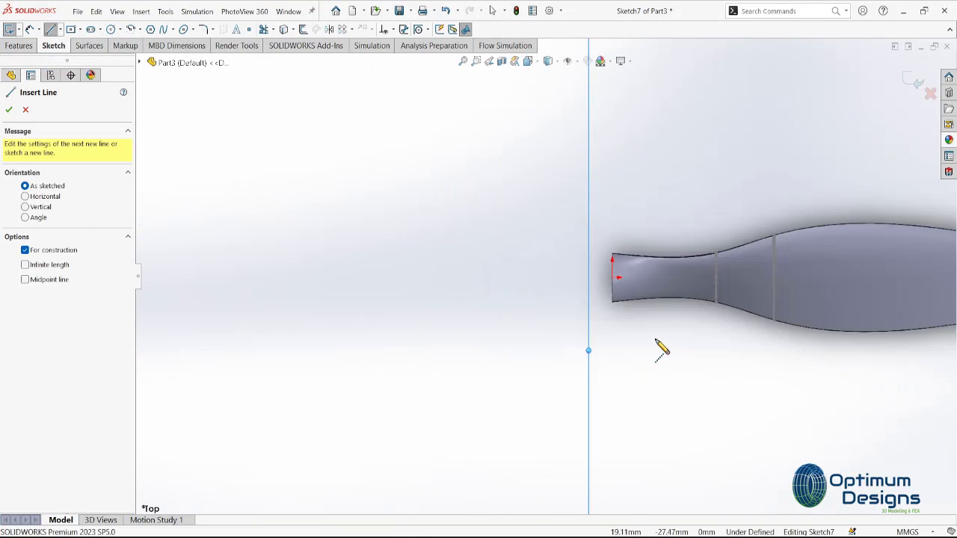
scroll(539, 214, "down", 3)
left_click(532, 207)
double_click(387, 203)
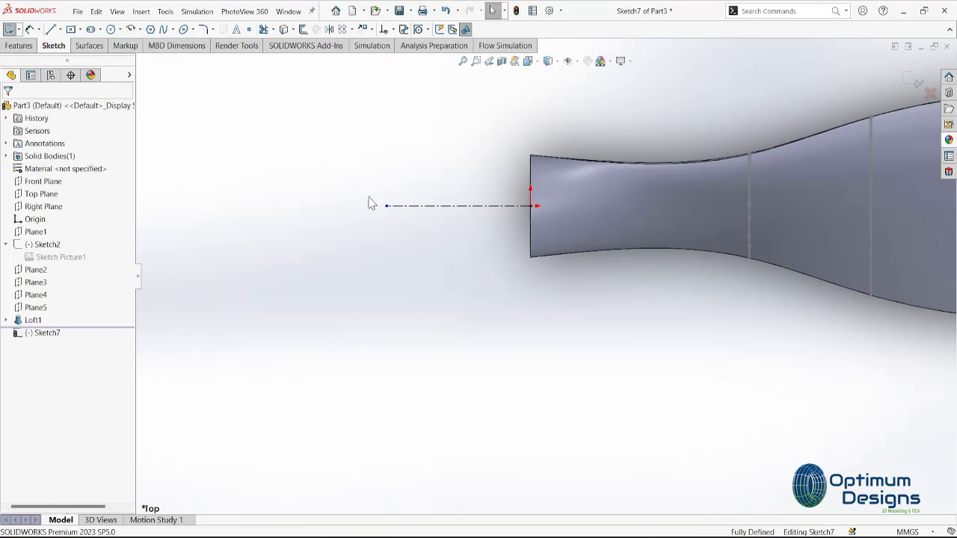
left_click(111, 29)
left_click(463, 205)
left_click(456, 275)
key("Escape")
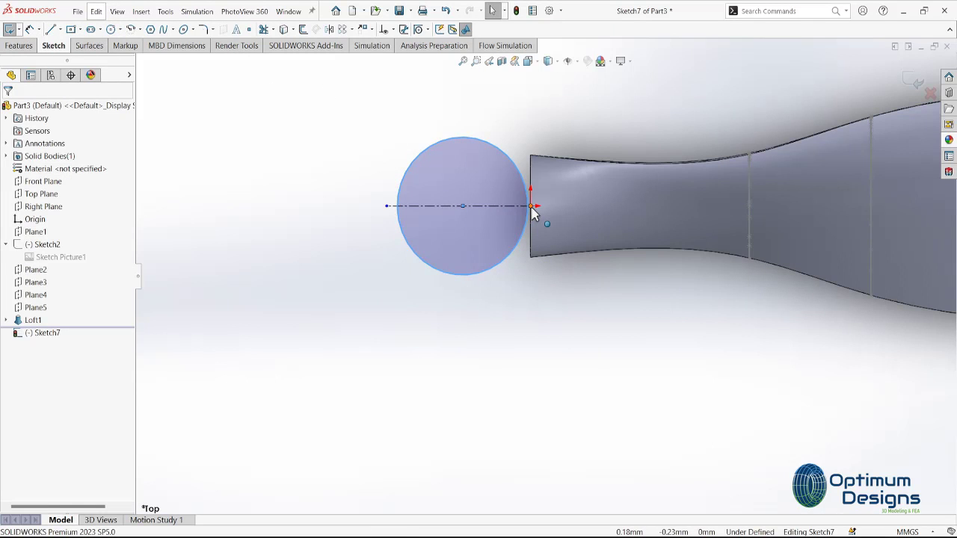
Step: Dimension the circle centre 15 mm from the blade root and its diameter to 40 mm
left_click(464, 207)
left_click(466, 275)
left_click(468, 306)
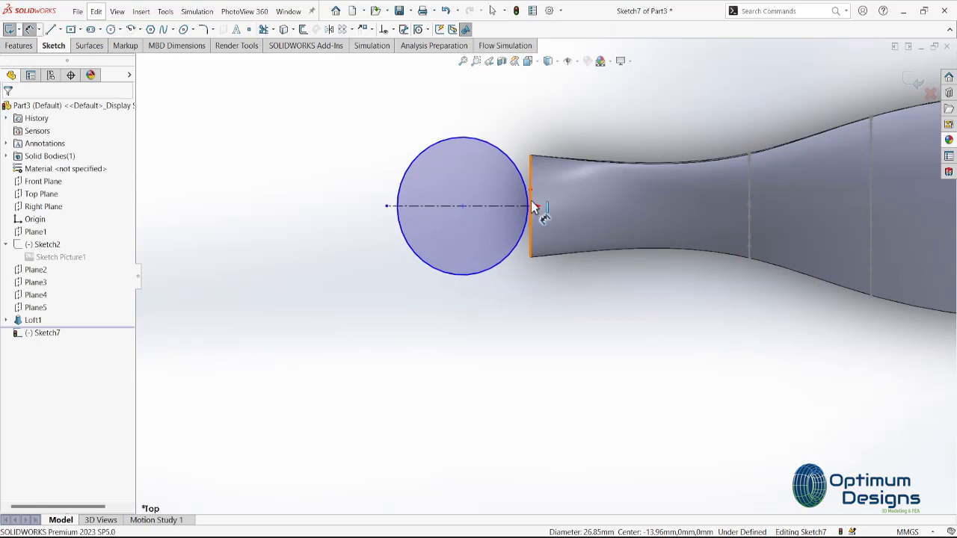
left_click(532, 208)
left_click(463, 207)
left_click(495, 331)
type("15")
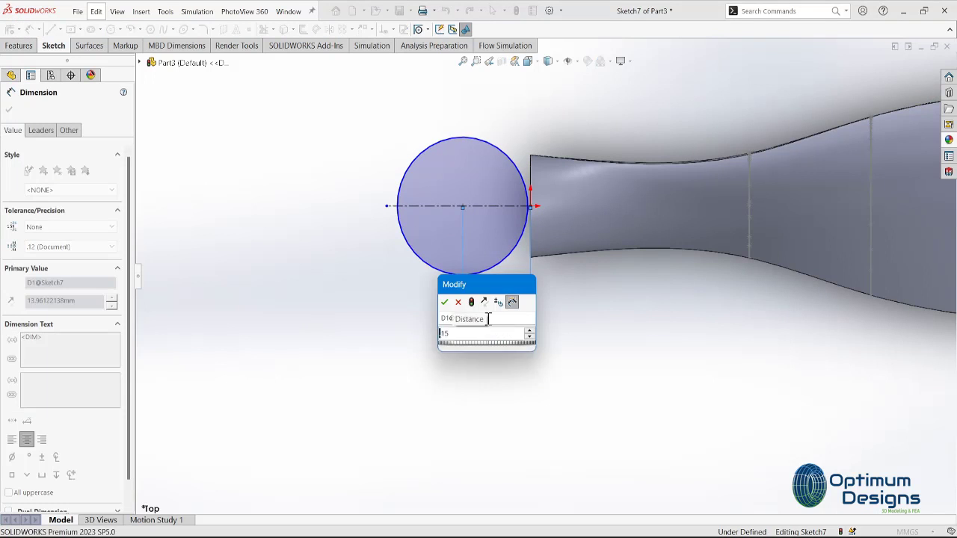
key("Return")
left_click(489, 272)
left_click(497, 386)
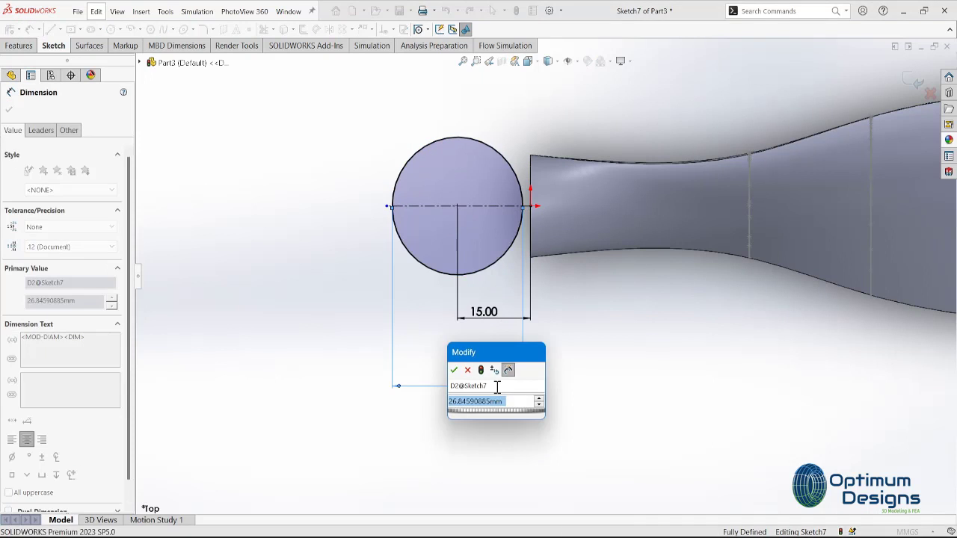
type("40")
key("Return")
left_click(9, 109)
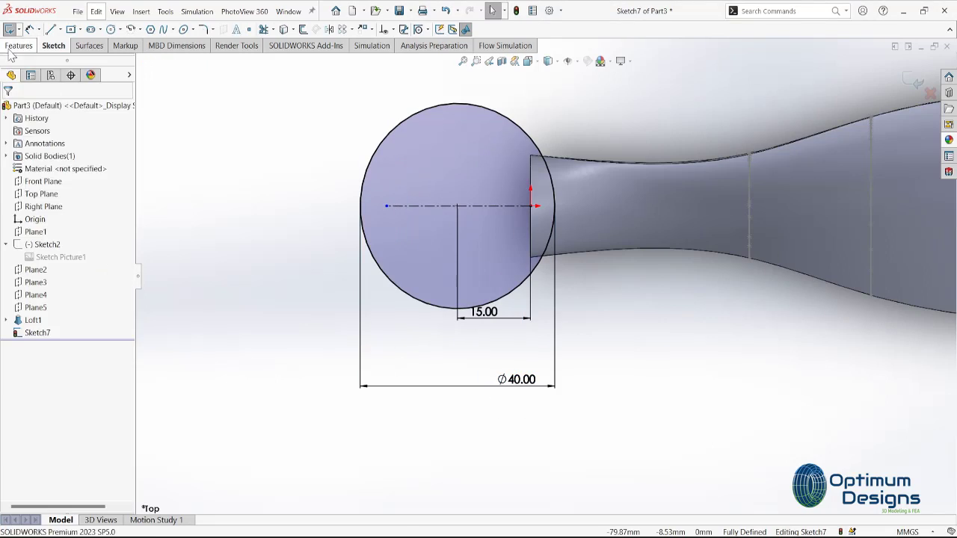
left_click(19, 46)
left_click(9, 30)
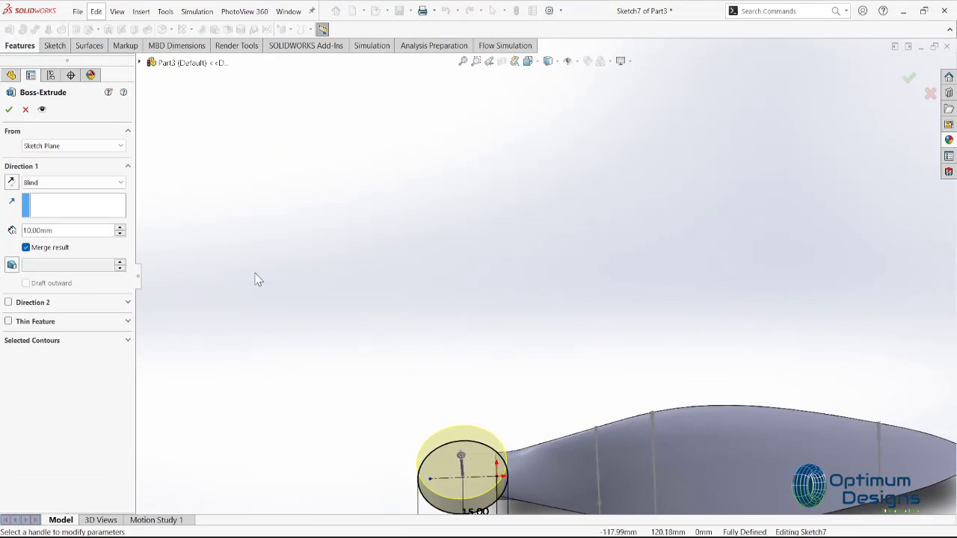
Step: Extrude the Ø40 mm hub circle Blind 14 mm in Direction 1 and 14 mm in Direction 2
middle_click_drag(256, 277, 554, 224)
scroll(418, 269, "down", 3)
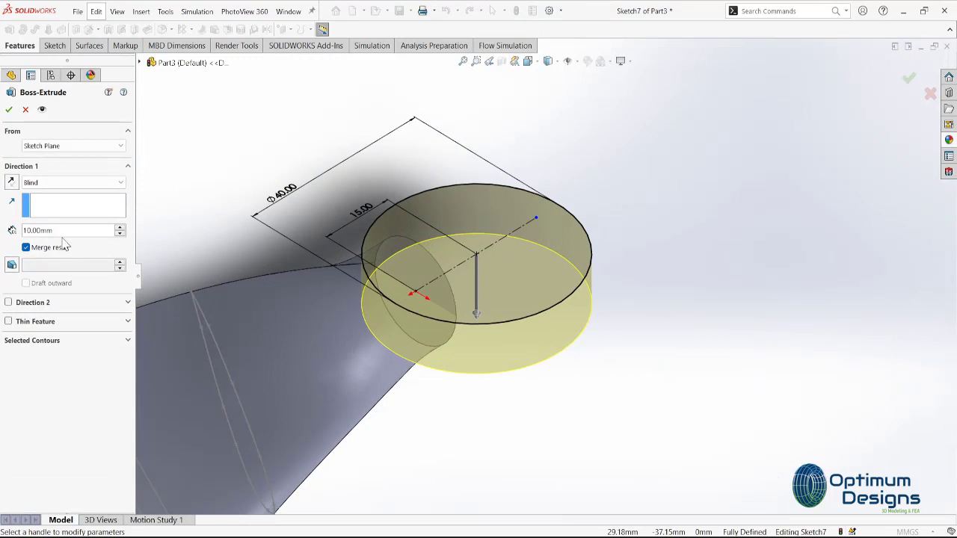
type("14.0")
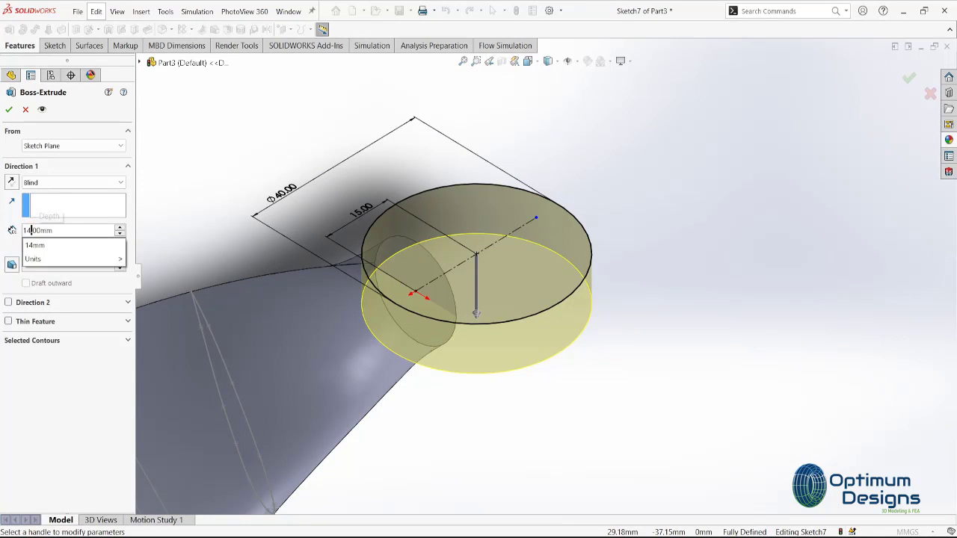
key("Return")
key("Return")
key("BackSpace")
key("BackSpace")
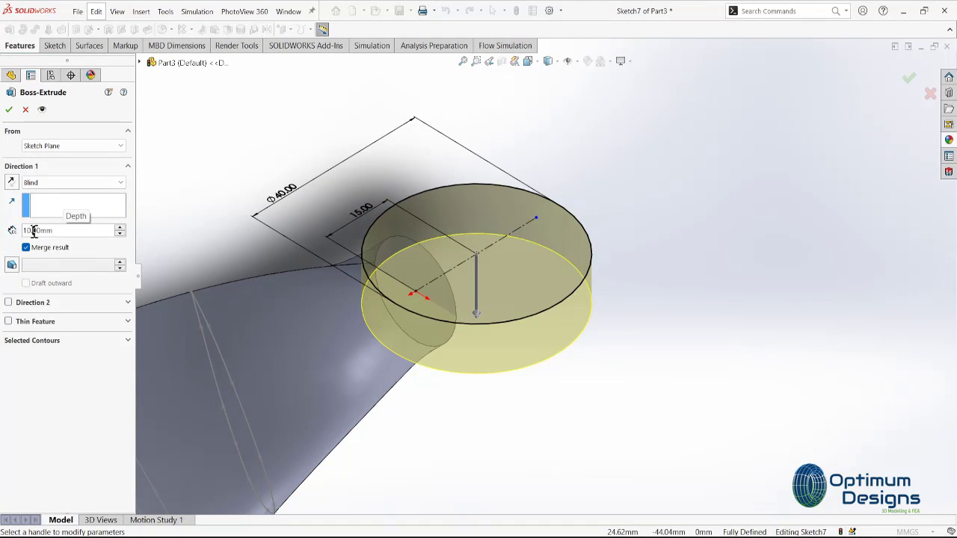
left_click(8, 302)
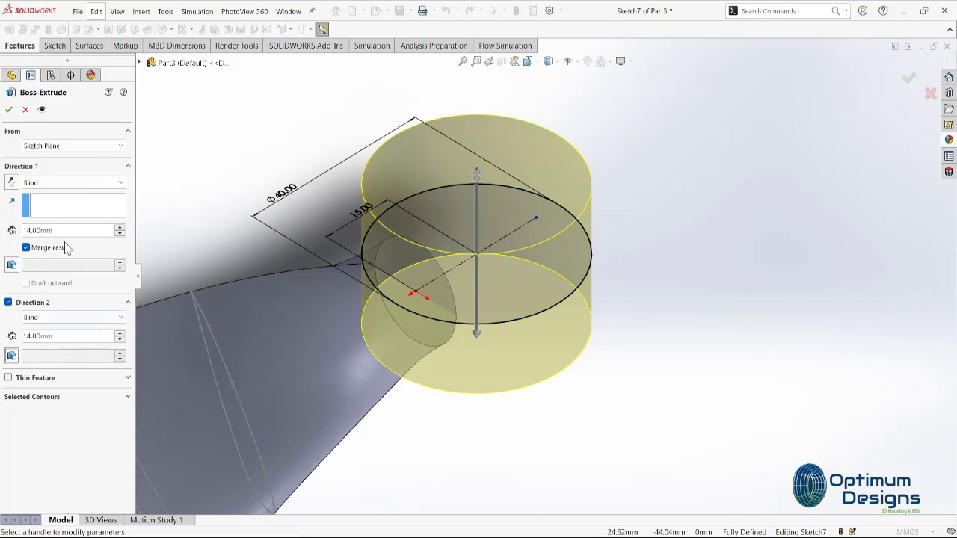
left_click(8, 110)
key("ctrl+7")
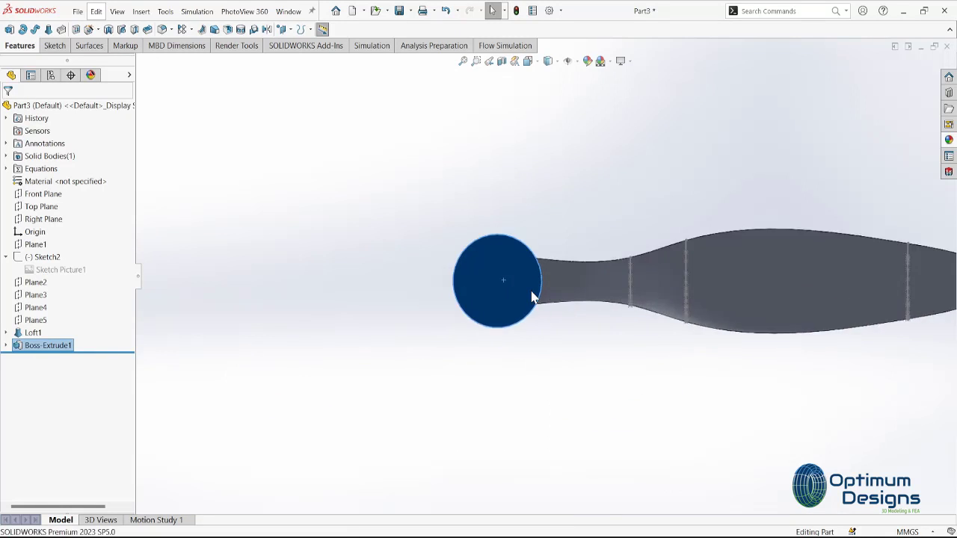
Step: On the hub end face, sketch a radius 7.5 centre circle and a small circle above it
right_click(470, 241)
left_click(479, 247)
left_click(111, 29)
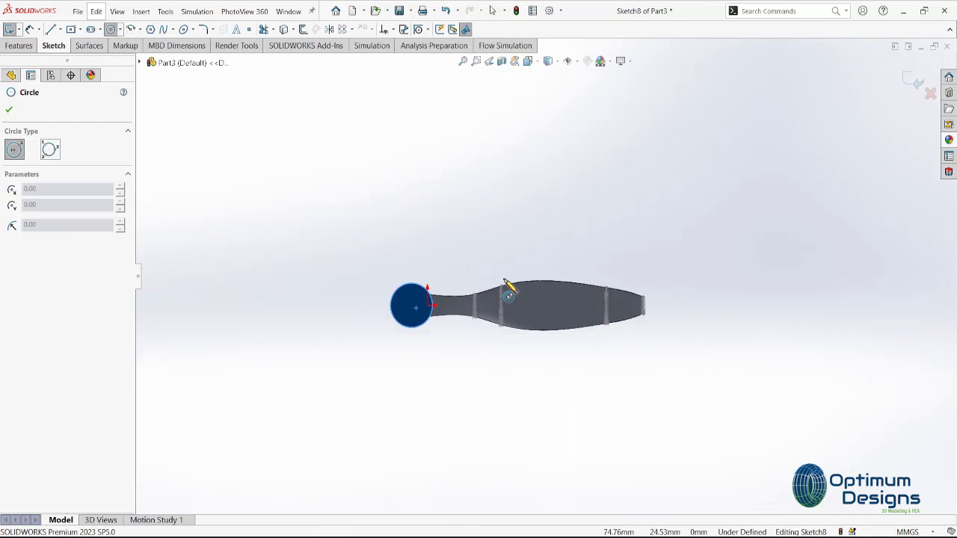
scroll(519, 284, "down", 10)
left_click_drag(274, 338, 275, 376)
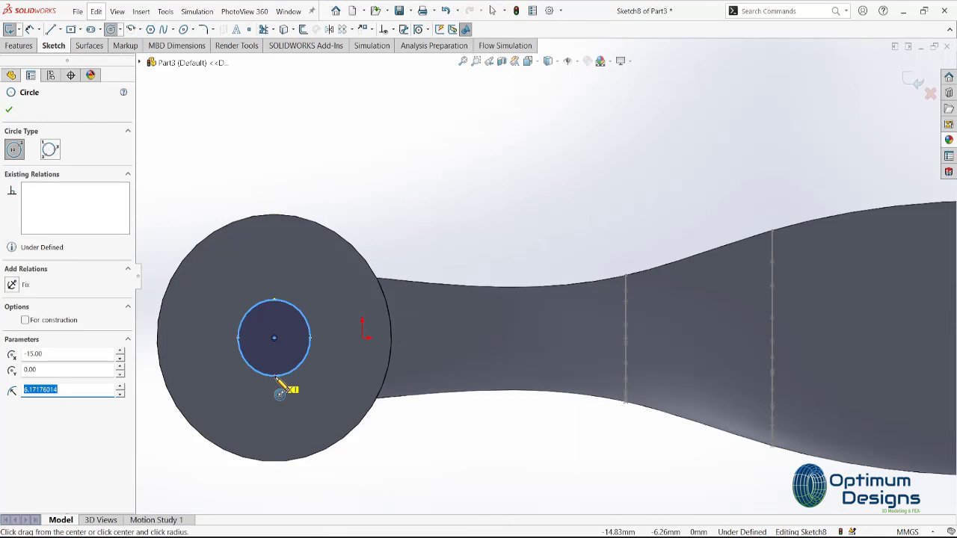
type("7.5")
key("Return")
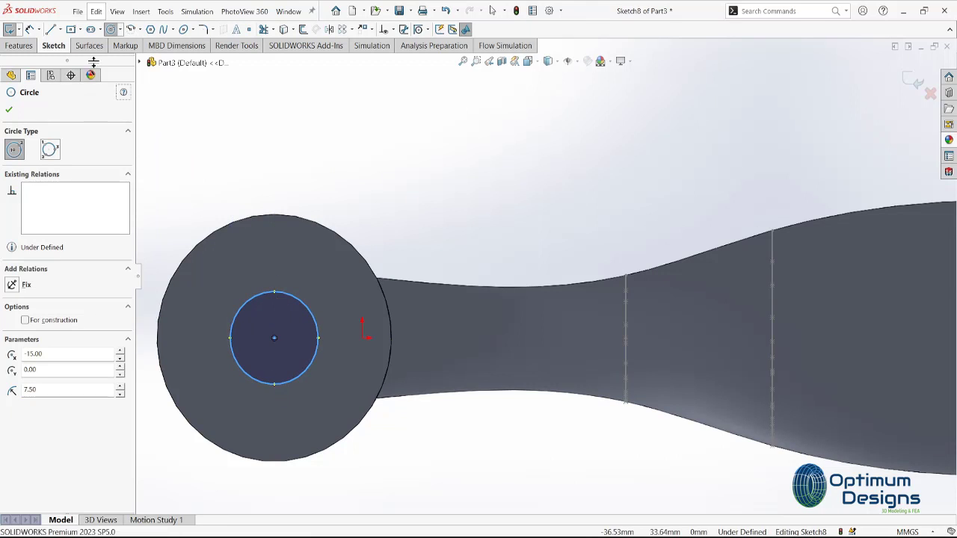
left_click_drag(275, 249, 287, 249)
Step: Dimension the small circle 14 mm from the hub centre with a 3 mm diameter
left_click(30, 29)
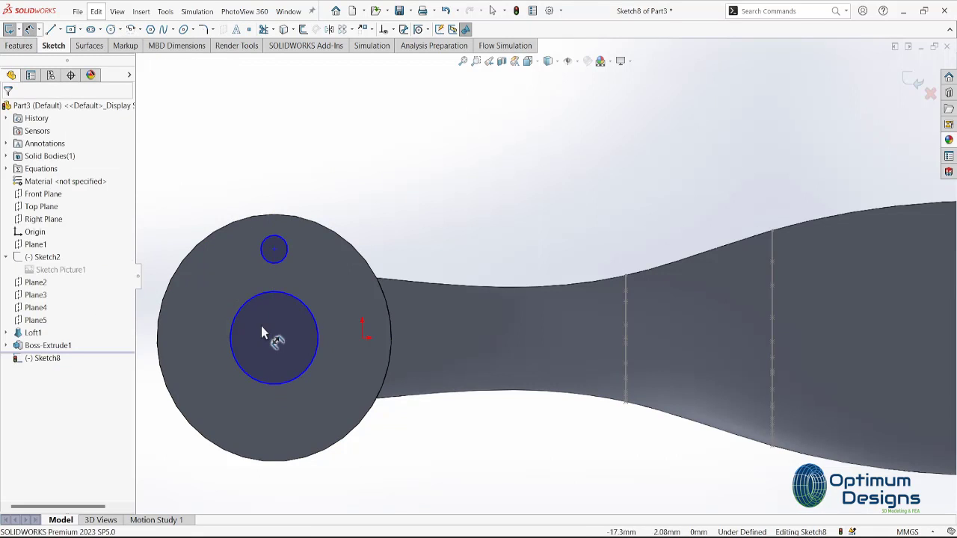
left_click(274, 338)
left_click(274, 249)
left_click(228, 270)
type("14")
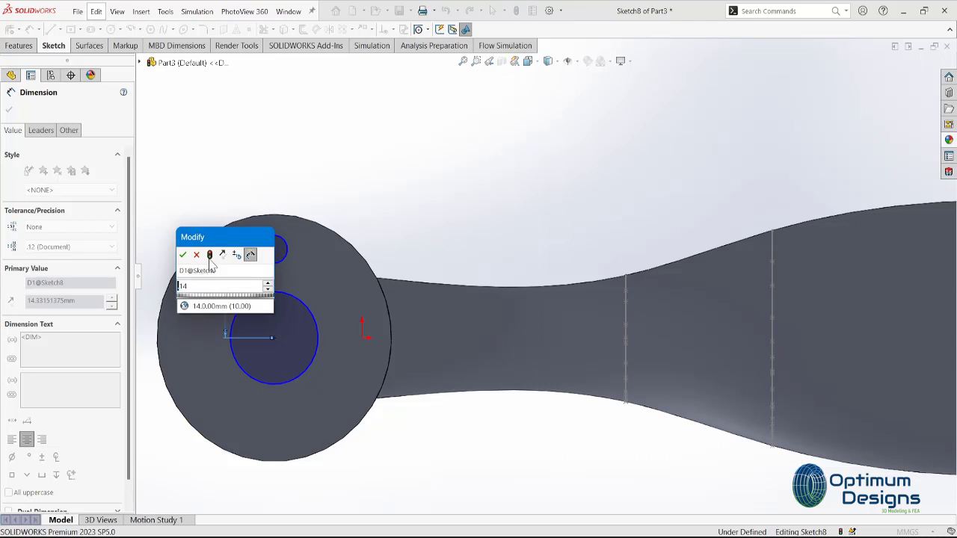
type(".0")
key("Return")
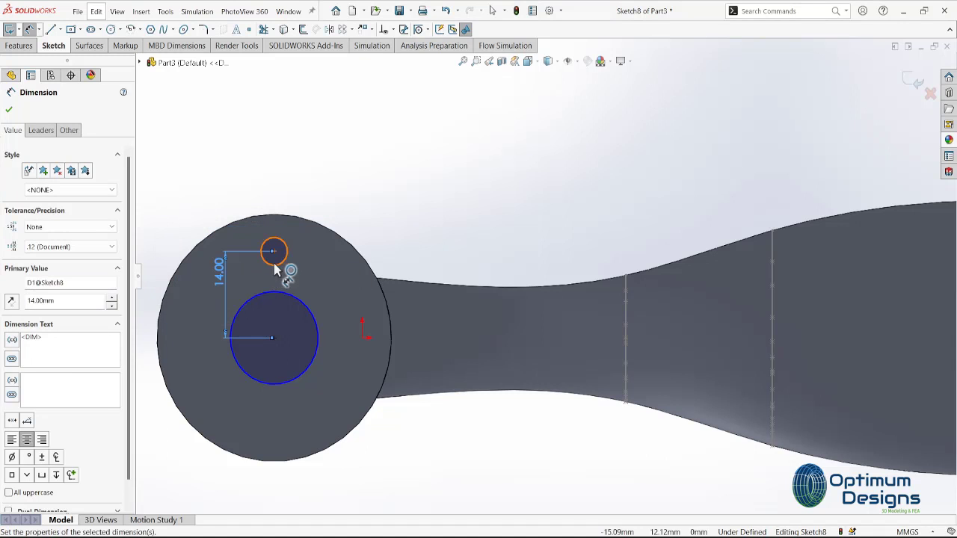
left_click(284, 258)
left_click(308, 254)
type("3")
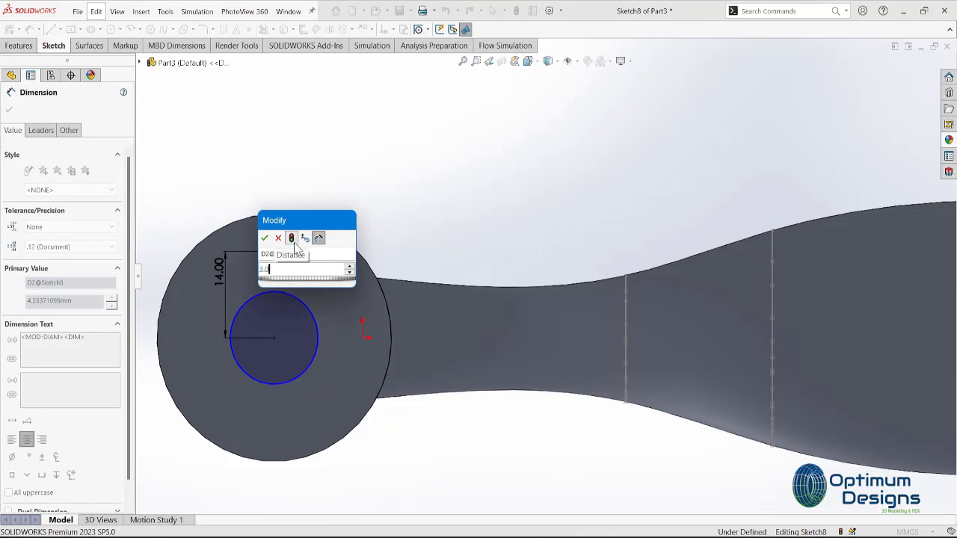
left_click(265, 239)
Step: Circular-pattern the 3 mm hole into six instances around the hub centre
left_click(359, 30)
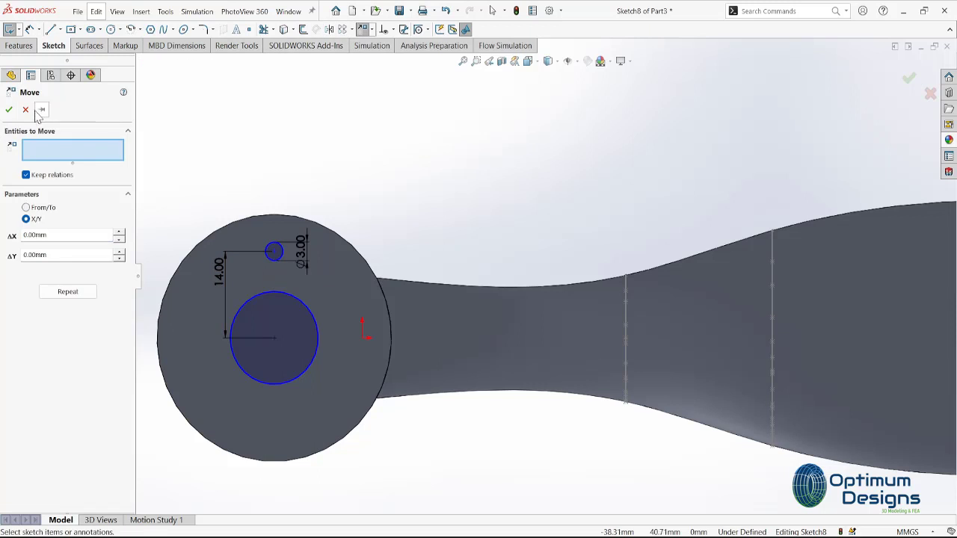
left_click(359, 30)
left_click(351, 29)
left_click(373, 53)
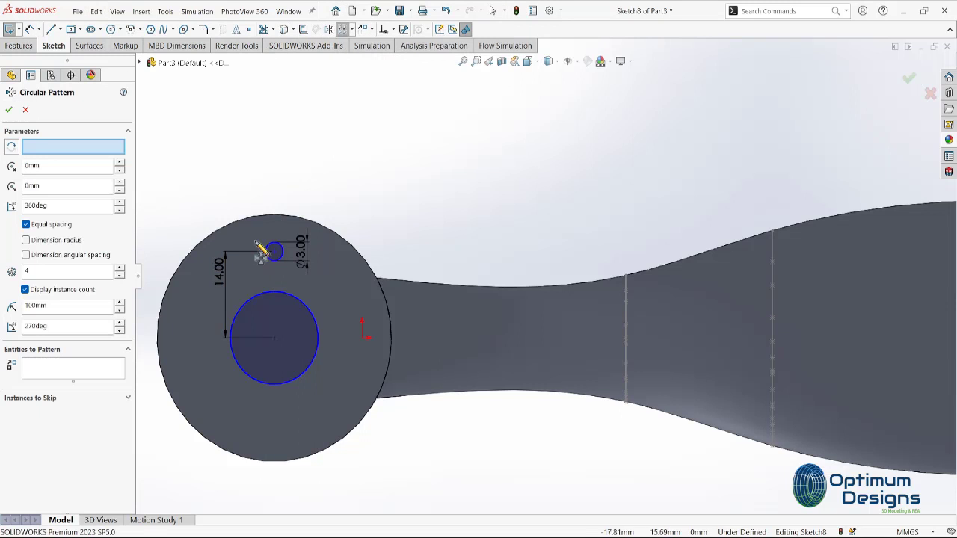
left_click(274, 339)
left_click(283, 252)
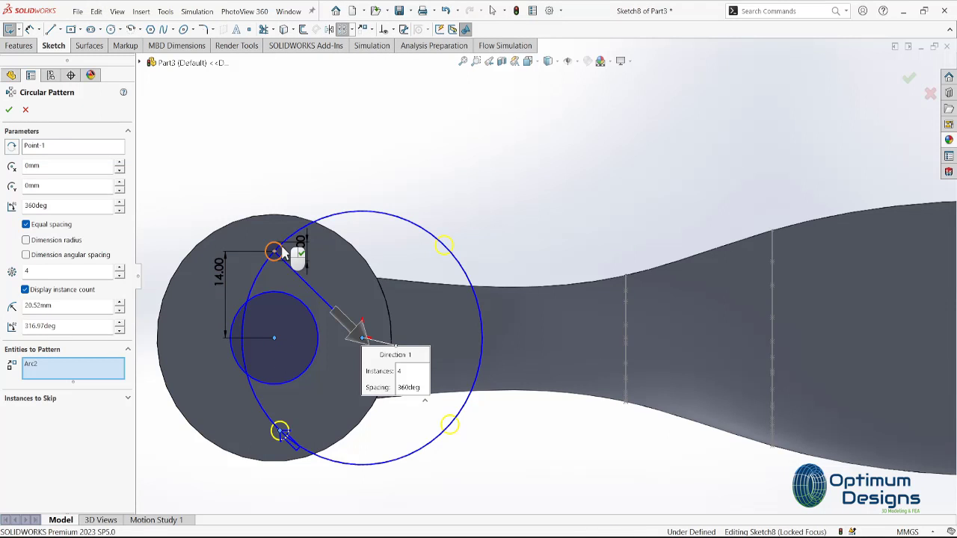
left_click(51, 150)
left_click(274, 339)
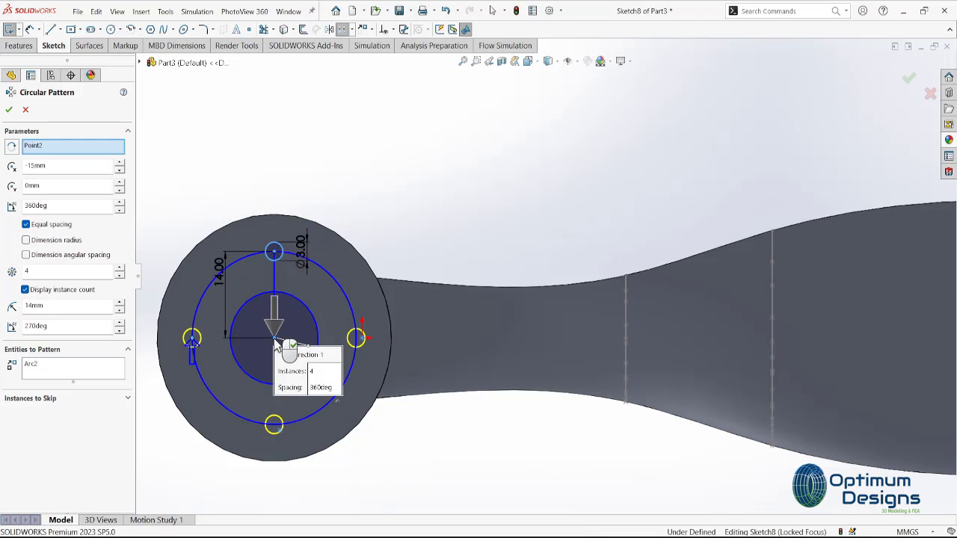
double_click(83, 271)
type("60")
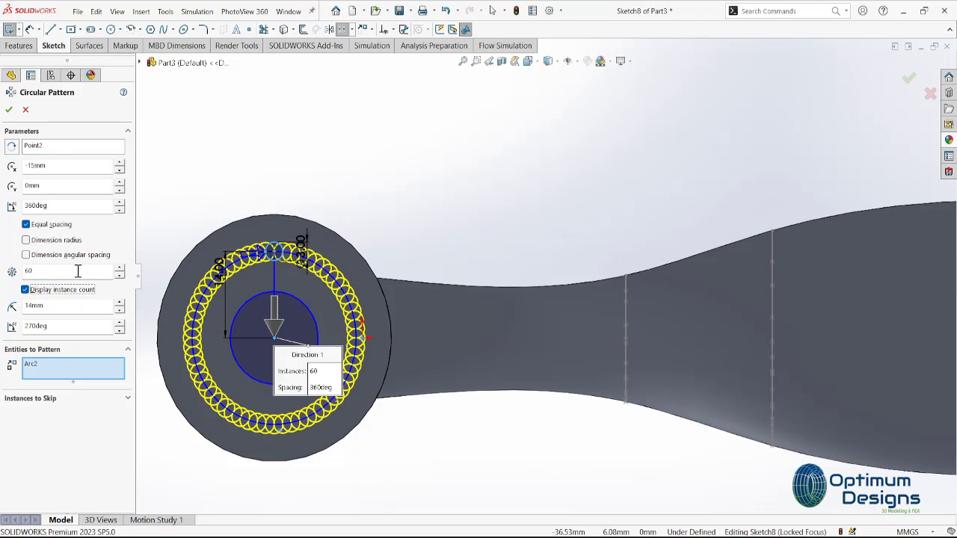
key("Tab")
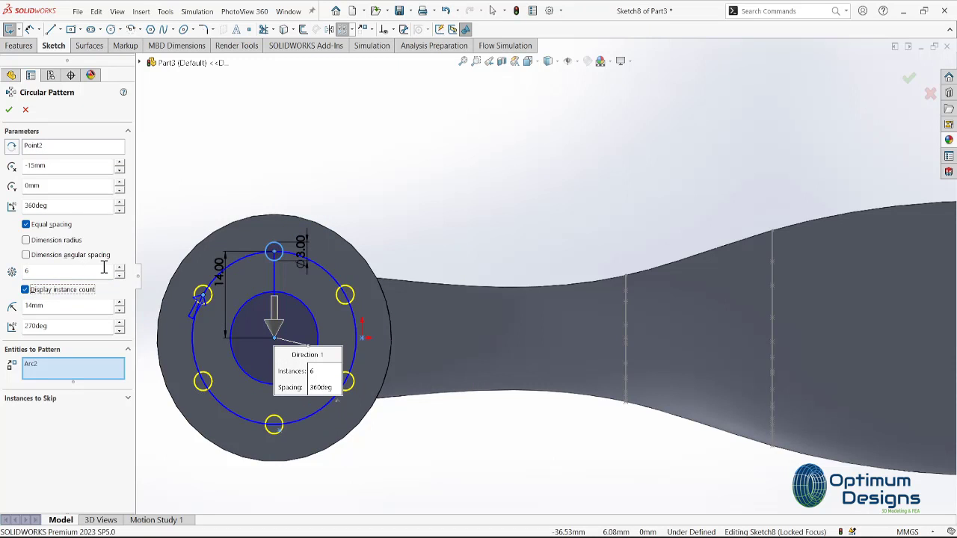
left_click(9, 109)
Step: Cut-extrude the bore and six holes Through All in both directions
left_click(19, 45)
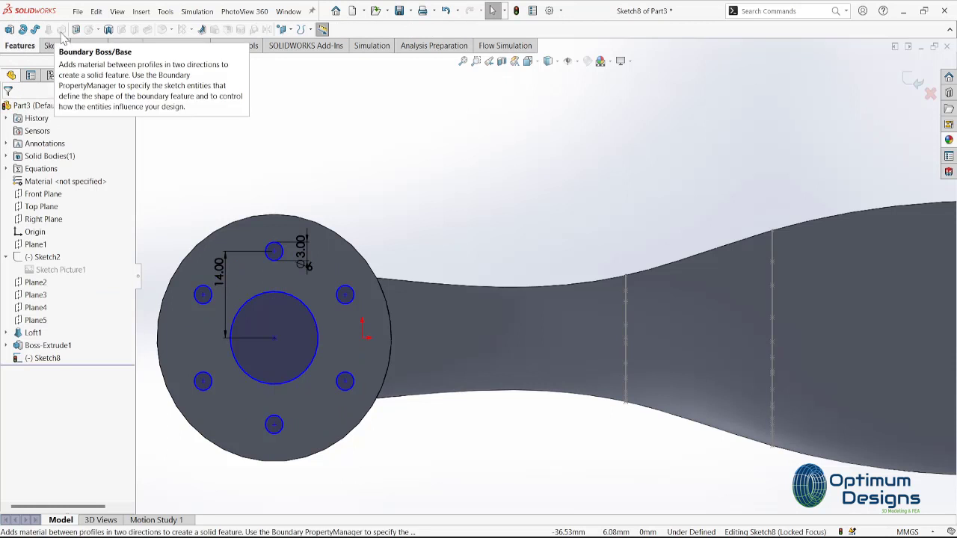
left_click(77, 29)
left_click(73, 183)
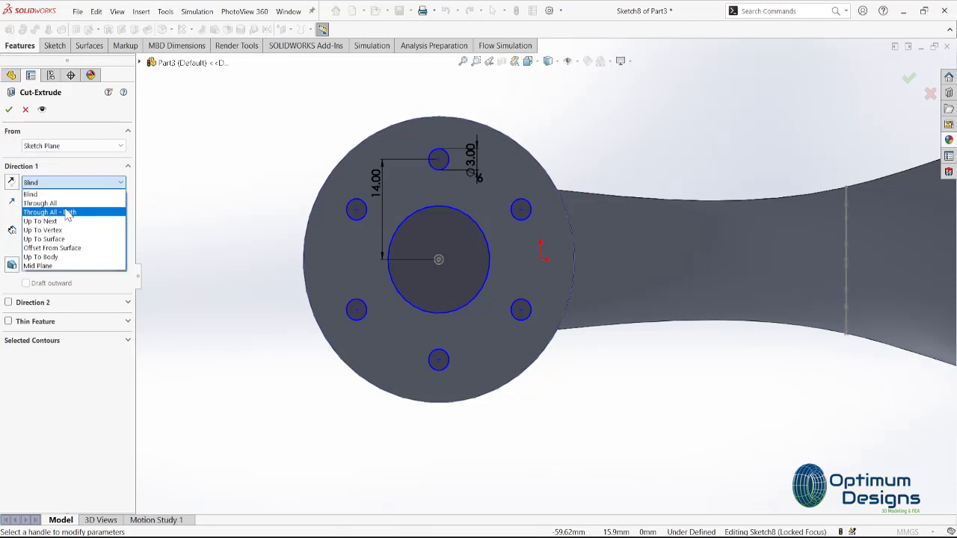
left_click(45, 211)
left_click(9, 110)
mouse_move(352, 327)
middle_mouse_down()
mouse_move(419, 261)
mouse_move(442, 281)
middle_mouse_up()
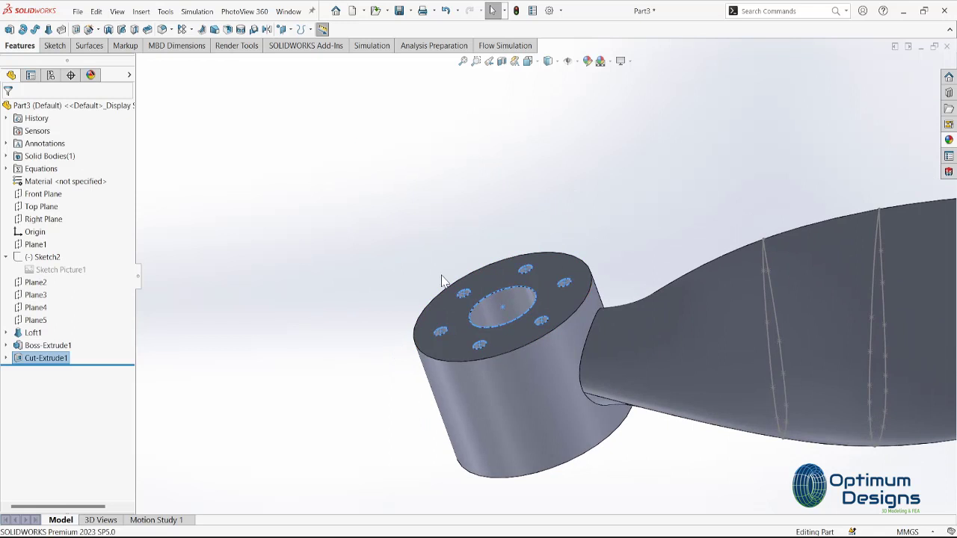
left_click(162, 30)
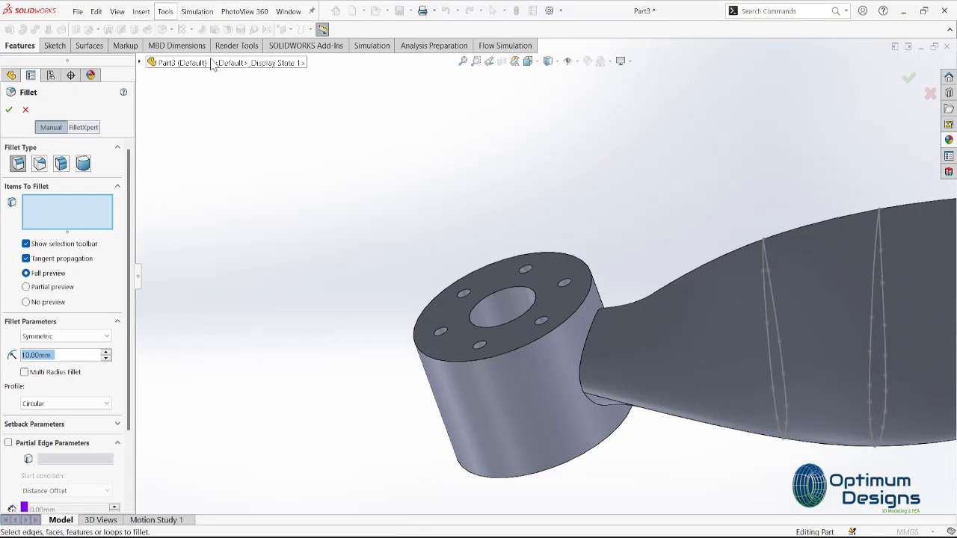
Step: Select the hub's top face and lower edge for Fillet3, adjust the radius, and drop the blade face
left_click(22, 356)
type("0.25")
left_click(540, 338)
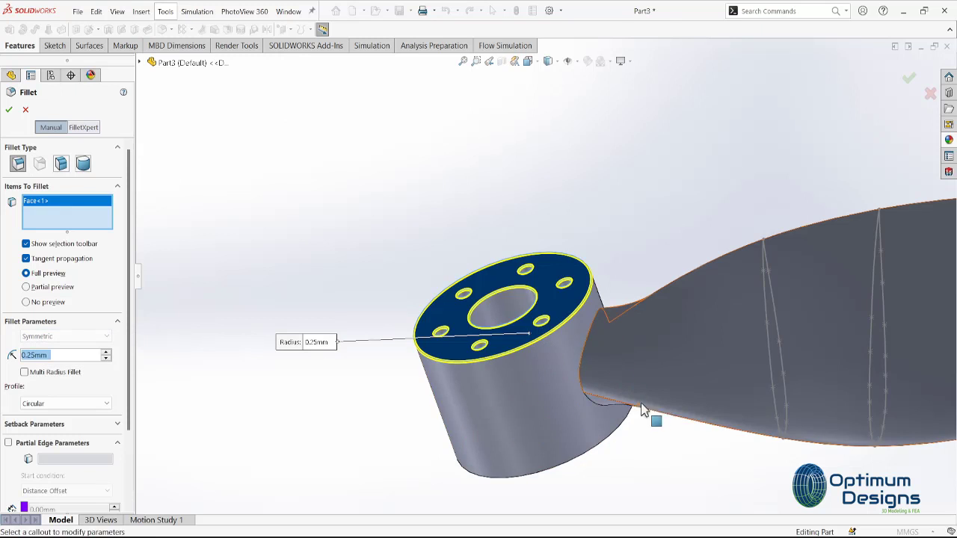
left_click(656, 394)
scroll(640, 408, "up", 3)
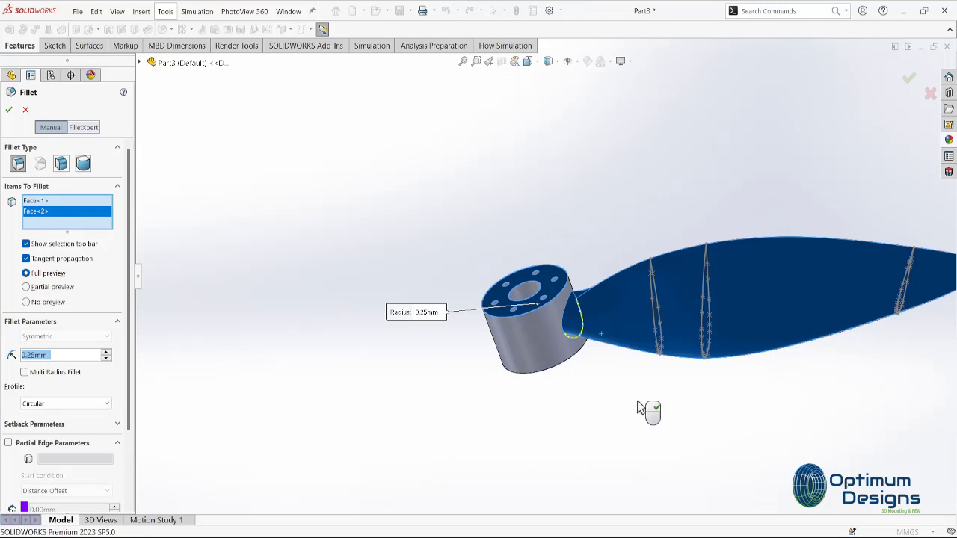
left_click(570, 364)
middle_click_drag(591, 387, 651, 266)
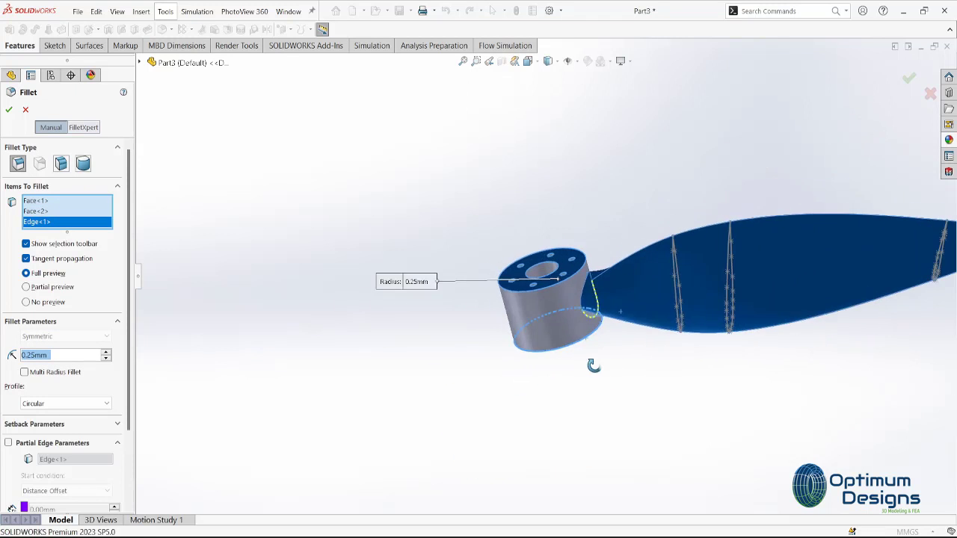
scroll(67, 314, "down", 3)
left_click(31, 261)
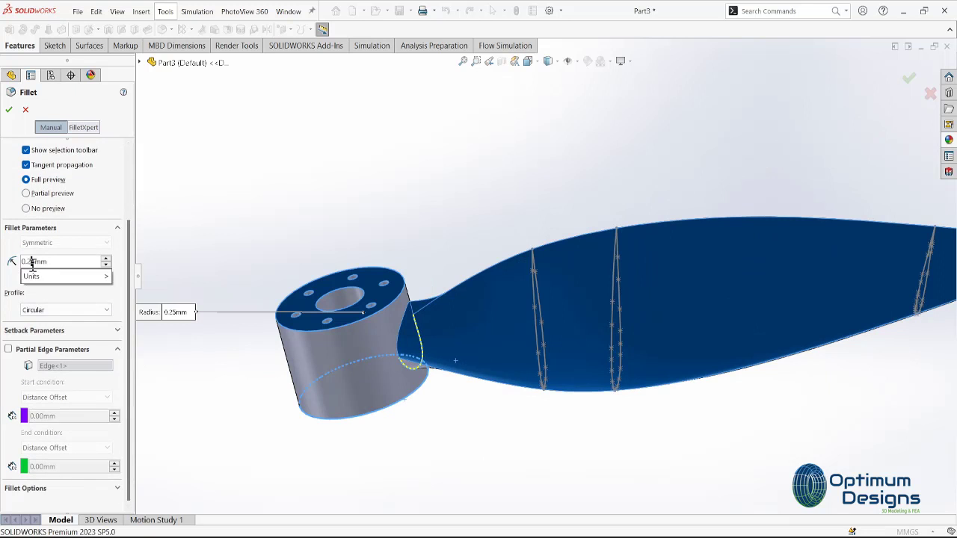
key("BackSpace")
type("1")
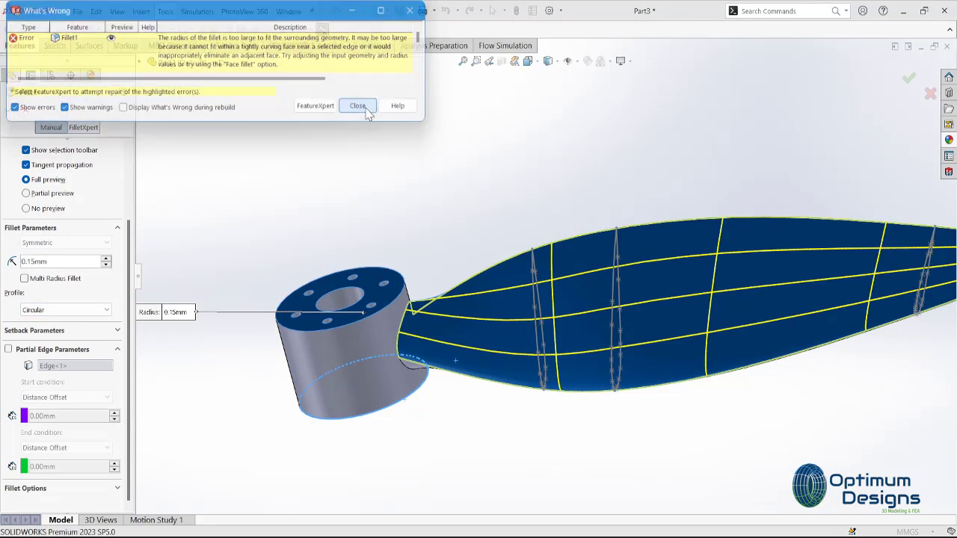
left_click(357, 105)
left_click(43, 218)
key("Delete")
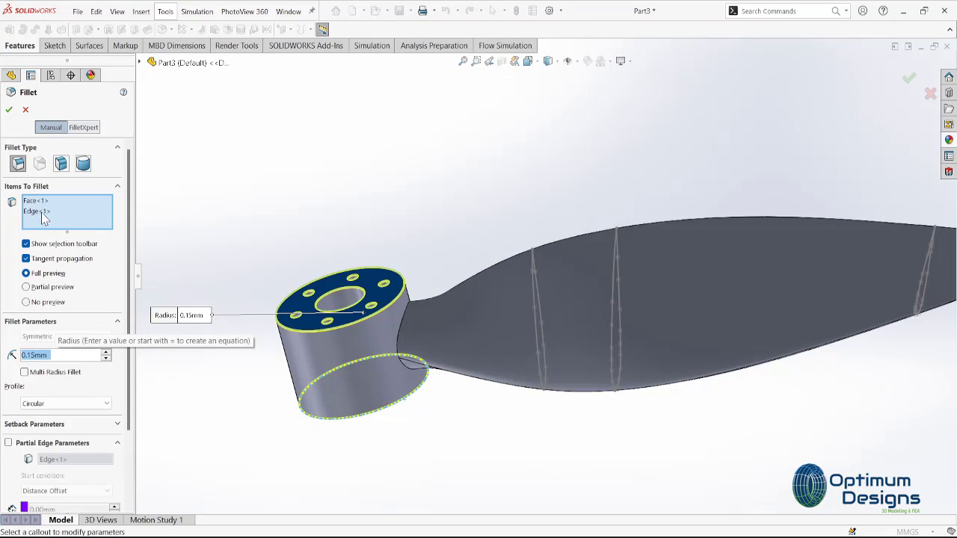
Step: Add the blade's top edge and tip bottom edge, then apply the 0.15 mm fillet
middle_click_drag(449, 337, 512, 427)
scroll(425, 189, "down", 3)
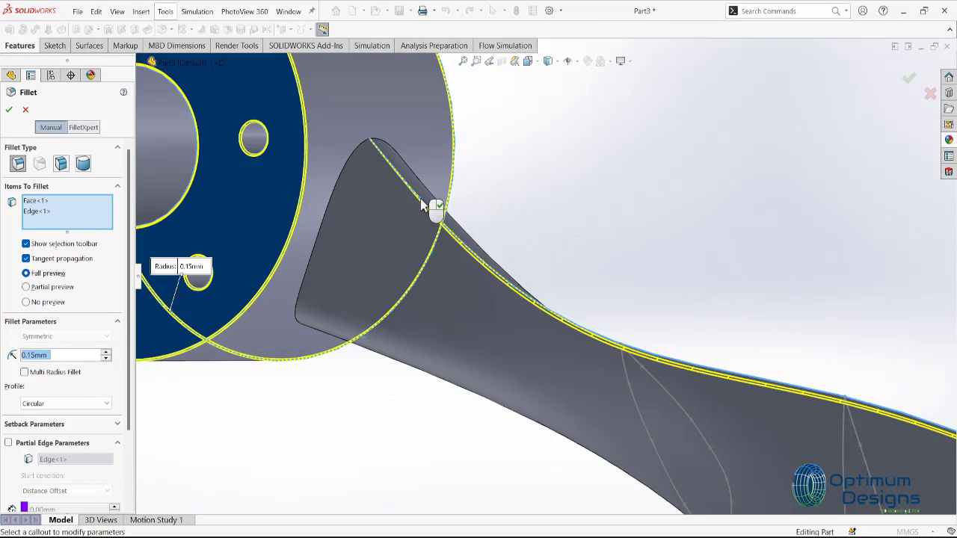
left_click(434, 207)
scroll(692, 341, "up", 3)
scroll(691, 342, "down", 5)
scroll(591, 419, "up", 2)
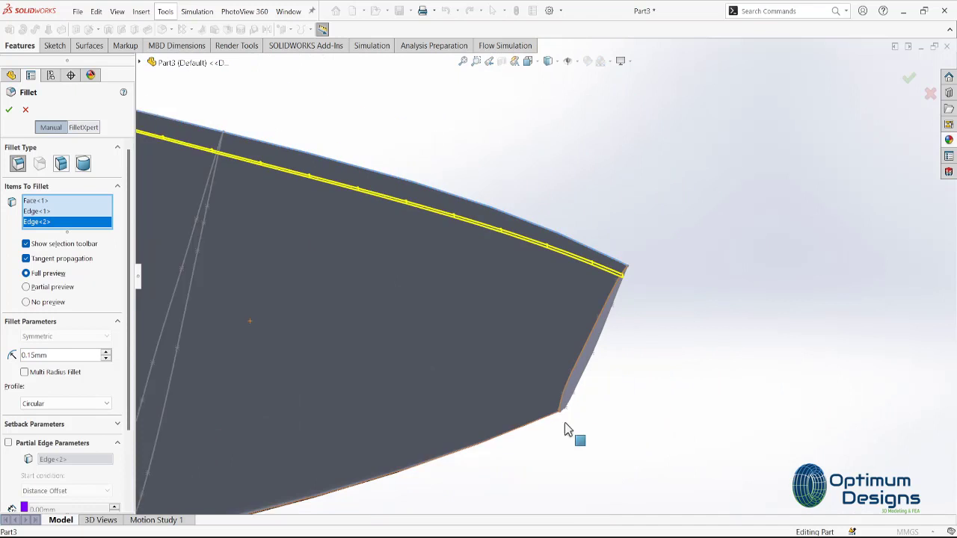
left_click(544, 402)
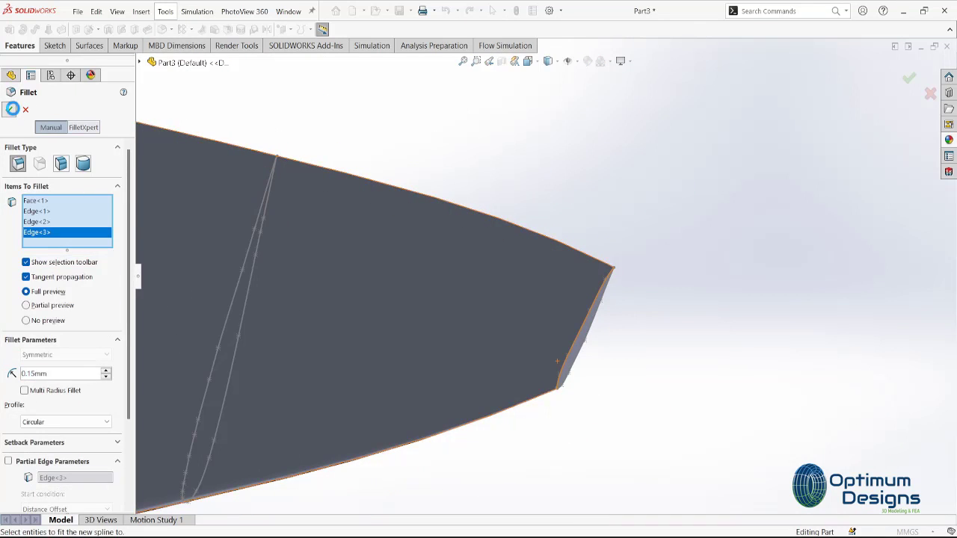
left_click(364, 85)
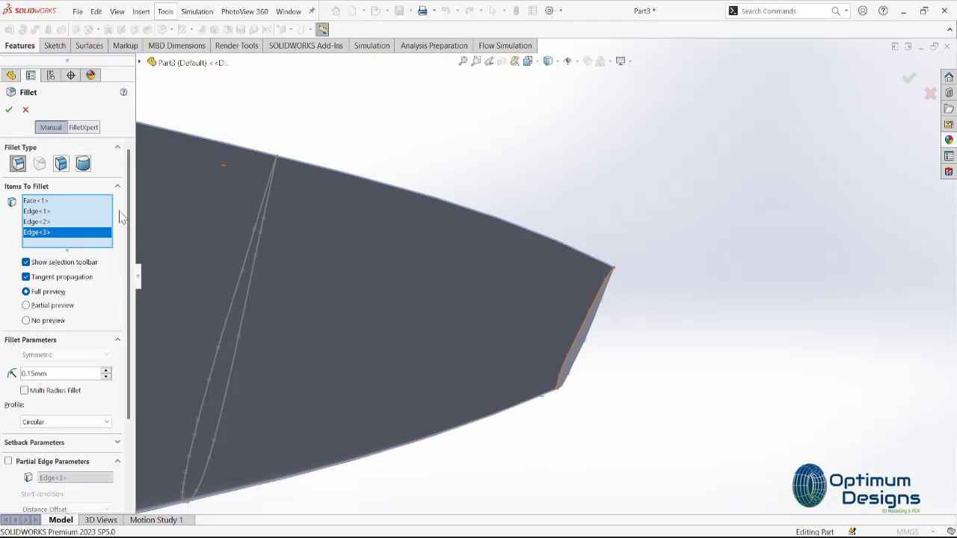
left_click(9, 109)
Step: Hide the blade section sketches Sketch3–6 under the loft
scroll(362, 179, "up", 5)
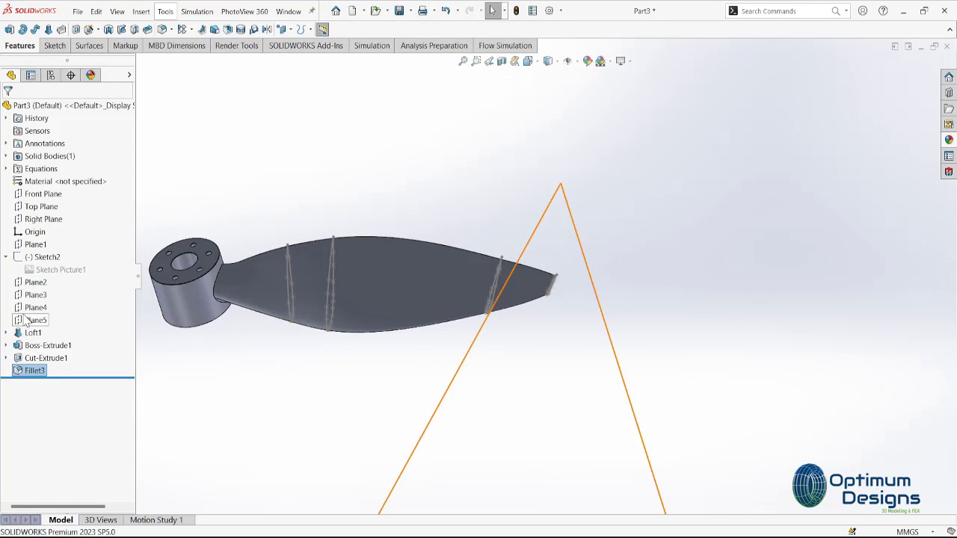
left_click(6, 332)
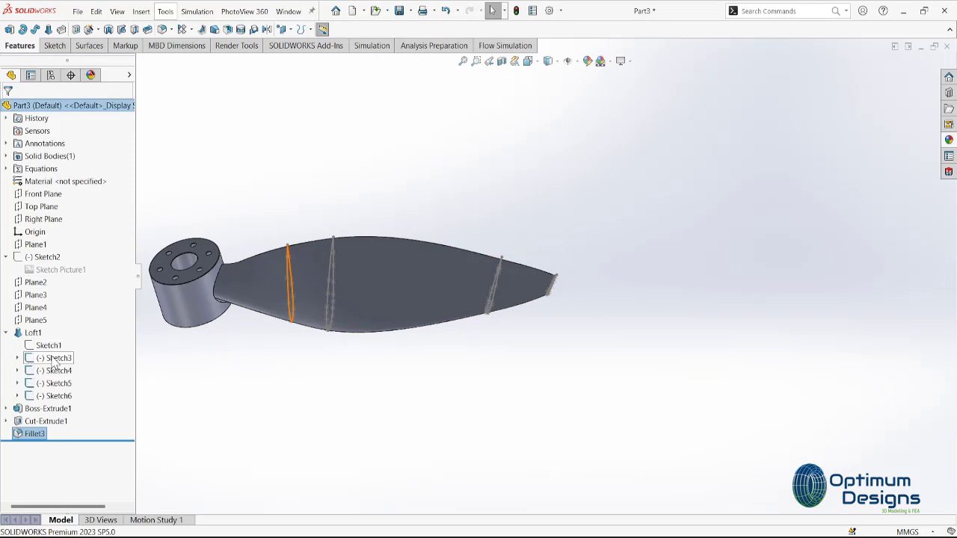
left_click(54, 358)
left_click(58, 396, "shift")
right_click(57, 396)
left_click(75, 382)
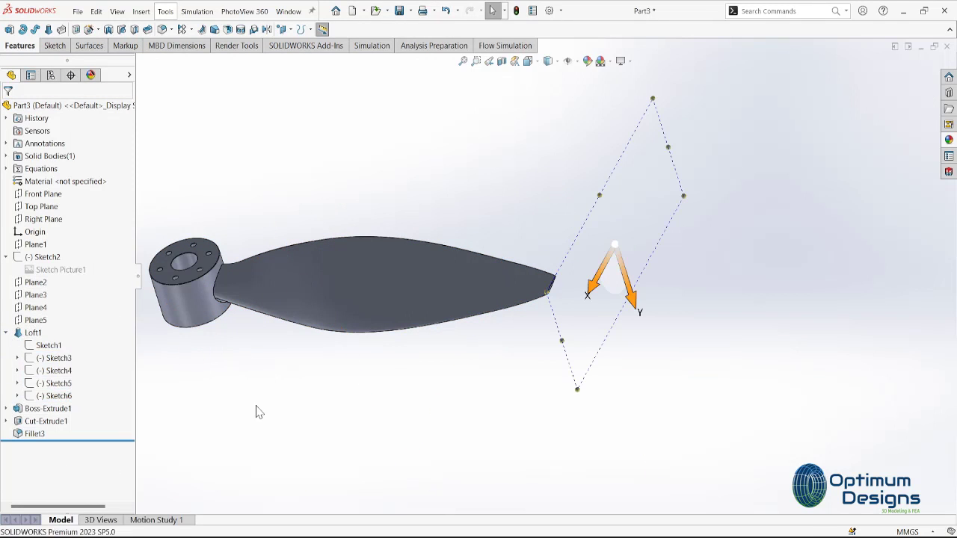
Step: Edit Fillet3 so it also rounds the hub's face edges and hole rims
middle_click_drag(267, 317, 276, 124)
scroll(269, 281, "down", 4)
scroll(269, 280, "down", 2)
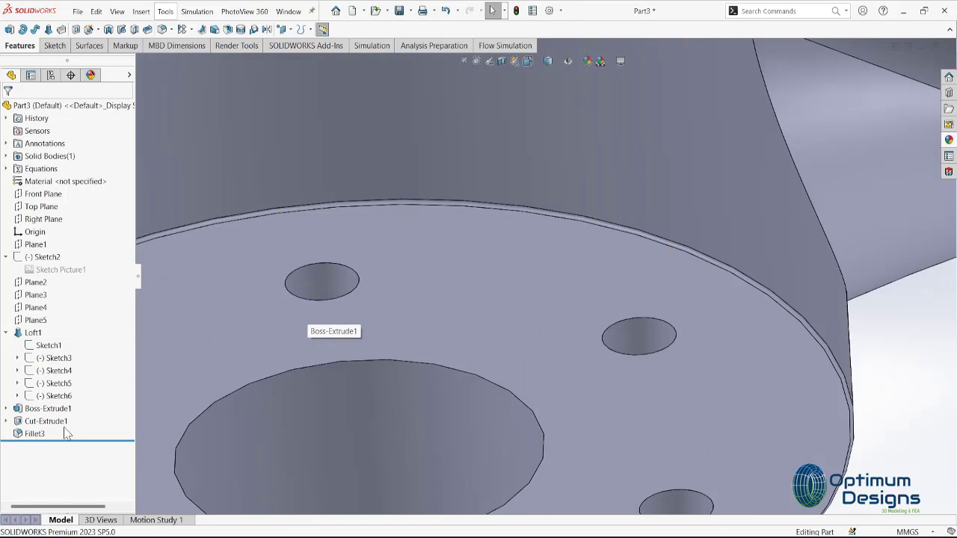
right_click(35, 433)
left_click(52, 297)
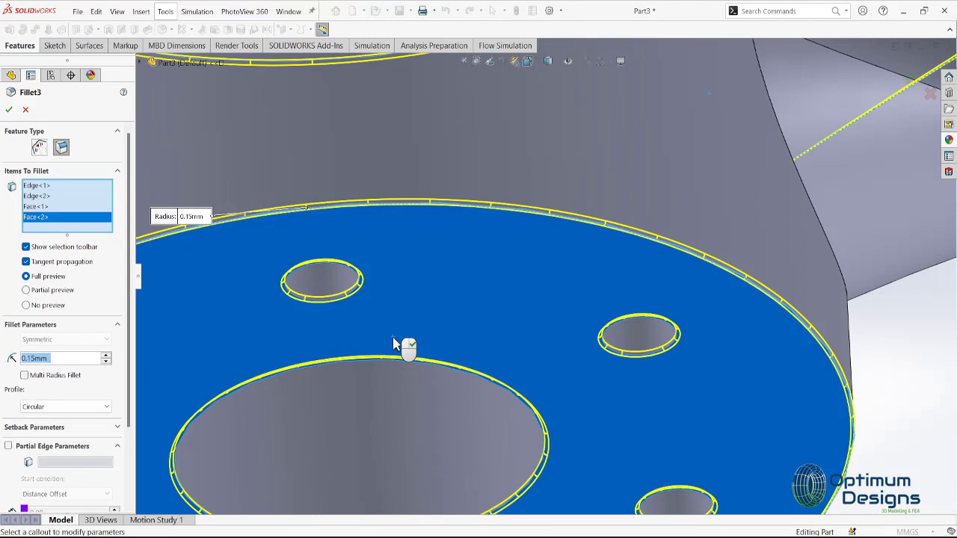
left_click(9, 109)
scroll(464, 263, "up", 3)
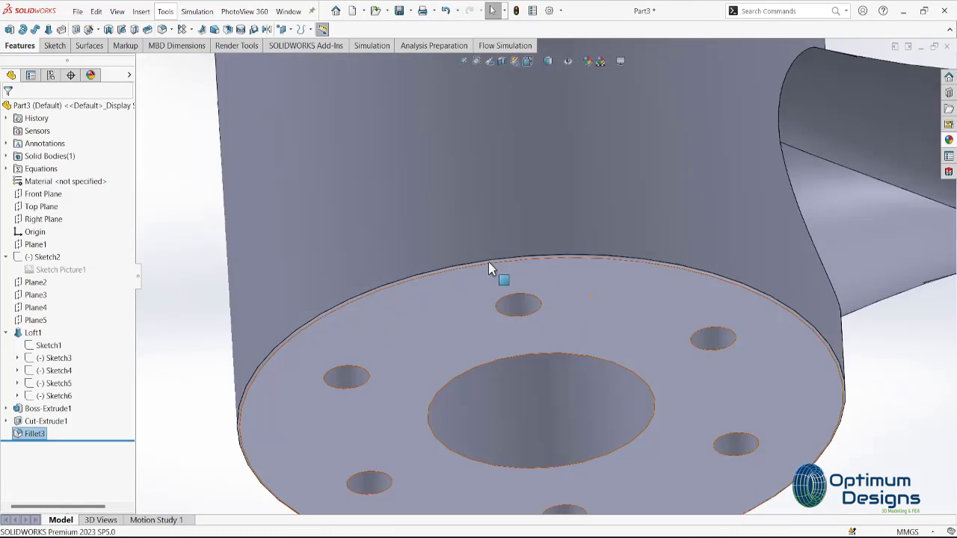
scroll(523, 291, "up", 3)
middle_click_drag(540, 313, 594, 397)
scroll(508, 258, "down", 5)
scroll(508, 259, "up", 5)
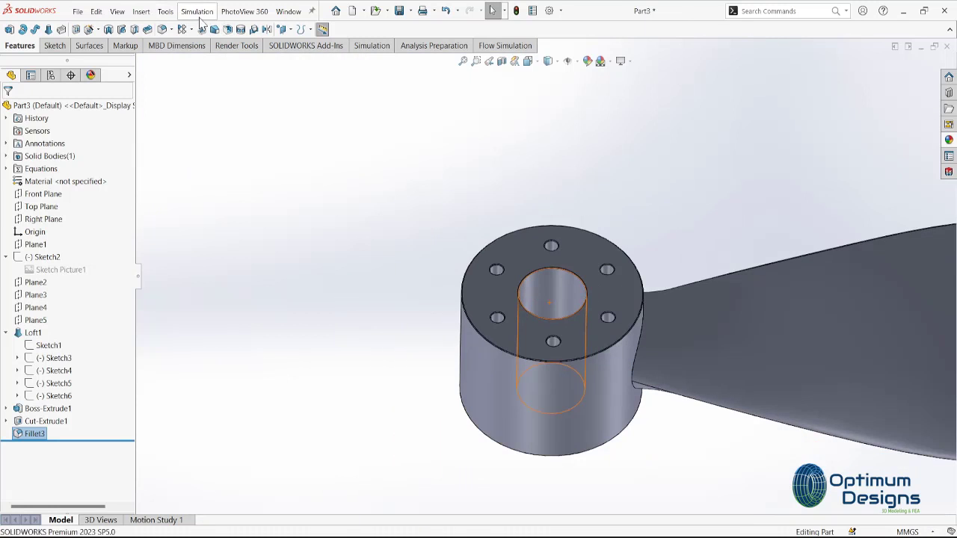
left_click(188, 29)
Step: Create a circular pattern of Loft1 and Cut-Extrude1 about the centre hole edge
left_click(202, 57)
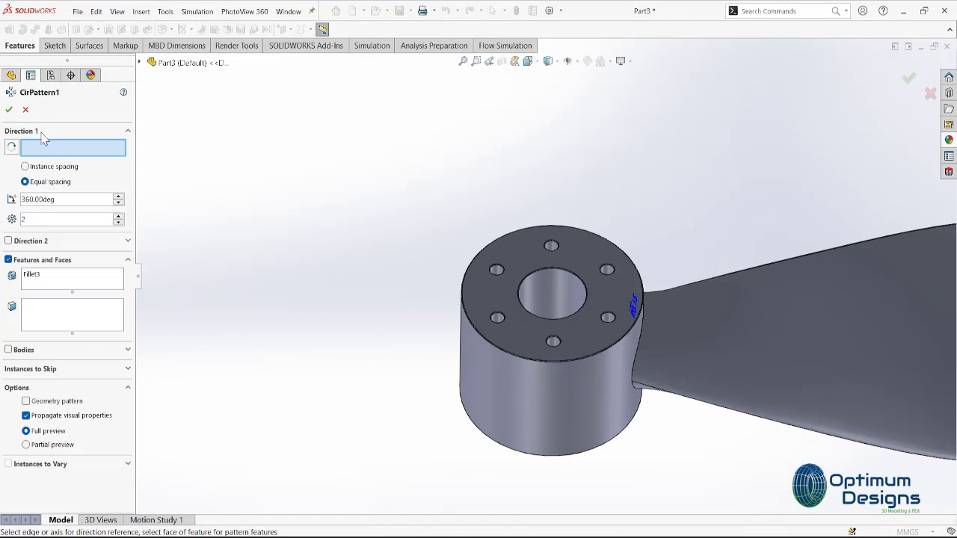
left_click(532, 314)
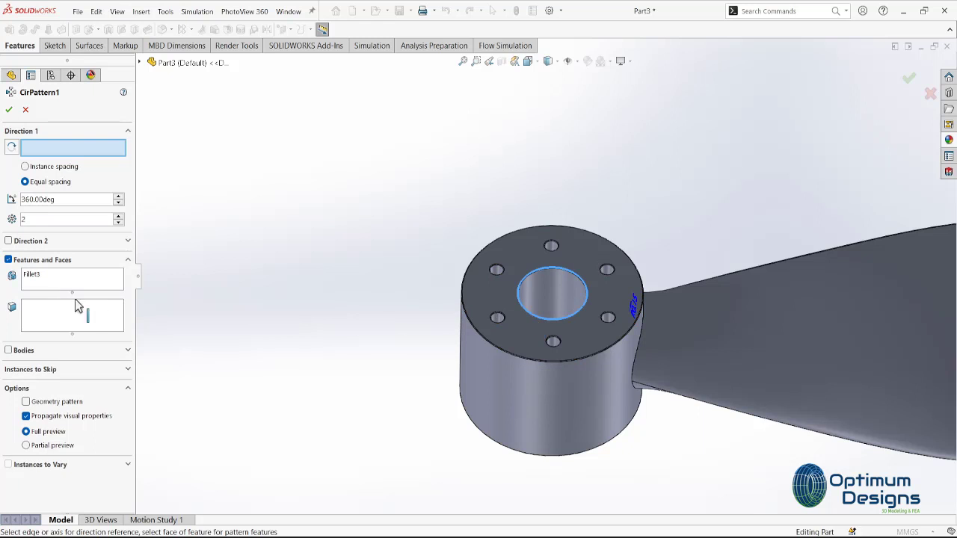
left_click(142, 64)
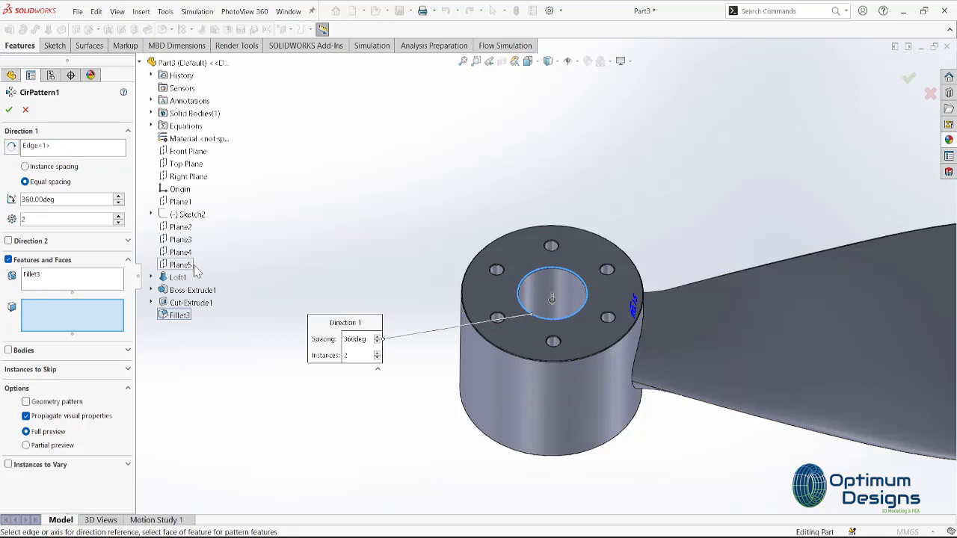
left_click(191, 302)
left_click(178, 277)
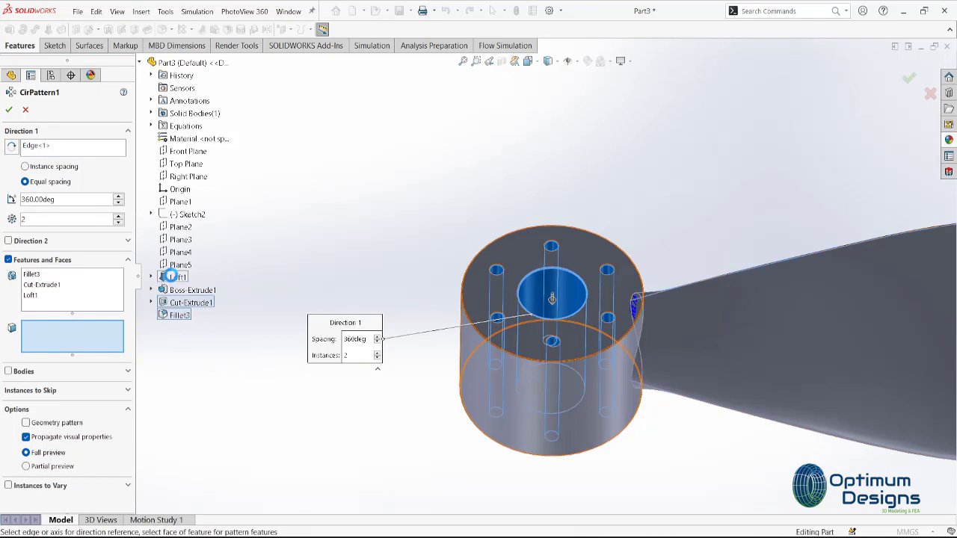
left_click(35, 280)
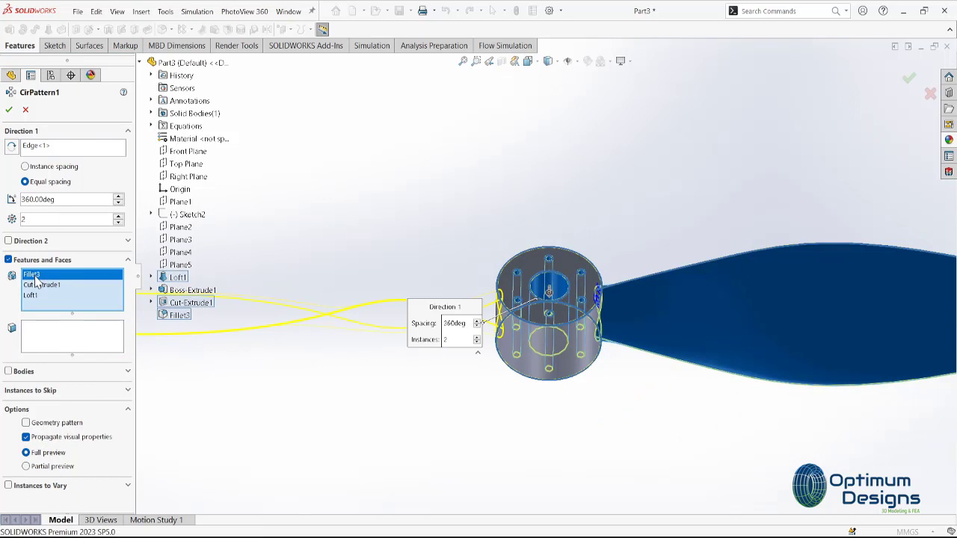
left_click(8, 110)
Step: Switch the view orientation to look at the propeller from the bottom
key("space")
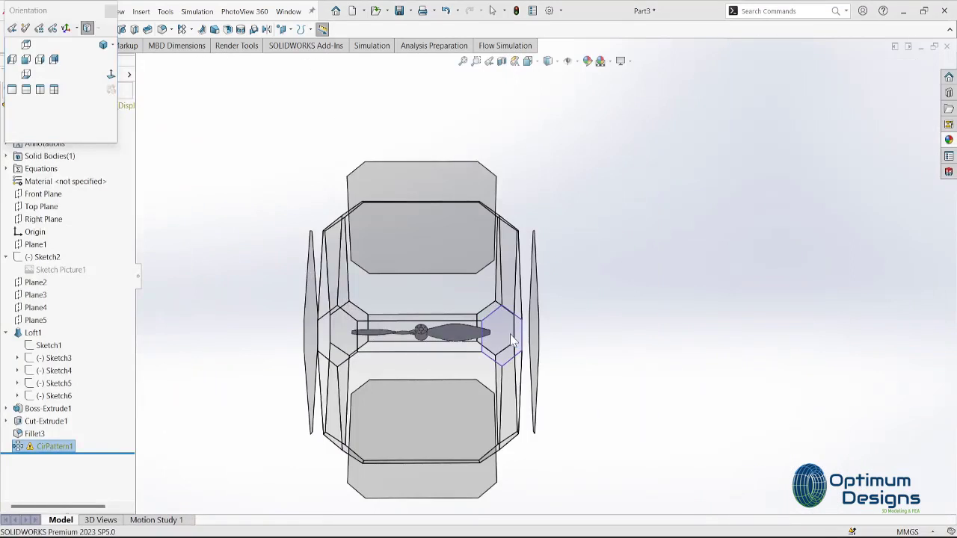
left_click(512, 340)
key("space")
left_click(348, 292)
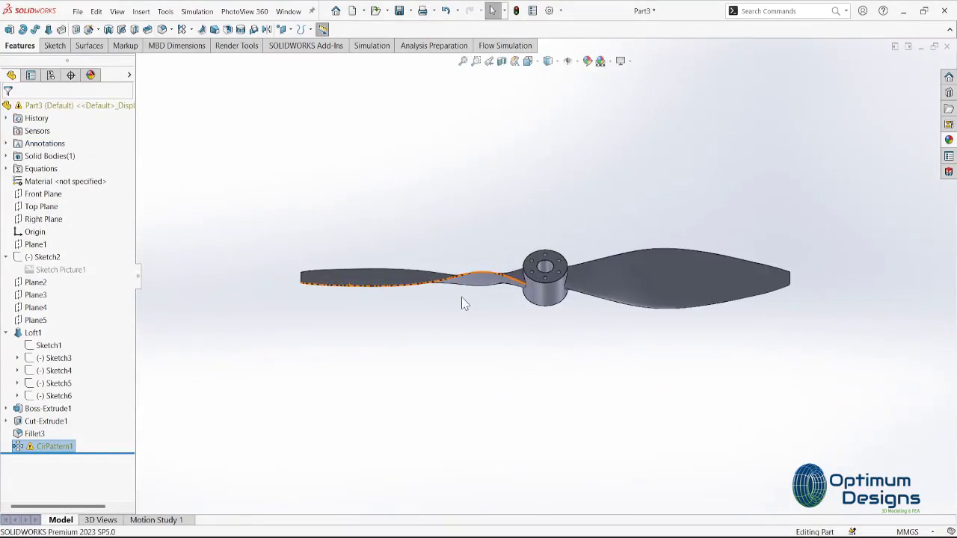
key("space")
left_click(451, 238)
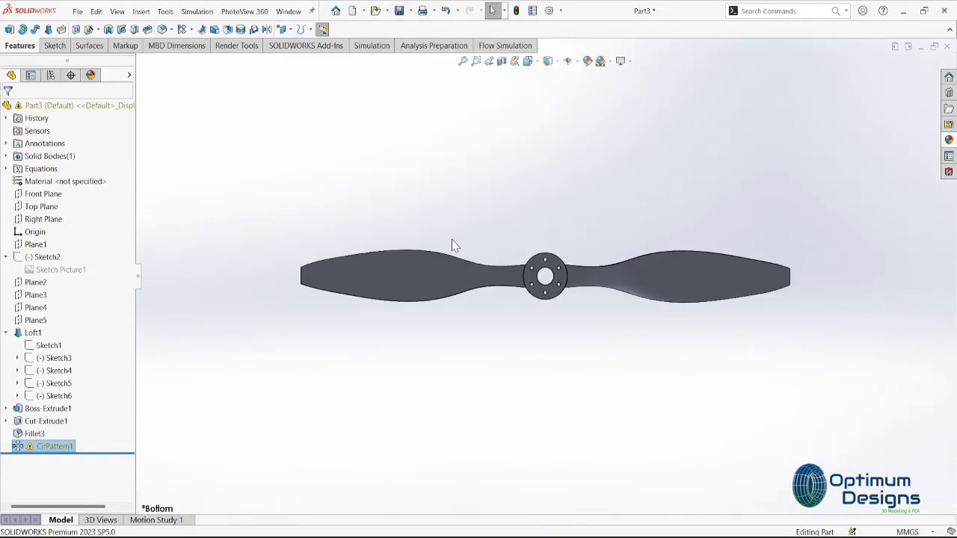
Step: Check the pattern warning and remove Fillet3 and Cut-Extrude1 from CirPattern1
right_click(35, 448)
left_click(64, 343)
left_click(359, 83)
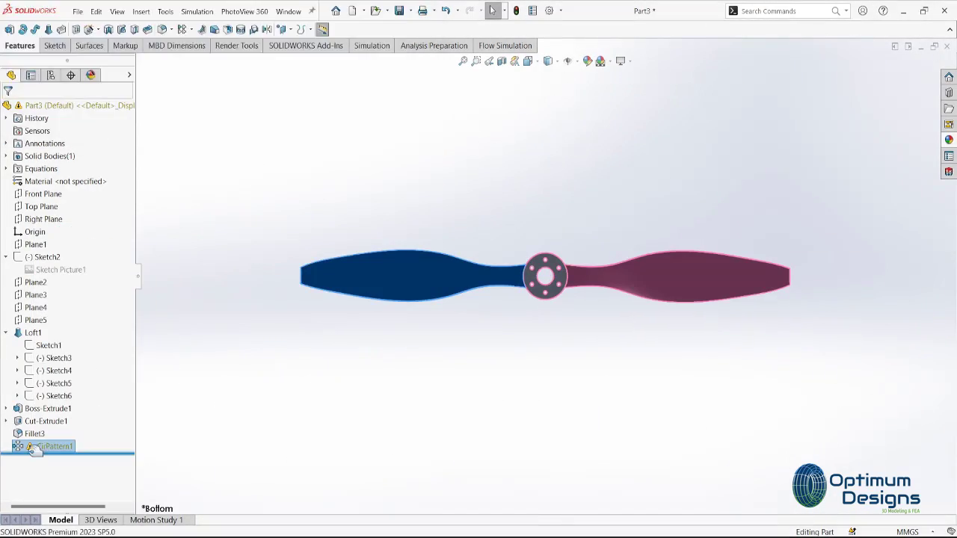
right_click(33, 448)
left_click(46, 228)
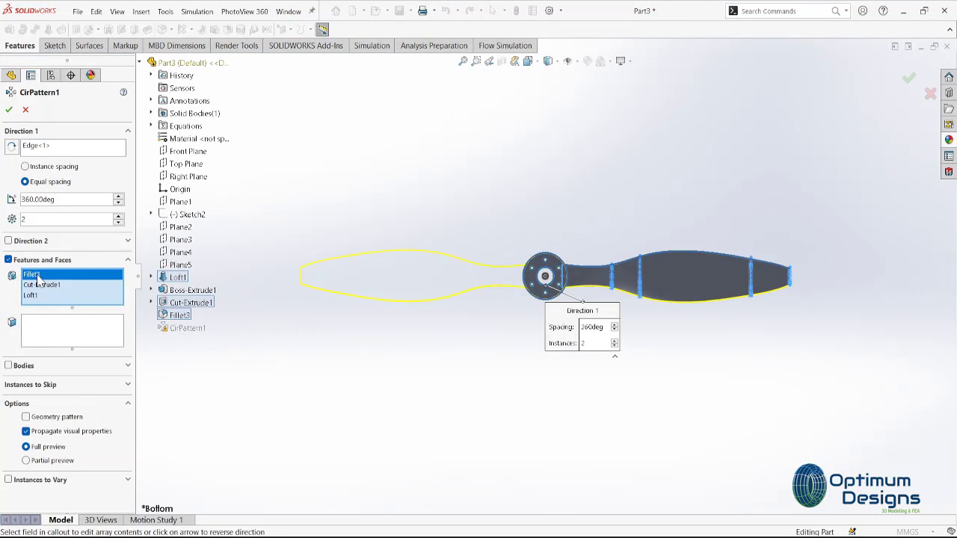
key("Delete")
left_click(9, 109)
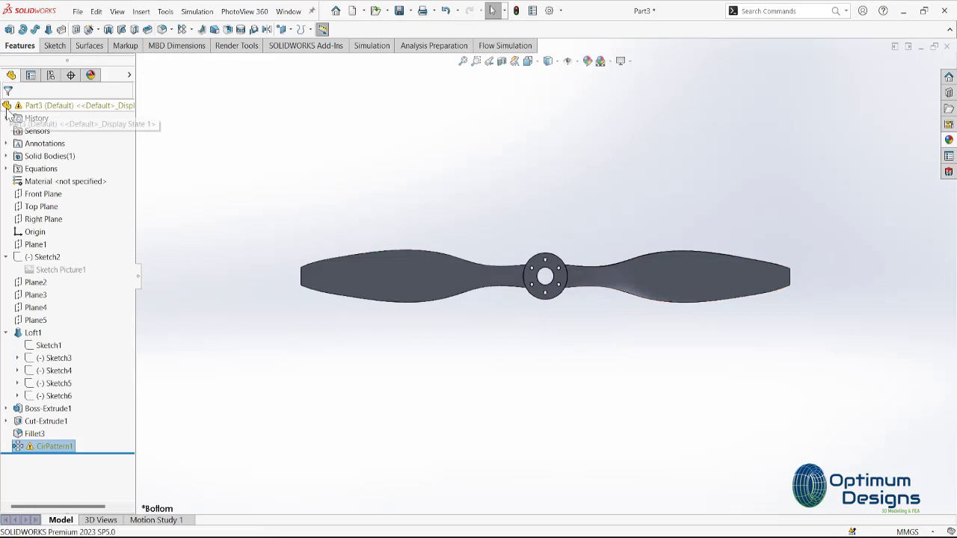
right_click(33, 447)
left_click(52, 229)
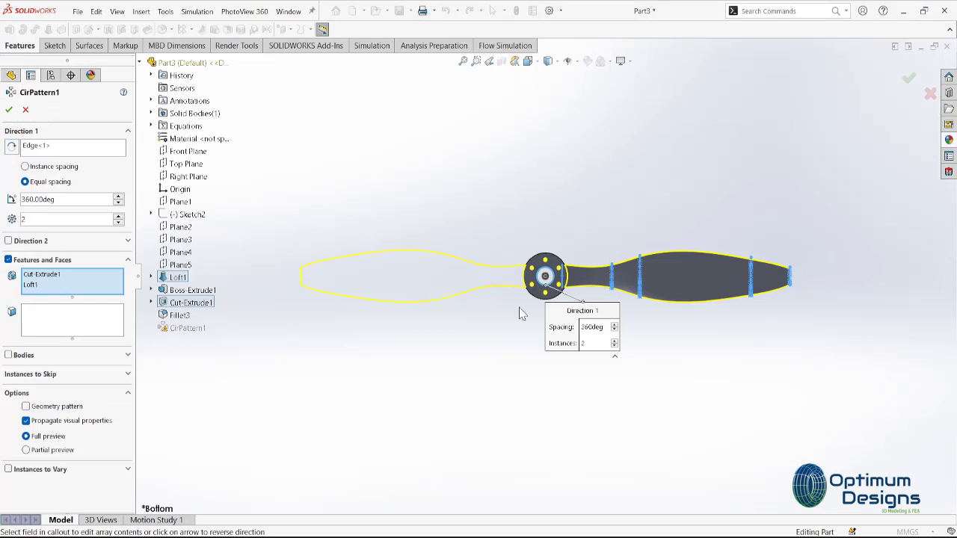
left_click(31, 285)
key("Delete")
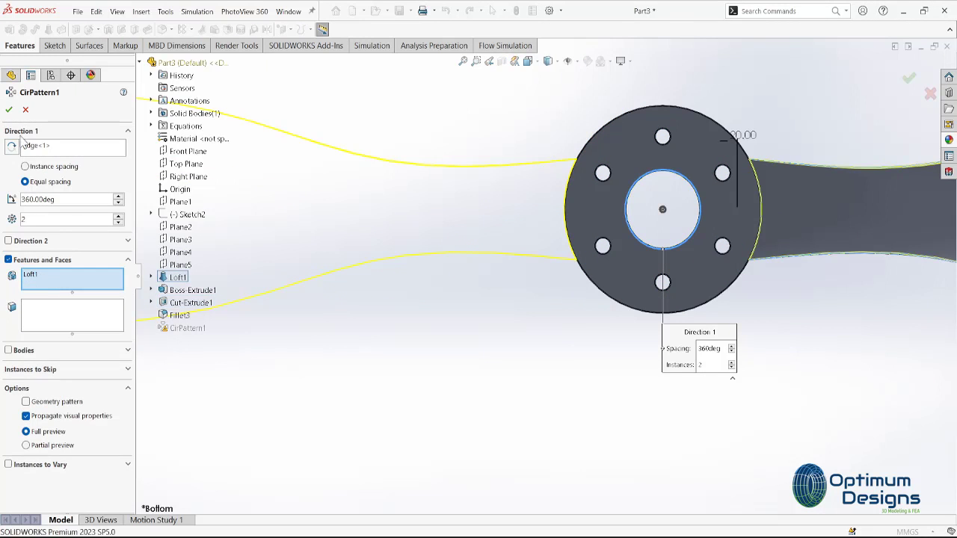
left_click(9, 109)
Step: Add Fillet3 back so CirPattern1 repeats Loft1 and Fillet3
right_click(41, 447)
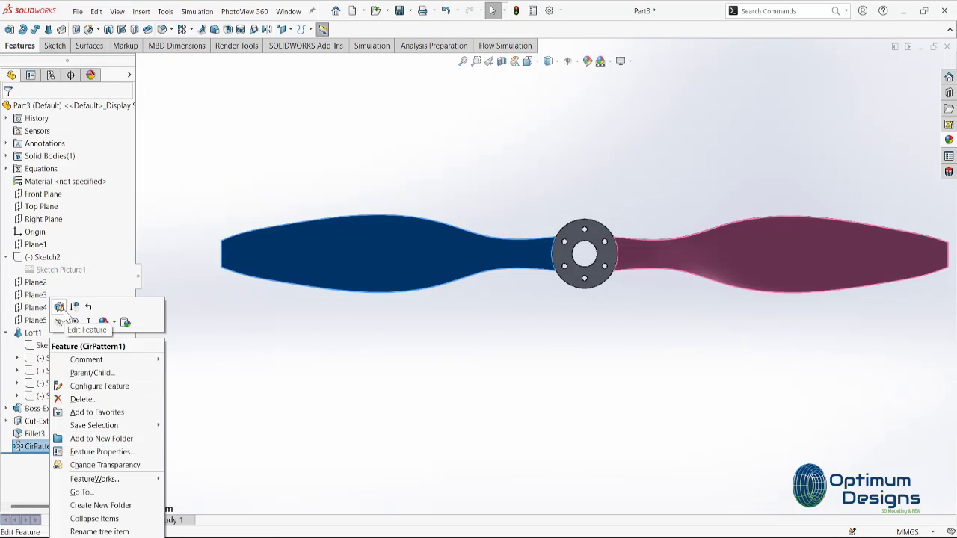
left_click(62, 323)
left_click(181, 314)
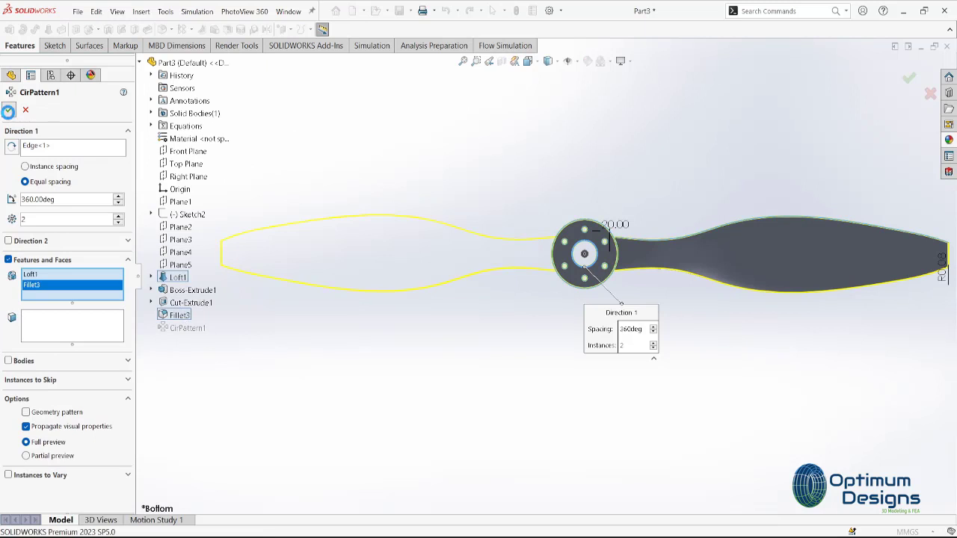
left_click(9, 110)
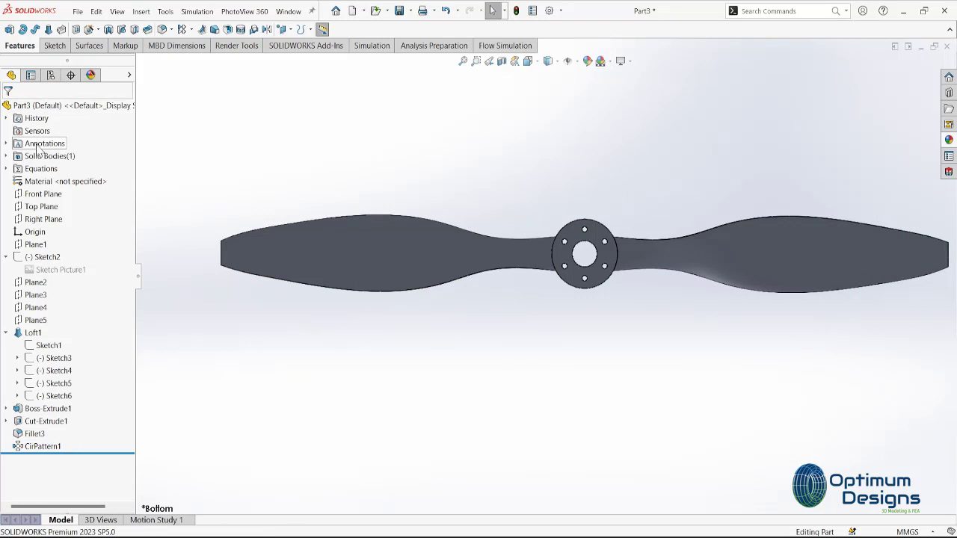
left_click(41, 207)
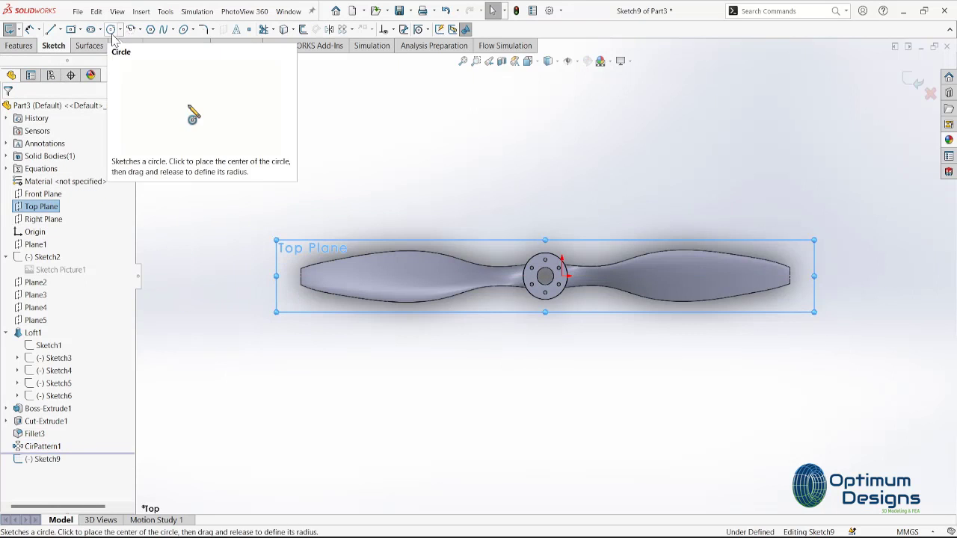
Step: On the Top Plane, sketch a circle centred at the origin with radius 225 (450/2)
left_click(111, 29)
left_click(545, 275)
left_click(284, 303)
type("450/2")
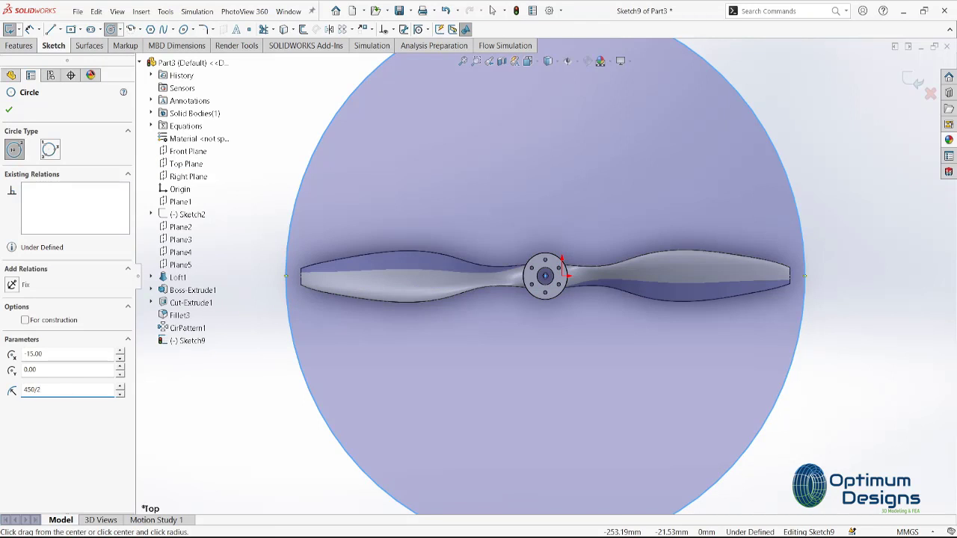
key("Return")
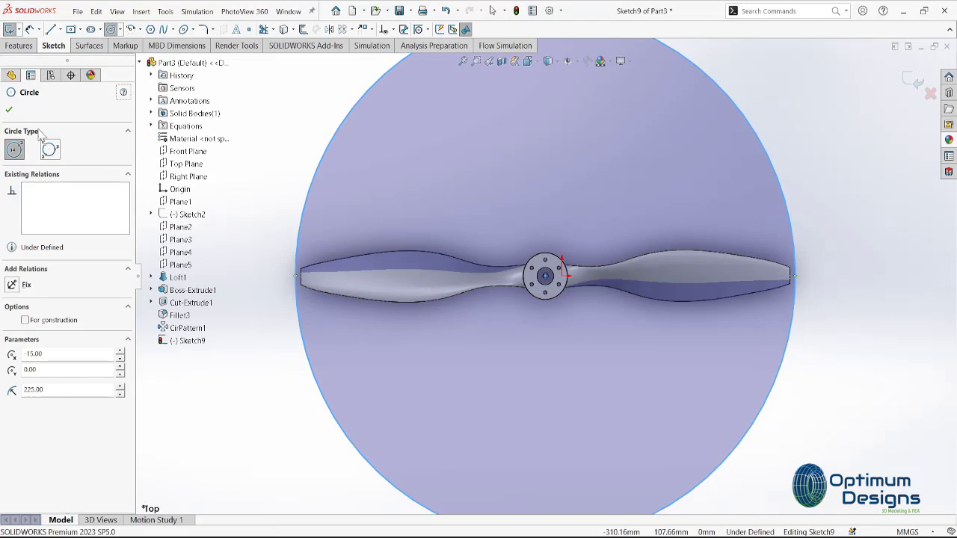
key("Escape")
Step: Preview a boss extrusion of the circle, cancel it, and roll back above CirPattern1
left_click(19, 45)
left_click(11, 30)
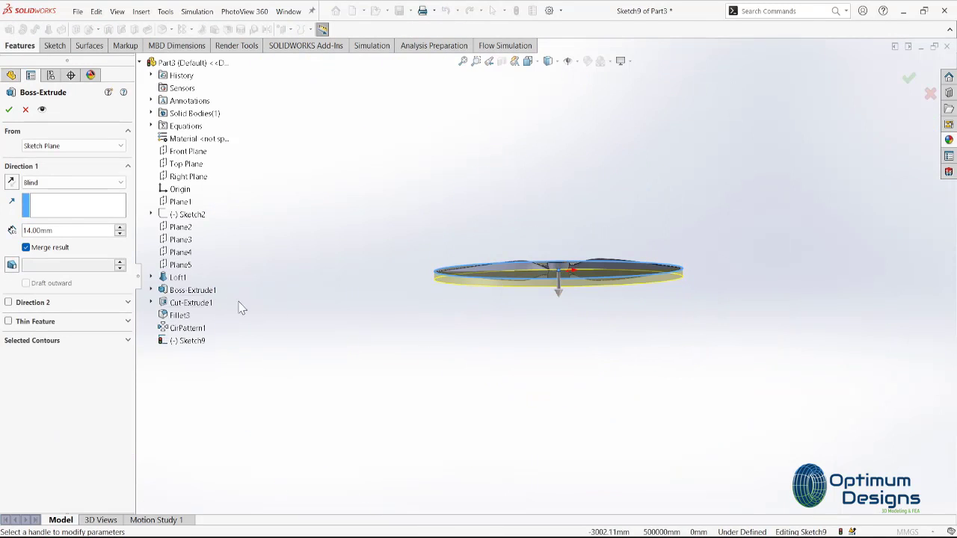
middle_click_drag(376, 301, 479, 241)
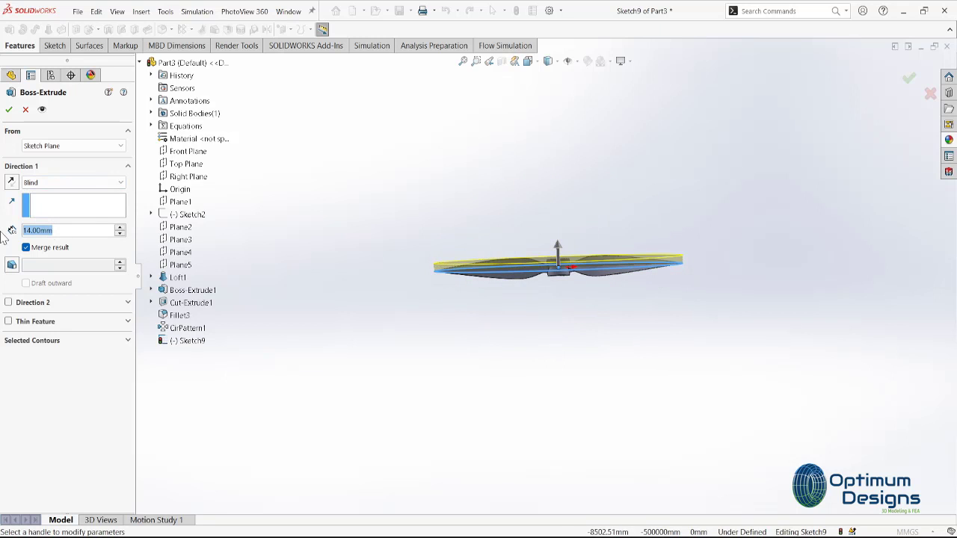
left_click(25, 111)
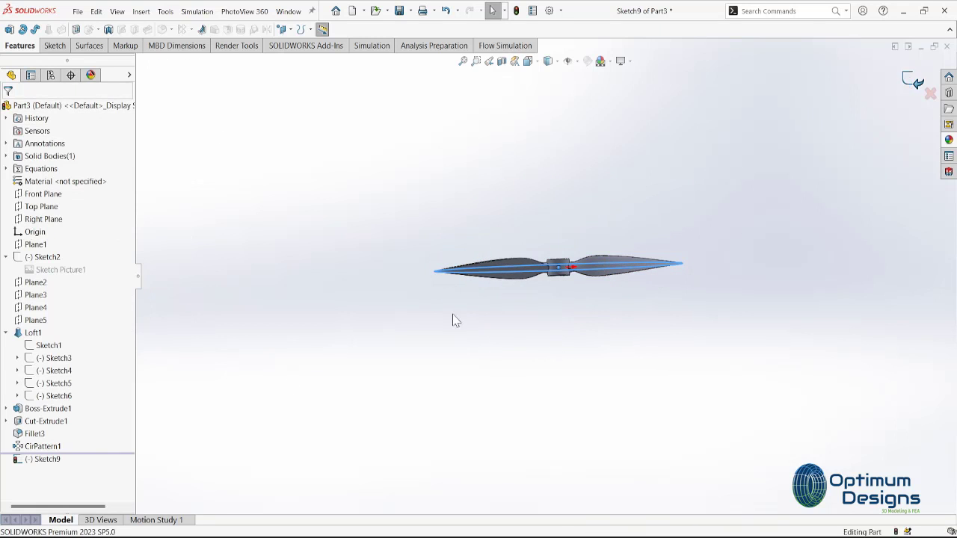
left_click_drag(90, 453, 90, 440)
Step: Create Plane6 offset 20 mm from the Top Plane, flipped, and view it Normal To
middle_click_drag(565, 256, 577, 273)
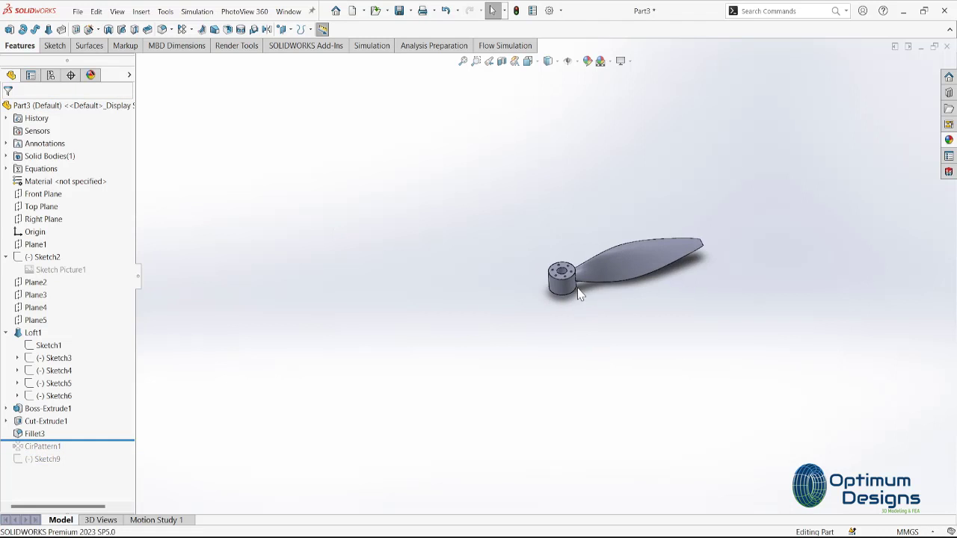
scroll(521, 287, "down", 5)
left_click(141, 12)
left_click(332, 154)
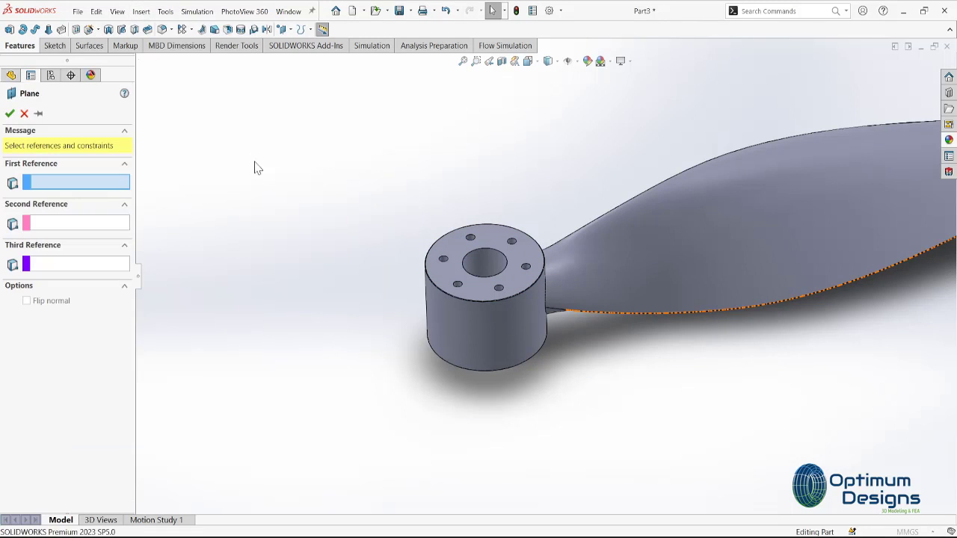
left_click(185, 164)
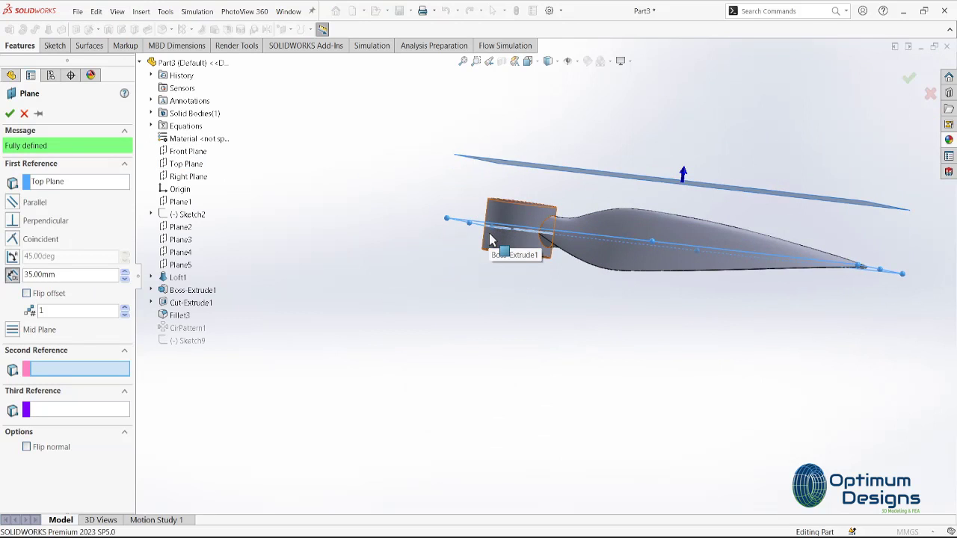
type("20")
key("Return")
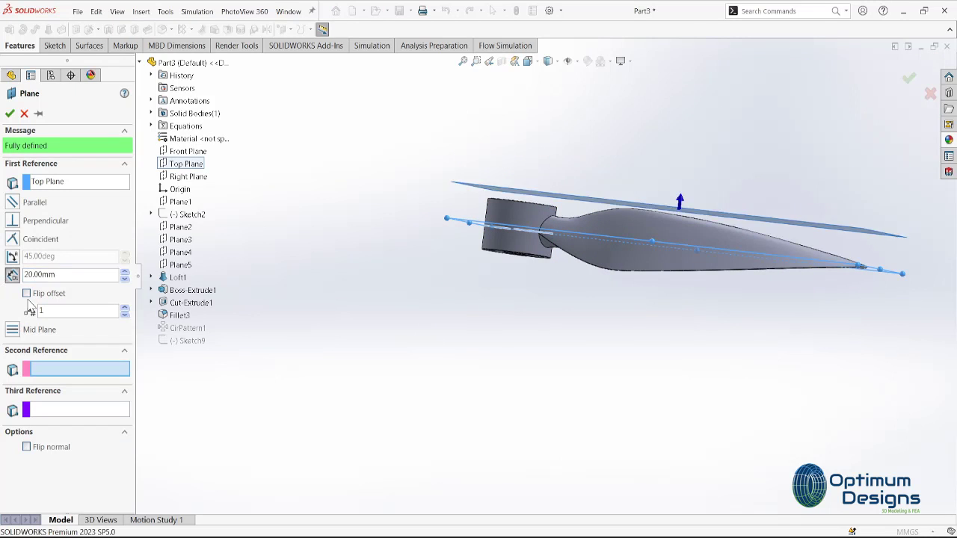
left_click(27, 293)
left_click(10, 114)
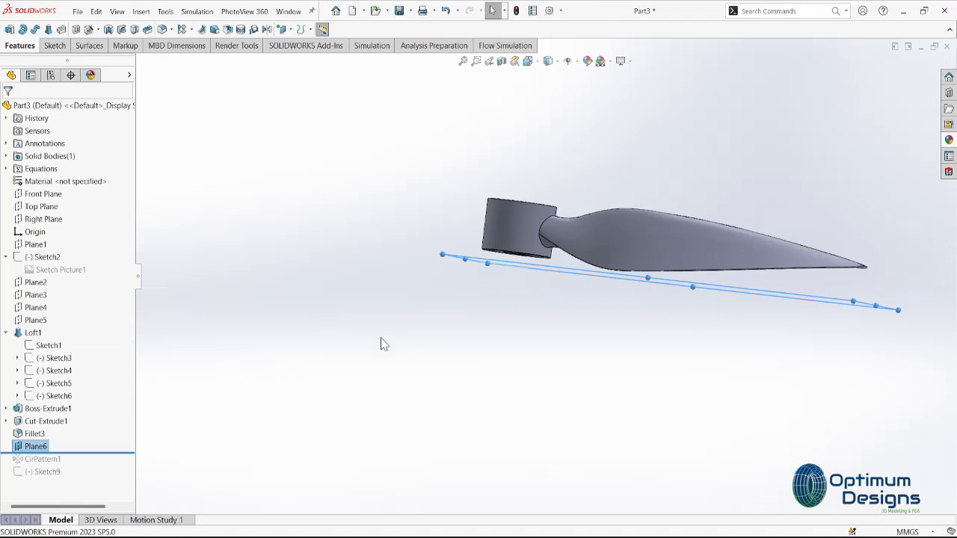
right_click(35, 446)
left_click(72, 280)
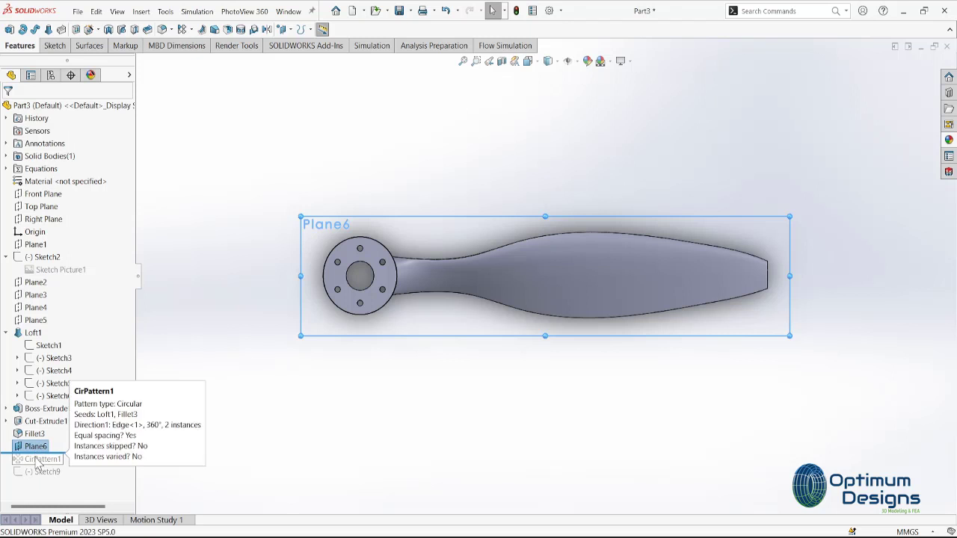
Step: On Plane6, sketch a centre rectangle over the blade tip with width 15.7 mm
right_click(36, 449)
left_click(45, 266)
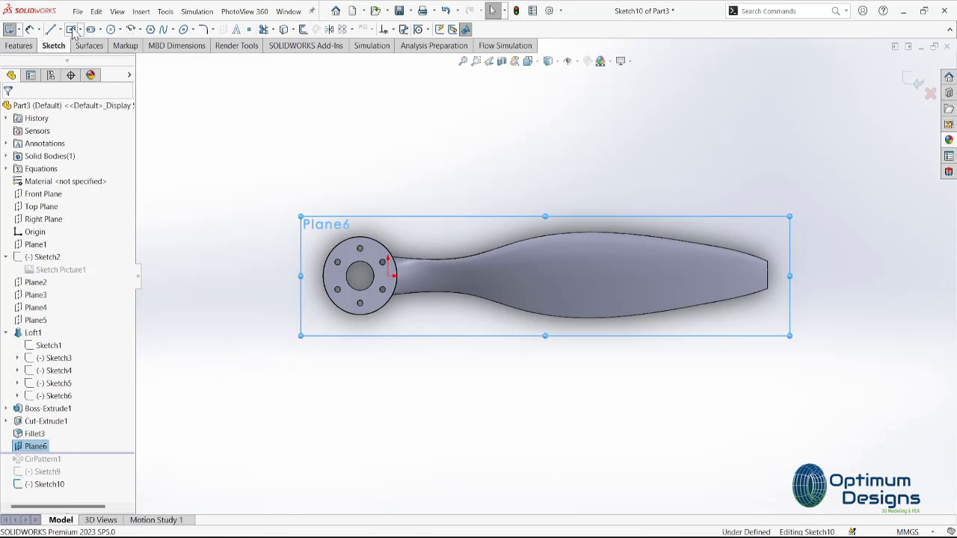
left_click(78, 29)
left_click(104, 52)
scroll(693, 237, "down", 5)
left_click(782, 292)
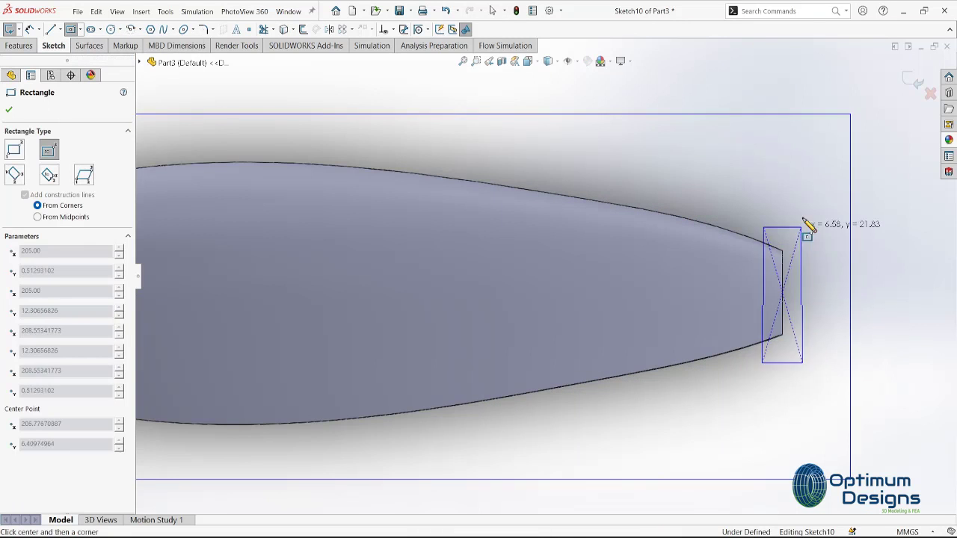
left_click(826, 190)
left_click(30, 29)
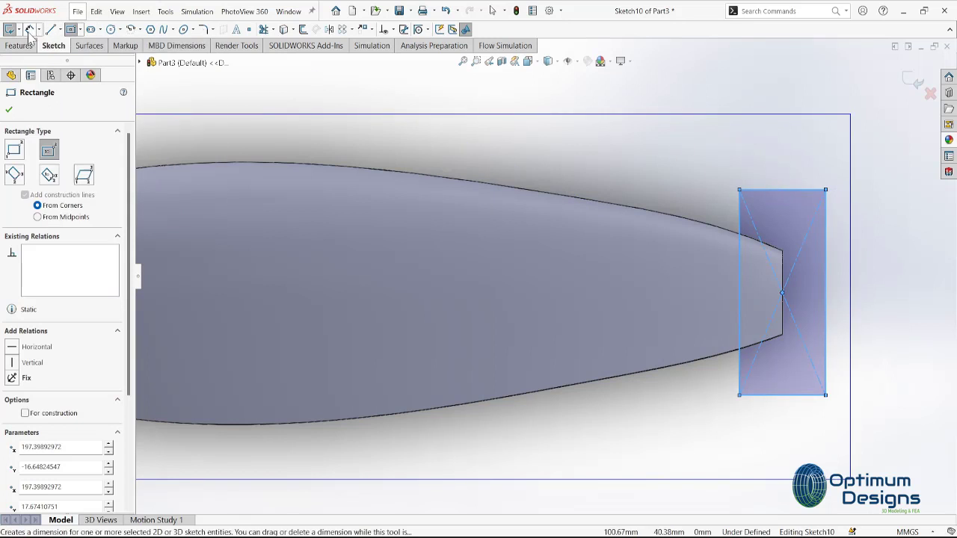
left_click(793, 191)
left_click(792, 174)
type("15.7")
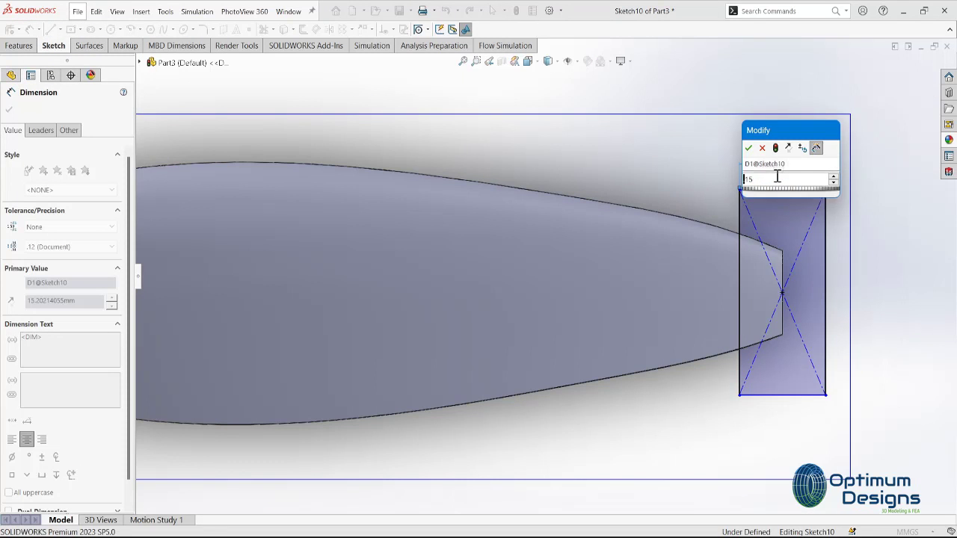
key("Return")
left_click(9, 111)
Step: Split the blade tip face with the rectangle as Split Line1, then roll forward
left_click(18, 45)
left_click(316, 28)
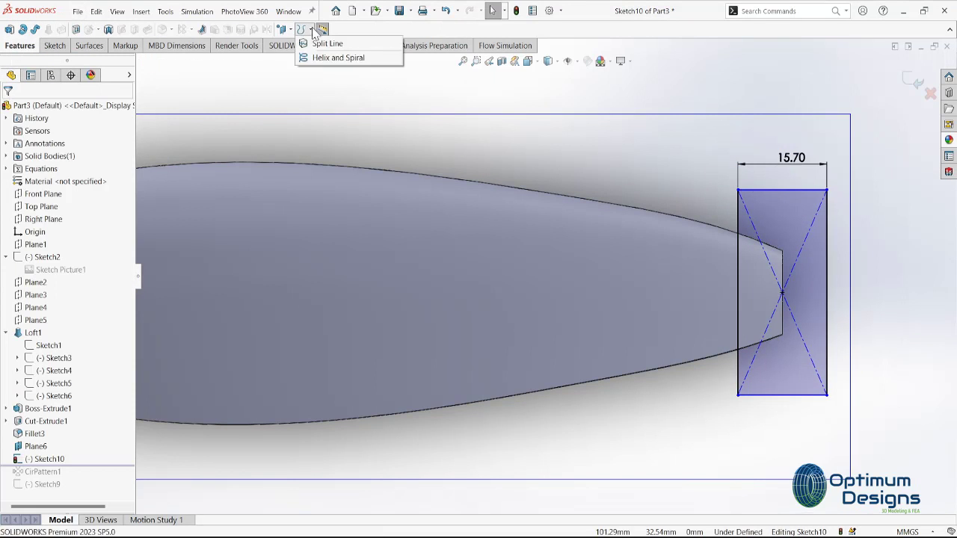
left_click(332, 40)
left_click(573, 314)
left_click(908, 77)
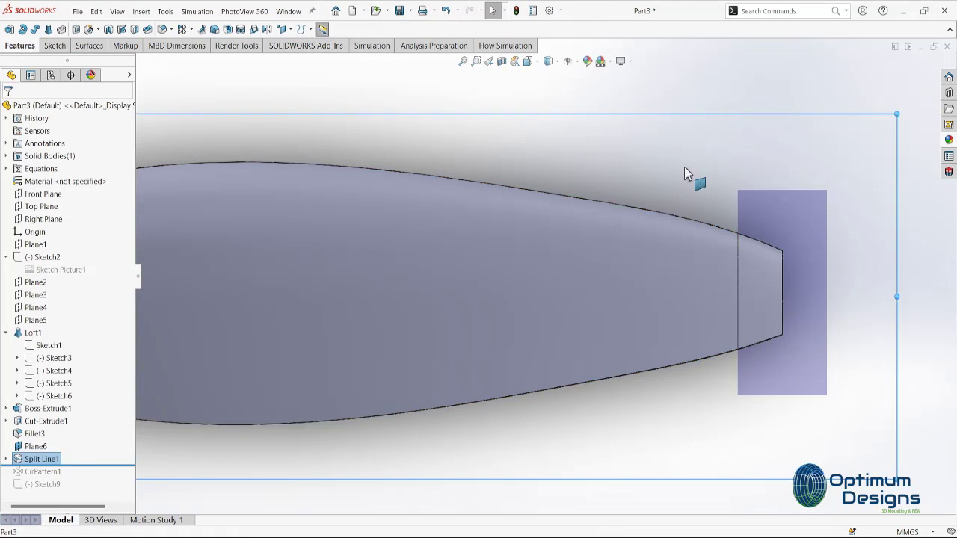
right_click(63, 471)
left_click(62, 335)
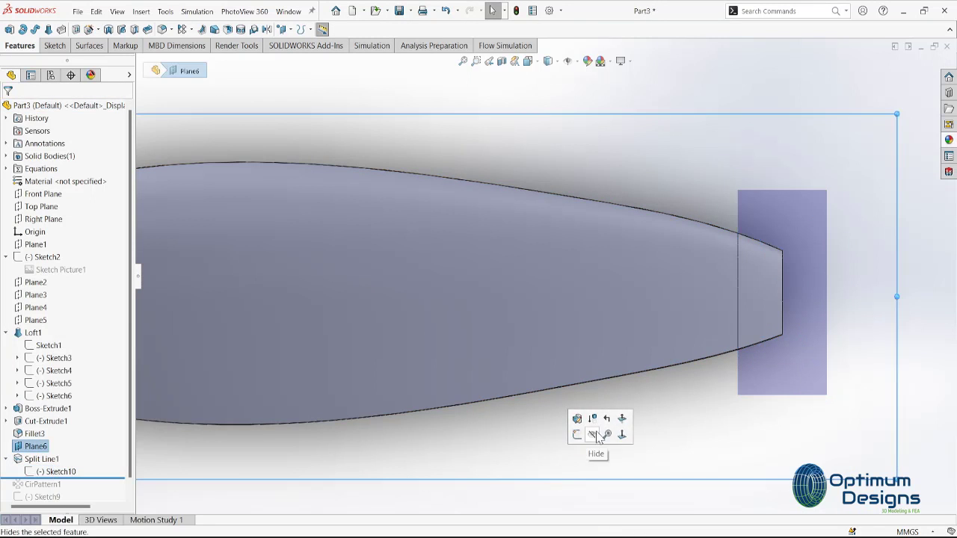
left_click(35, 446)
left_click_drag(59, 481, 60, 491)
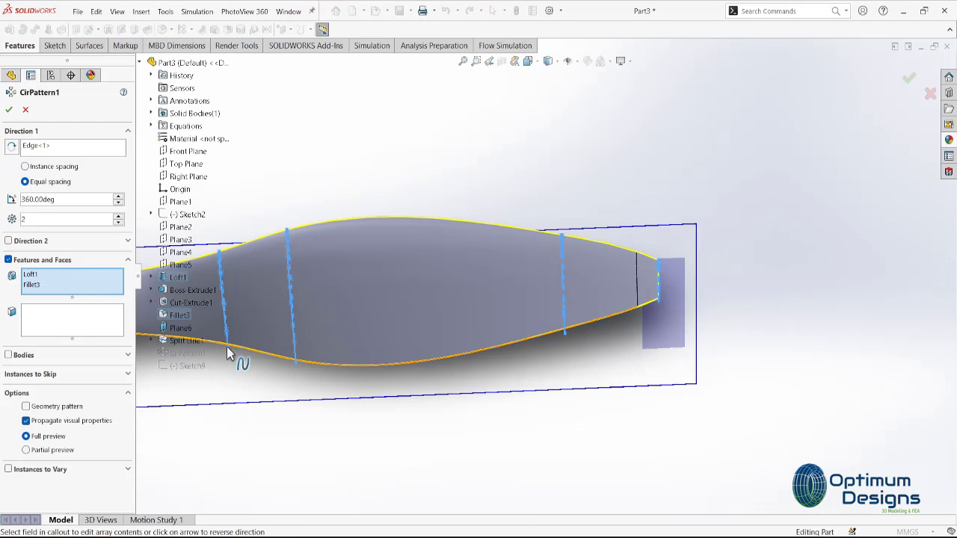
Step: Add Split Line1 to CirPattern1's patterned features
left_click(202, 348)
left_click(14, 110)
key("z")
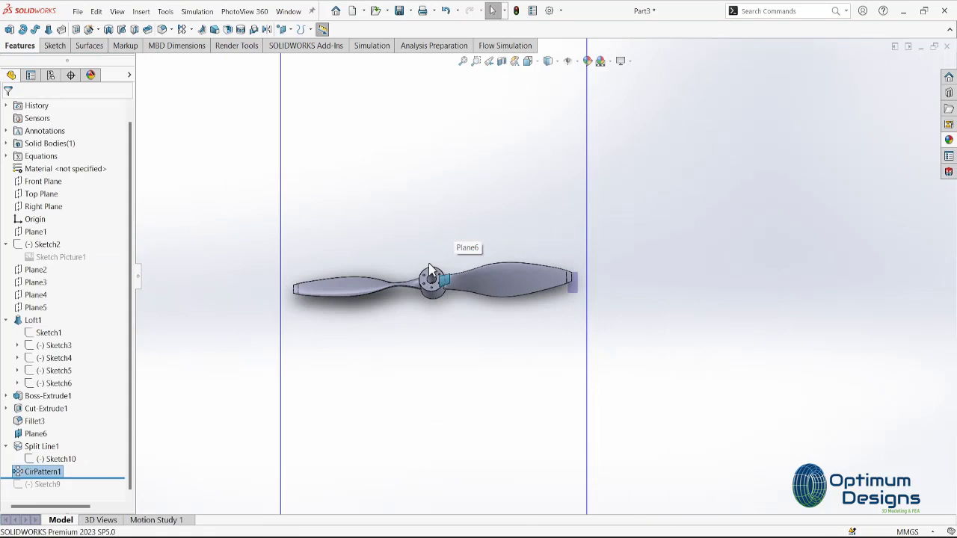
Step: Roll forward and move Sketch9's circle onto Plane6
left_click_drag(99, 479, 98, 493)
right_click(45, 484)
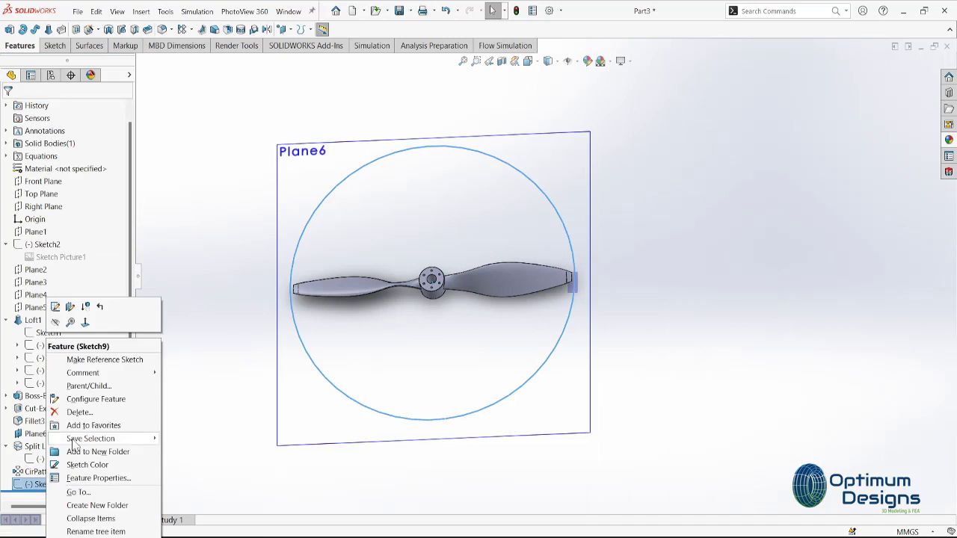
left_click(71, 307)
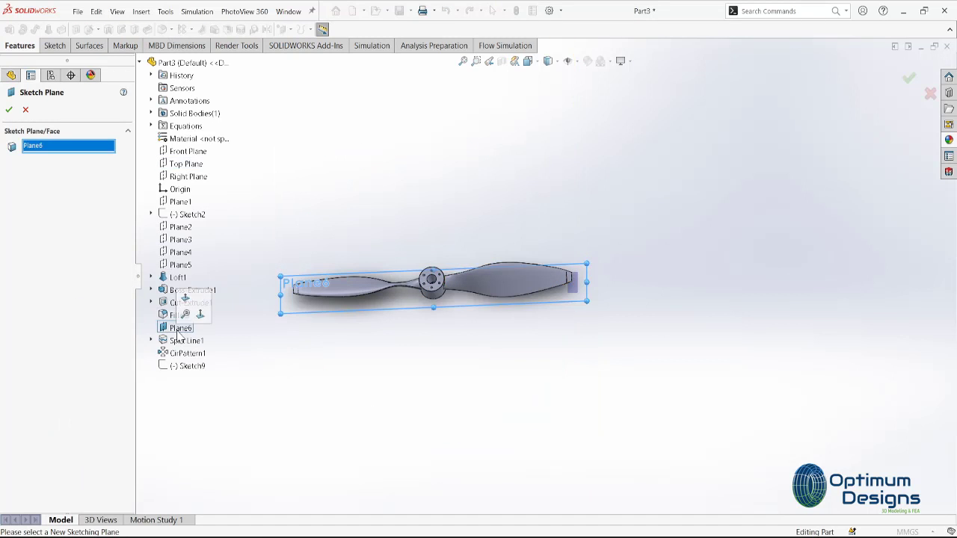
left_click(9, 111)
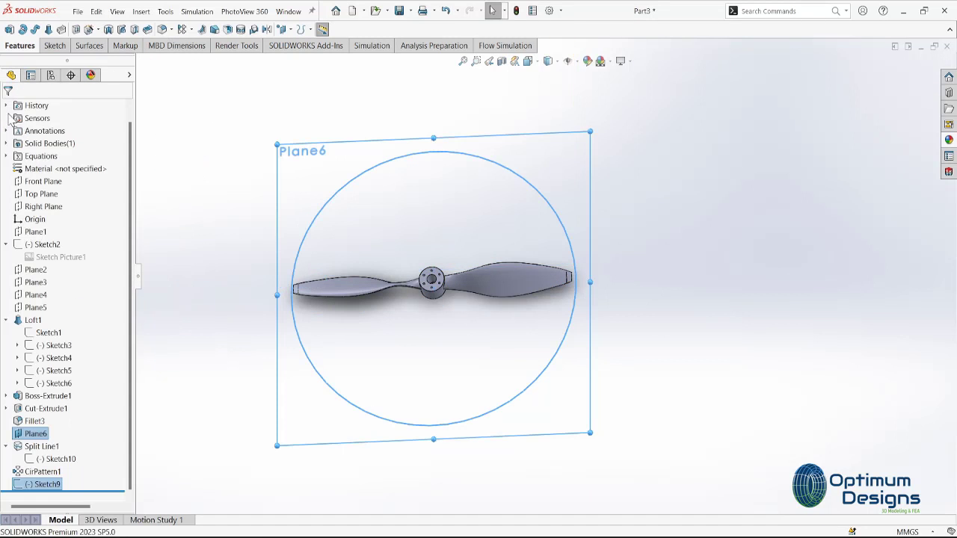
right_click(44, 485)
Step: Extrude the circle 70 mm and 25 mm in opposite directions as a separate, unmerged body
left_click(9, 29)
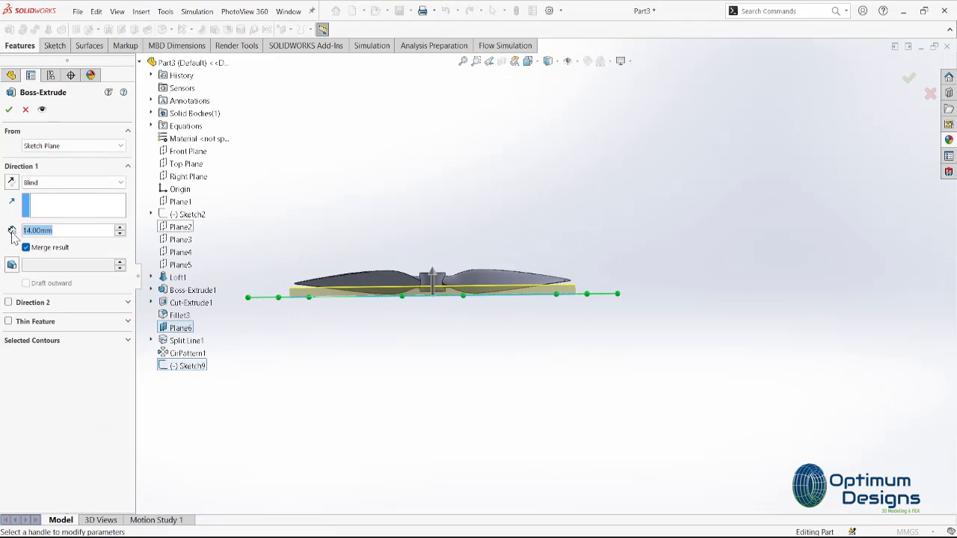
type("70")
key("Return")
left_click(18, 302)
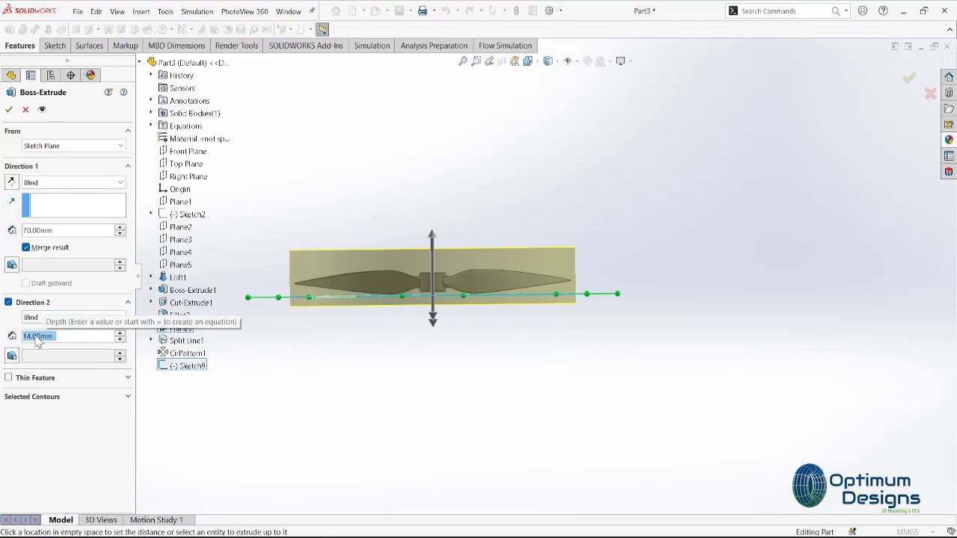
type("25")
key("Return")
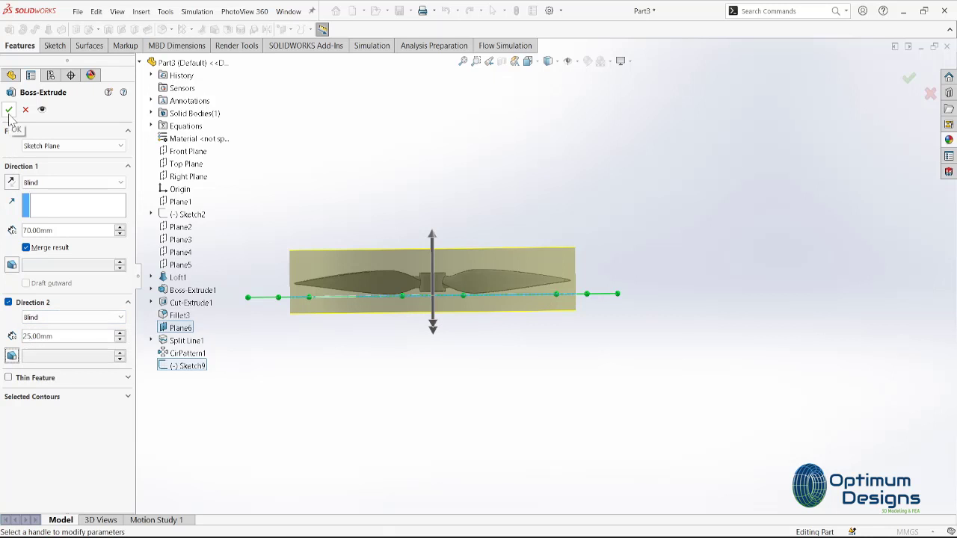
left_click(26, 247)
left_click(9, 109)
Step: Make the extruded body transparent and rename it Rotating Region
right_click(50, 484)
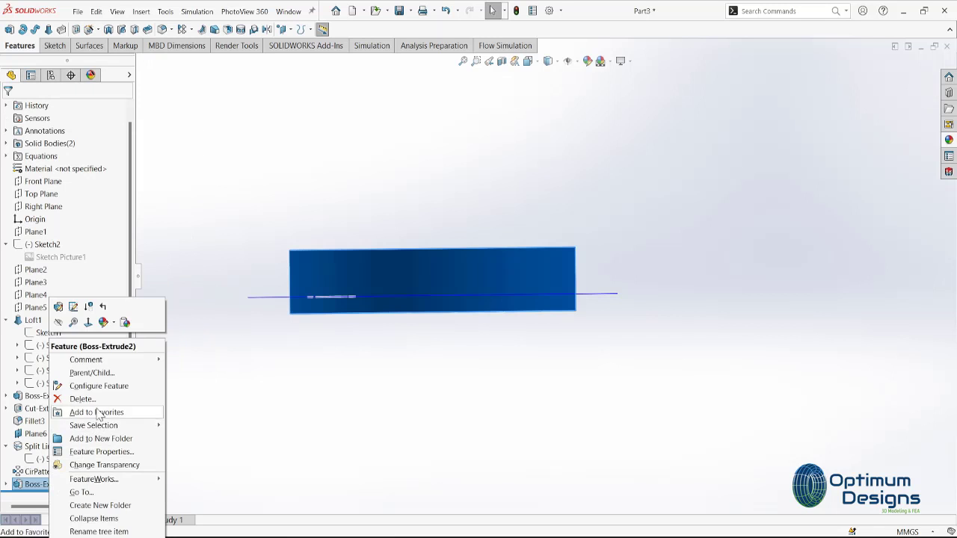
left_click(107, 464)
right_click(46, 484)
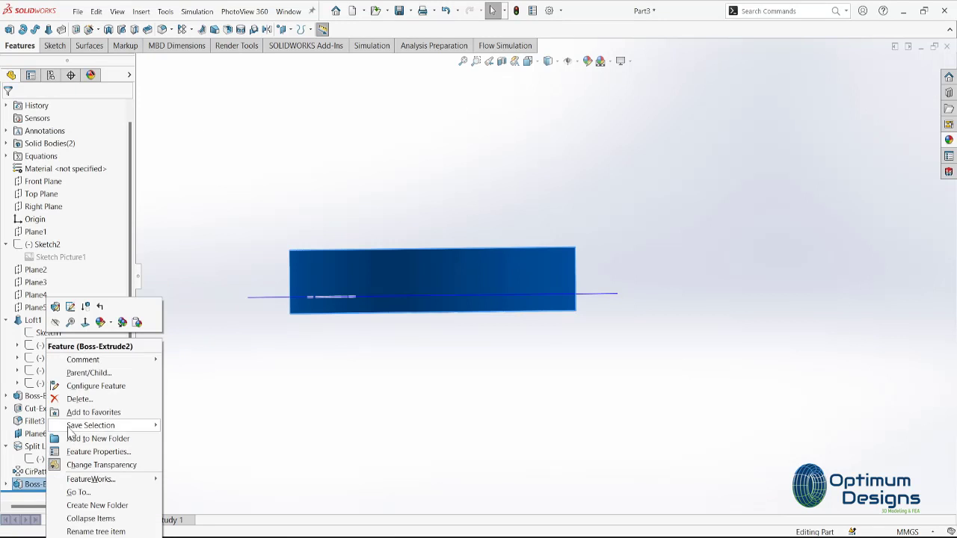
left_click(93, 453)
type("Rotating Region")
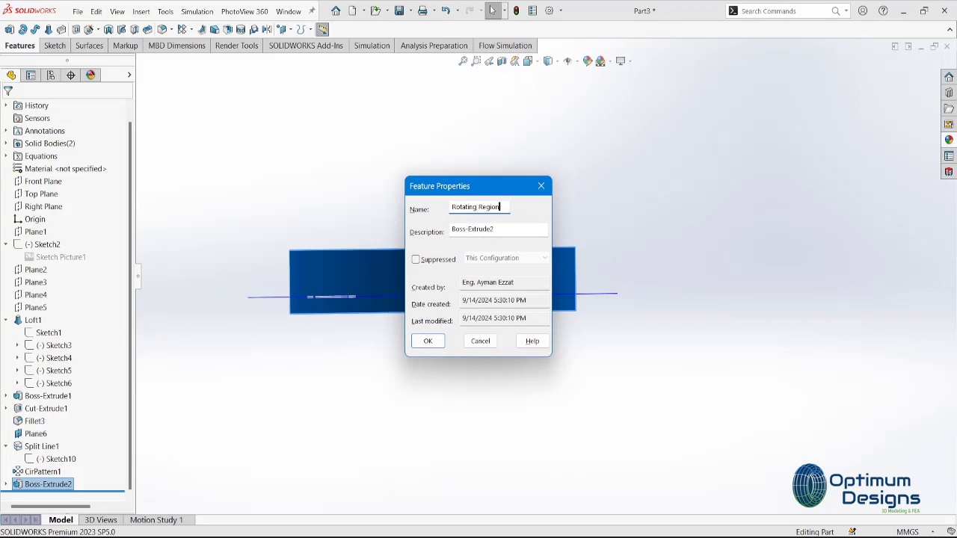
key("Return")
left_click(454, 227)
mouse_move(471, 333)
middle_mouse_down()
mouse_move(475, 483)
mouse_move(473, 391)
middle_mouse_up()
left_click(43, 181)
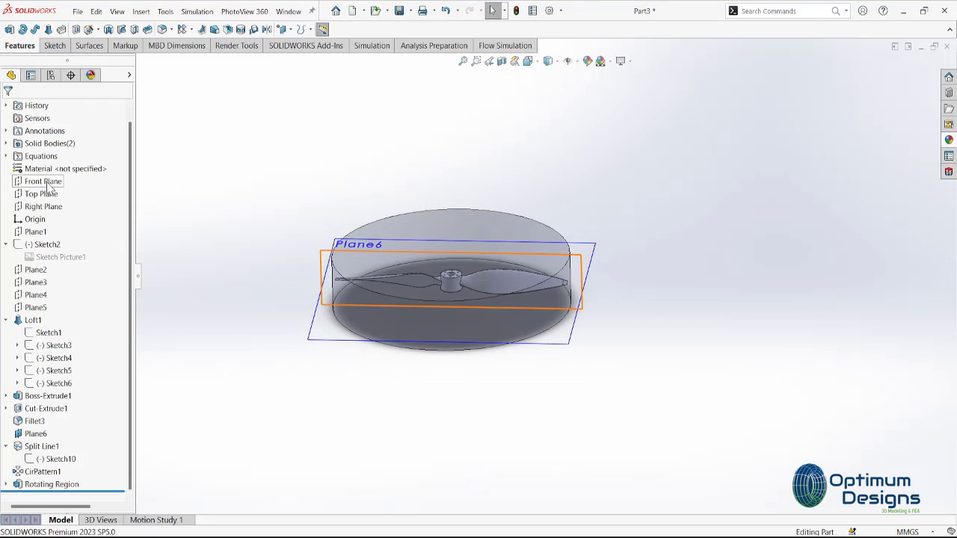
Step: Start a sketch on the Front Plane with a vertical line rising from the top of the hub
left_click(107, 161)
right_click(60, 178)
left_click(63, 161)
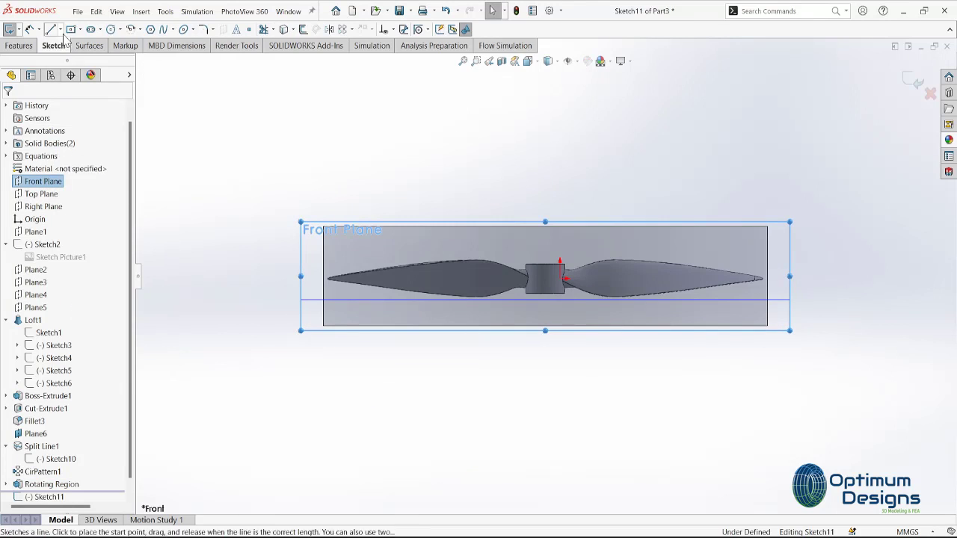
key("l")
scroll(635, 245, "down", 3)
scroll(331, 320, "down", 3)
left_click(328, 318)
left_click(329, 130)
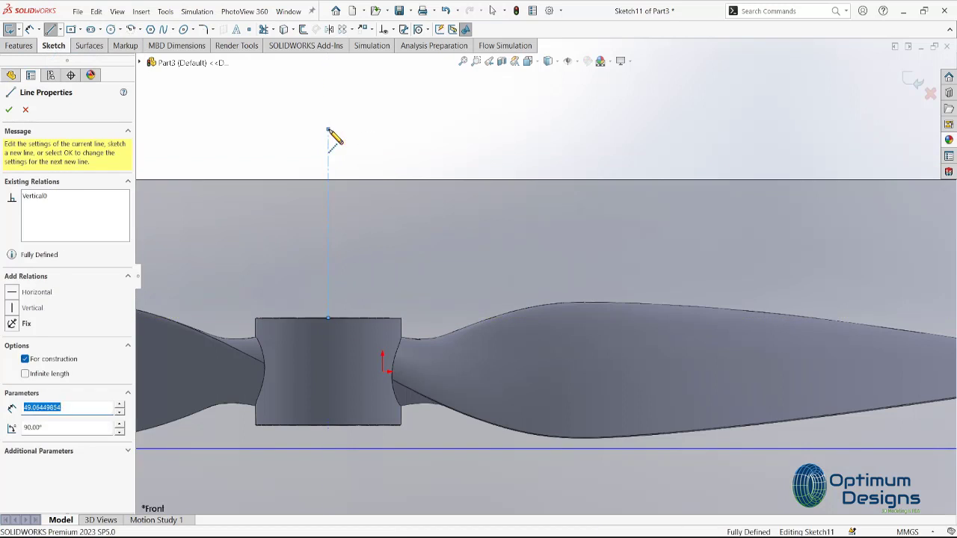
key("Escape")
Step: Dimension the vertical line to 50 mm
key("d")
left_click(329, 172)
left_click(429, 170)
left_click(429, 170)
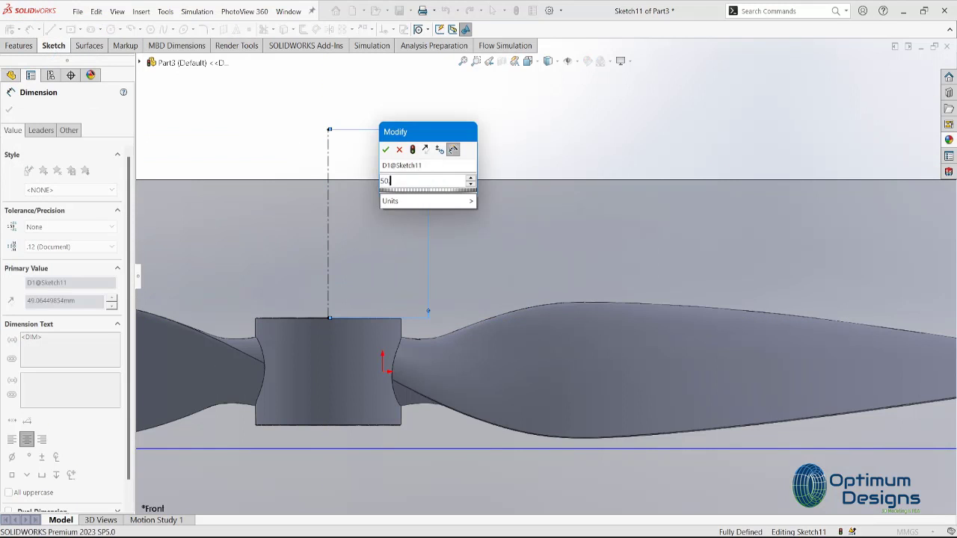
type("50")
key("Return")
Step: Draw a horizontal line along the hub's top edge, convert the hub's side edge, and trim the leftover stub
left_click(52, 29)
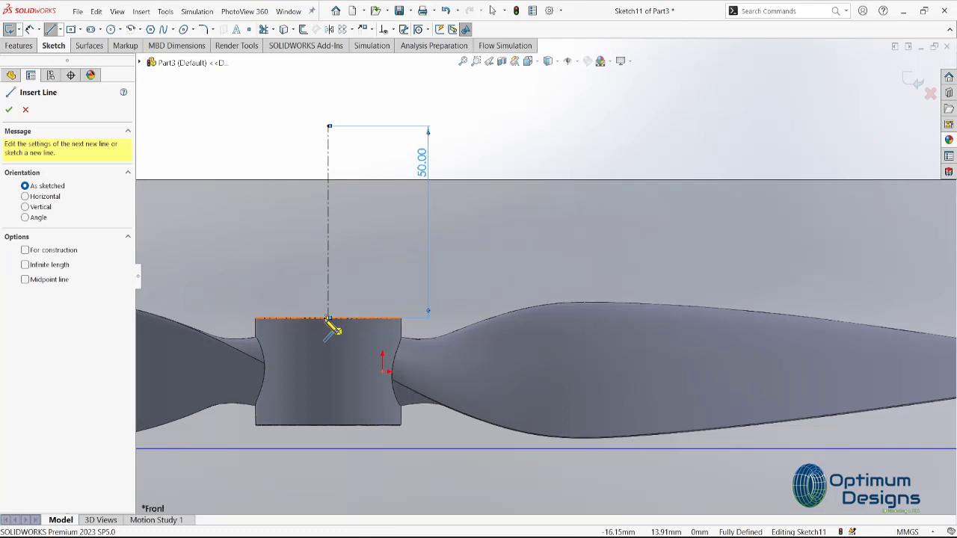
scroll(331, 329, "down", 4)
left_click(409, 303)
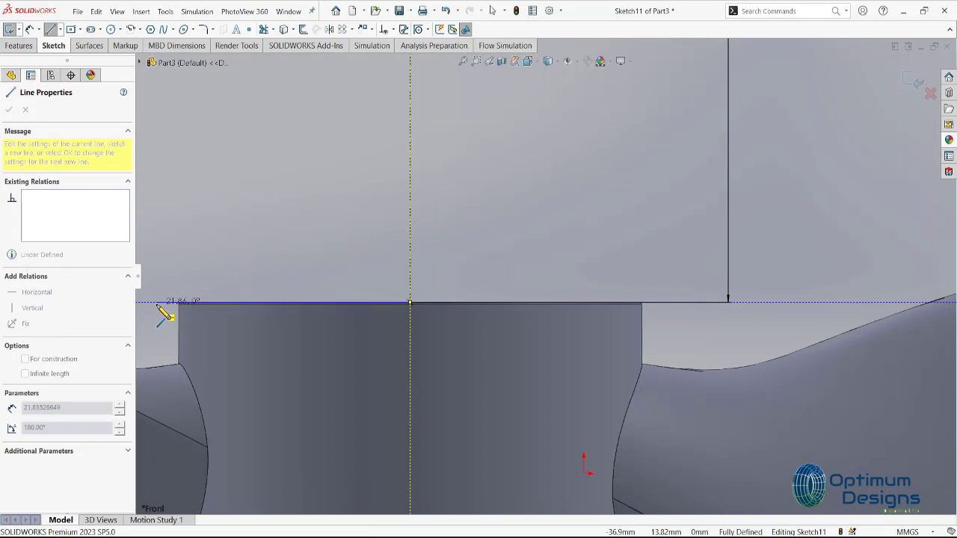
scroll(186, 313, "down", 2)
left_click(228, 290)
key("Escape")
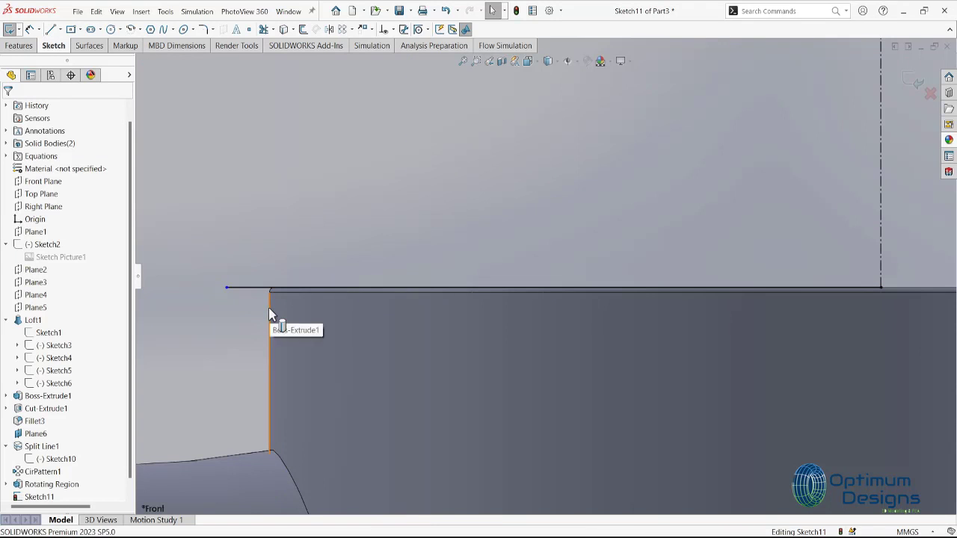
left_click(269, 307)
left_click(283, 29)
left_click(292, 29)
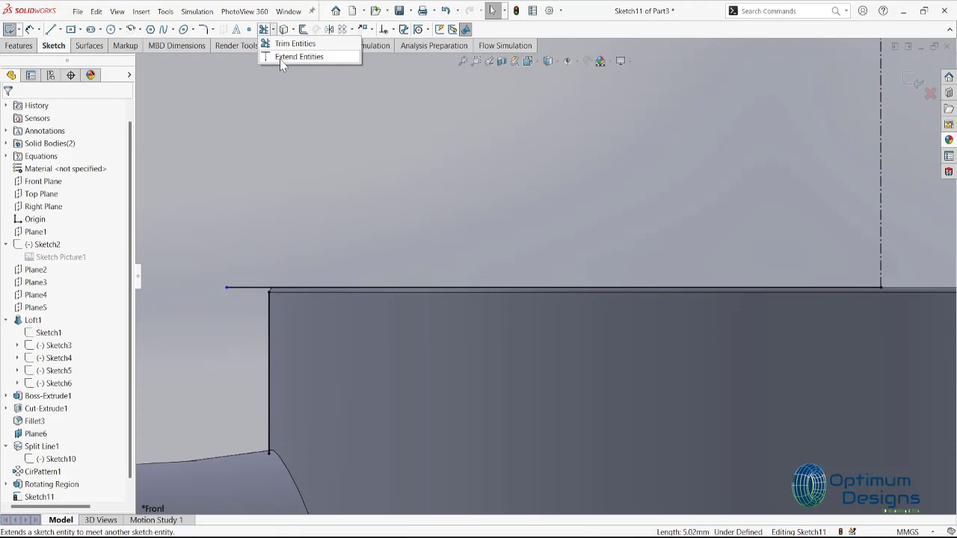
key("t")
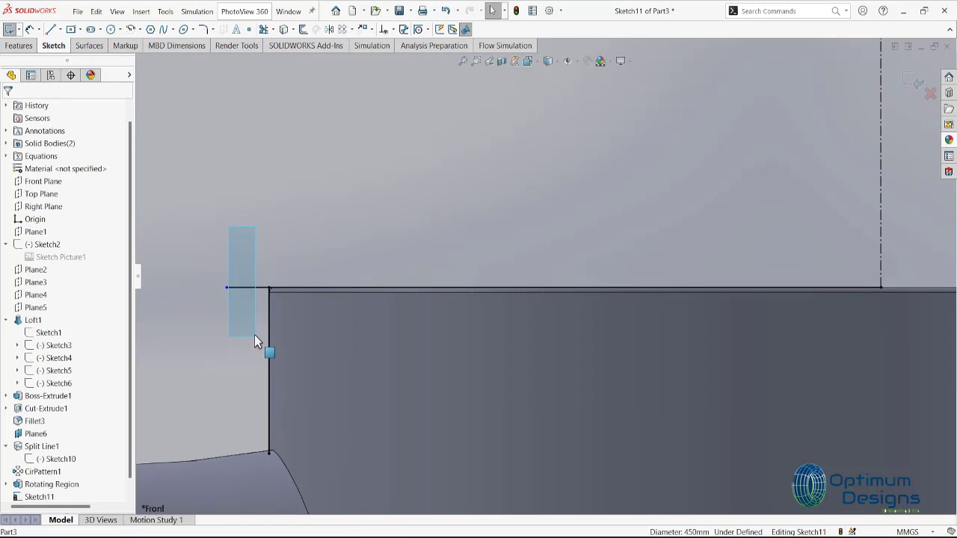
key("t")
left_click_drag(244, 241, 269, 351)
left_click(163, 29)
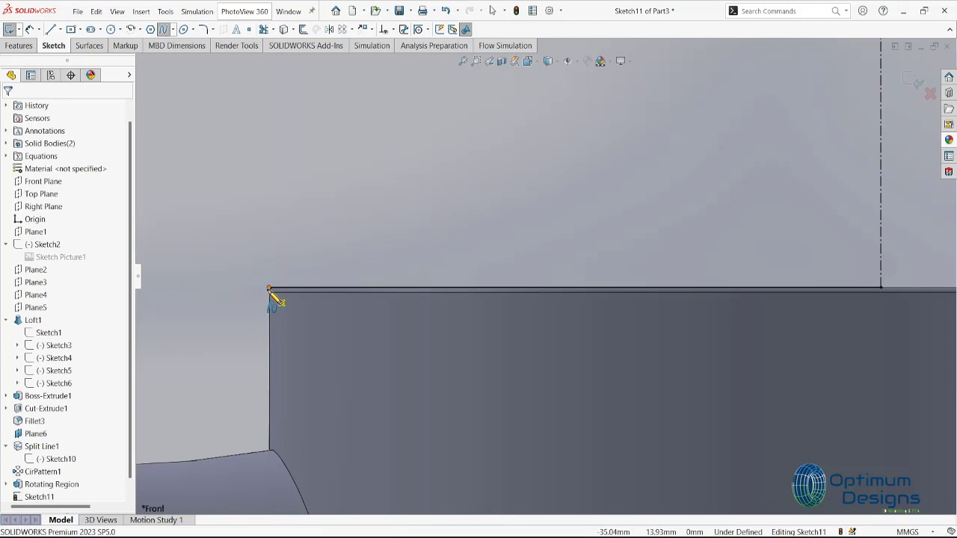
Step: Draw a spline from the line's left end and drag its handles into a smooth nose curve
left_click(269, 288)
key("z")
key("z")
key("z")
key("z")
key("z")
key("z")
scroll(566, 107, "up", 5)
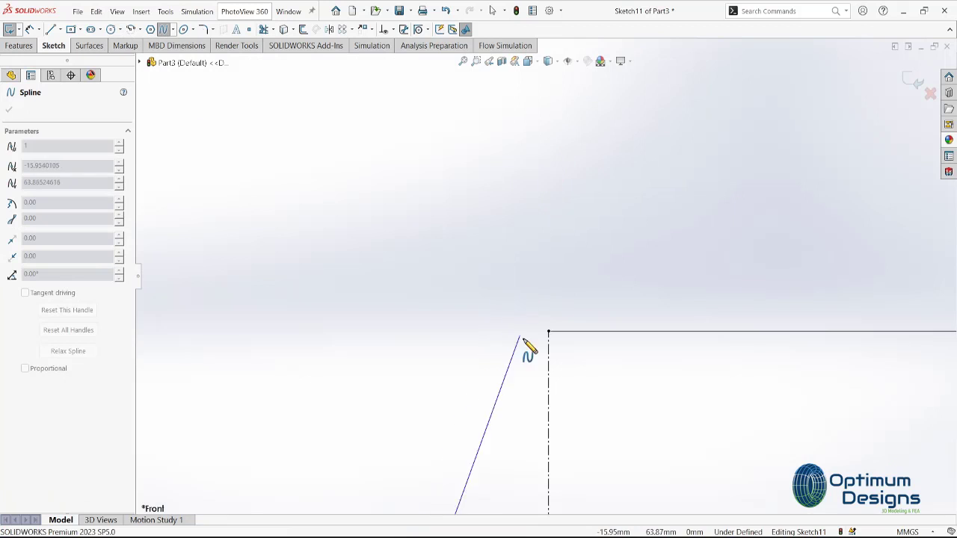
double_click(535, 334)
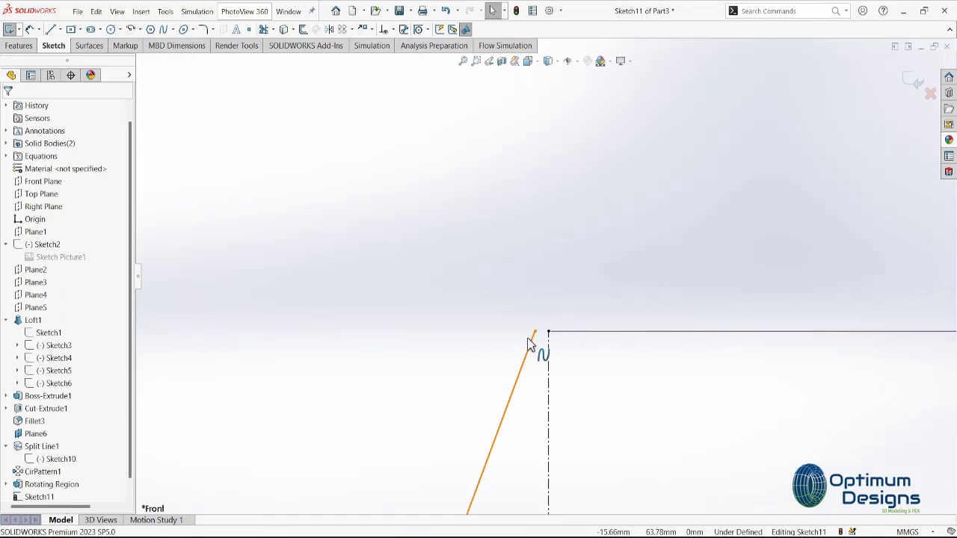
scroll(535, 334, "down", 5)
scroll(546, 309, "up", 4)
scroll(546, 309, "down", 3)
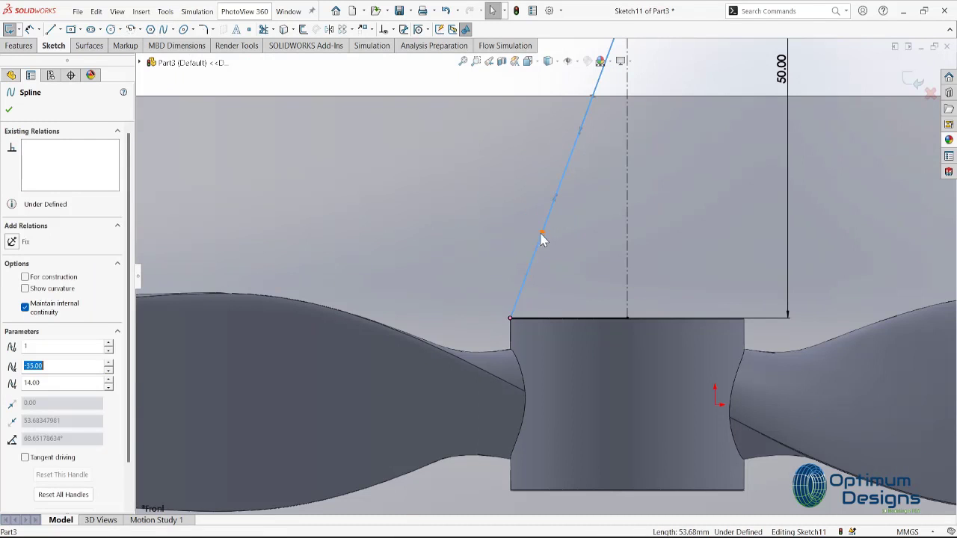
left_click_drag(541, 234, 523, 210)
scroll(534, 161, "down", 3)
scroll(550, 295, "up", 4)
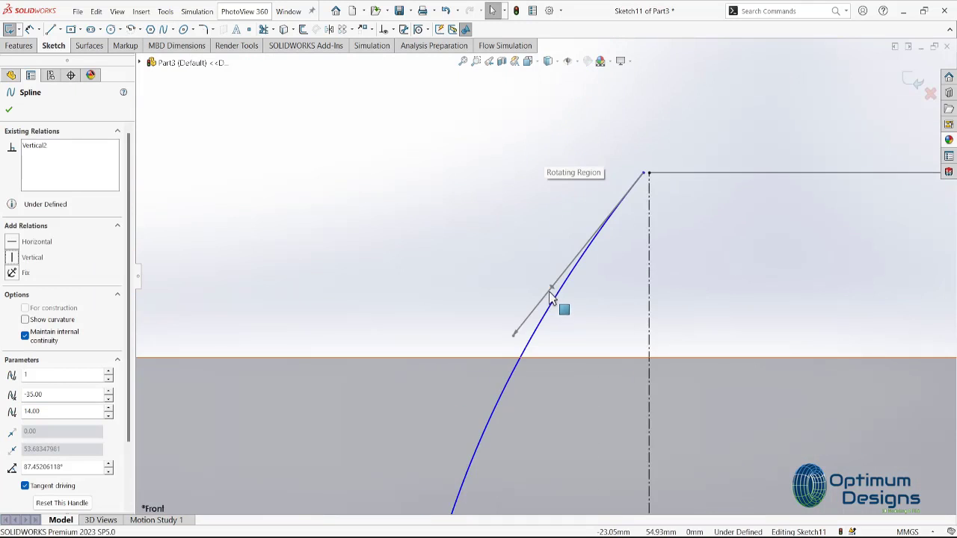
left_click_drag(551, 288, 534, 274)
scroll(533, 274, "down", 3)
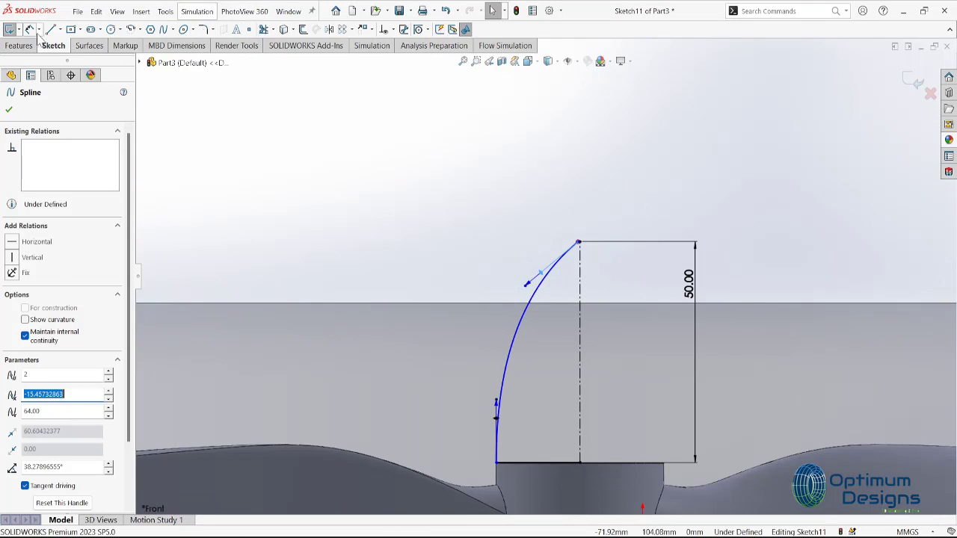
scroll(590, 379, "up", 3)
left_click(417, 291)
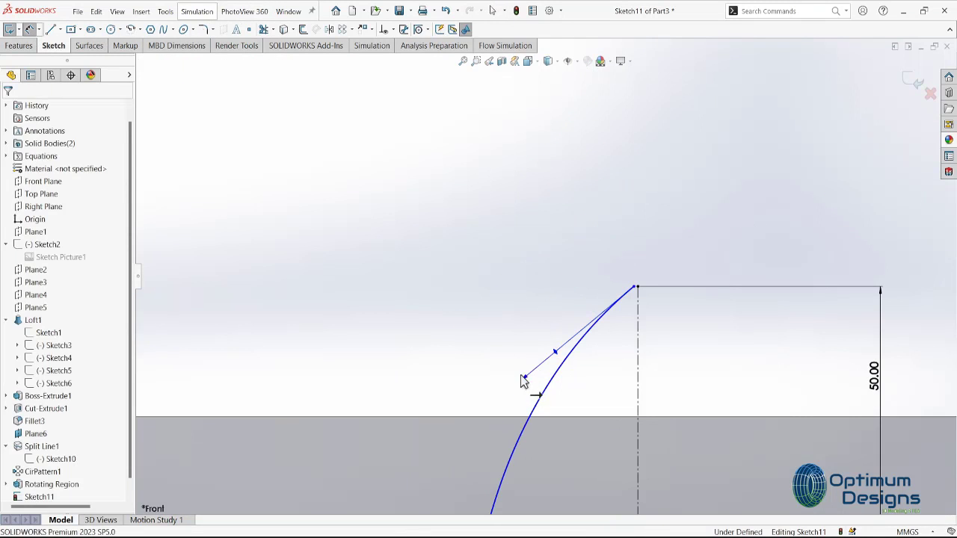
Step: Dimension the spline tangent to 60 mm and close the profile with lines to the centre axis
left_click(523, 378)
left_click(458, 251)
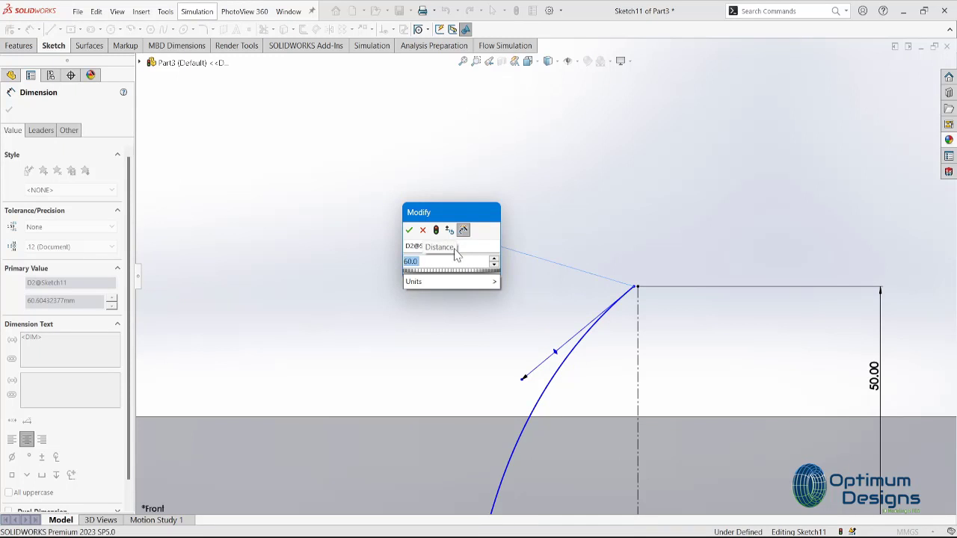
key("Return")
scroll(512, 288, "up", 5)
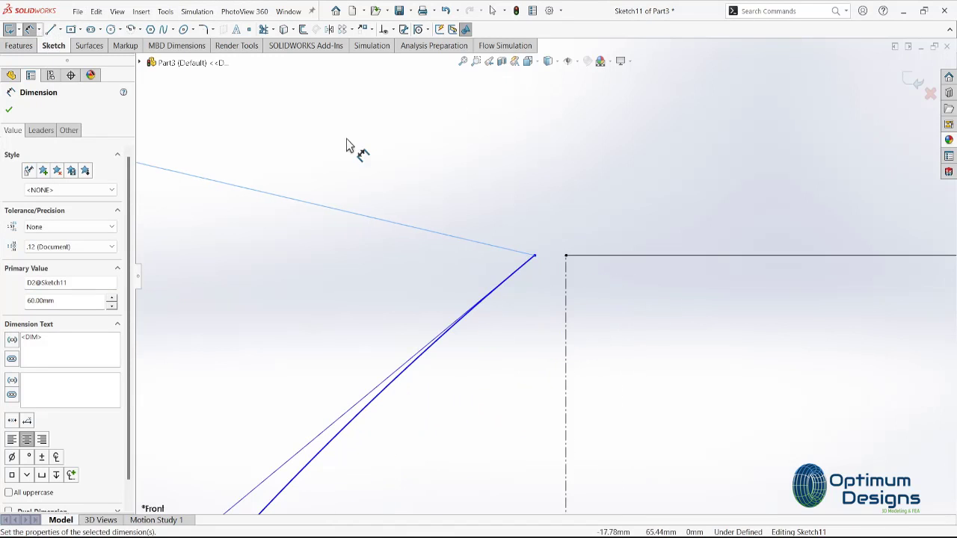
left_click(59, 29)
left_click(63, 40)
left_click(534, 256)
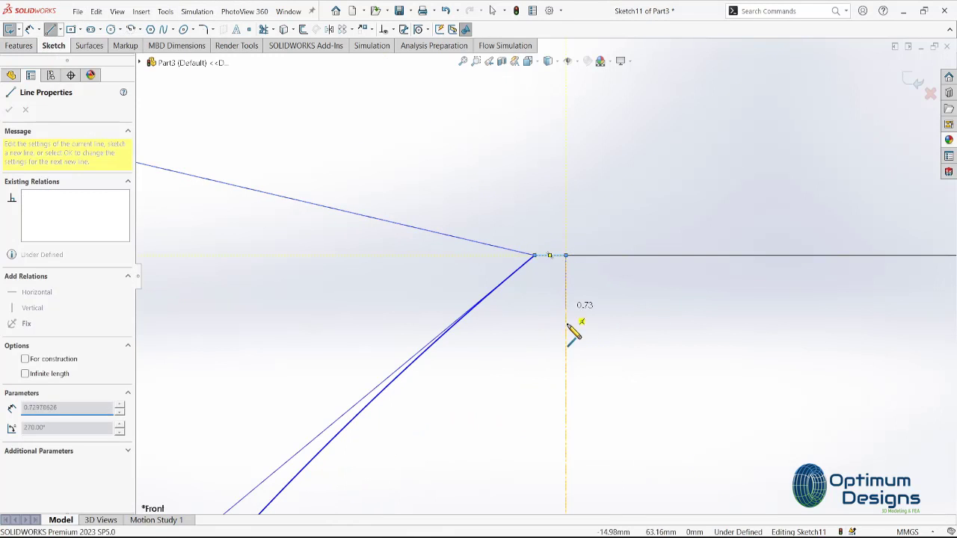
scroll(572, 373, "down", 5)
left_click(523, 345)
key("Escape")
left_click(19, 45)
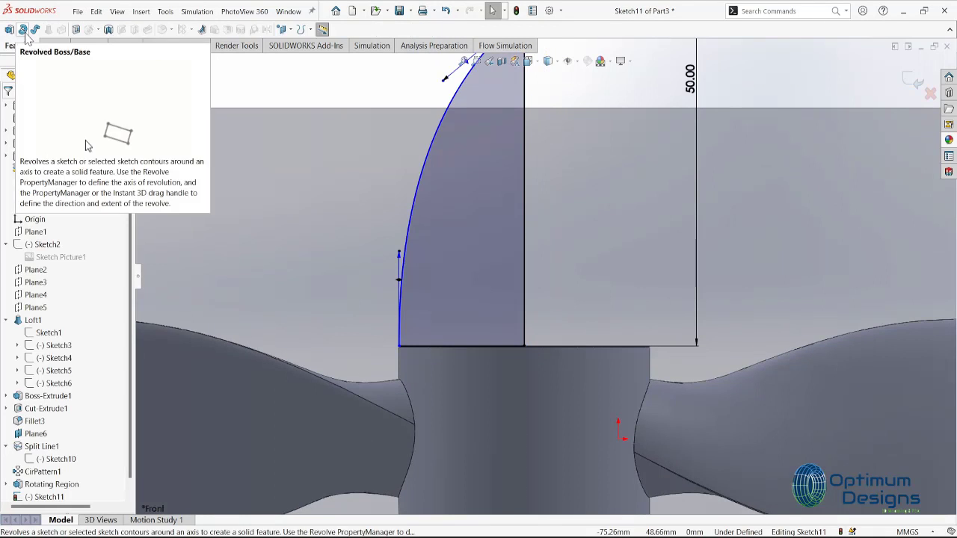
left_click(22, 30)
Step: Revolve the nose profile about the vertical line as a separate body, with Merge result unchecked
left_click(523, 211)
key("Return")
scroll(523, 201, "down", 5)
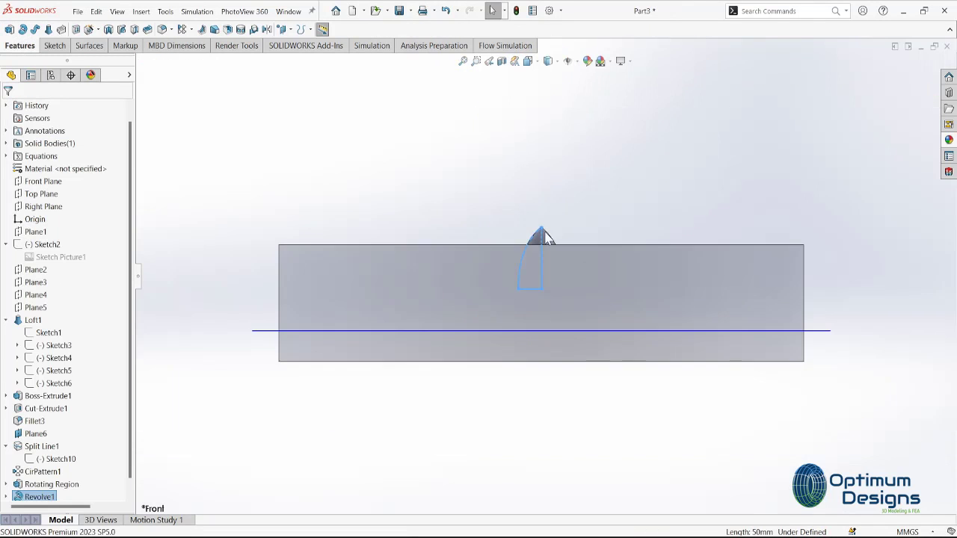
middle_click_drag(541, 426, 583, 406)
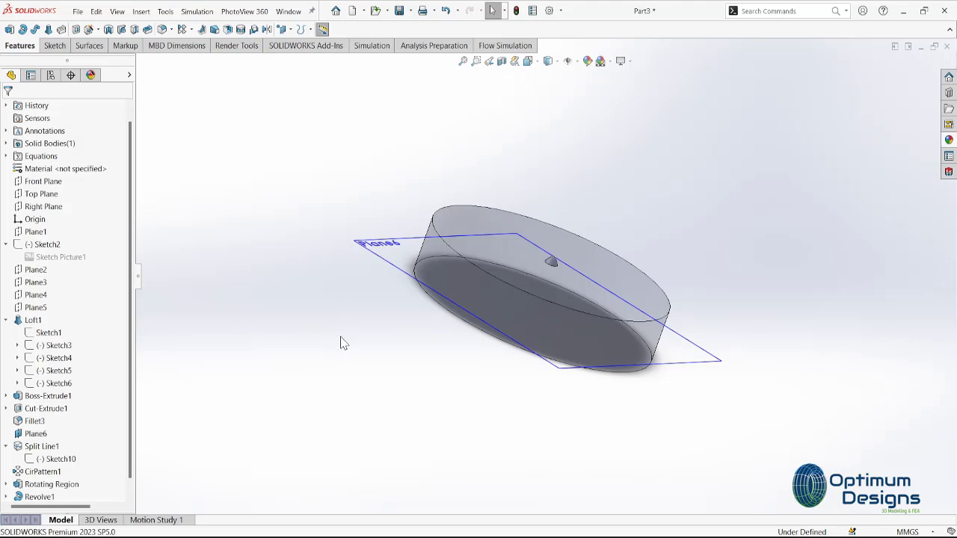
right_click(38, 496)
left_click(39, 306)
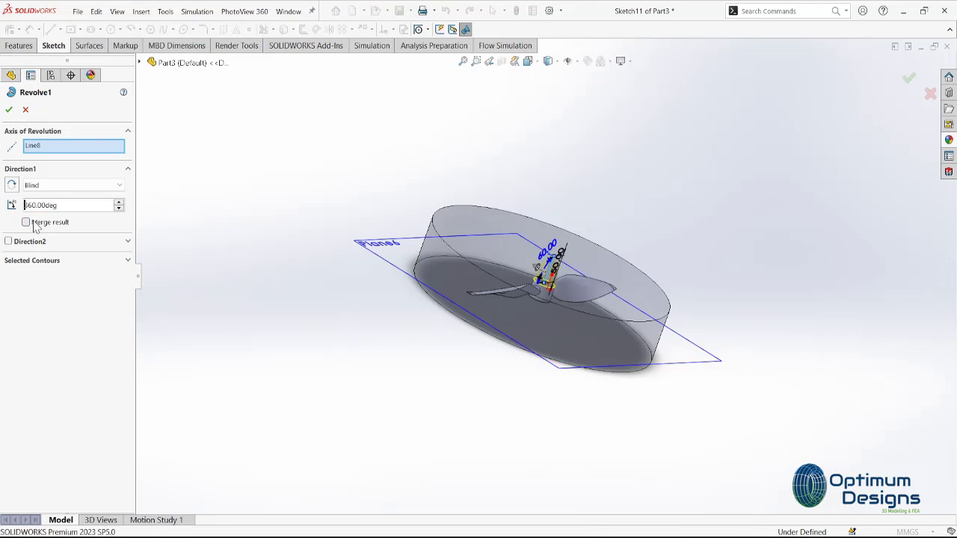
left_click(9, 109)
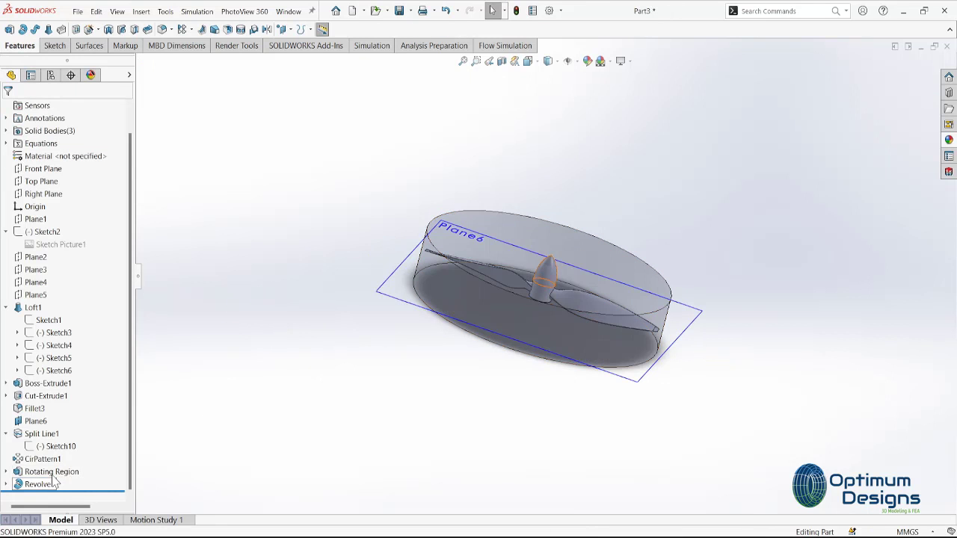
Step: Combine the CirPattern1 and Revolve1 bodies into one and switch to the isometric view
left_click(6, 131)
left_click(53, 143)
left_click(50, 168, "ctrl")
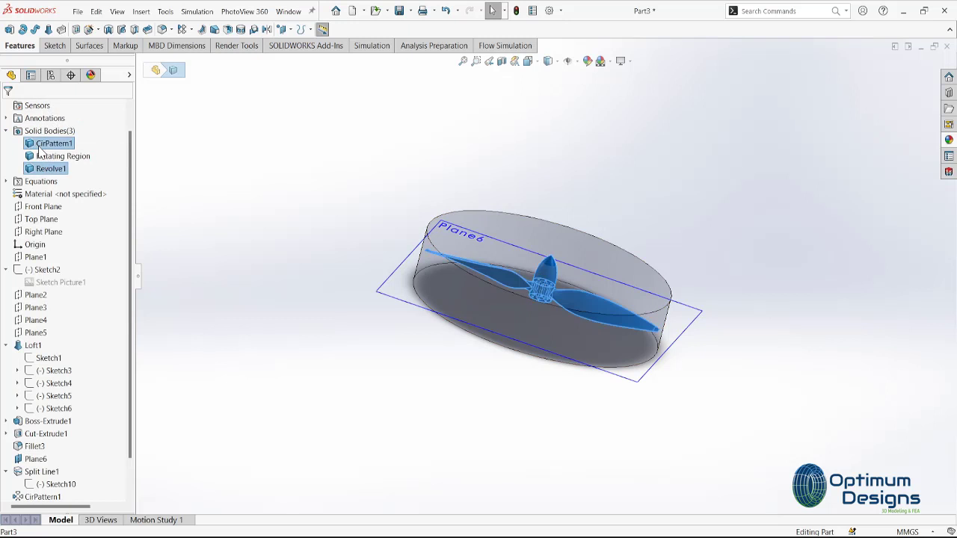
right_click(41, 152)
left_click(73, 220)
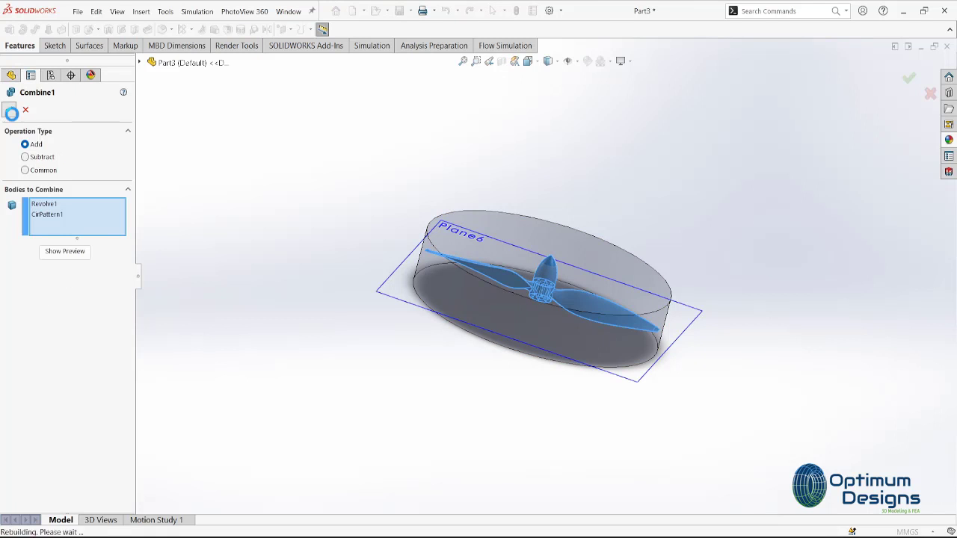
scroll(649, 344, "down", 5)
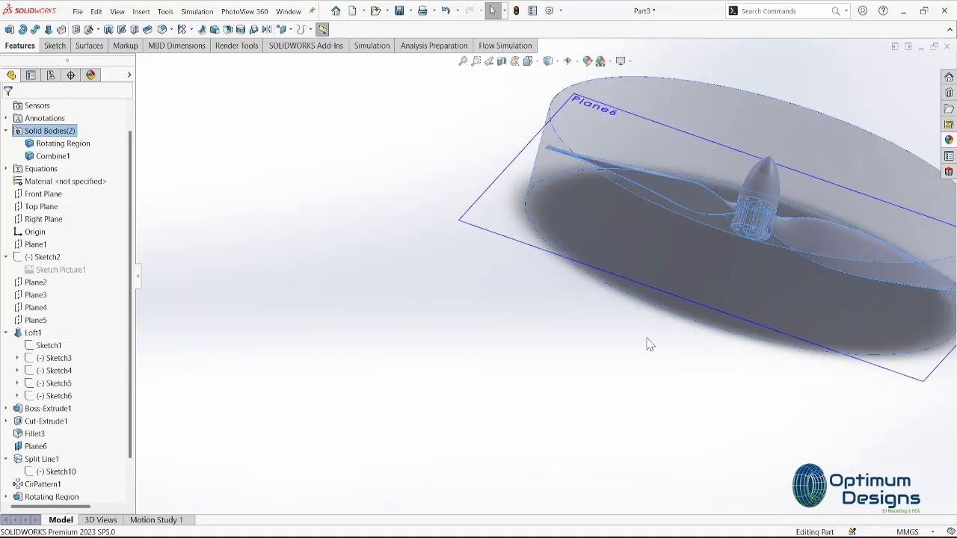
key("space")
left_click(485, 309)
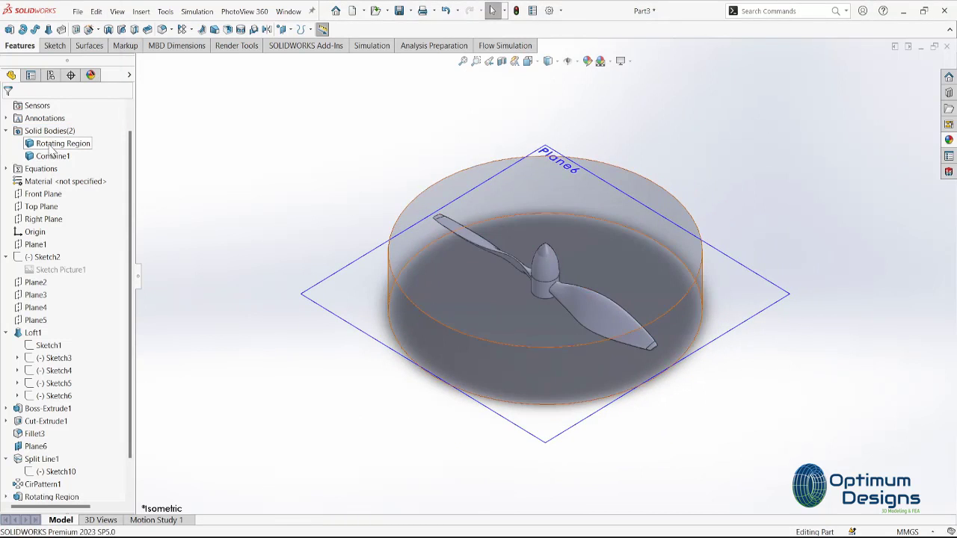
Step: Assign 7075-O (SS) aluminium as the part material, found by searching '707'
right_click(72, 182)
left_click(111, 189)
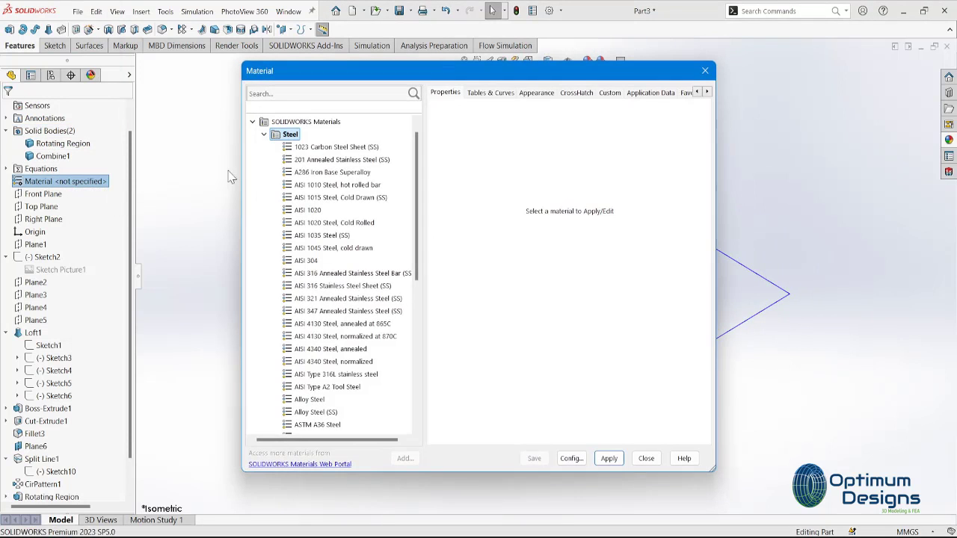
left_click(301, 94)
type("707")
left_click(312, 185)
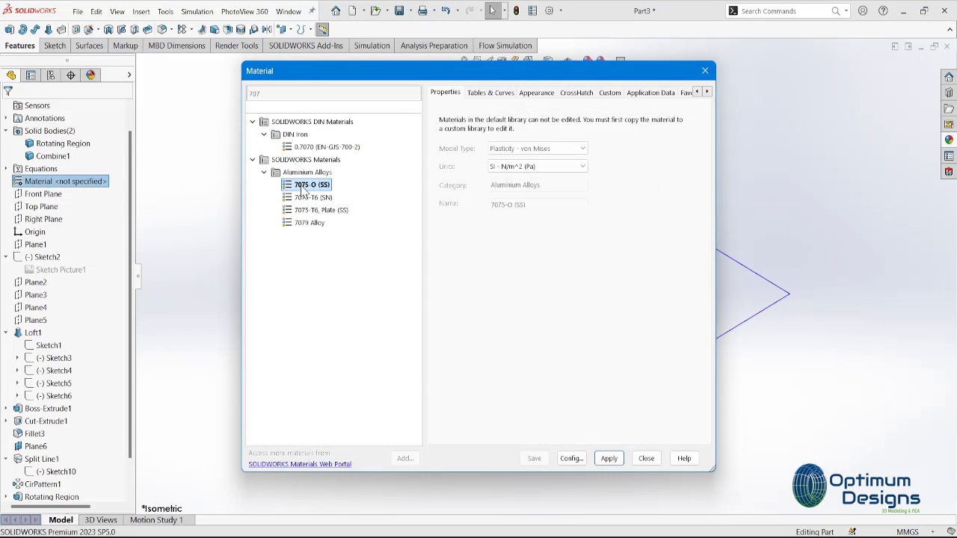
left_click(609, 459)
Step: Hide Plane6, return to the isometric view, and cancel the Save As dialog
right_click(716, 255)
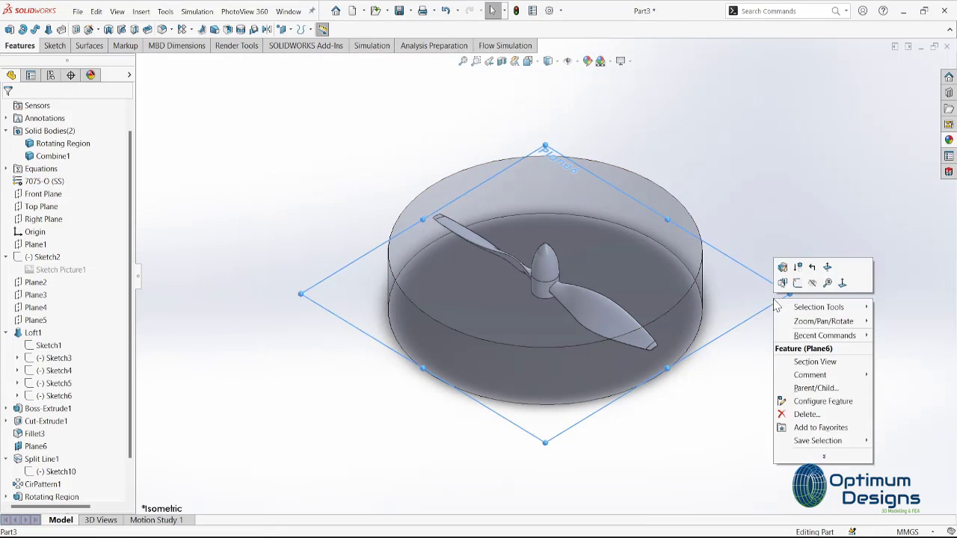
left_click(807, 278)
key("space")
left_click(417, 340)
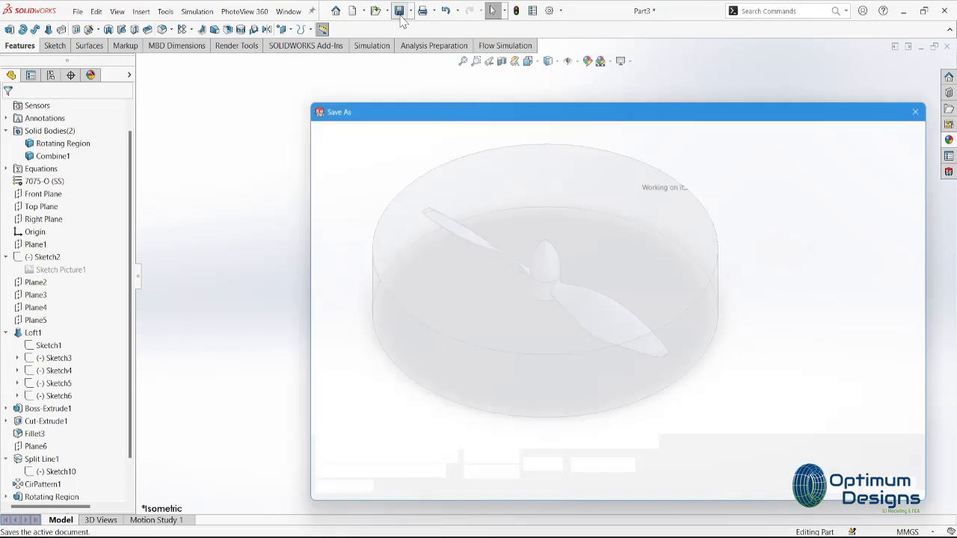
left_click(399, 10)
key("Home")
key("Right")
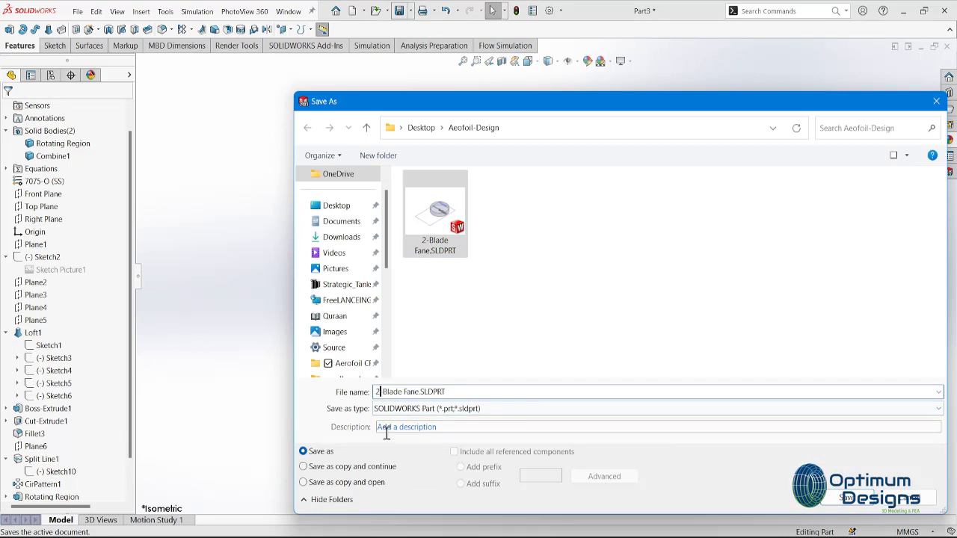
key("Return")
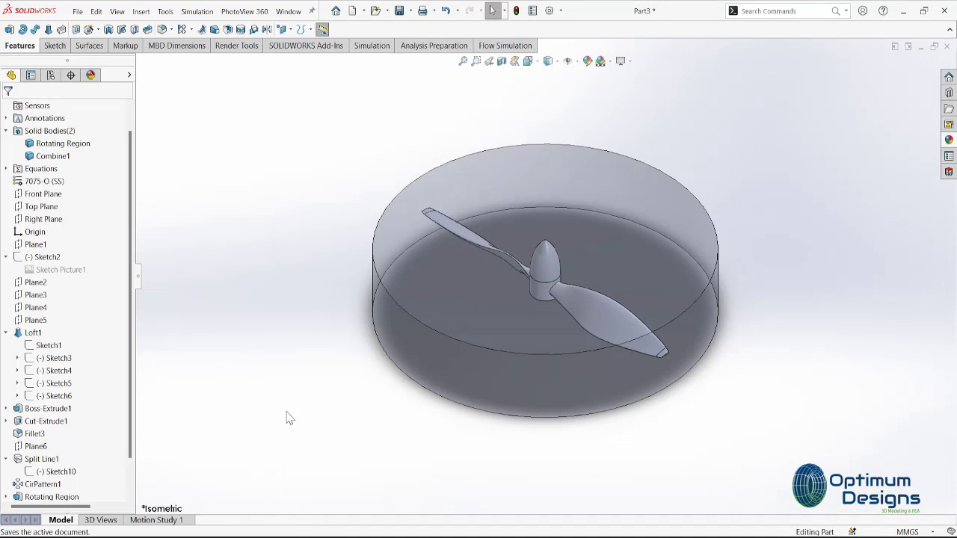
scroll(131, 449, "down", 2)
Step: Raise CirPattern1 to 4 blade instances, then roll forward to restore the nose and rotating region
left_click_drag(111, 491, 111, 449)
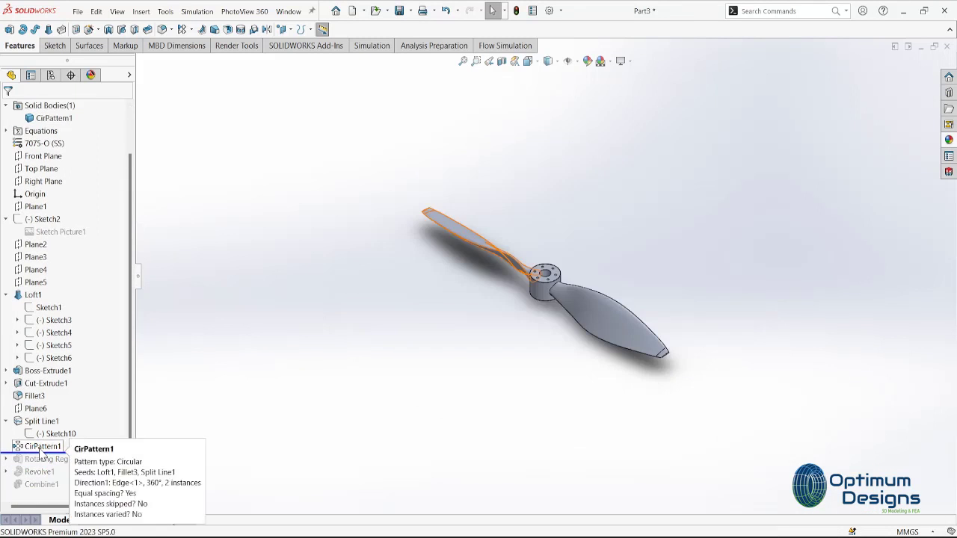
right_click(33, 446)
left_click(48, 280)
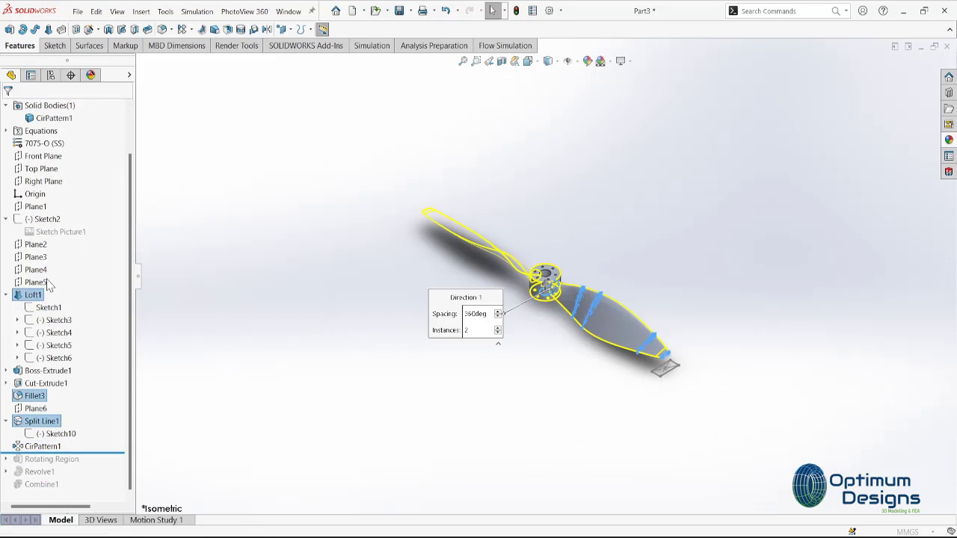
left_click(119, 216)
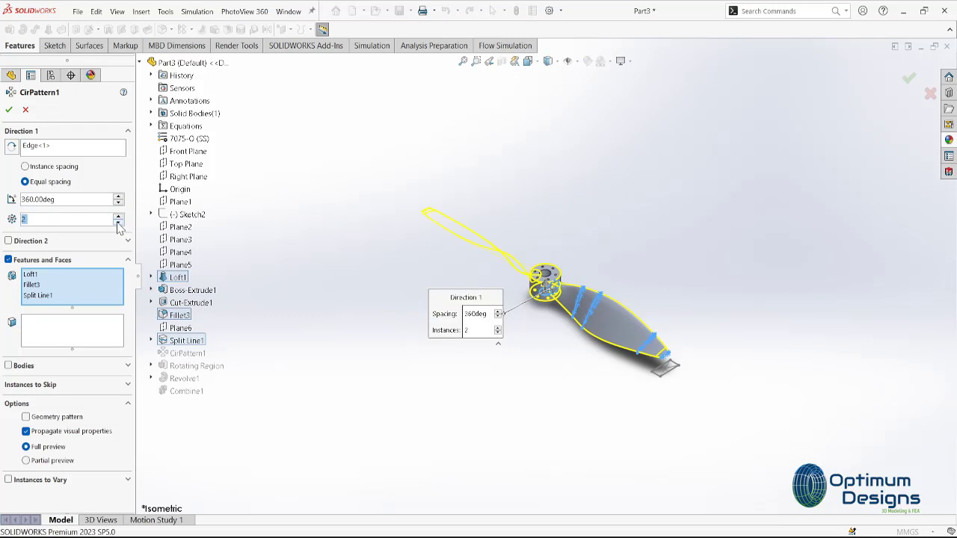
left_click(9, 109)
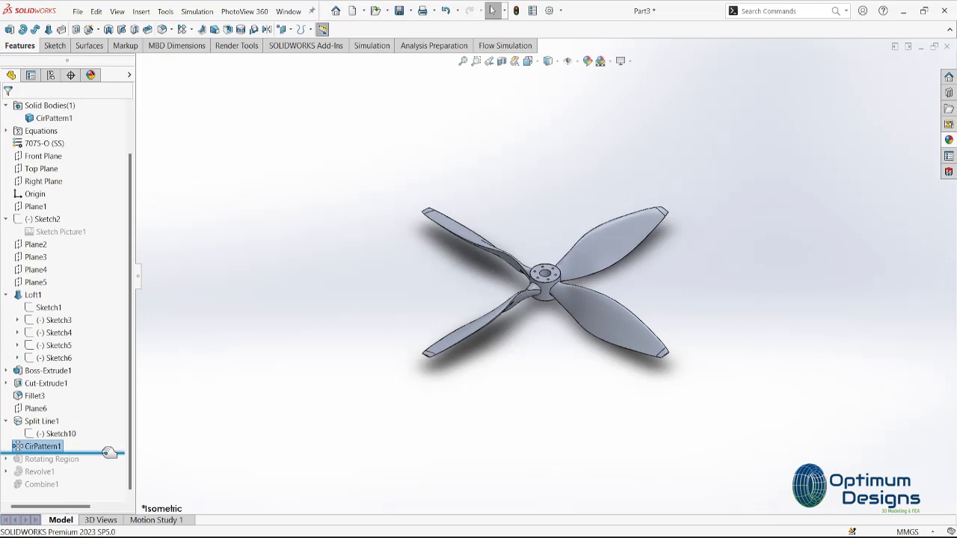
left_click_drag(109, 453, 105, 486)
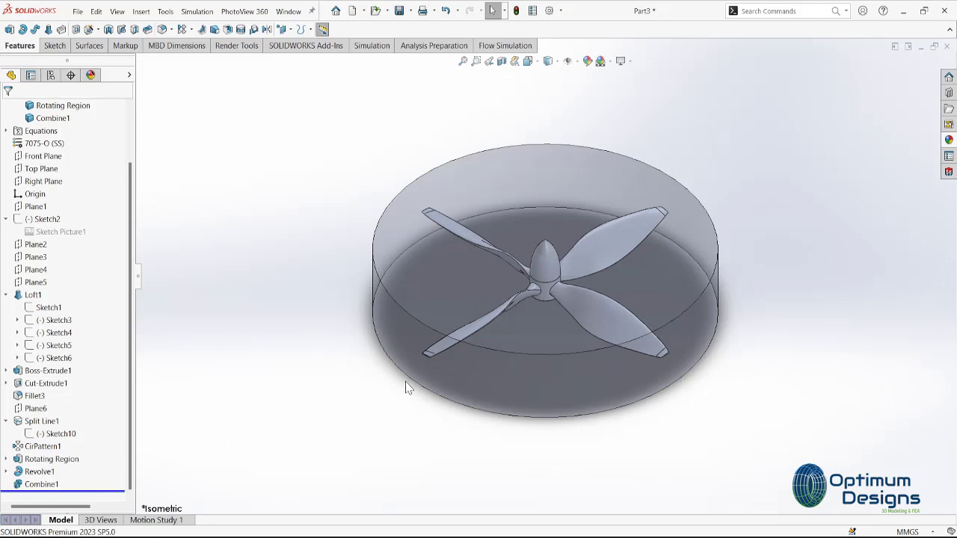
Step: Save the part as '4 Blade Fane', changing the blade count in the file name to 4
left_click(399, 11)
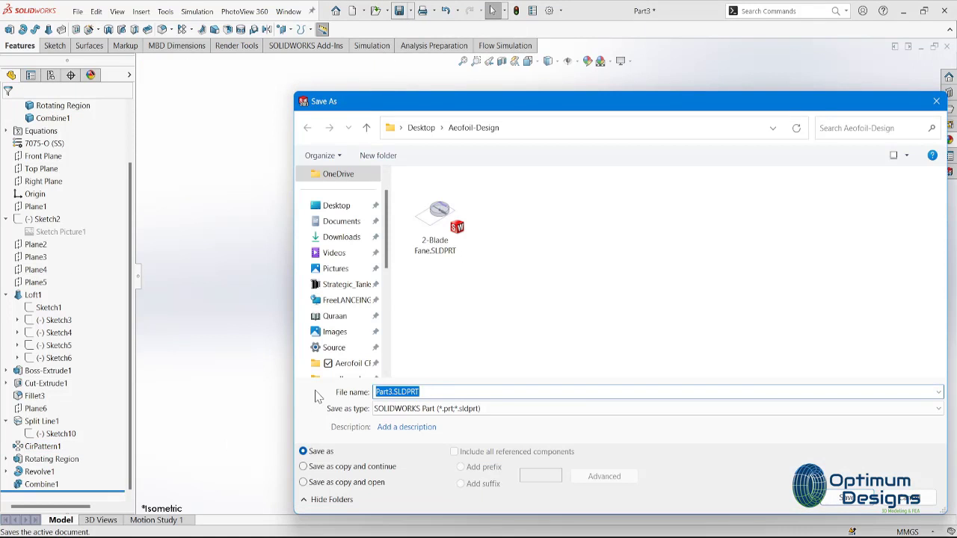
left_click(440, 217)
double_click(377, 392)
type("4-Blade Fane")
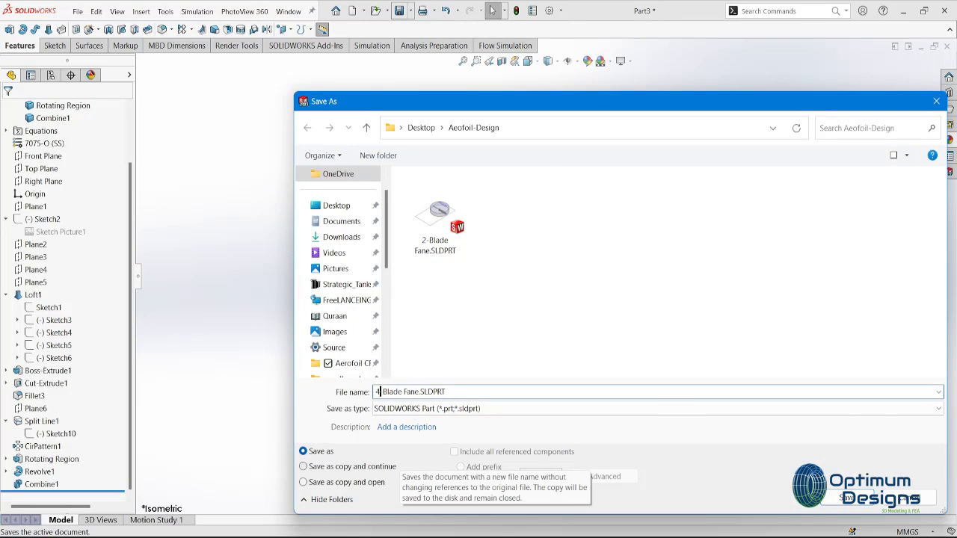
key("Return")
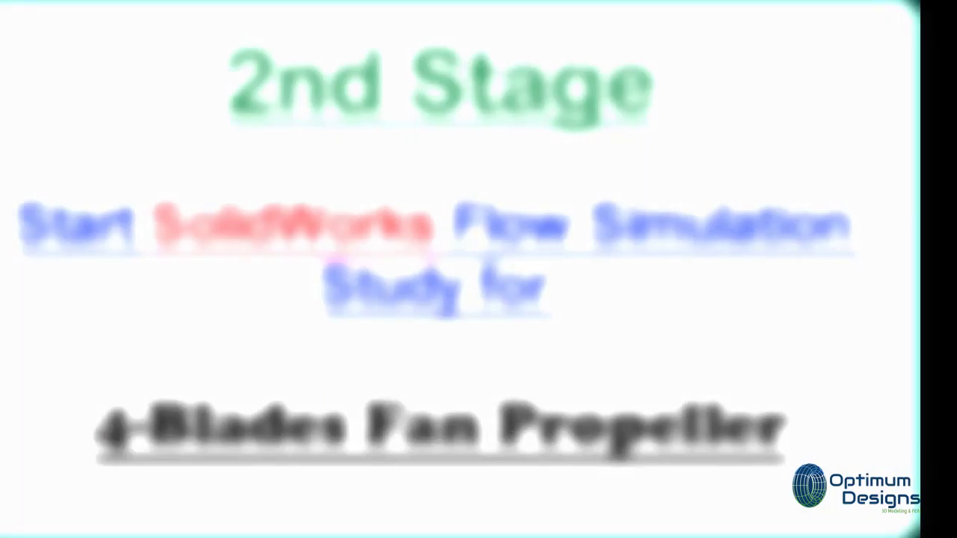
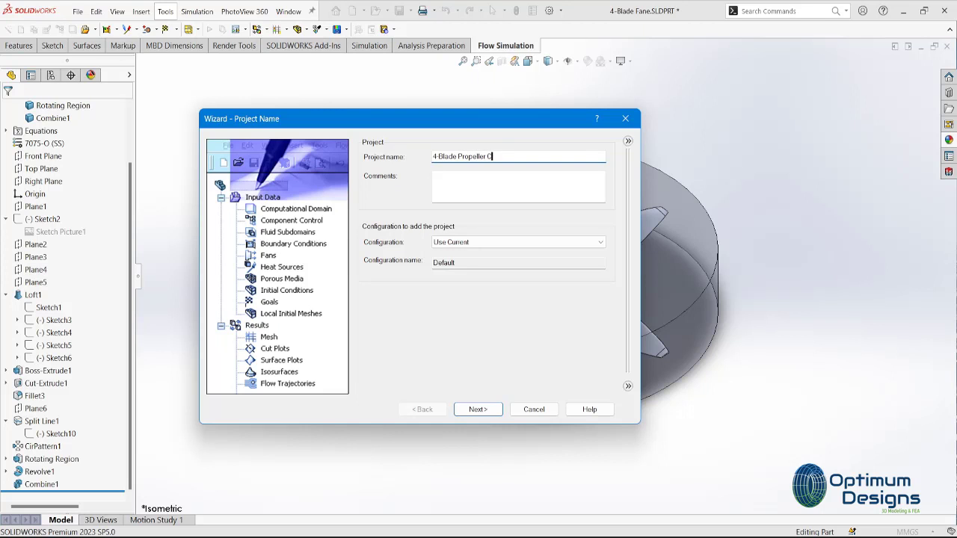
Step: Set the project units to bar for pressure and °C for temperature
left_click(476, 410)
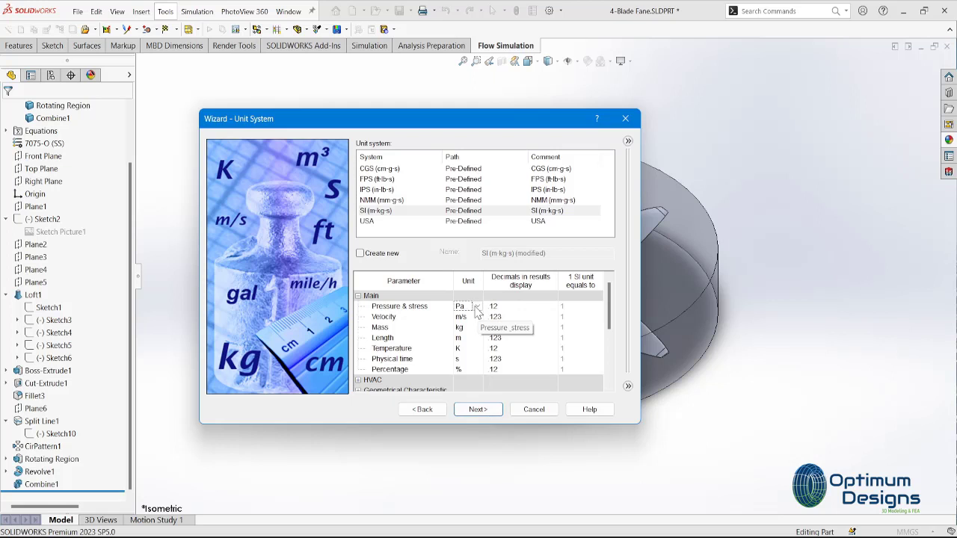
left_click(477, 307)
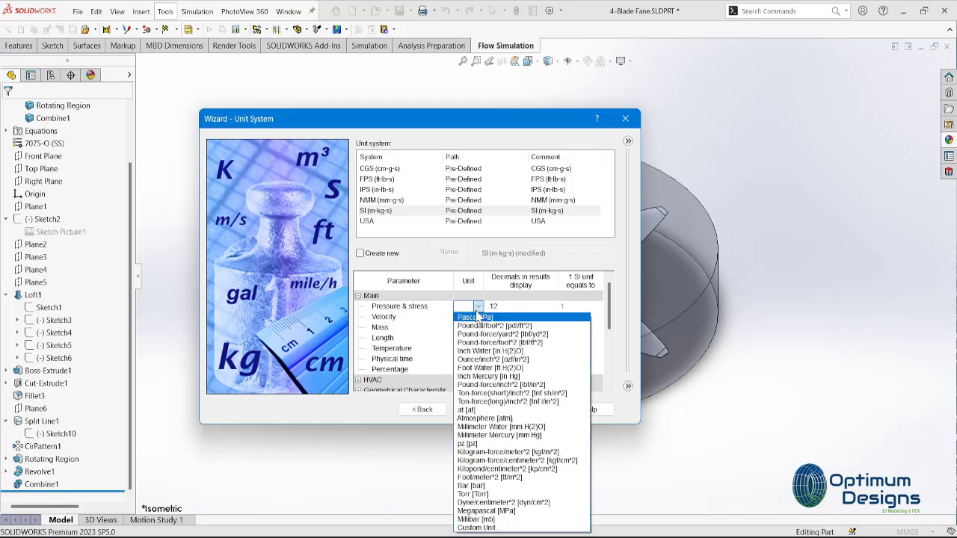
left_click(485, 492)
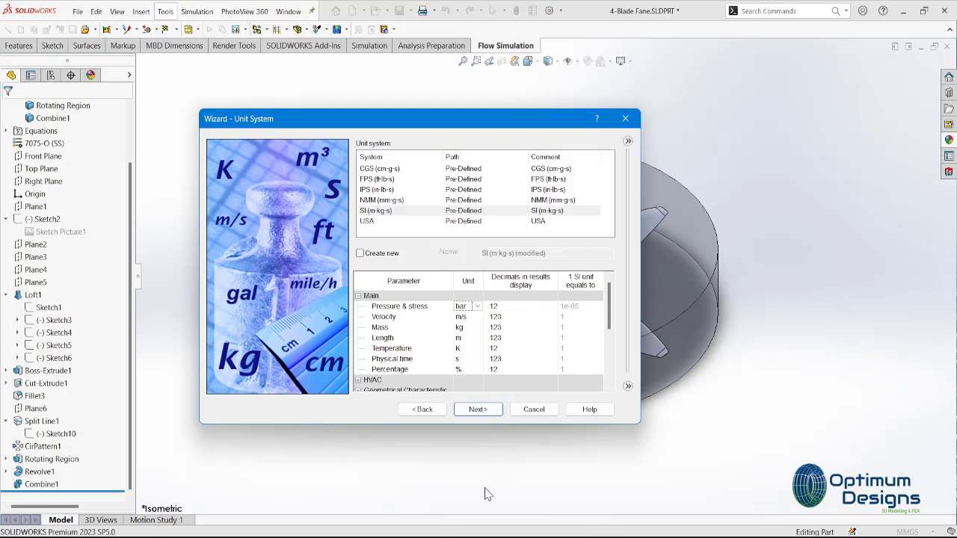
left_click(477, 349)
left_click(481, 394)
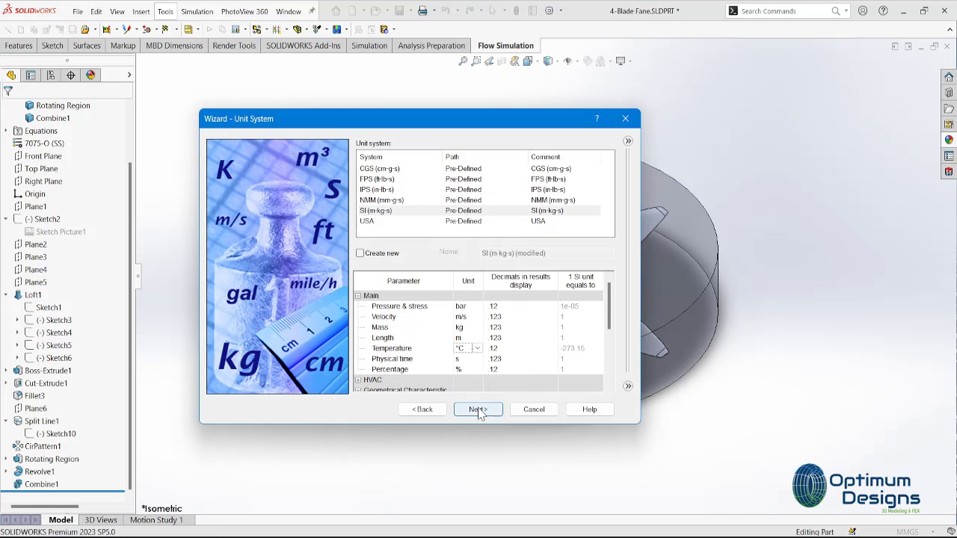
Step: Make the analysis external, excluding internal space, with rotation enabled
left_click(477, 409)
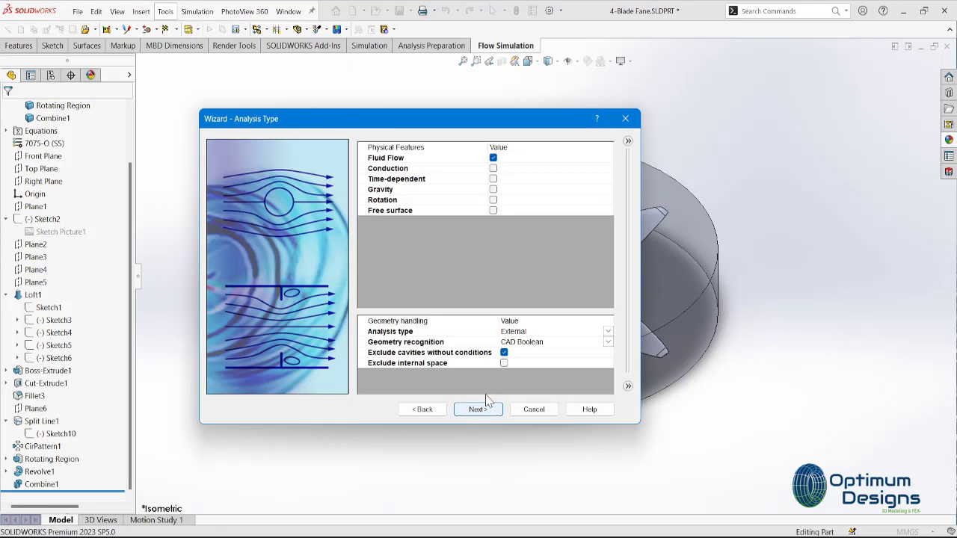
left_click(503, 363)
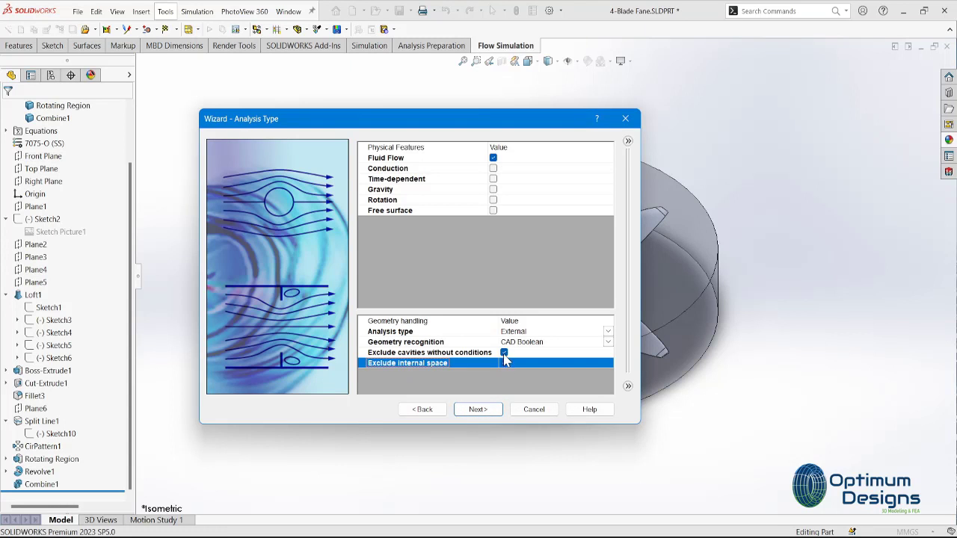
left_click(493, 201)
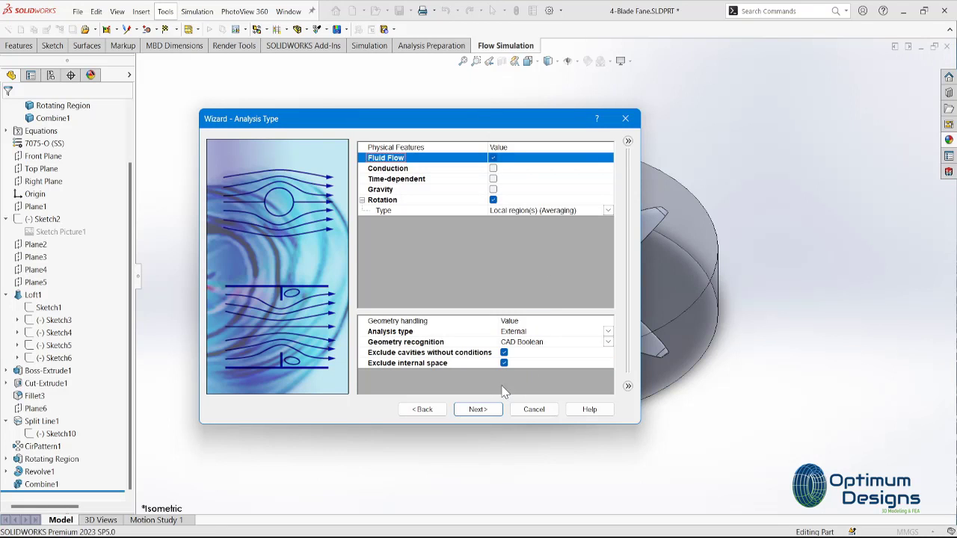
Step: Add Air as the project fluid and finish the wizard with default remaining settings
left_click(491, 413)
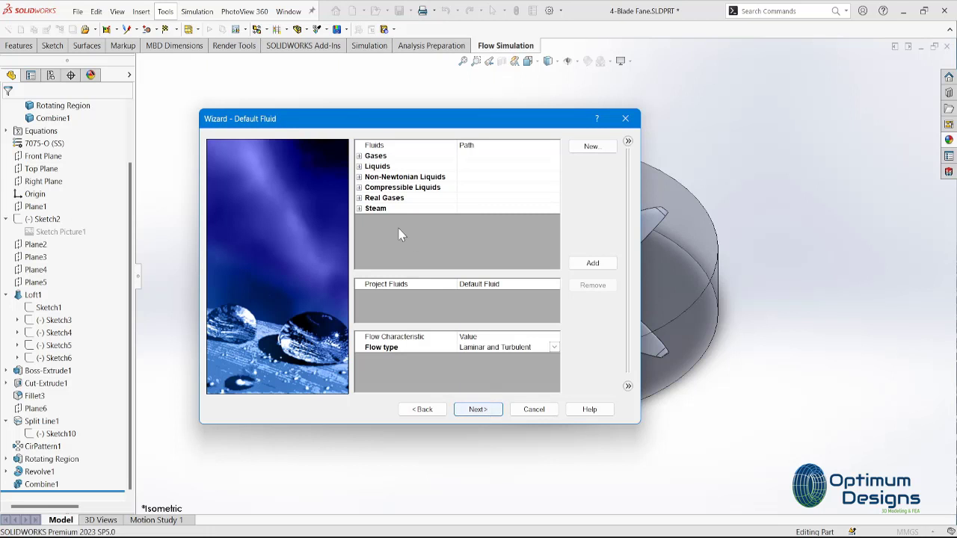
left_click(360, 156)
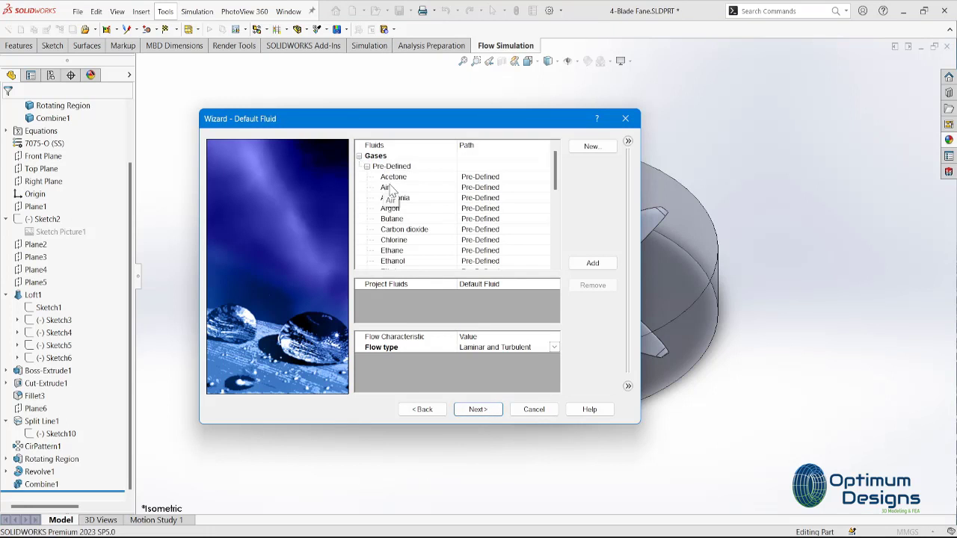
left_click(389, 189)
left_click(592, 263)
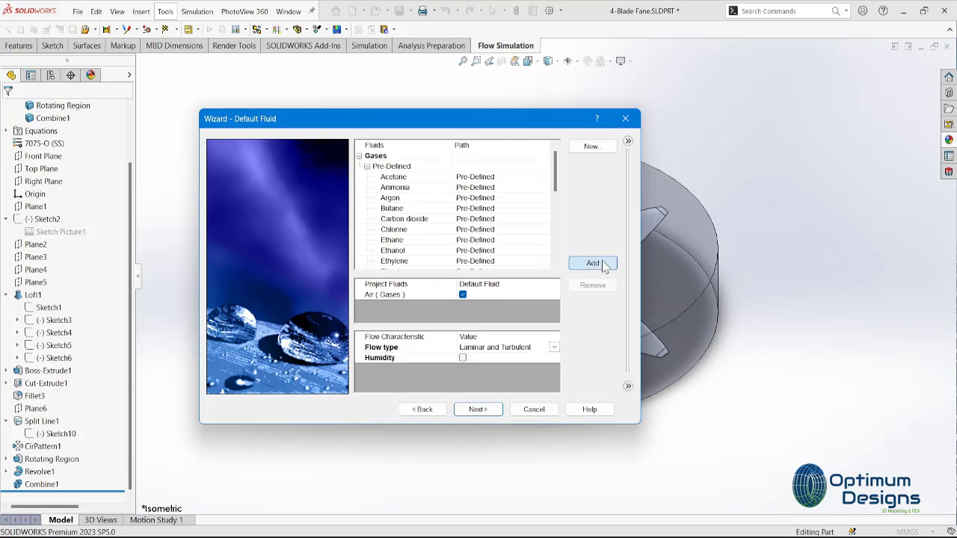
left_click(487, 419)
left_click(488, 420)
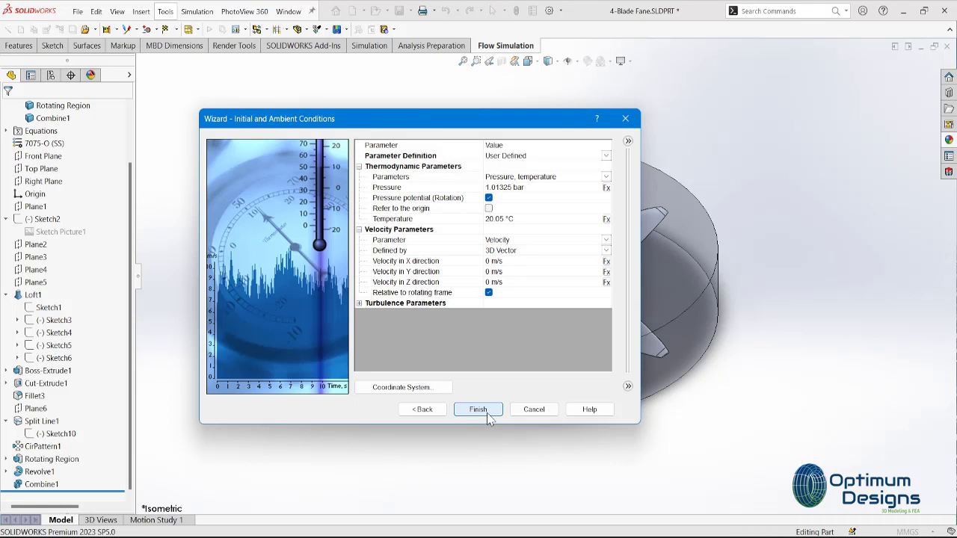
left_click(479, 410)
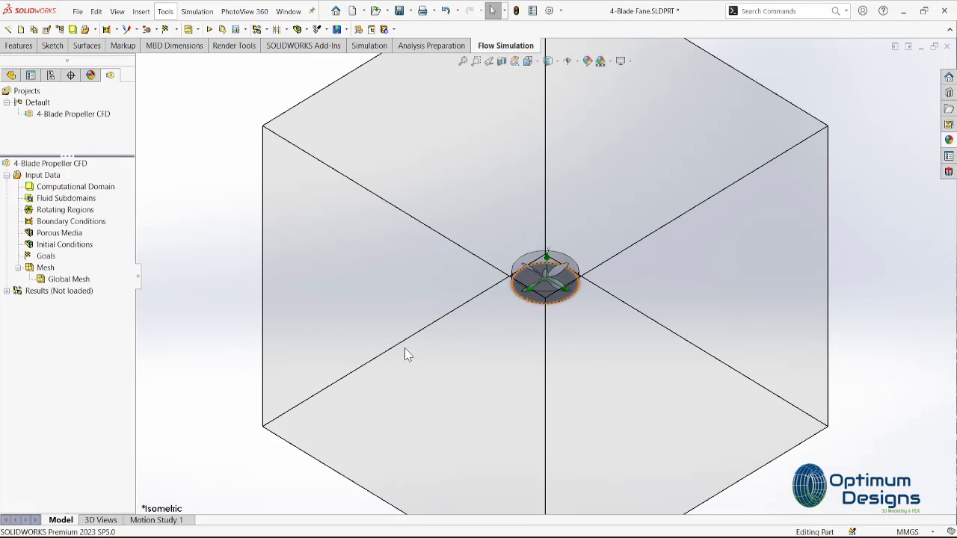
Step: In Front view, edit the Computational Domain and pull X min in to about -0.356 m
key("space")
scroll(403, 348, "down", 5)
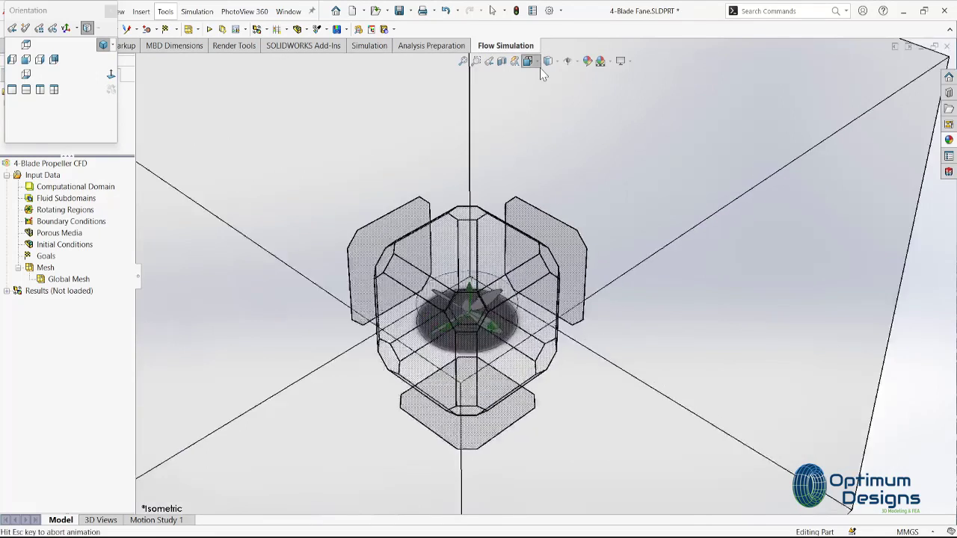
left_click(542, 73)
left_click(544, 106)
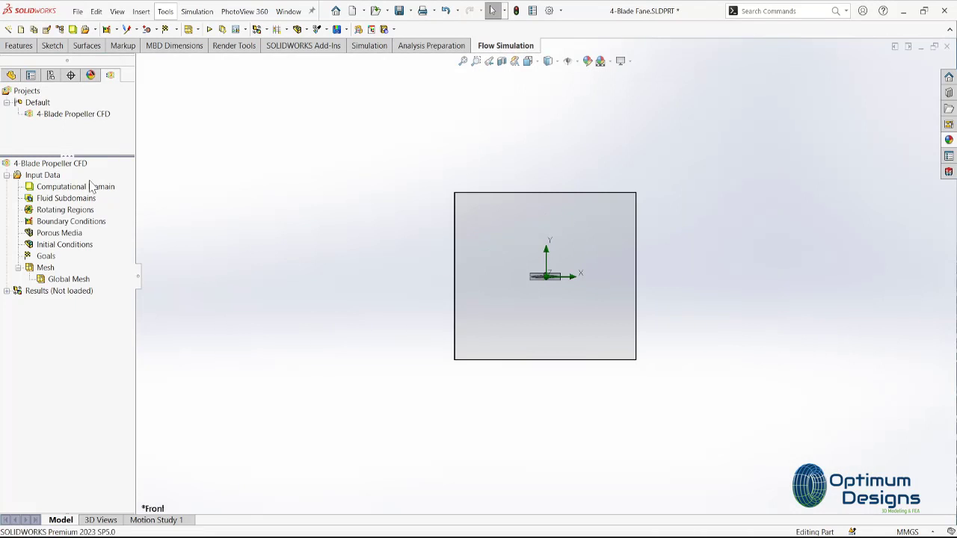
left_click(89, 188)
right_click(90, 188)
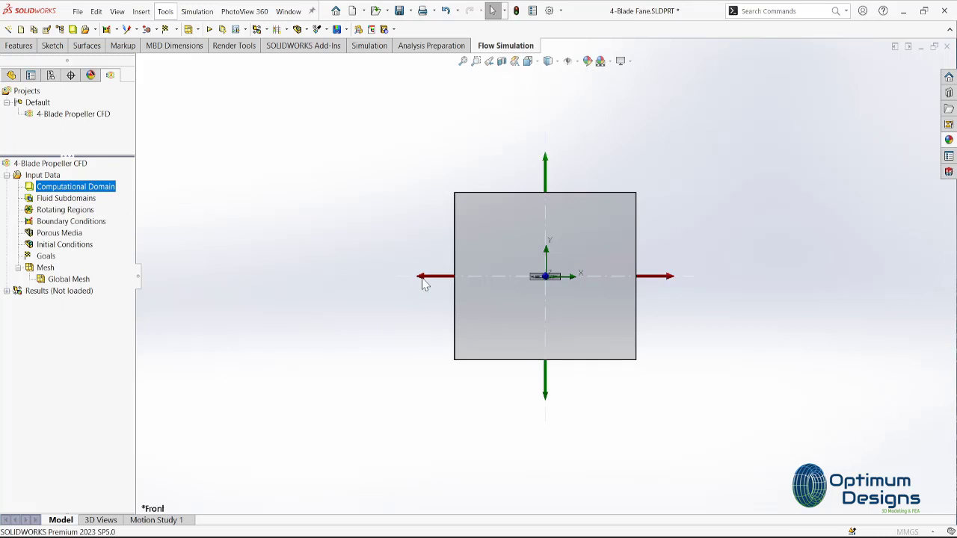
left_click_drag(422, 283, 521, 288)
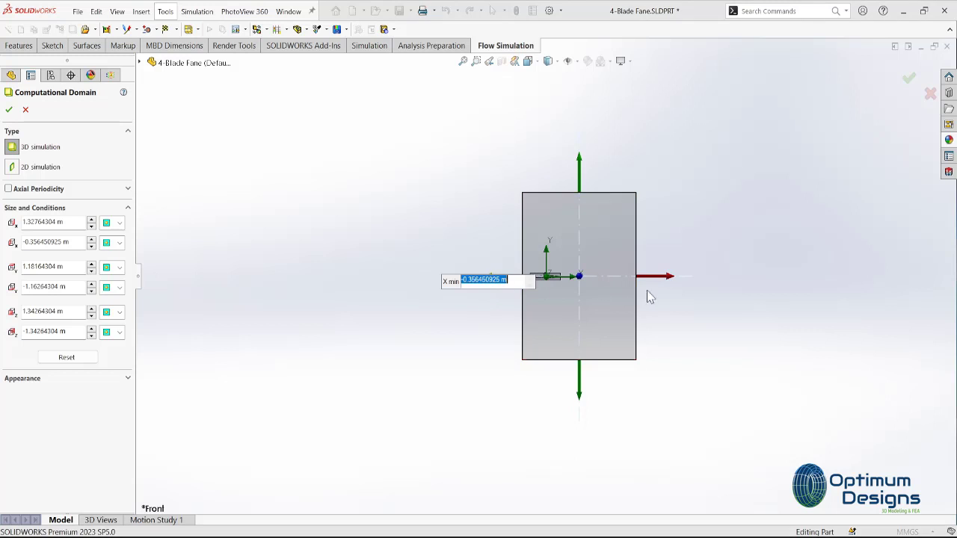
Step: Adjust the domain's X max, then set Y from about -0.48 to 0.47 m
left_click_drag(671, 275, 598, 284)
scroll(580, 313, "down", 3)
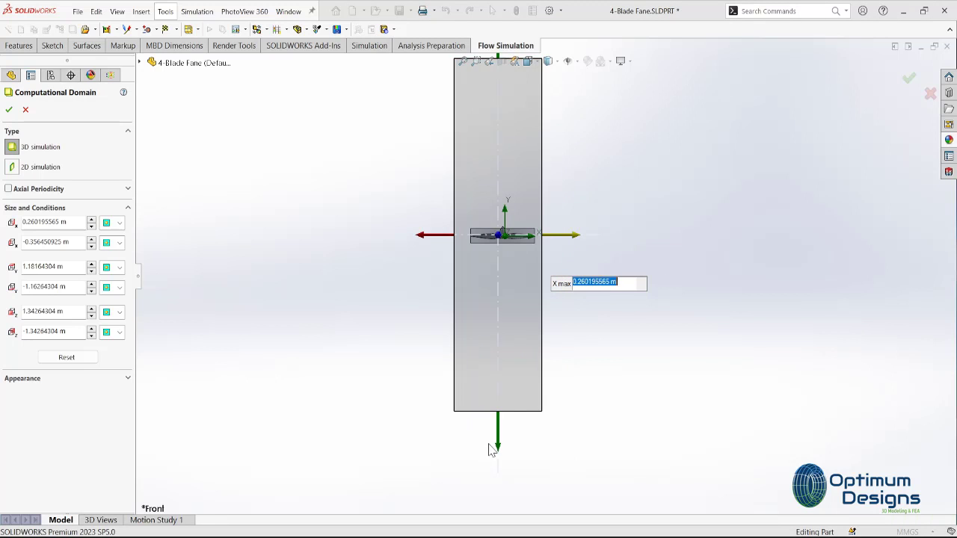
left_click(500, 448)
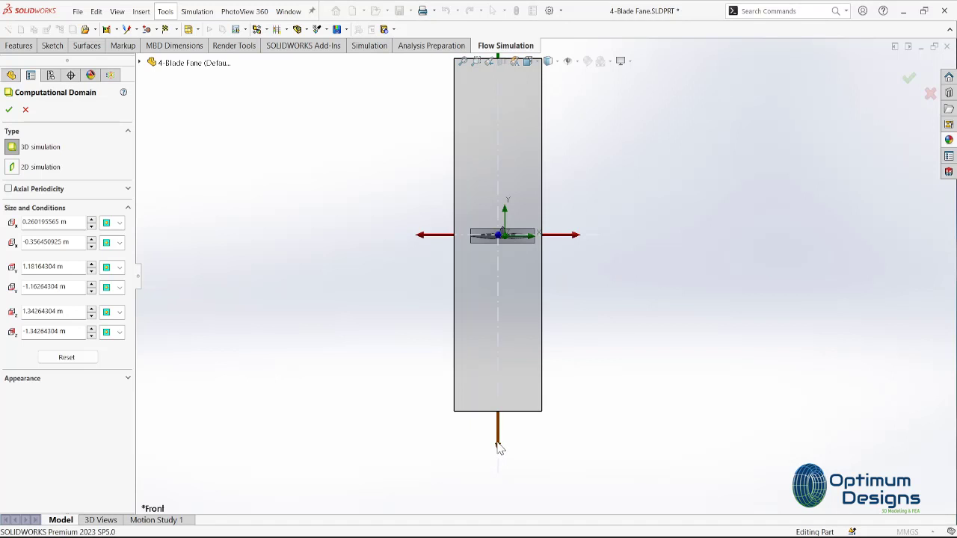
left_click_drag(499, 449, 504, 285)
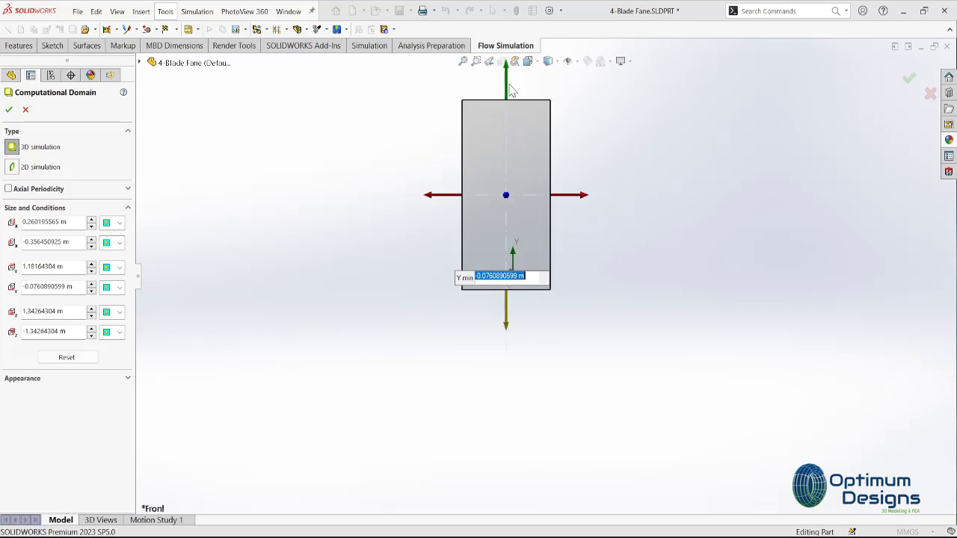
left_click_drag(508, 83, 514, 249)
scroll(523, 288, "down", 5)
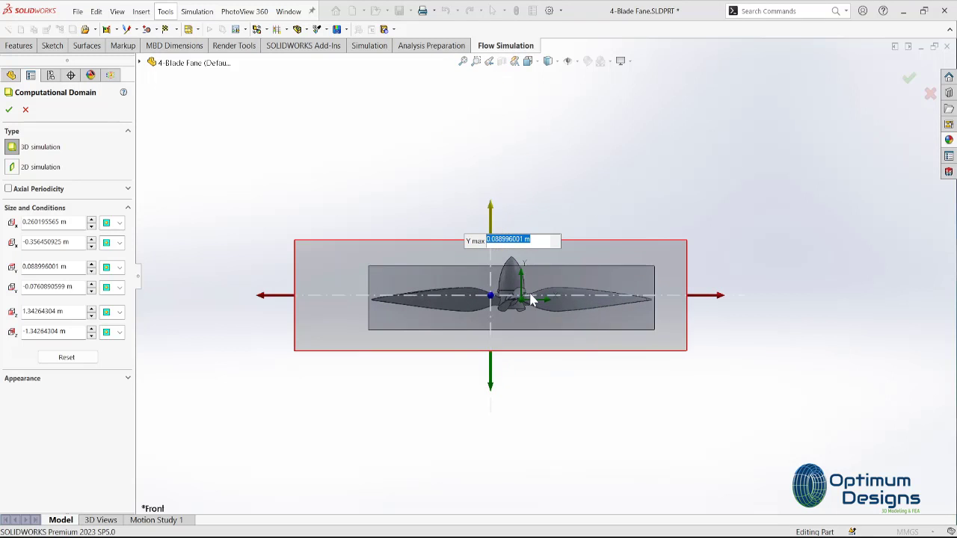
left_click_drag(492, 212, 504, 43)
left_click(489, 61)
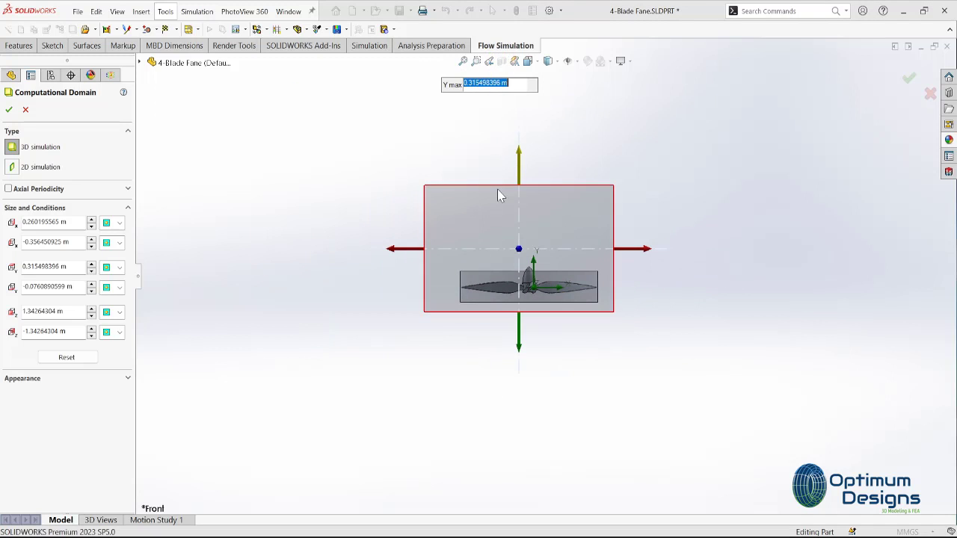
left_click_drag(523, 166, 524, 115)
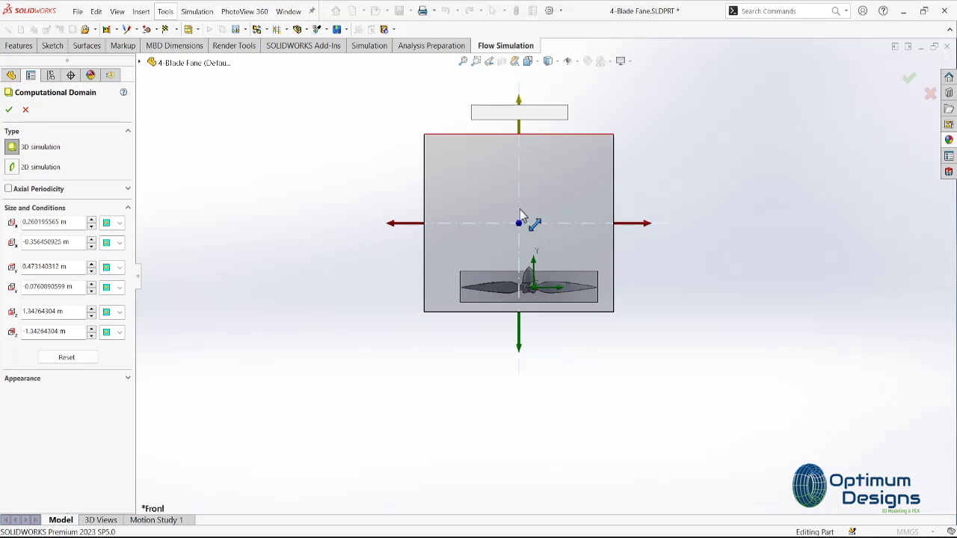
left_click_drag(521, 352, 516, 475)
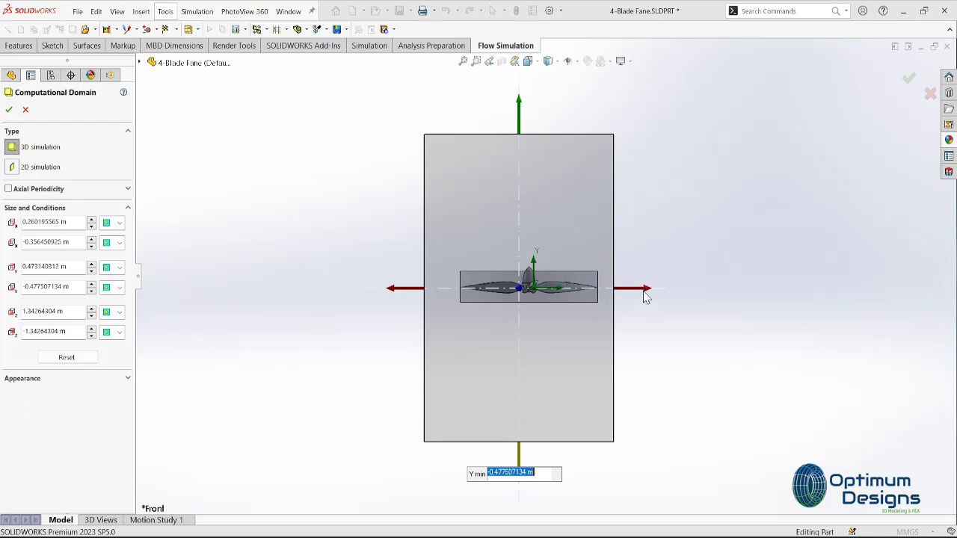
Step: Widen the domain in X to roughly -0.735 to 0.718 m
mouse_move(647, 291)
left_mouse_down()
mouse_move(807, 295)
mouse_move(781, 287)
left_mouse_up()
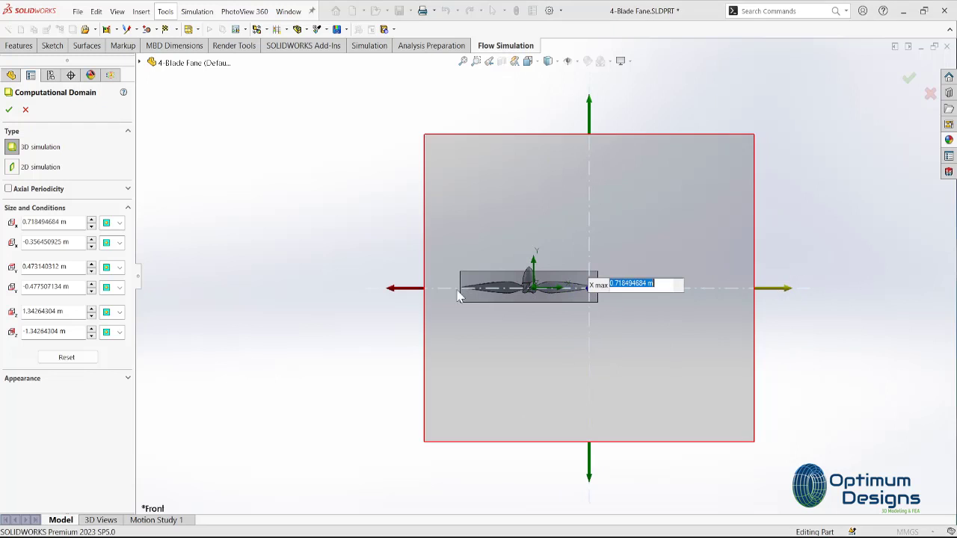
left_click(397, 296)
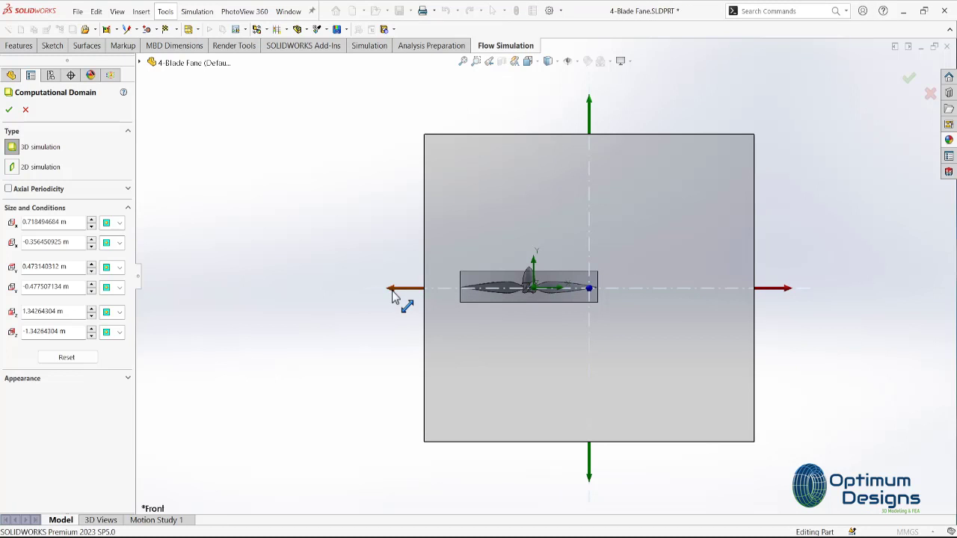
left_click_drag(389, 296, 274, 300)
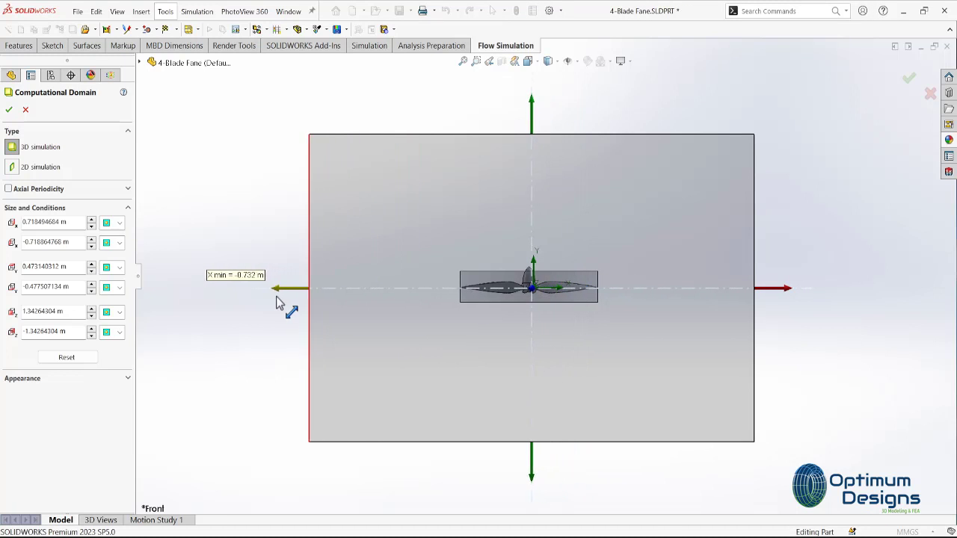
Step: Apply the resized computational domain and switch to the Top view
left_click(8, 111)
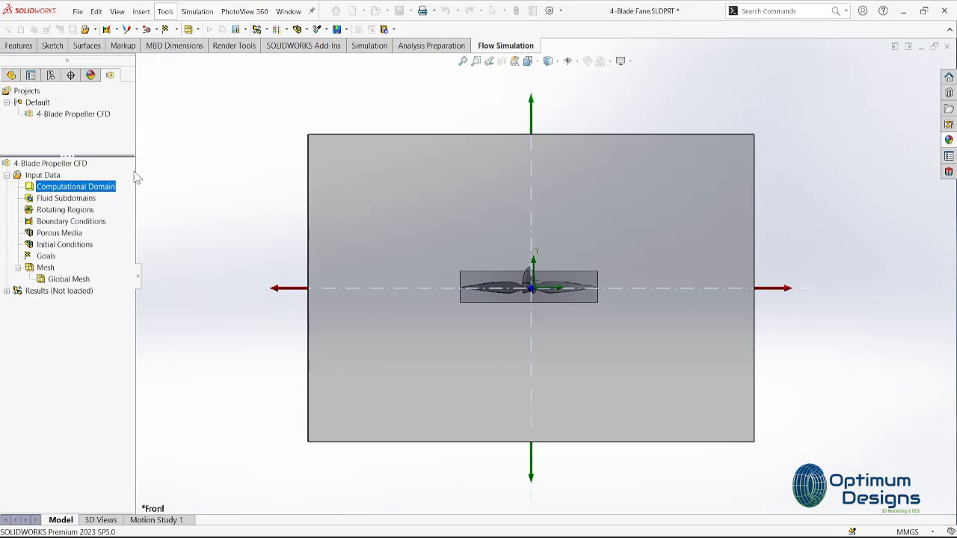
mouse_move(241, 188)
middle_mouse_down()
mouse_move(261, 189)
mouse_move(286, 249)
mouse_move(336, 179)
middle_mouse_up()
key("space")
left_click(527, 61)
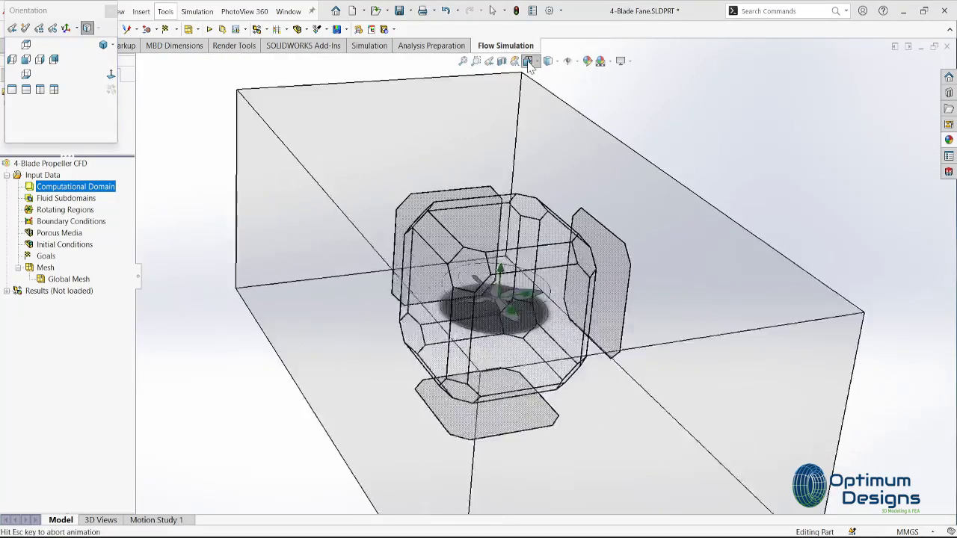
left_click(543, 90)
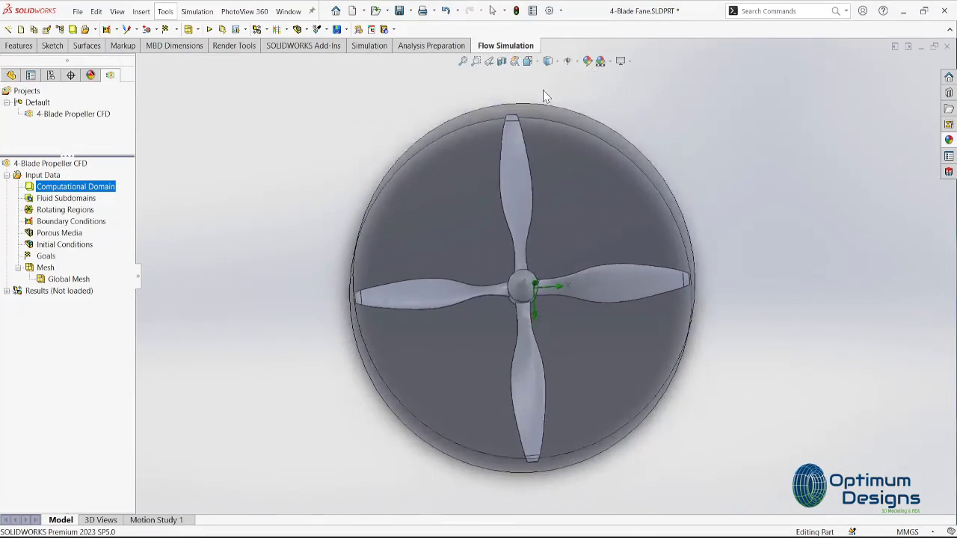
Step: Zoom in and bring up the Computational Domain's context menu
scroll(541, 207, "up", 2)
scroll(551, 234, "up", 2)
scroll(551, 239, "up", 2)
scroll(551, 239, "up", 2)
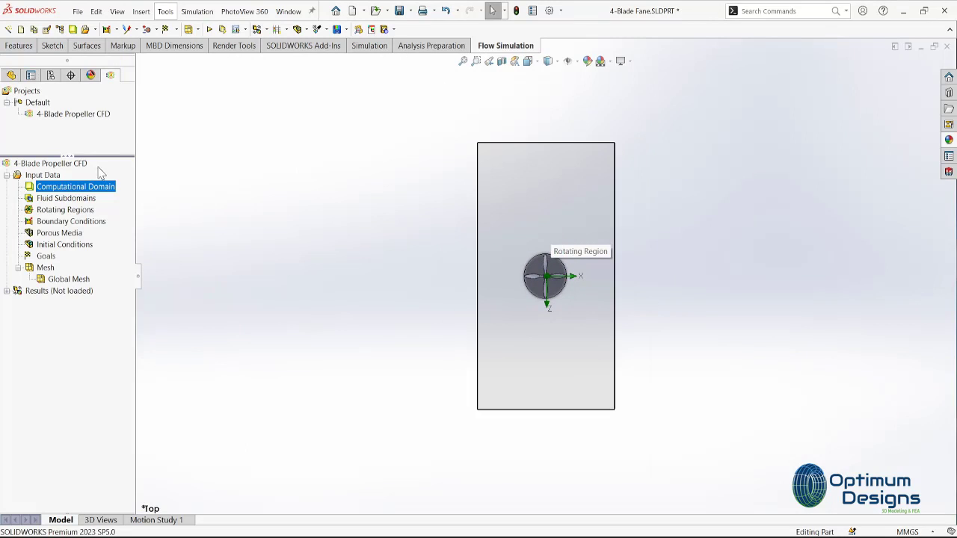
right_click(90, 184)
right_click(86, 189)
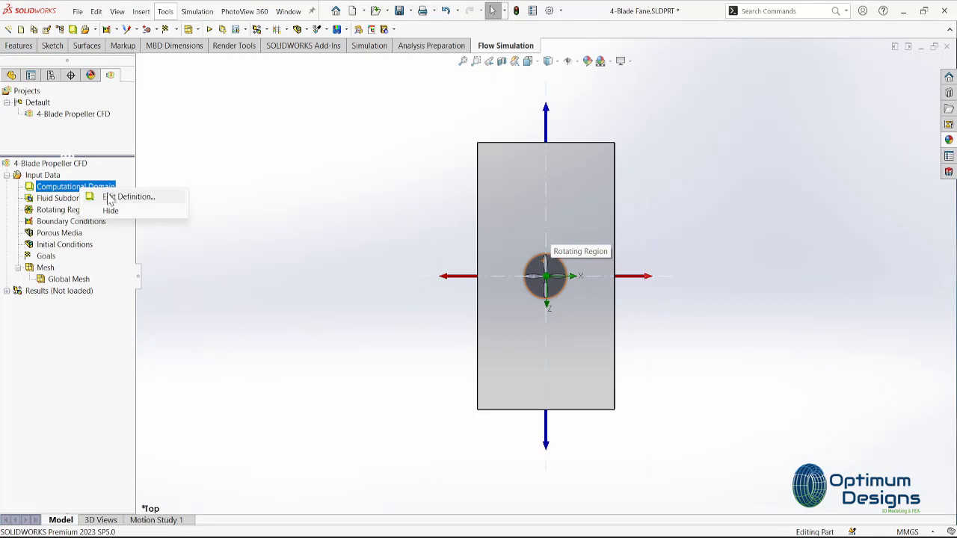
Step: Pull the domain's Z boundaries in to about -0.681 and 0.697 m and apply
left_click(112, 197)
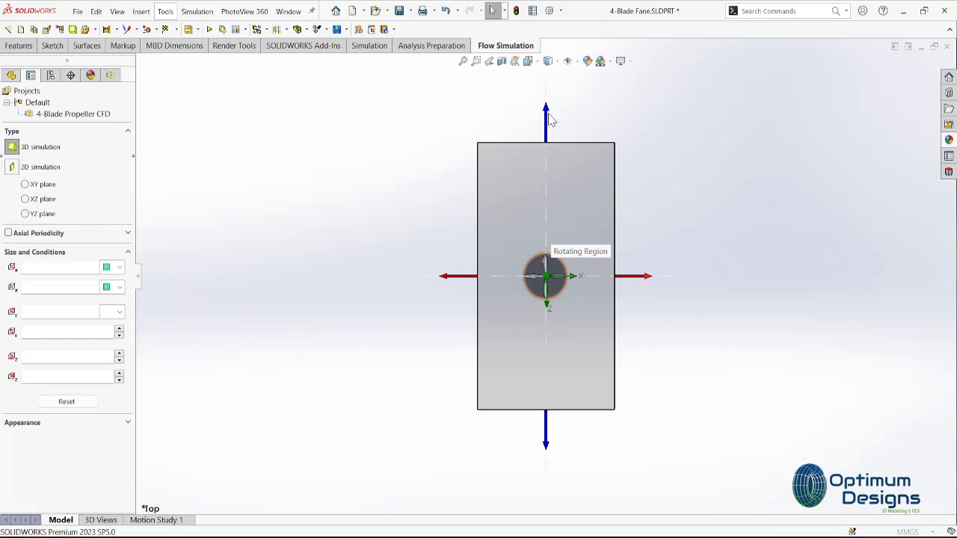
left_click_drag(548, 114, 546, 181)
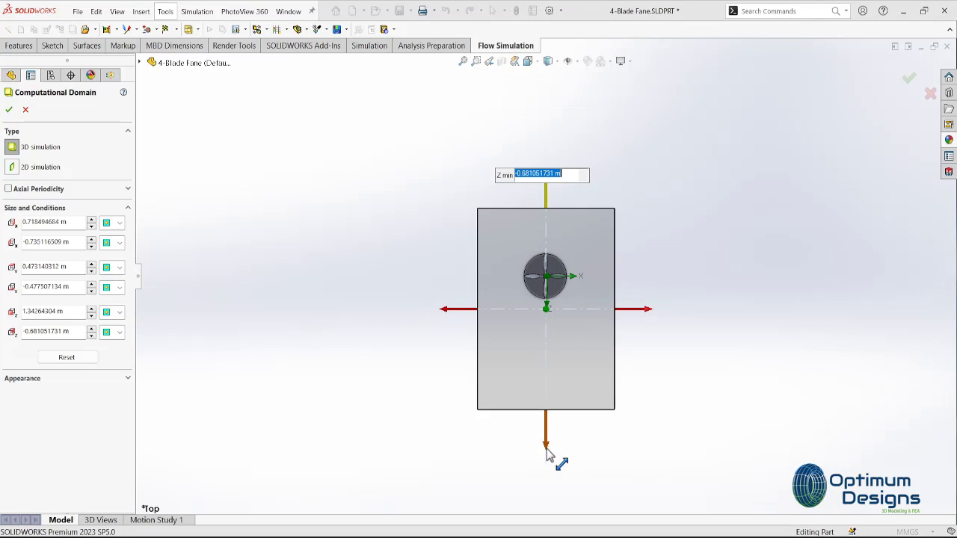
left_click_drag(549, 453, 548, 390)
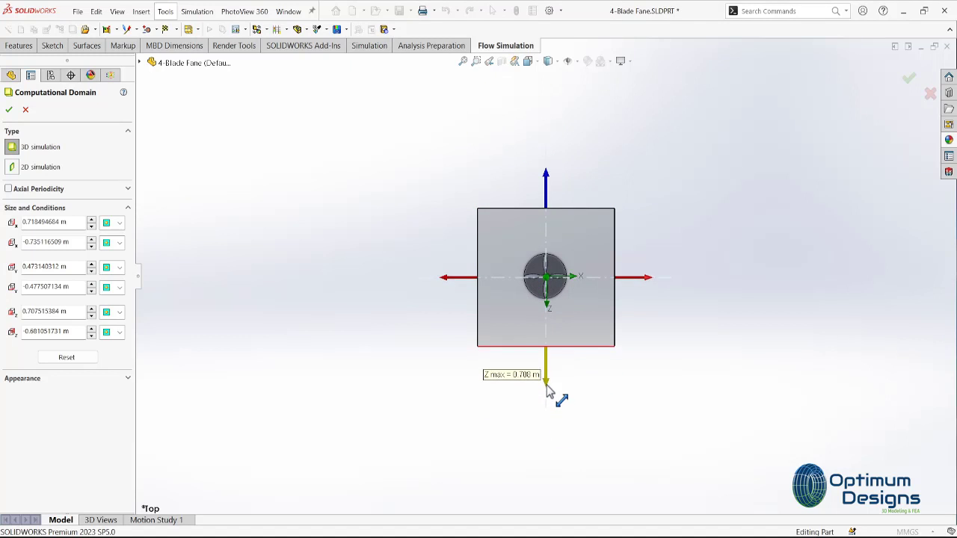
left_click(9, 109)
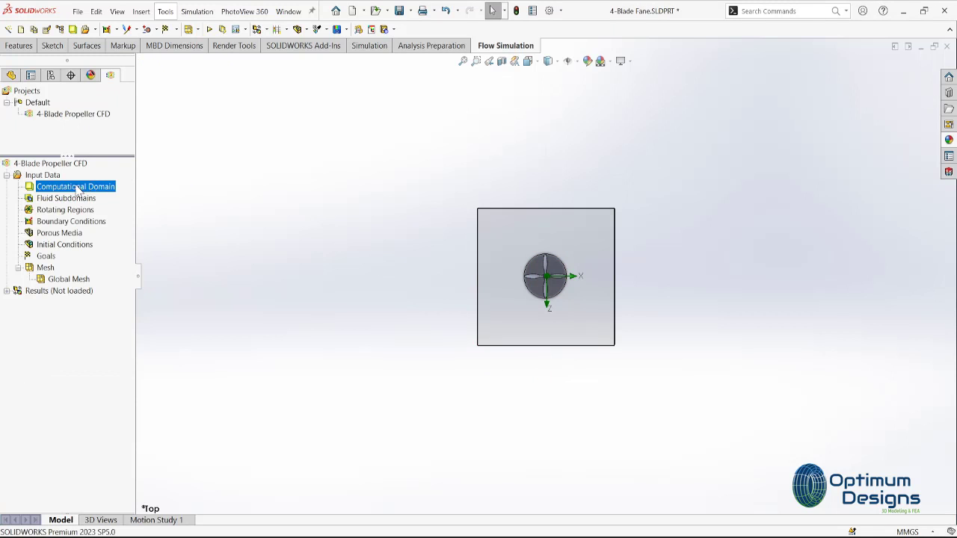
Step: Open General Settings and reach the initial and ambient conditions' coordinate system
right_click(57, 175)
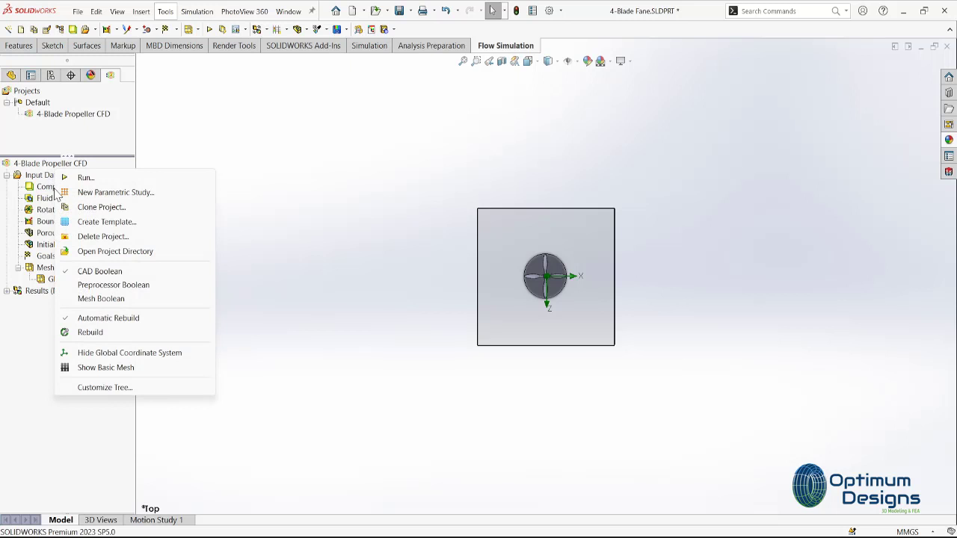
right_click(45, 175)
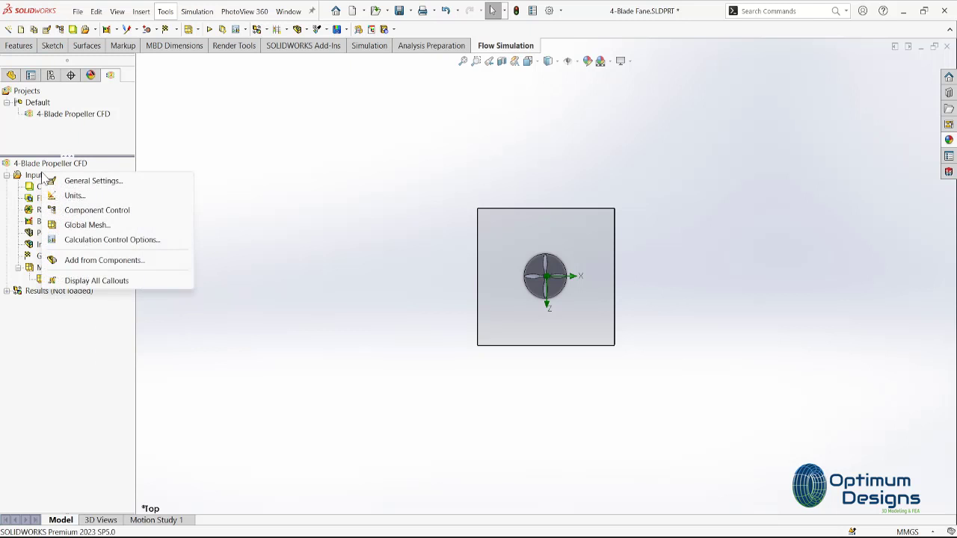
left_click(72, 185)
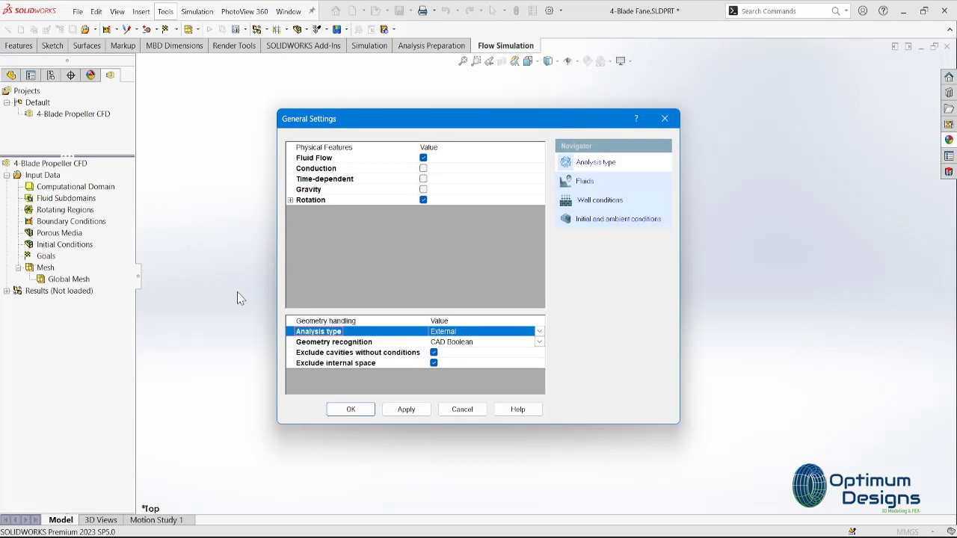
left_click(584, 181)
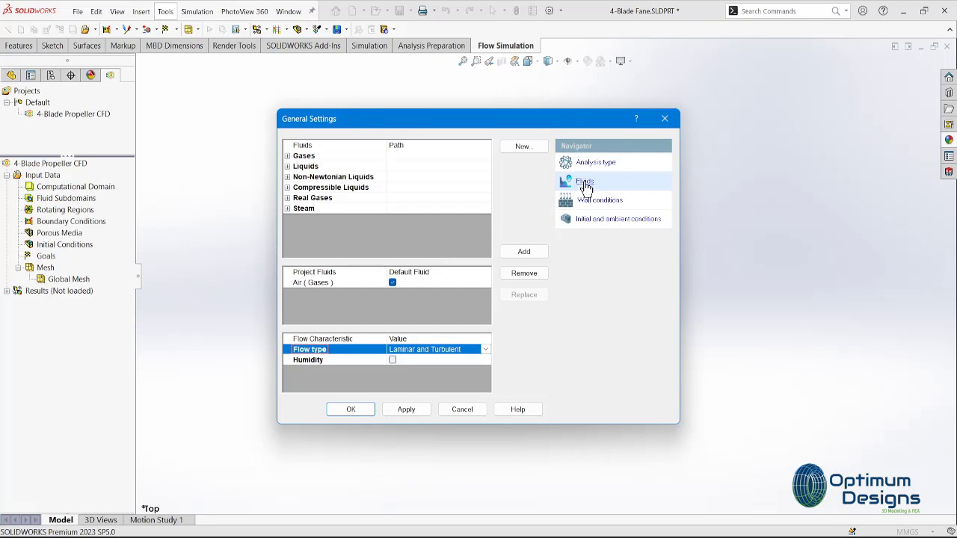
left_click(587, 200)
left_click(592, 220)
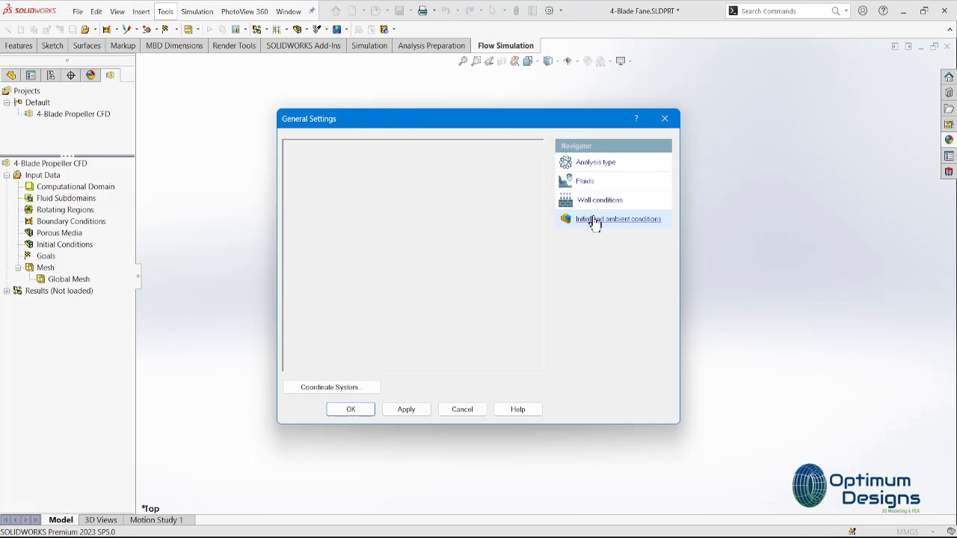
left_click(330, 387)
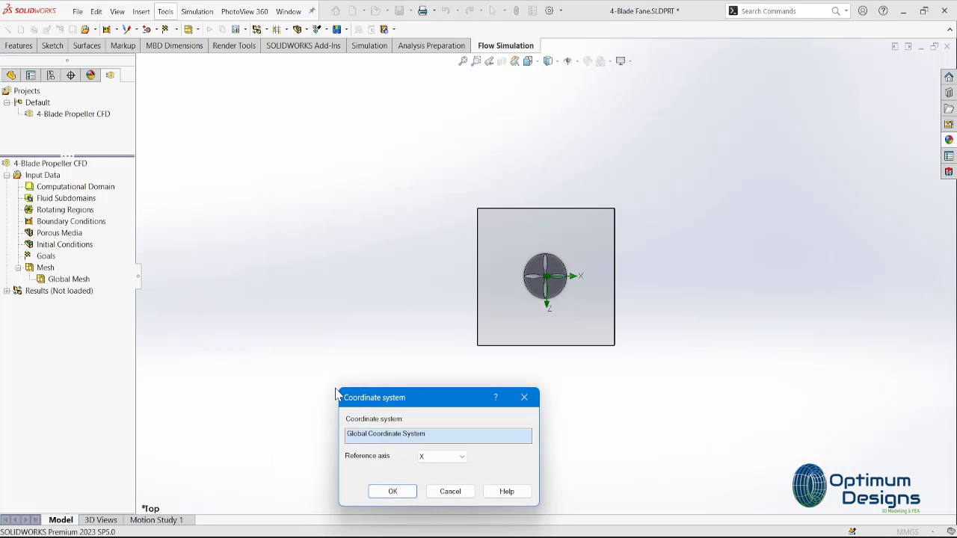
Step: Set the reference axis to Y and apply the general settings
middle_click_drag(521, 337, 556, 288)
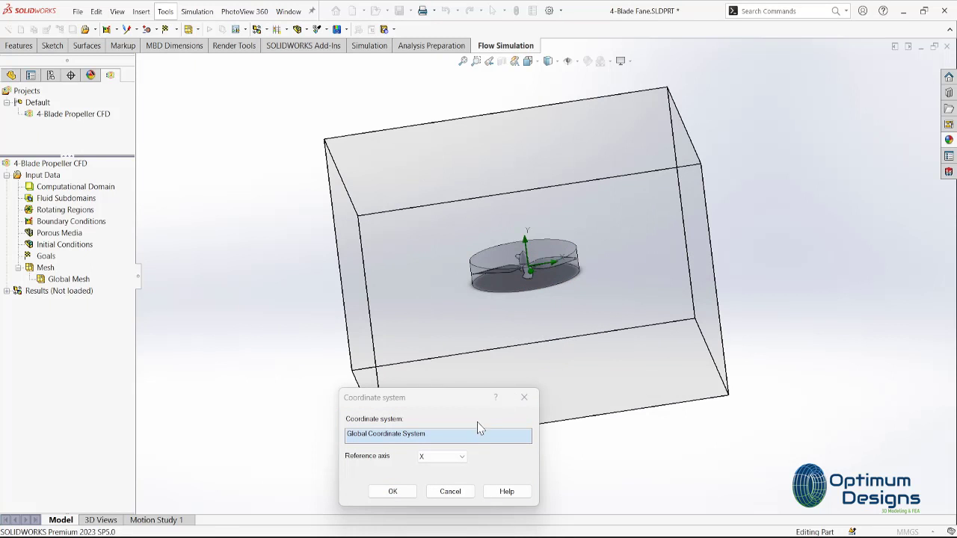
left_click(460, 457)
left_click(445, 480)
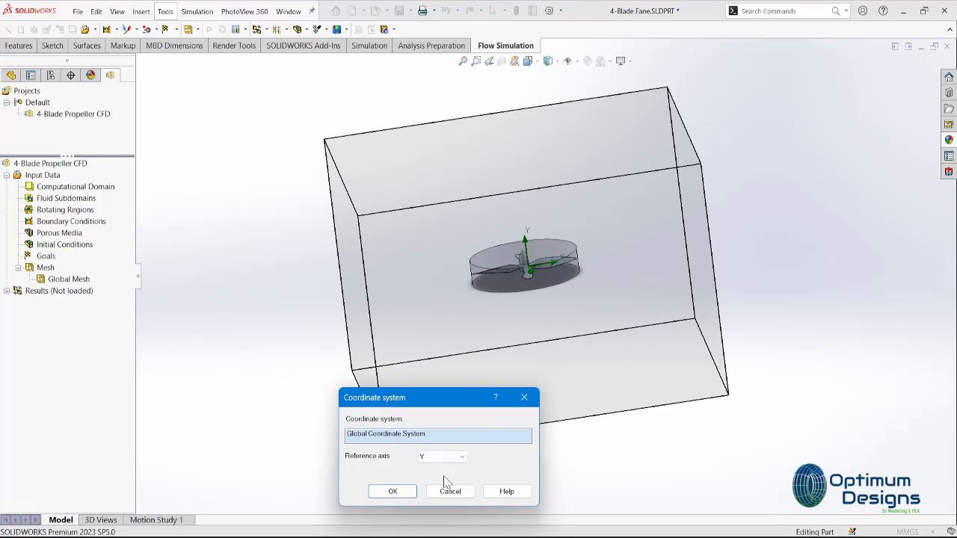
middle_click_drag(486, 365, 499, 353)
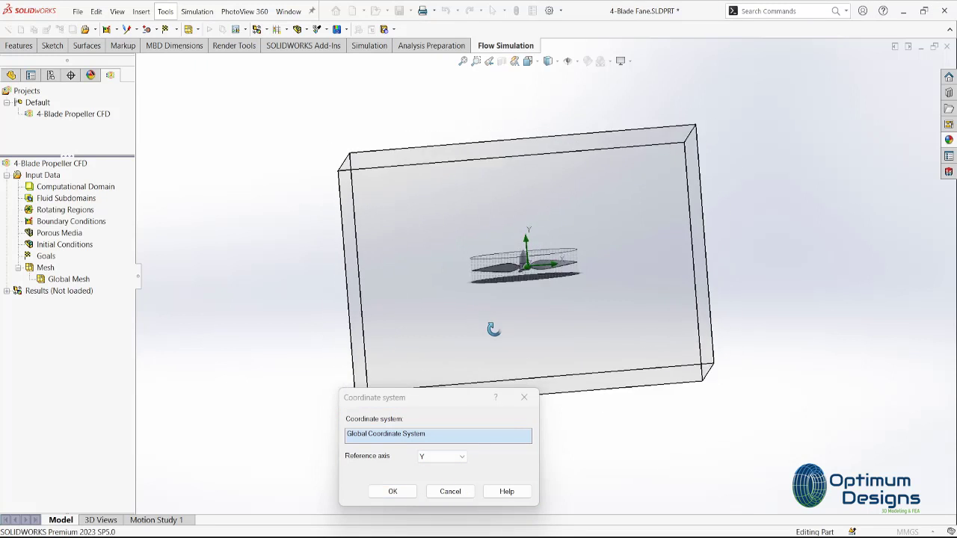
key("space")
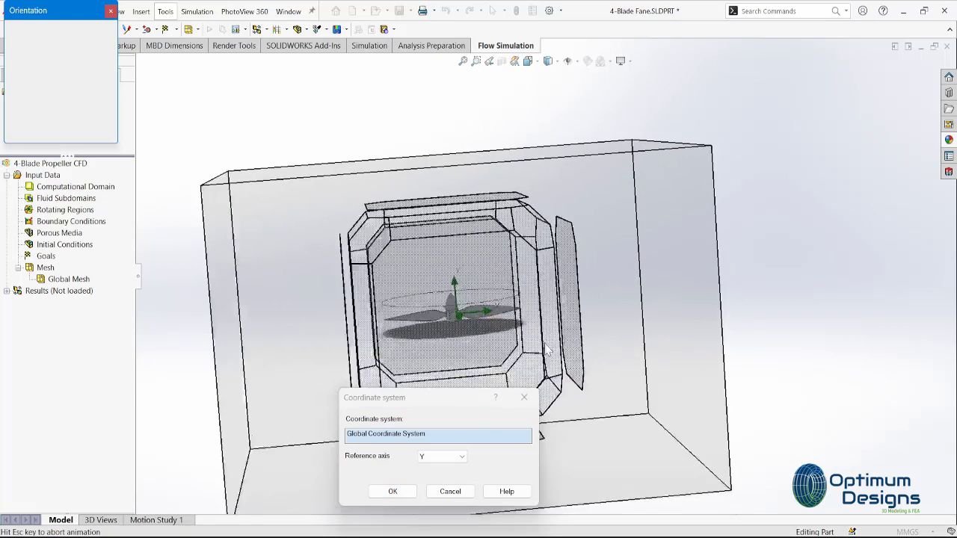
left_click(506, 313)
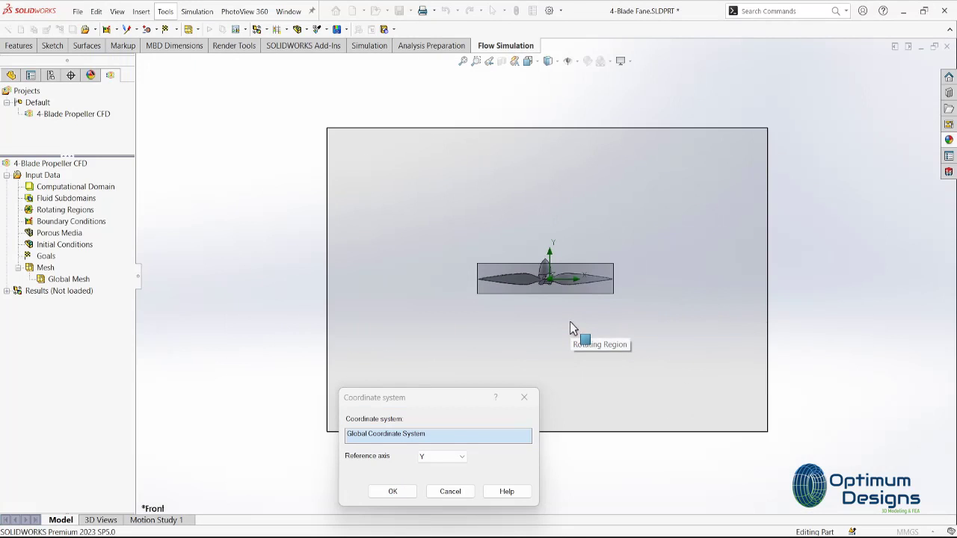
left_click(393, 492)
left_click(406, 409)
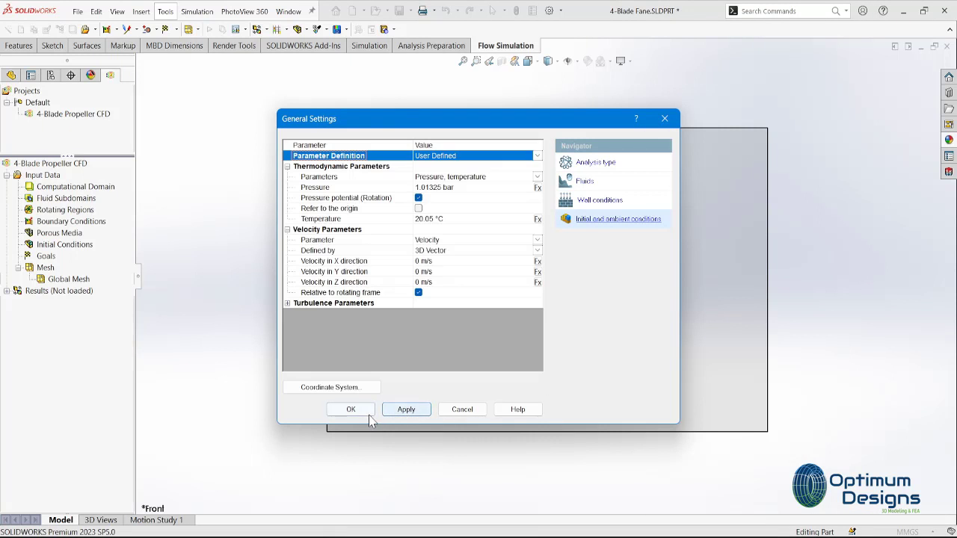
left_click(351, 409)
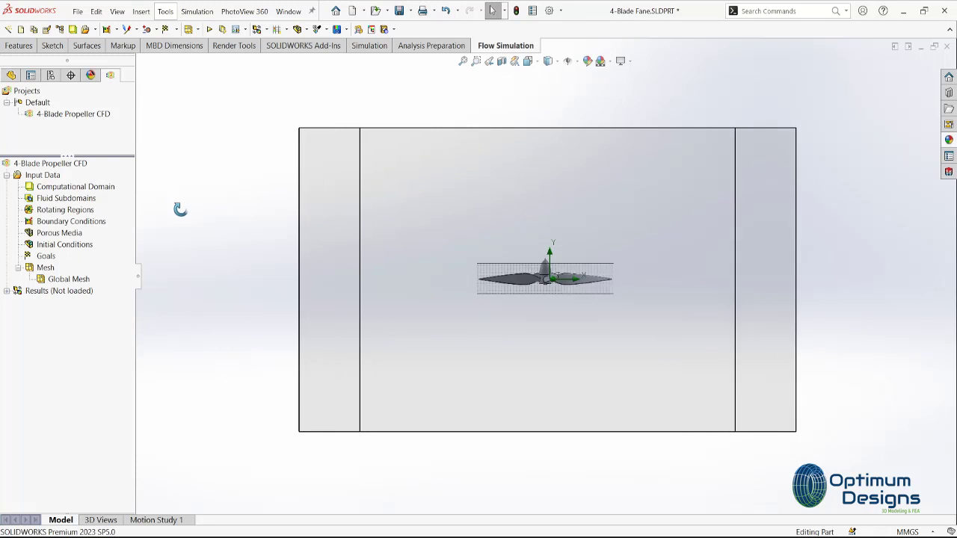
Step: Insert a rotating region on the fan cylinder with a rotation speed of 1 rad/s
right_click(49, 215)
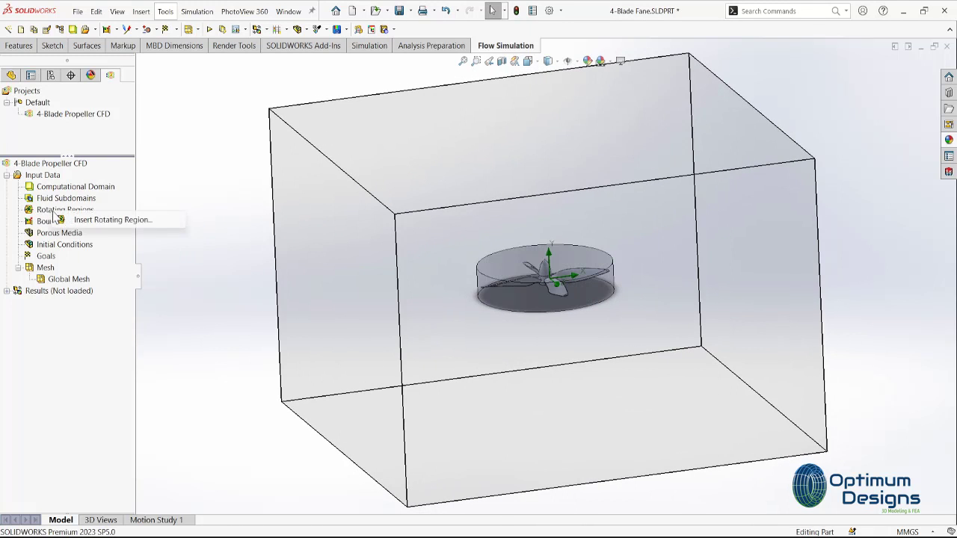
left_click(104, 223)
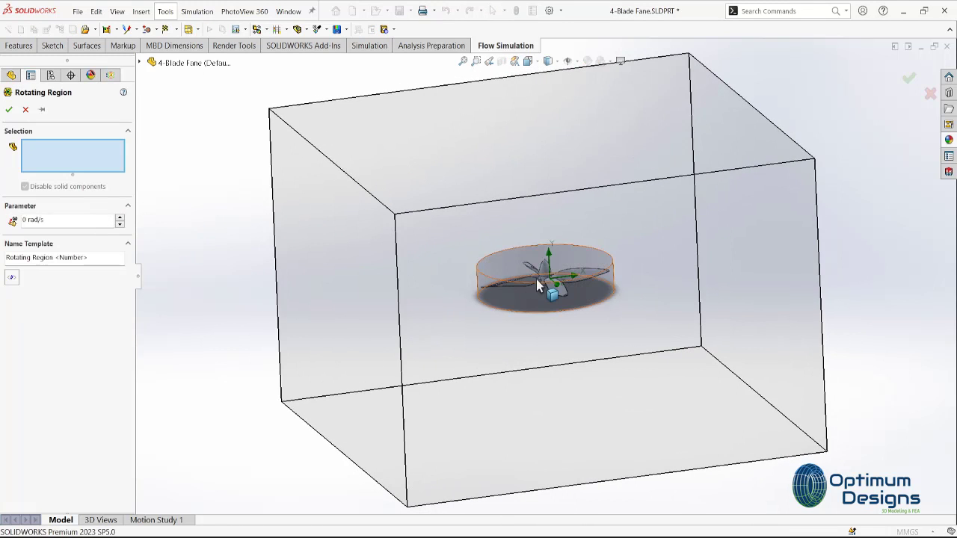
left_click(499, 273)
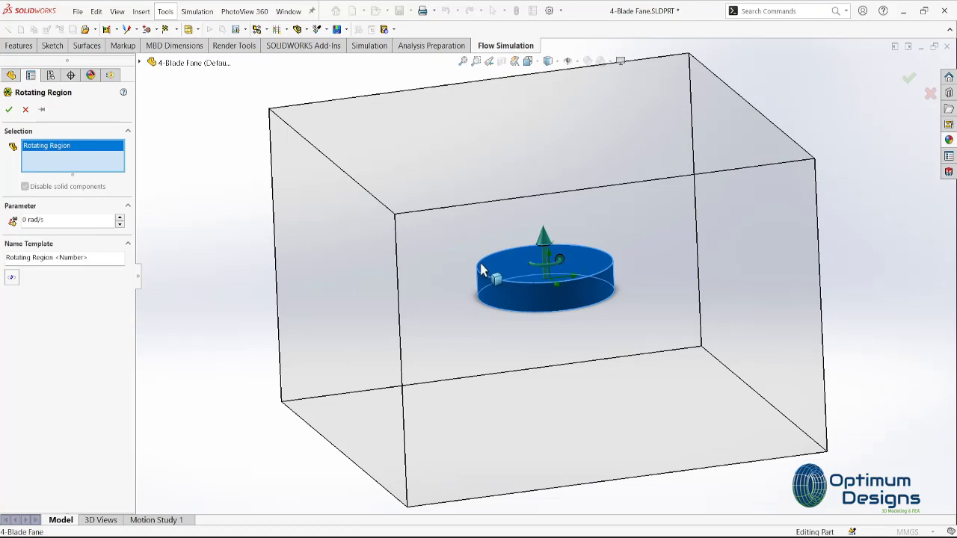
left_click(28, 220)
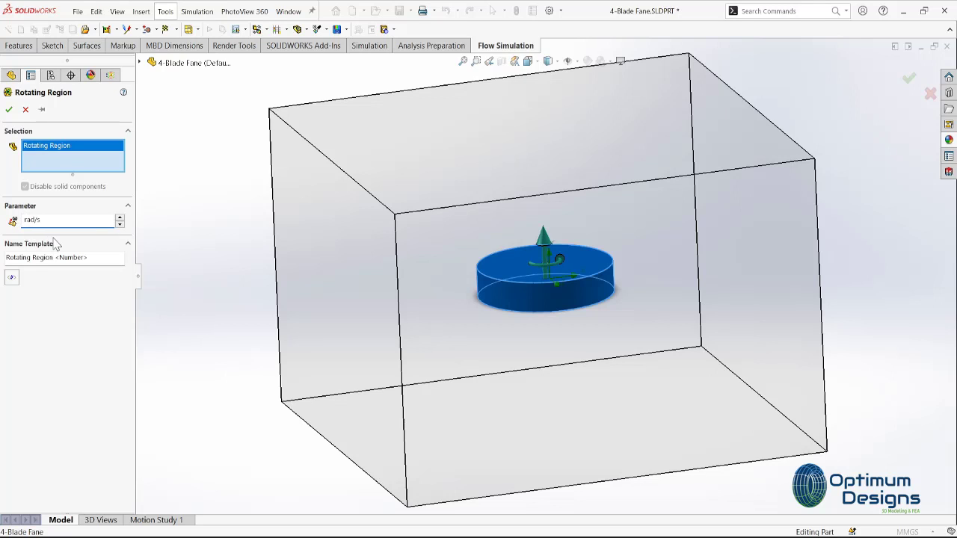
type("1150")
left_click(8, 109)
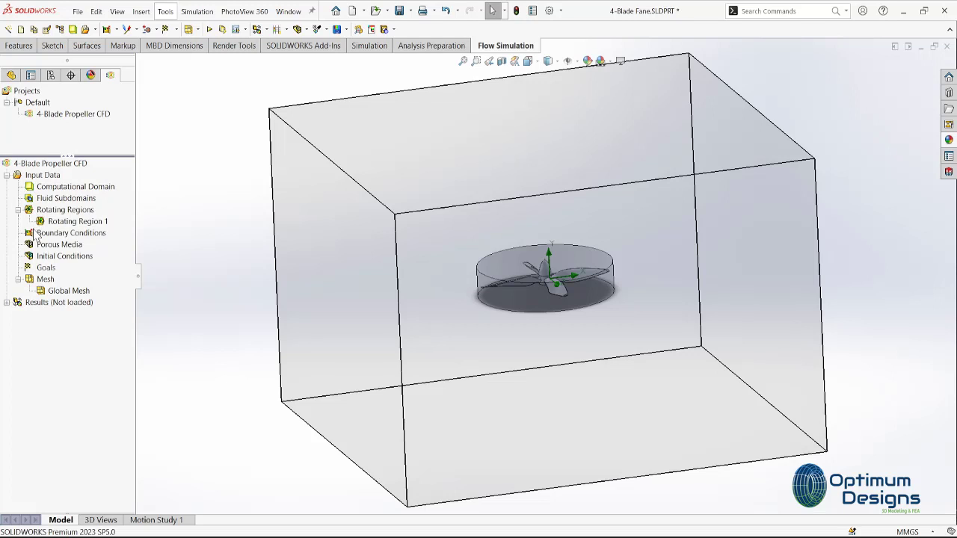
Step: Start a surface goal and select the lower, right and upper-left blade faces
right_click(47, 273)
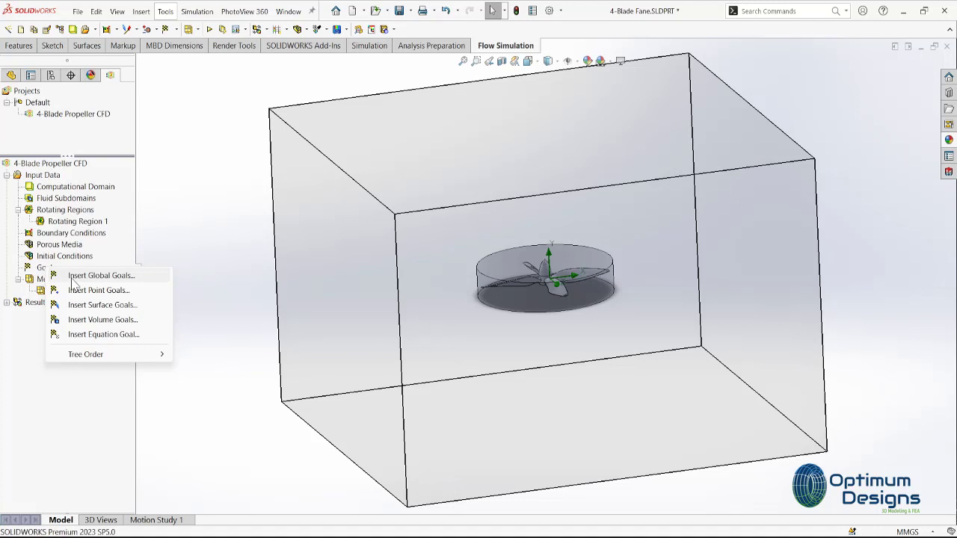
left_click(103, 307)
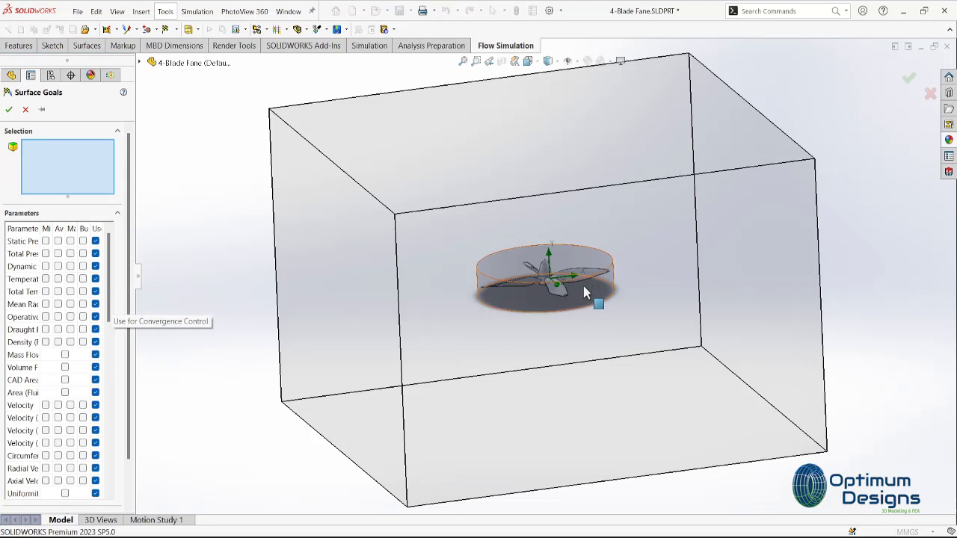
scroll(585, 303, "down", 2)
scroll(583, 307, "down", 3)
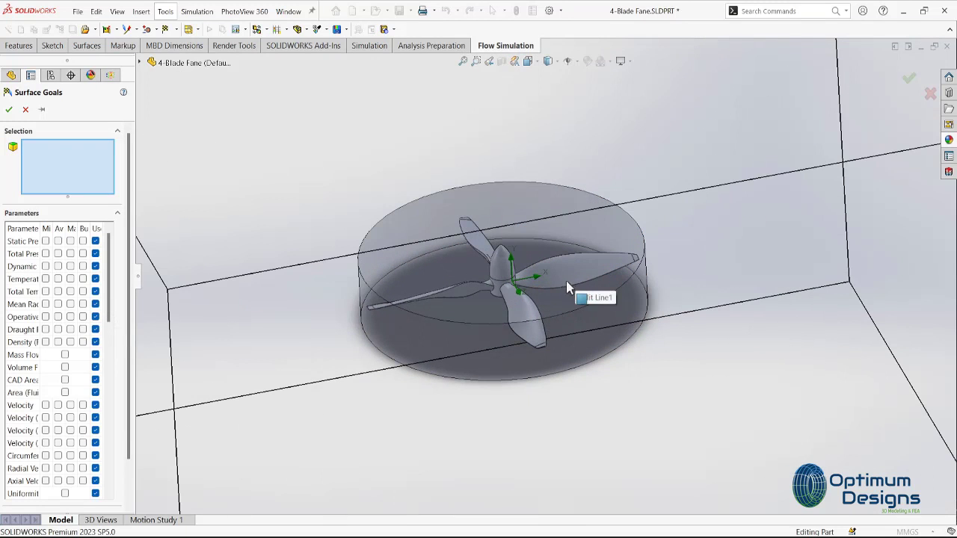
scroll(554, 292, "down", 3)
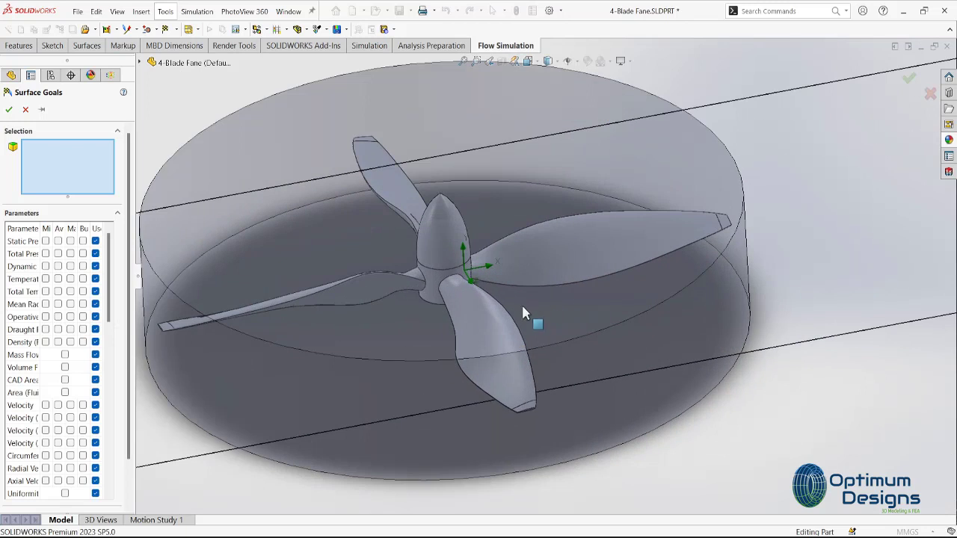
left_click(498, 316)
left_click(602, 263)
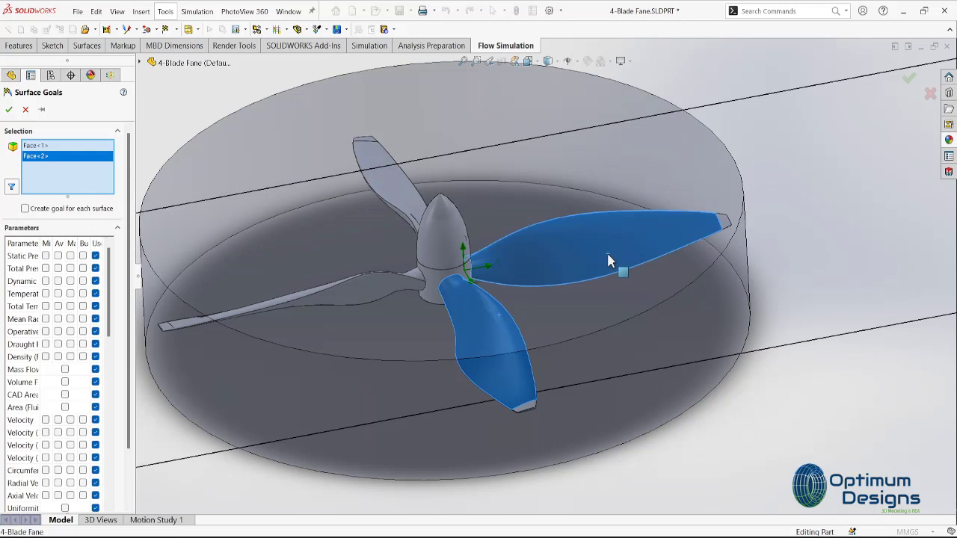
left_click(397, 181)
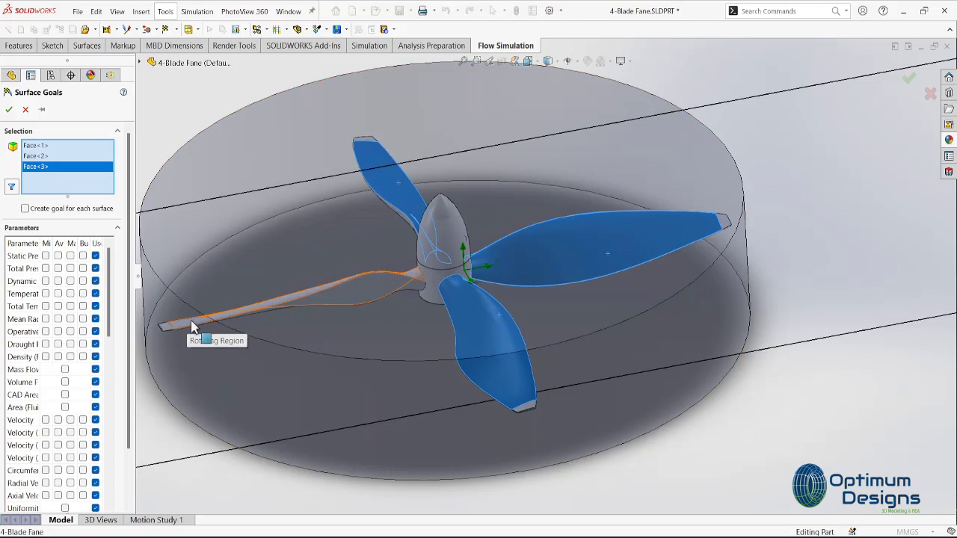
Step: Add the left, top, right and bottom blade tip faces to the goal selection
middle_click_drag(191, 320, 247, 353)
left_click(251, 352)
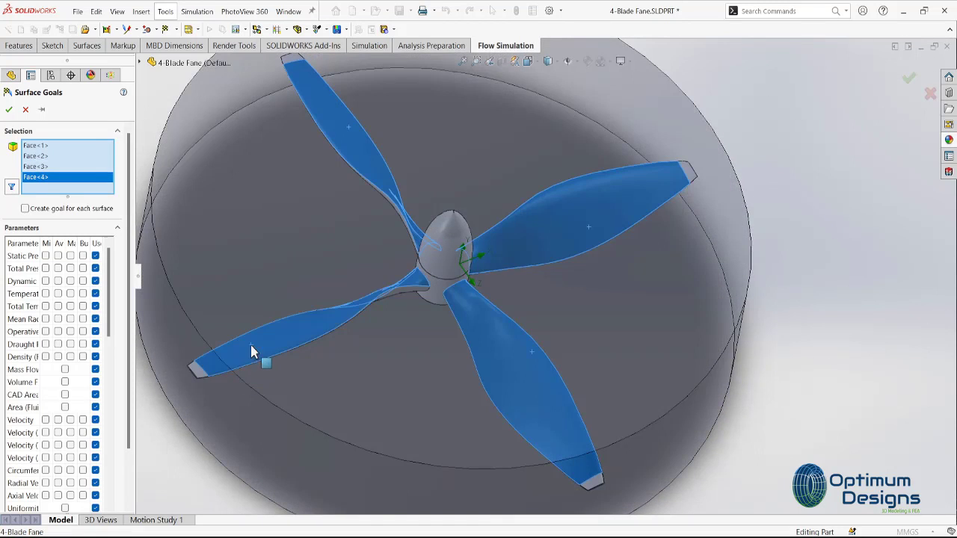
left_click(198, 370)
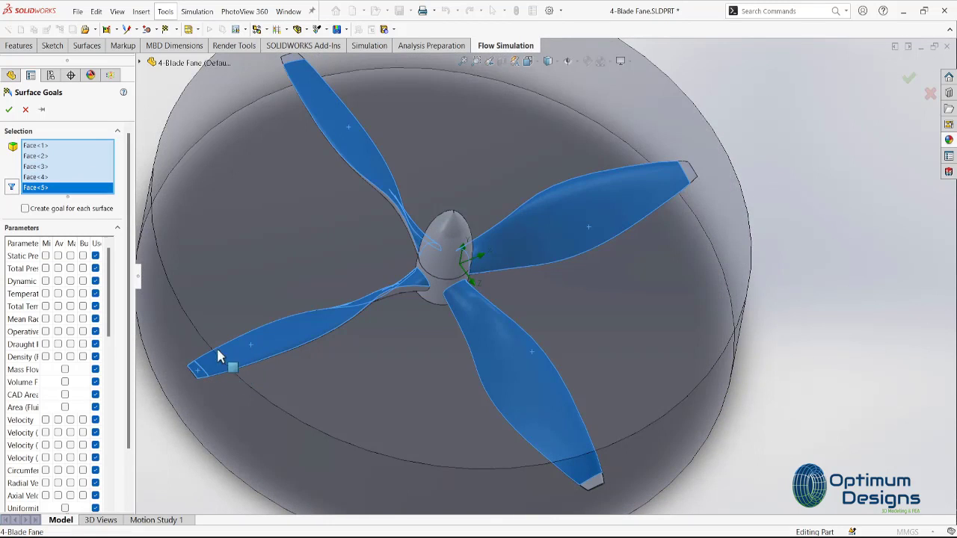
left_click(292, 64)
left_click(687, 179)
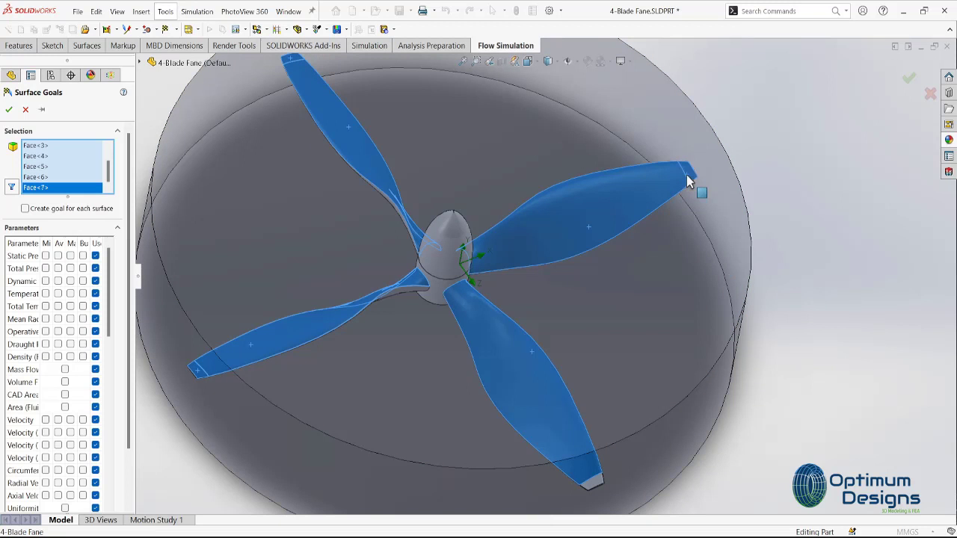
left_click(595, 483)
key("ctrl+1")
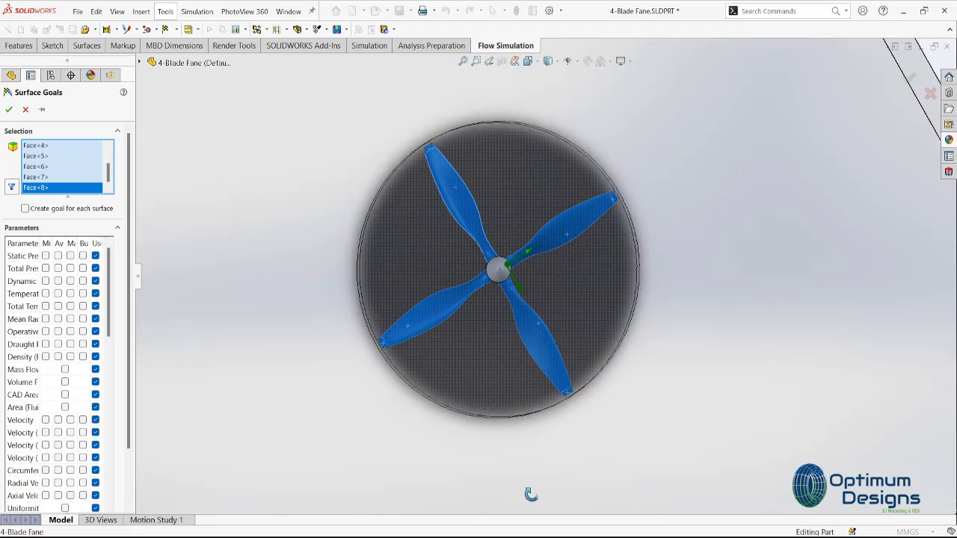
middle_click_drag(530, 494, 519, 381)
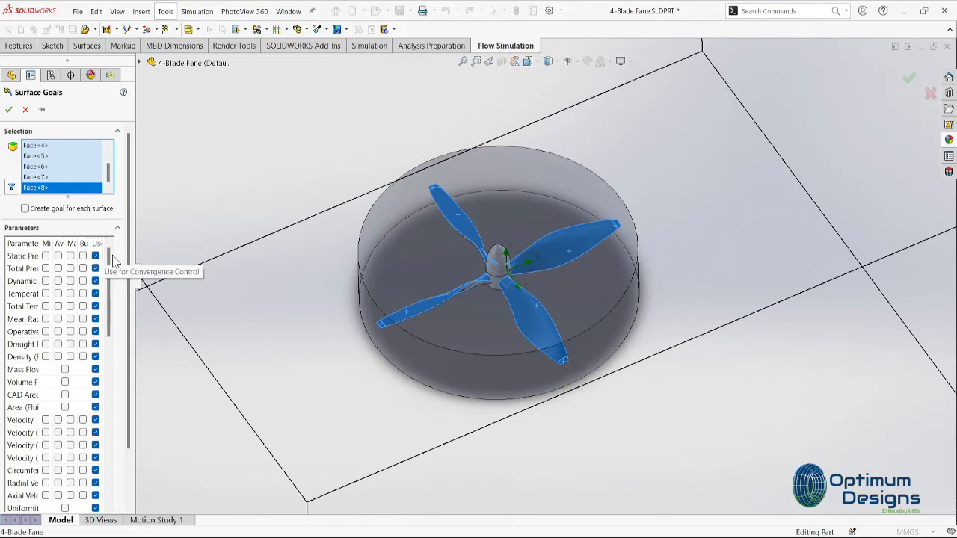
left_click_drag(142, 229, 186, 229)
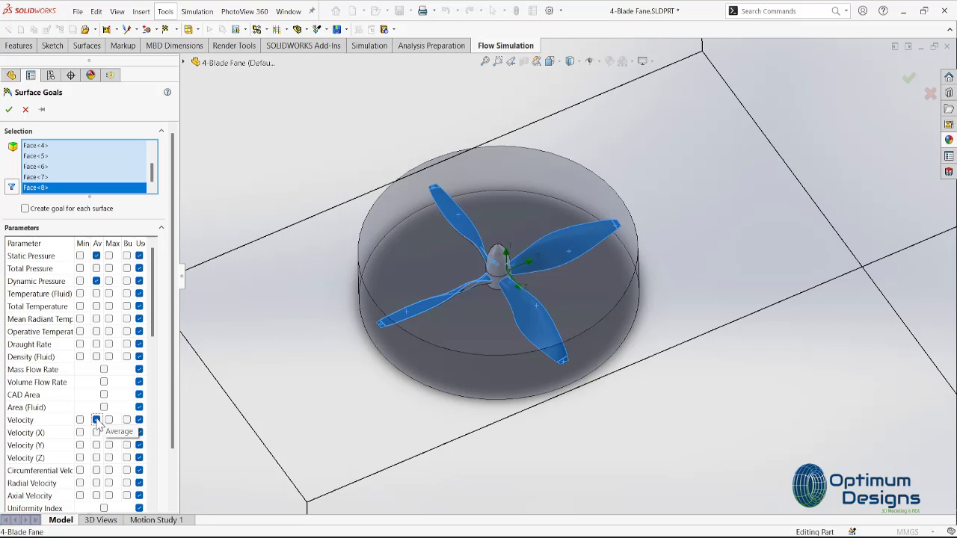
Step: Add Force (Y) to the goal parameters and create the blade surface goals
scroll(98, 423, "down", 1)
scroll(98, 423, "down", 2)
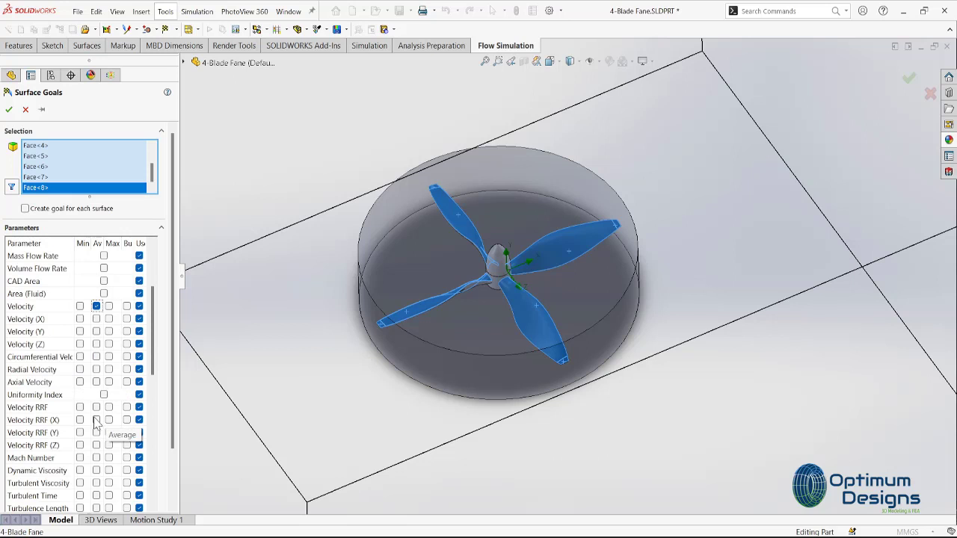
scroll(96, 423, "down", 2)
scroll(96, 423, "down", 3)
scroll(96, 423, "down", 1)
scroll(96, 423, "down", 4)
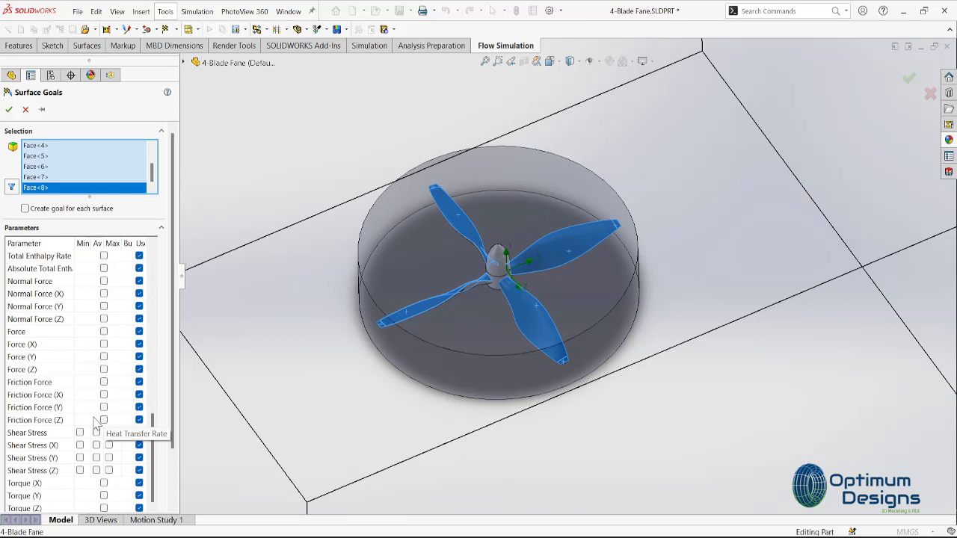
left_click(104, 358)
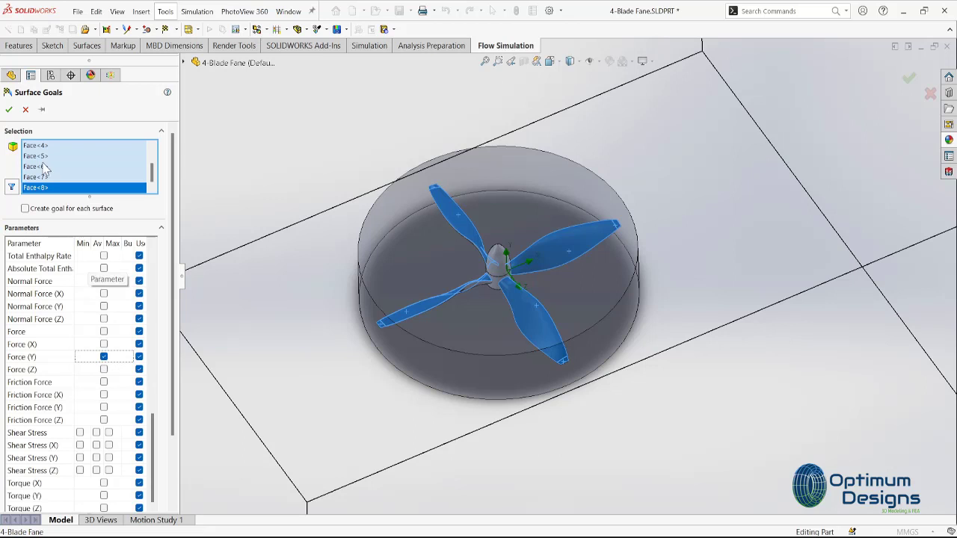
left_click(9, 109)
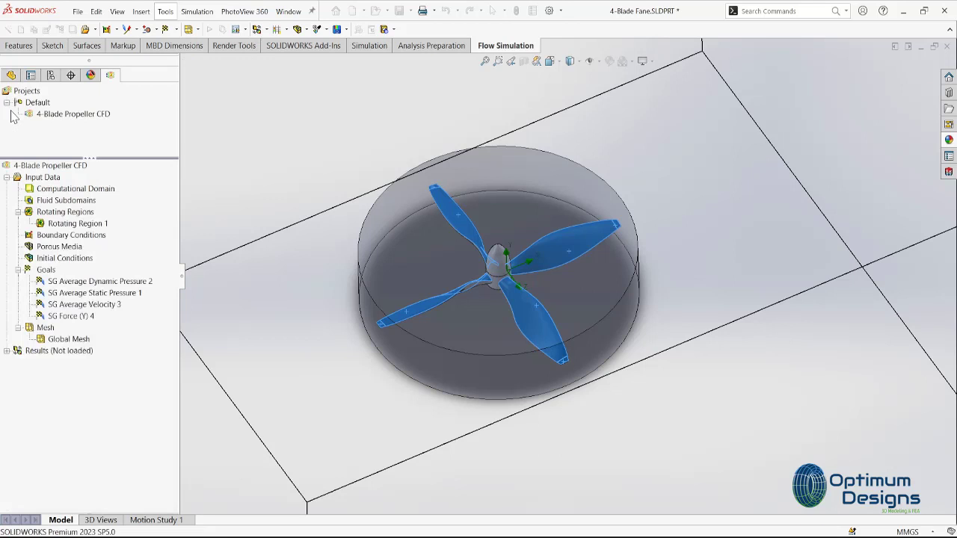
Step: Review the SG Force (Y) 4 goal's definition
left_click(71, 317)
right_click(82, 317)
left_click(89, 325)
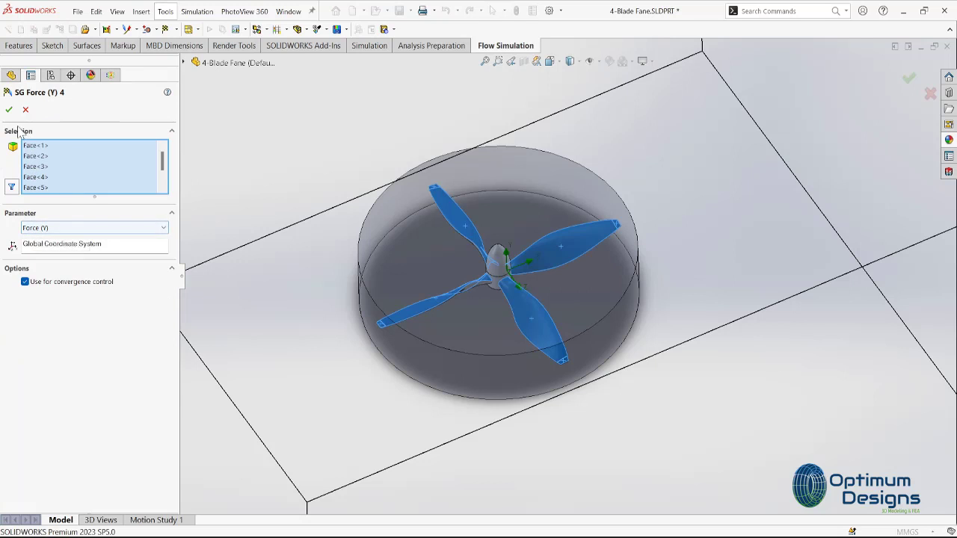
left_click(9, 109)
Step: Rename the goal to 'Thrust Force (Y) 4' through its Properties
right_click(66, 318)
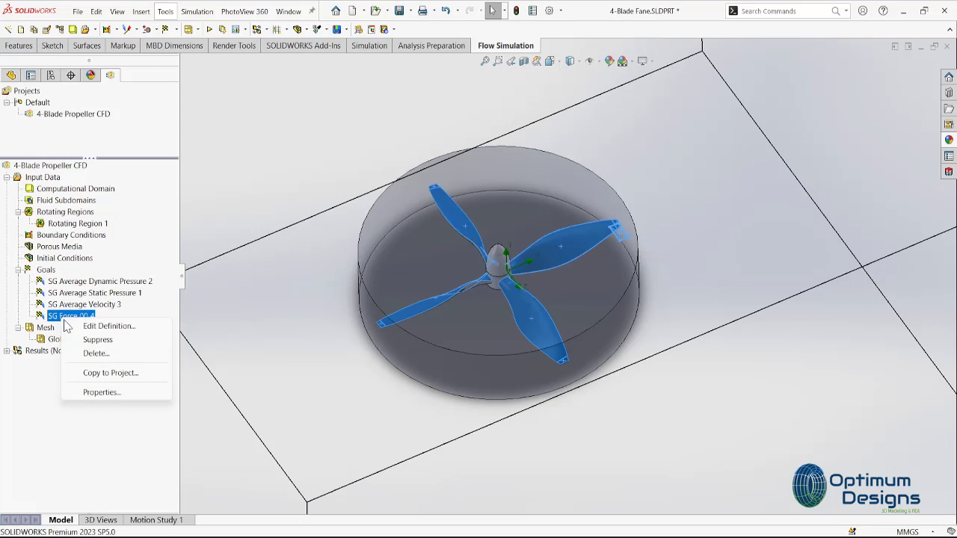
left_click(90, 392)
left_click(459, 229)
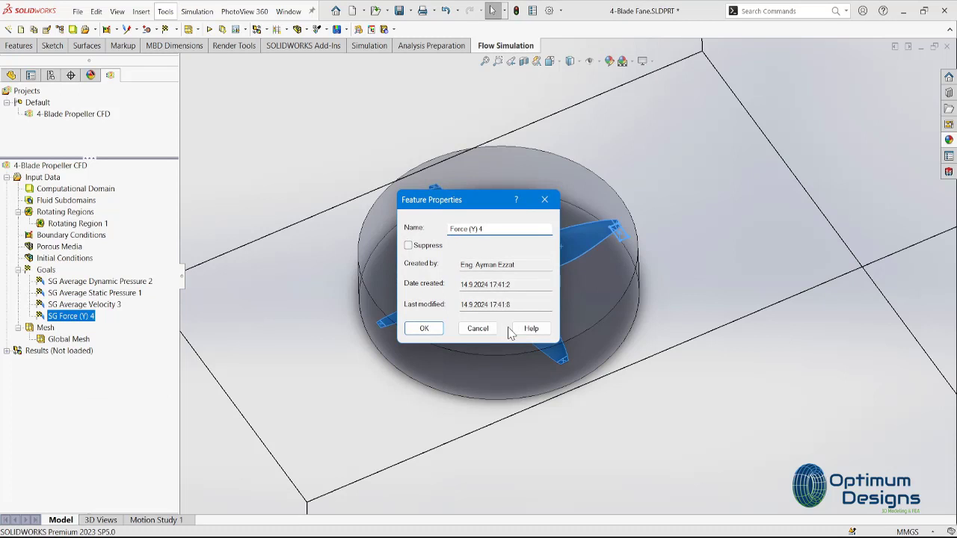
type("Th")
type("rust")
left_click(425, 329)
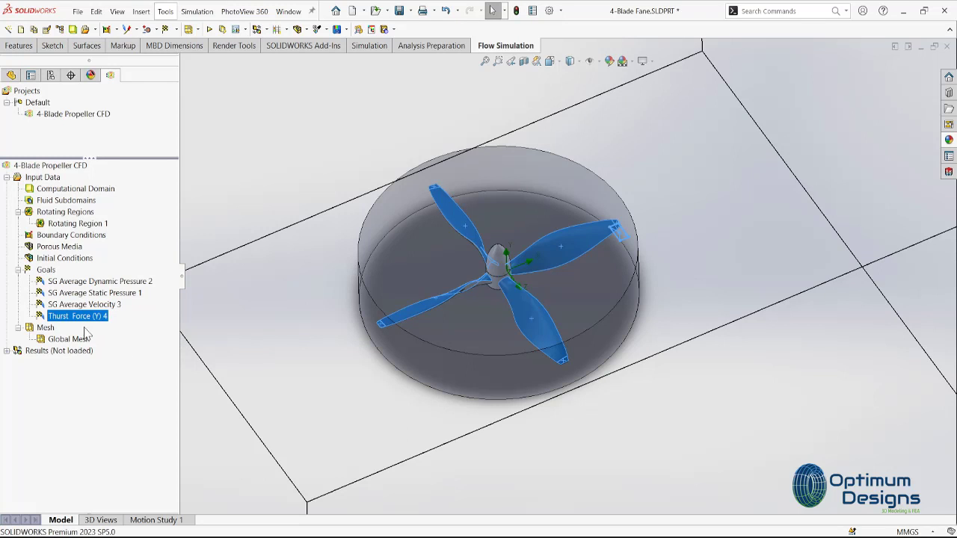
Step: Show the basic mesh and orbit to view the whole domain mesh
right_click(61, 340)
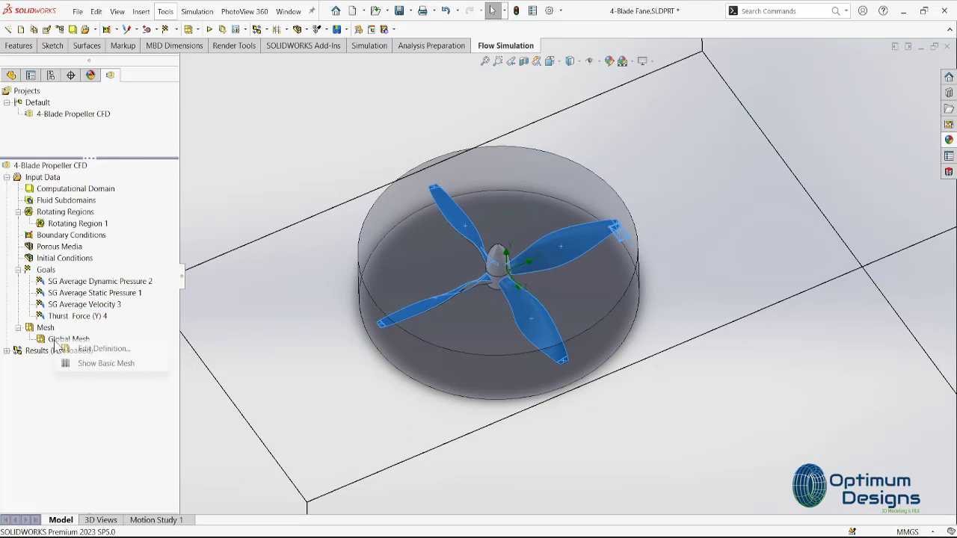
left_click(82, 364)
scroll(419, 292, "up", 2)
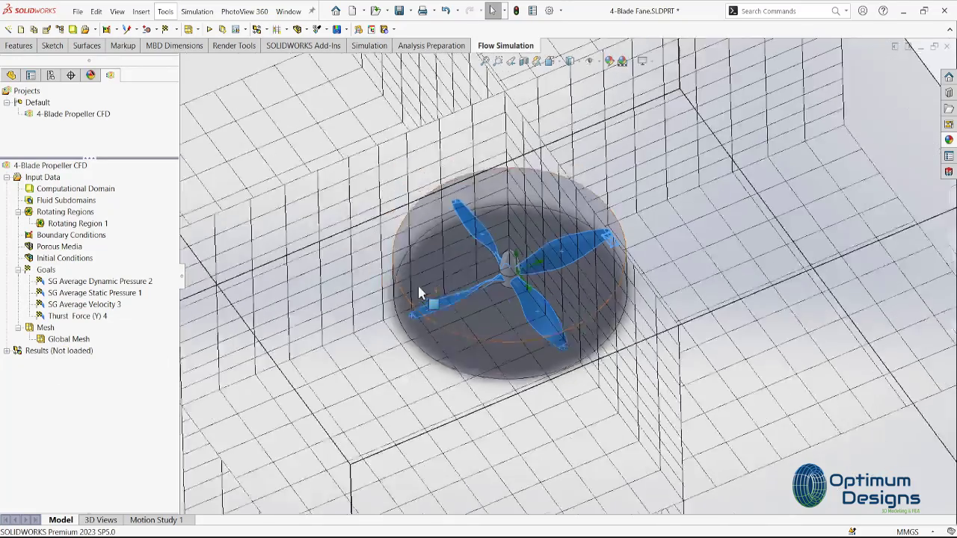
scroll(427, 309, "up", 3)
mouse_move(427, 309)
middle_mouse_down()
mouse_move(421, 209)
mouse_move(435, 218)
mouse_move(228, 332)
middle_mouse_up()
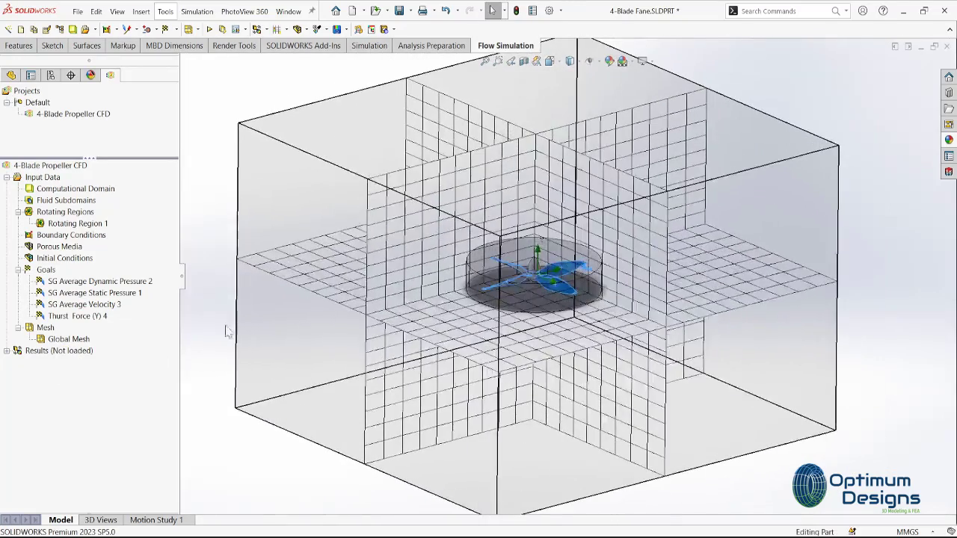
Step: Raise the global mesh's Level of Initial Mesh to 6
right_click(96, 342)
left_click(105, 349)
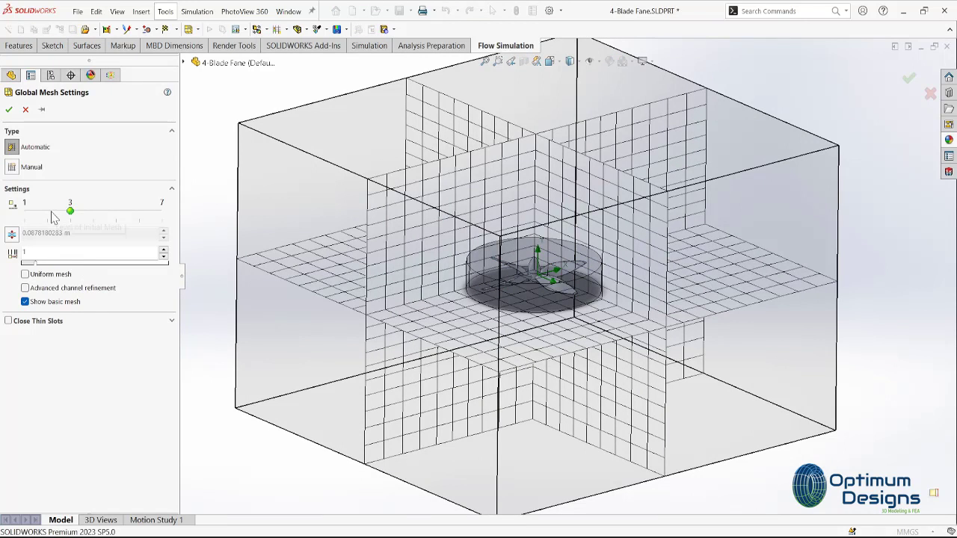
left_click_drag(70, 211, 47, 210)
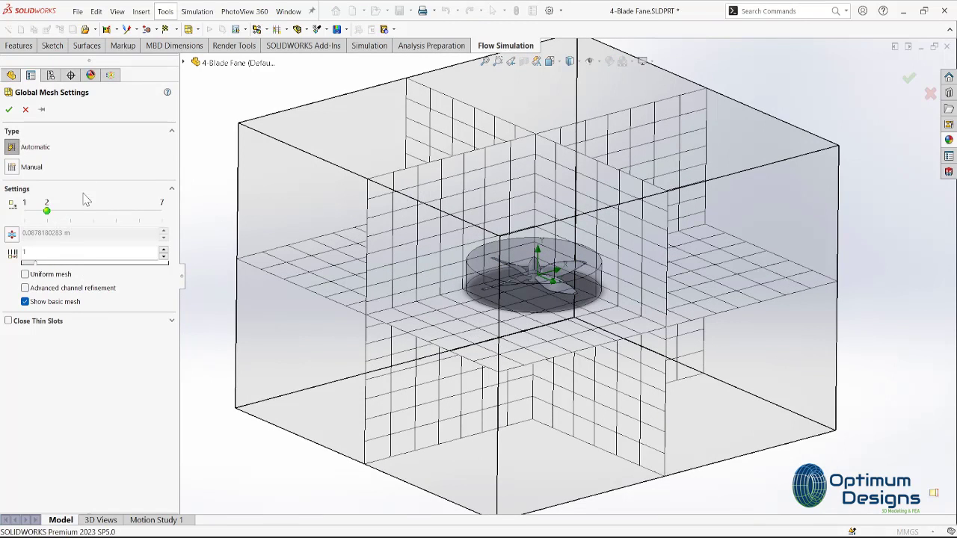
left_click(93, 212)
left_click(113, 213)
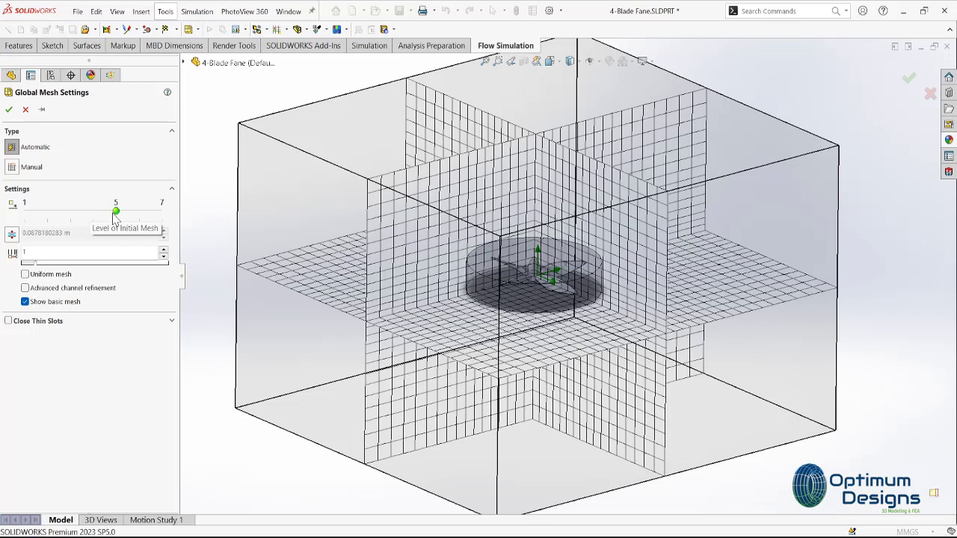
left_click(137, 212)
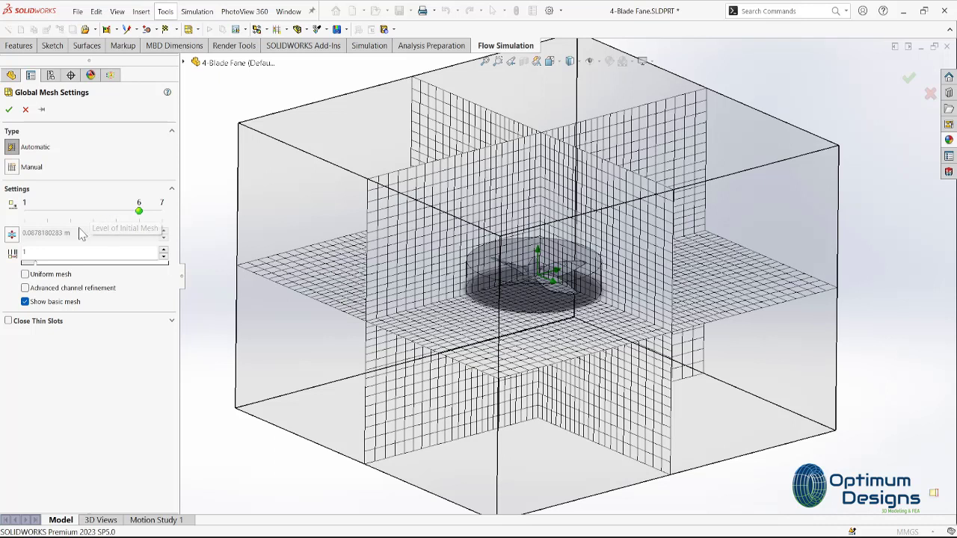
left_click(9, 110)
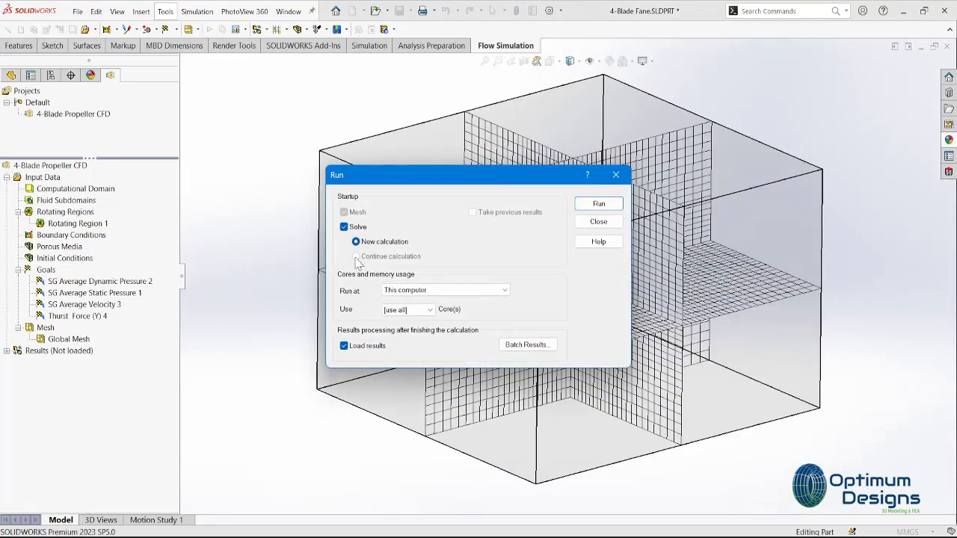
Step: Run the solver on 8 cores and watch the pressure plot and goal table until convergence
left_click(408, 309)
left_click(410, 389)
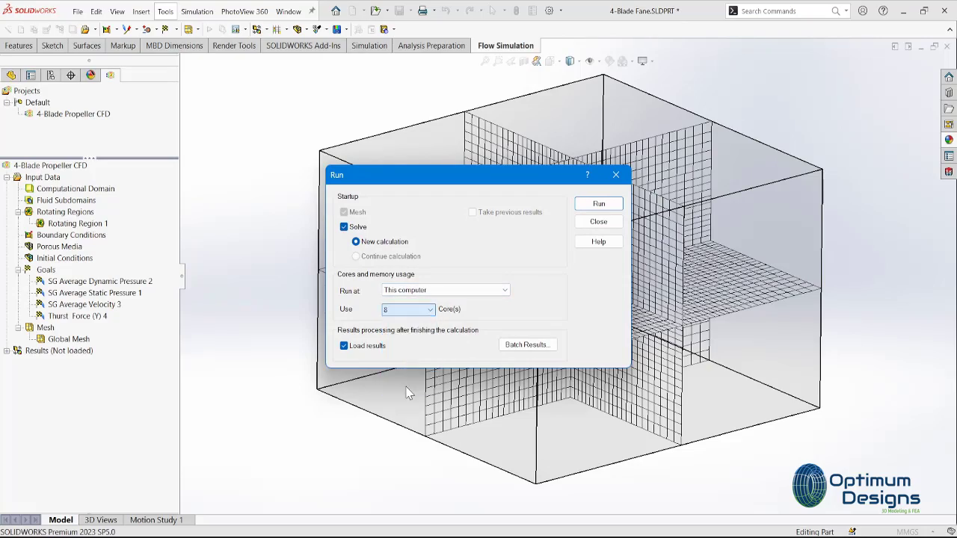
left_click(598, 203)
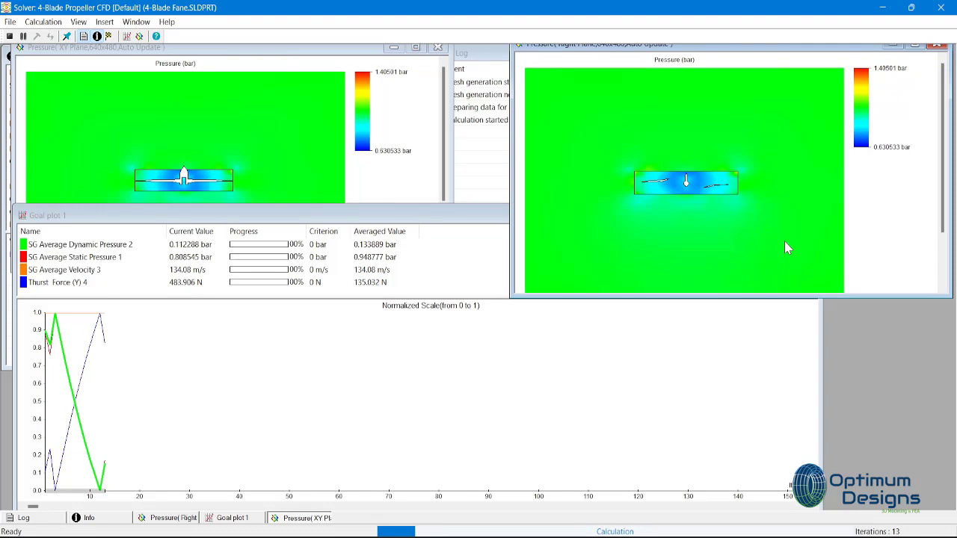
left_click(416, 188)
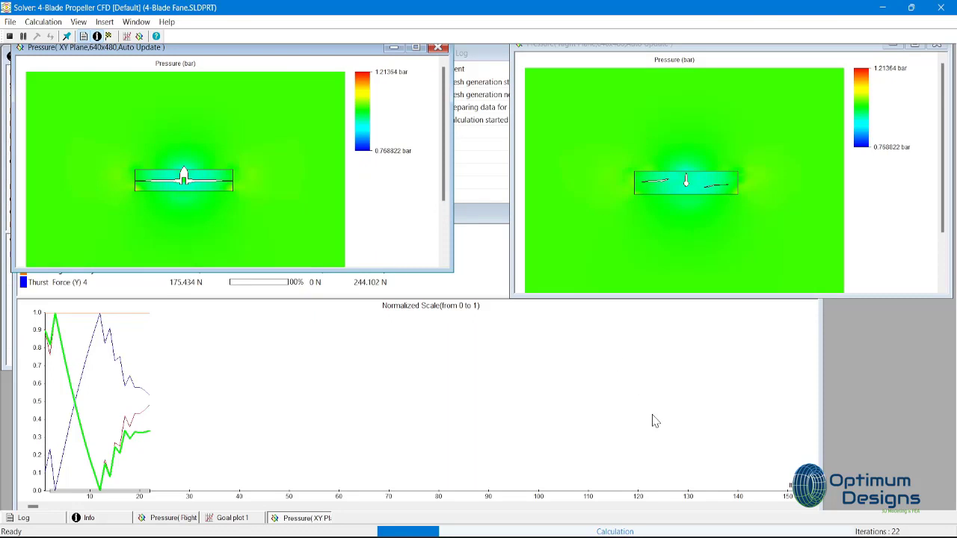
left_click(490, 216)
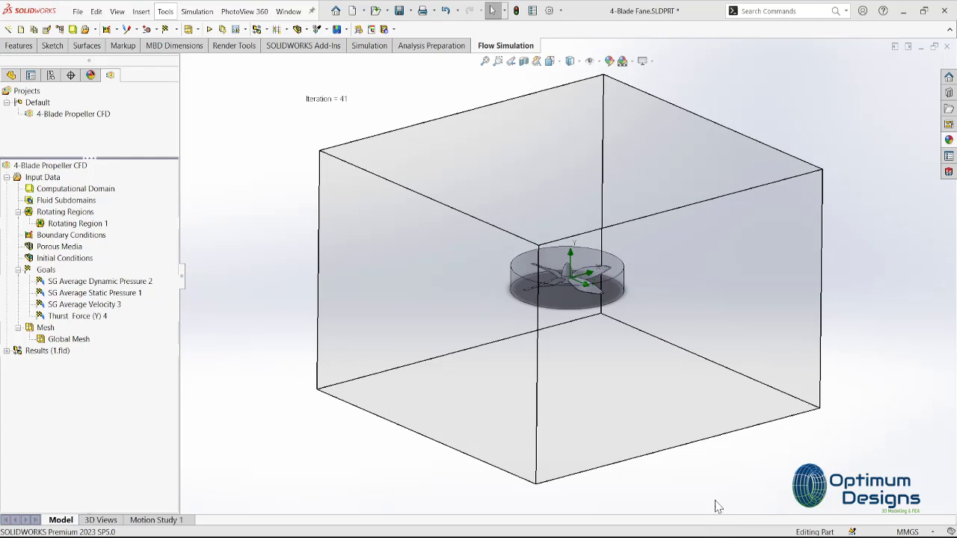
left_click(703, 532)
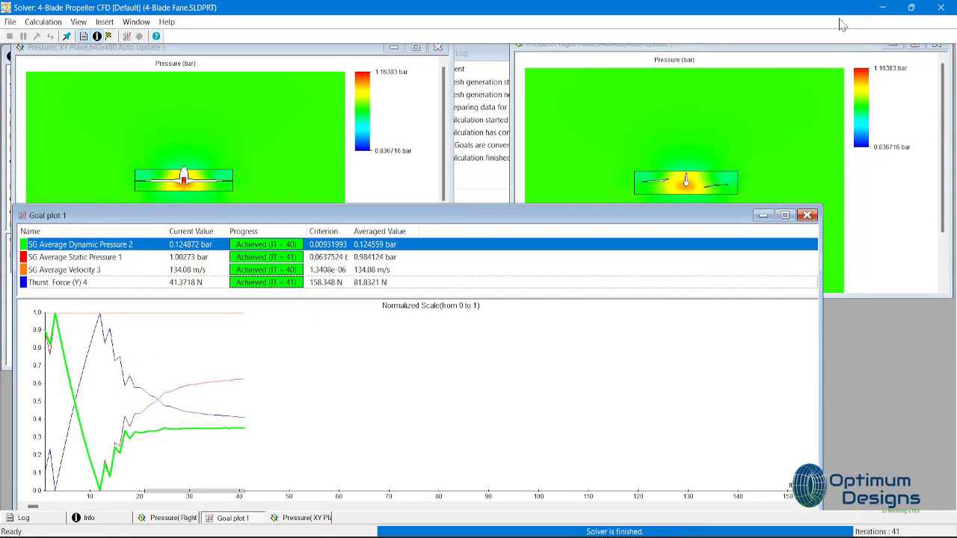
Step: Minimize the solver and hide the computational domain box
left_click(882, 8)
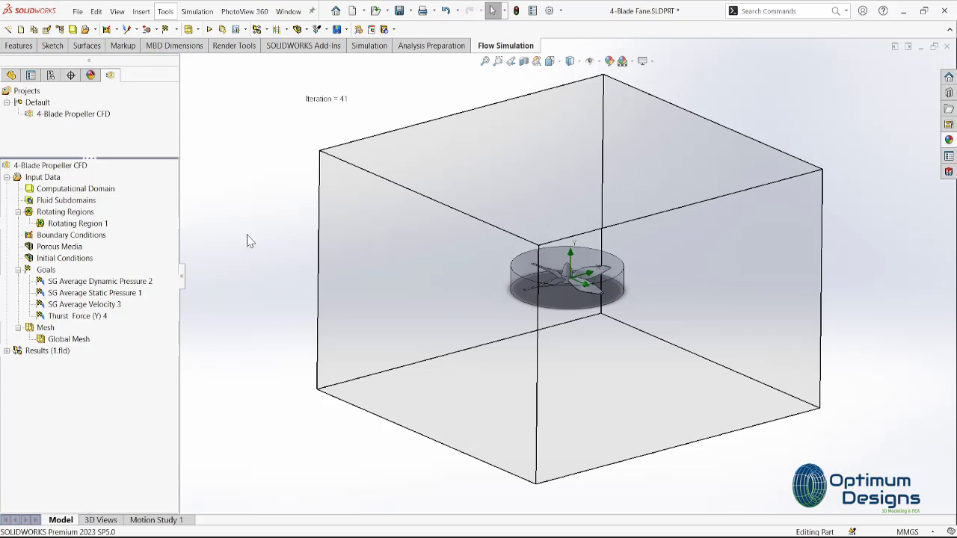
right_click(104, 192)
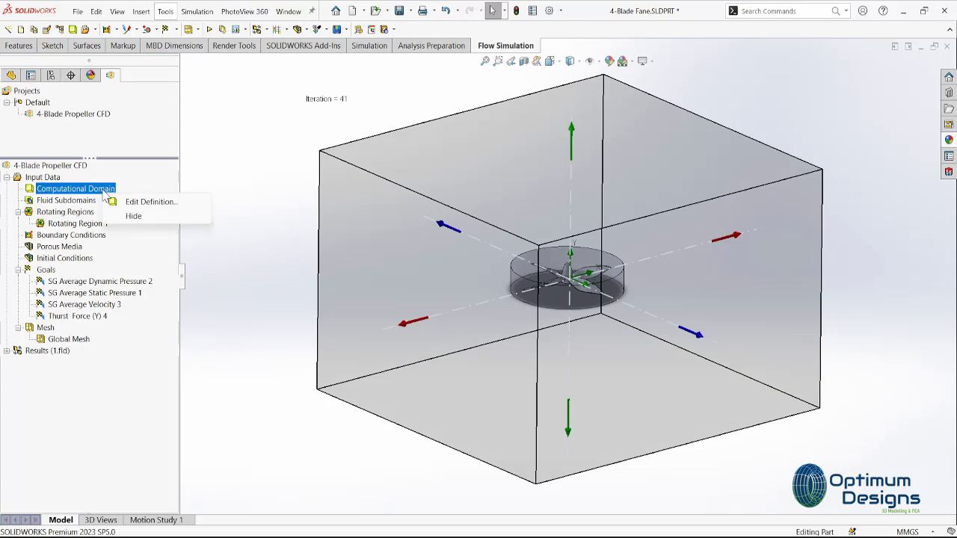
left_click(127, 216)
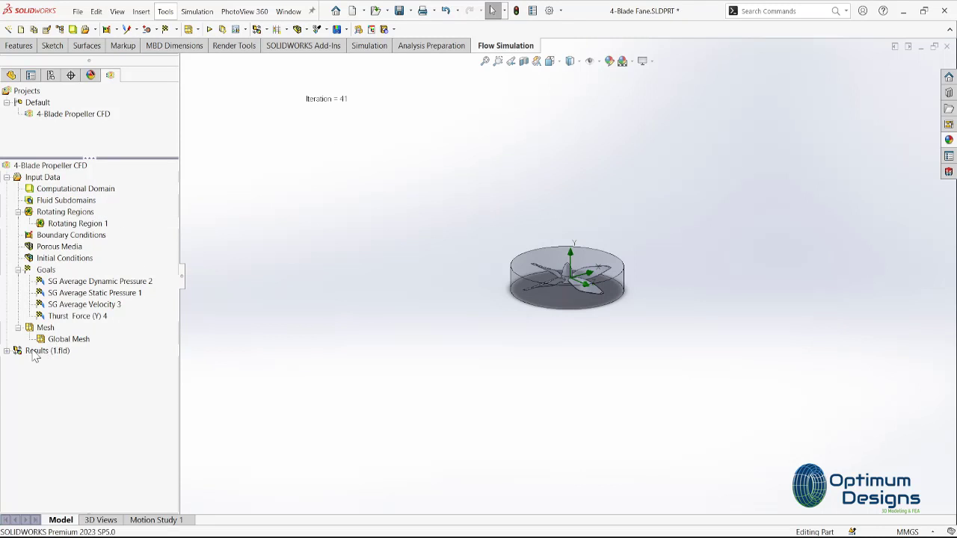
Step: Create a Front Plane cut plot with Velocity contours and orbit around it
left_click(6, 351)
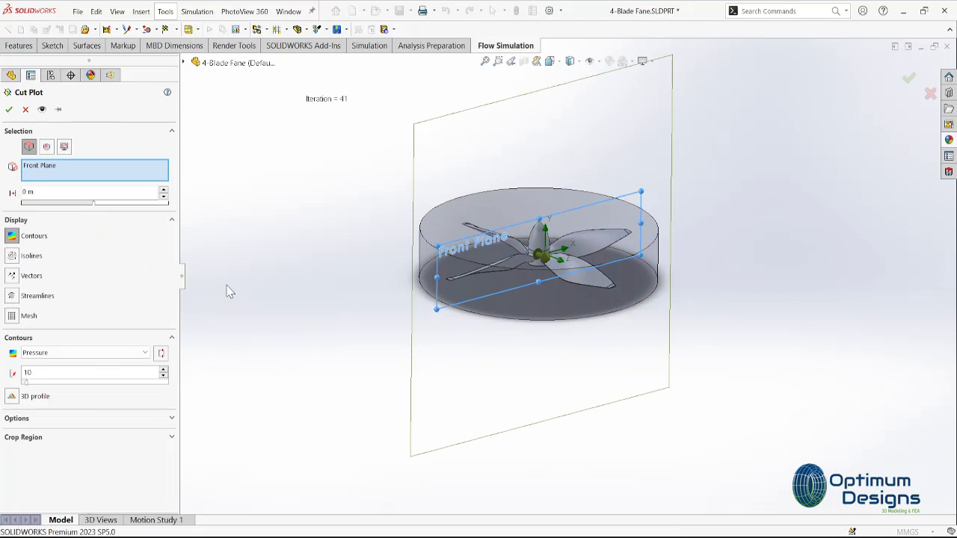
left_click(90, 355)
left_click(63, 401)
left_click(9, 110)
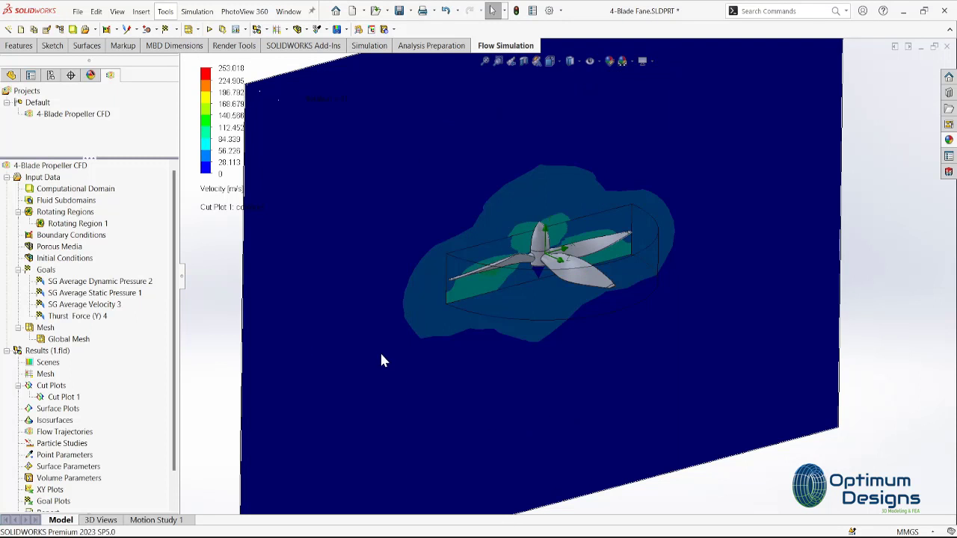
mouse_move(381, 360)
middle_mouse_down()
mouse_move(370, 451)
mouse_move(352, 386)
mouse_move(391, 376)
mouse_move(431, 341)
mouse_move(416, 326)
middle_mouse_up()
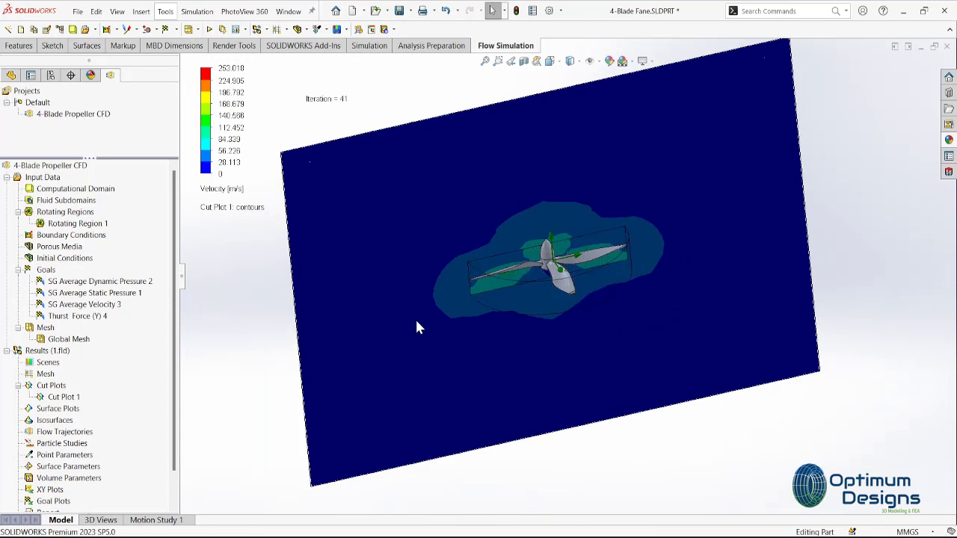
Step: Add Cut Plot 2, a velocity cut plot sectioned on the Top Plane
right_click(62, 396)
left_click(79, 392)
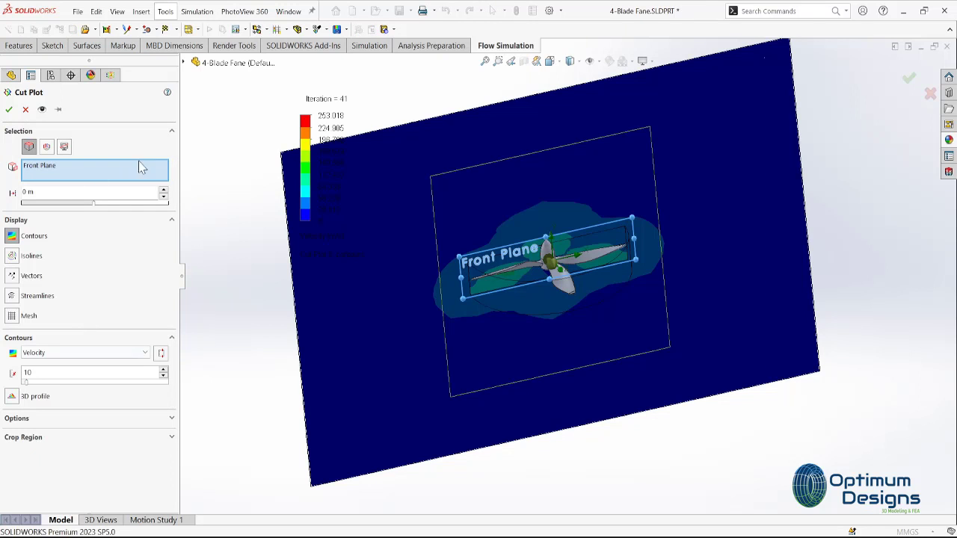
left_click(184, 63)
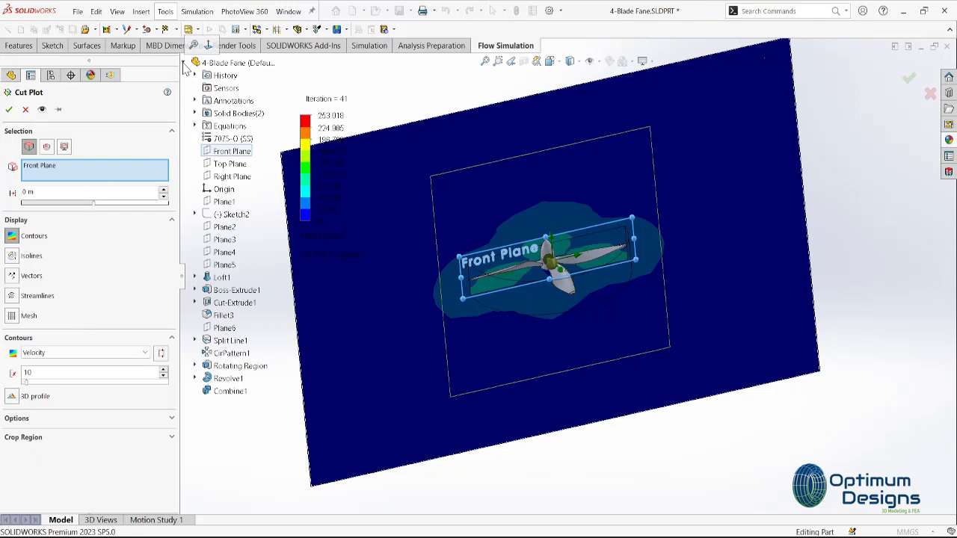
left_click(223, 164)
left_click(222, 168)
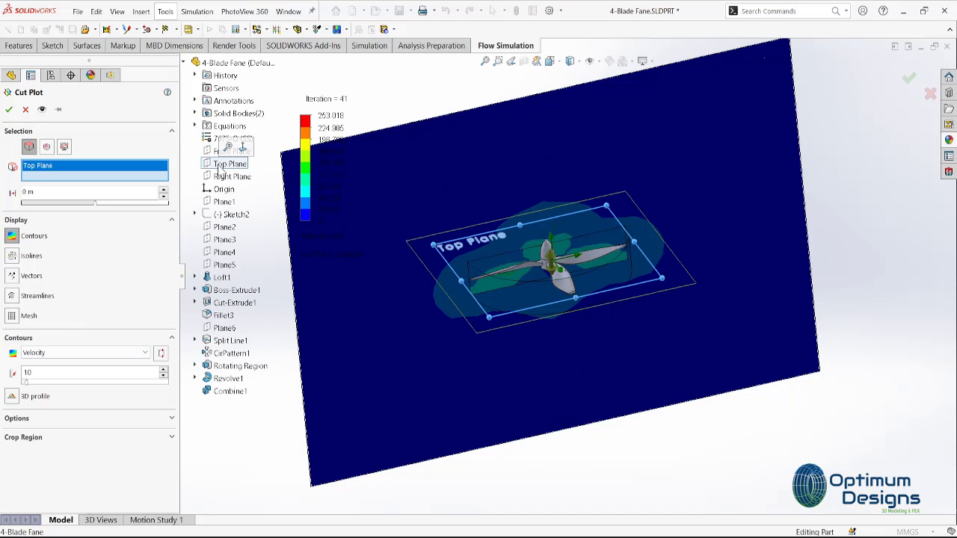
left_click(9, 109)
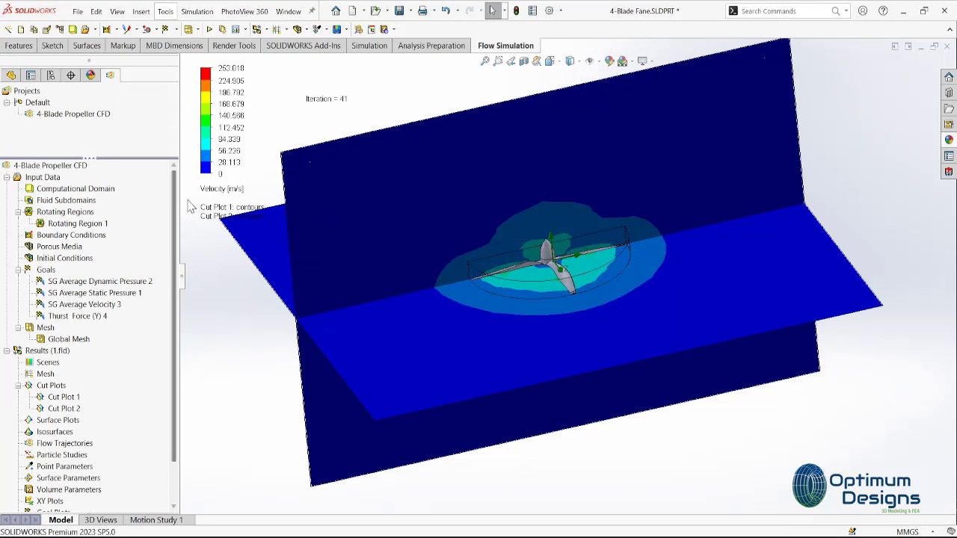
Step: View the plots from the Front and set the velocity legend maximum to 50 m/s
key("space")
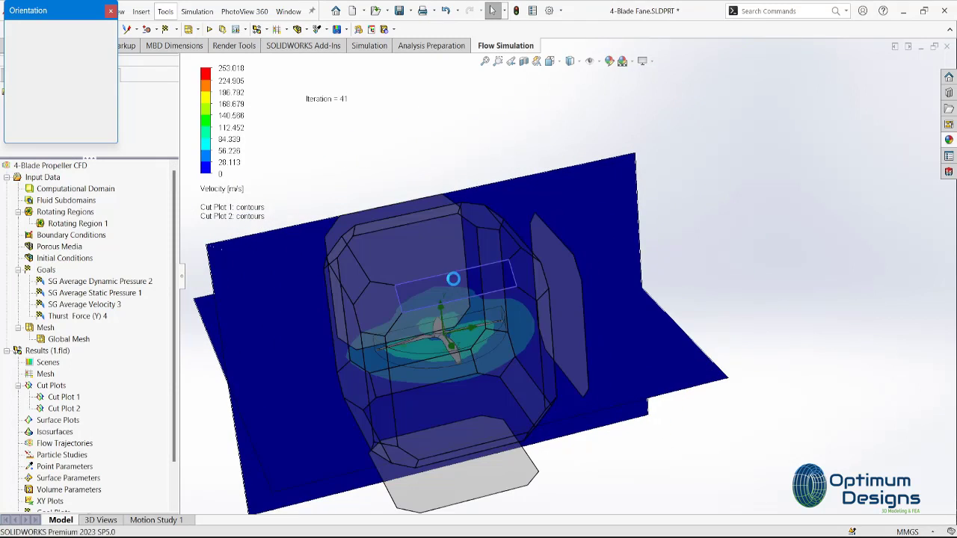
left_click(454, 284)
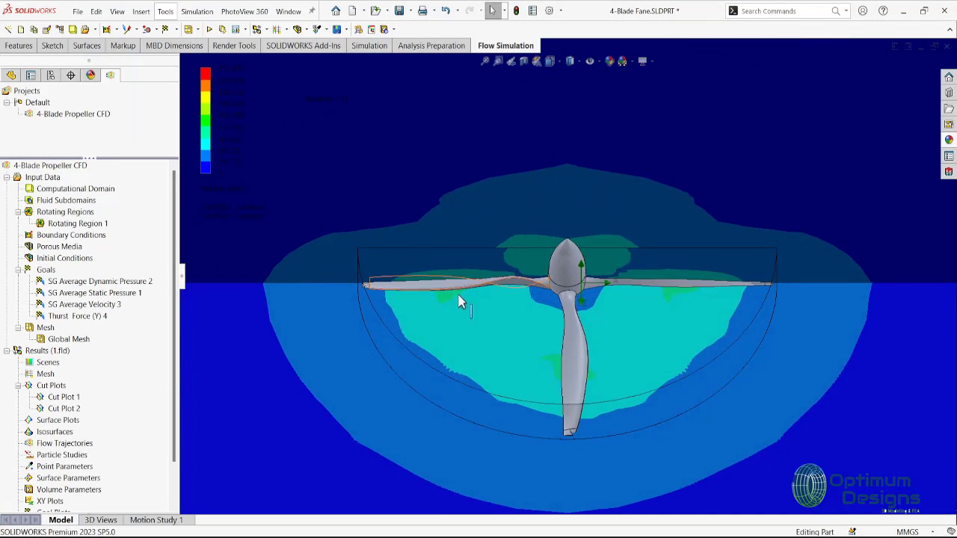
left_click(227, 73)
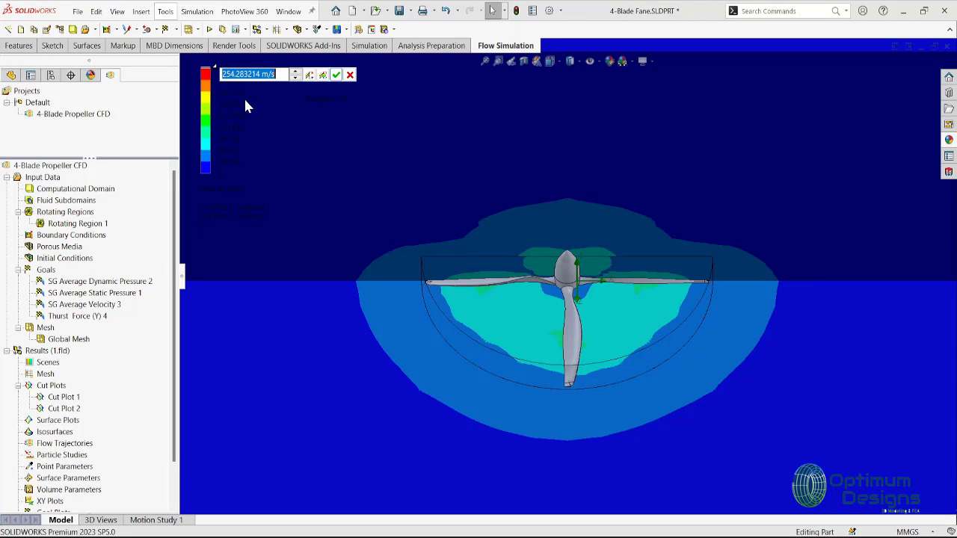
type("50")
key("Return")
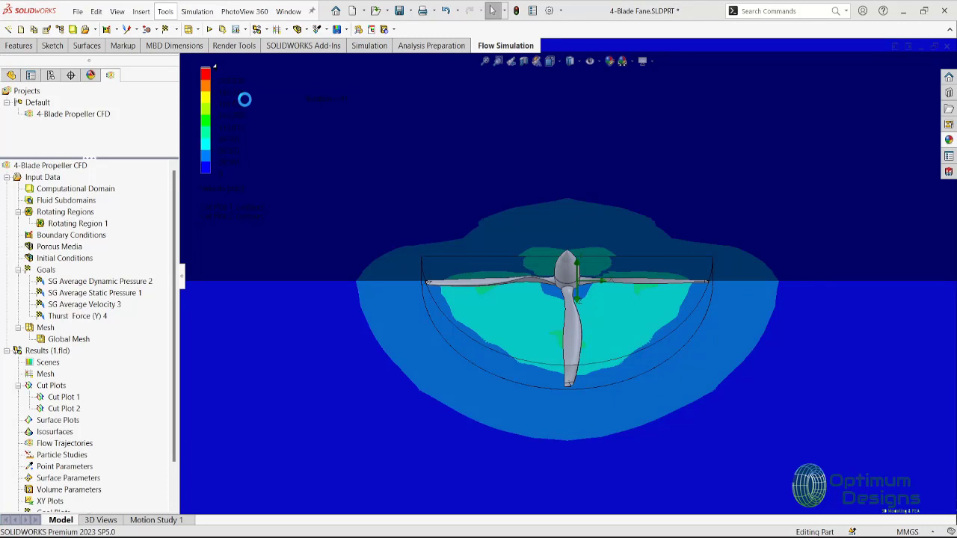
left_click(243, 67)
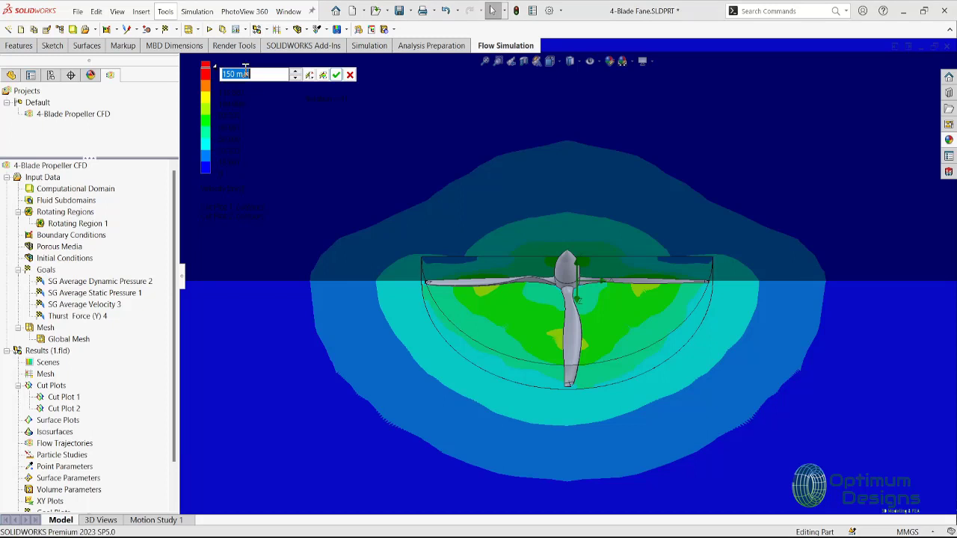
type("50")
key("Return")
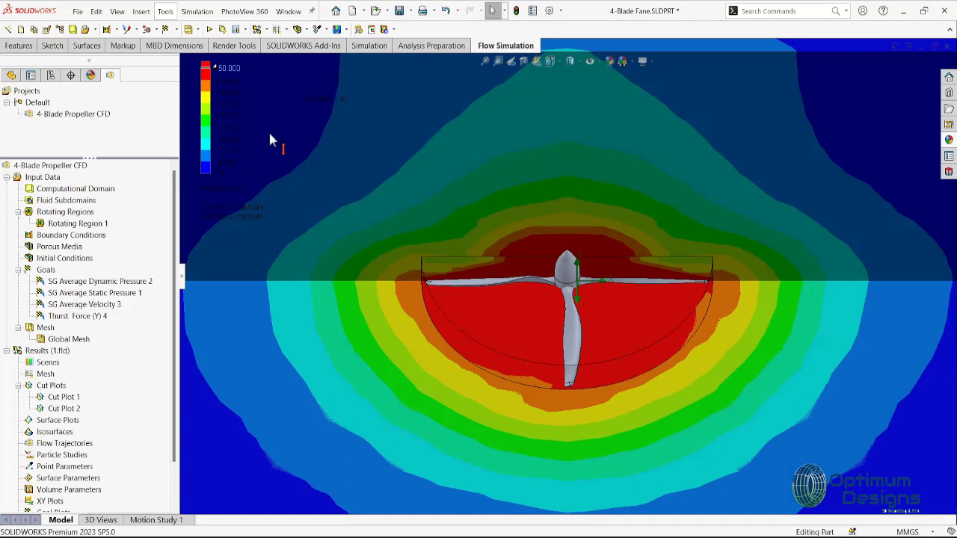
Step: Zoom and rotate around the cut plots, then switch to an isometric view
scroll(559, 314, "up", 2)
scroll(559, 314, "down", 1)
scroll(562, 314, "down", 1)
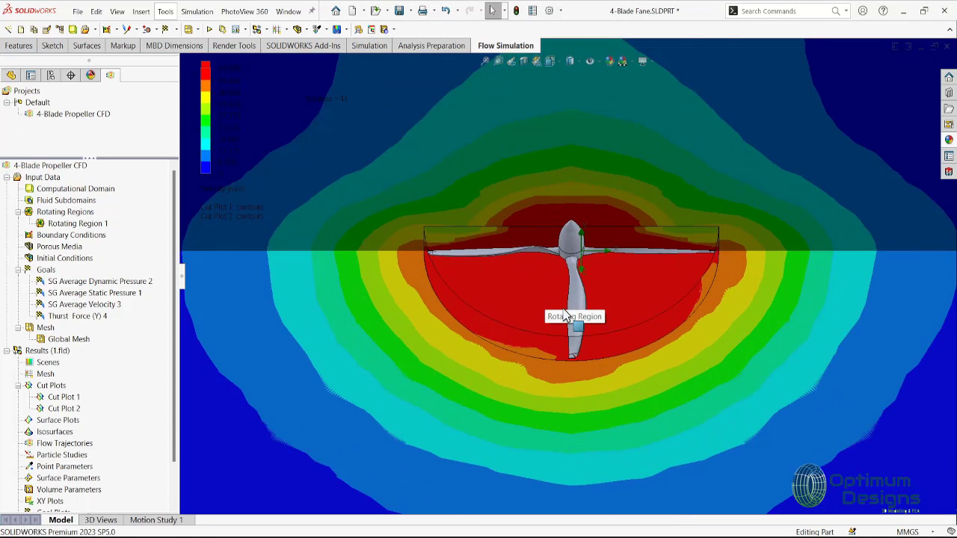
scroll(566, 314, "down", 1)
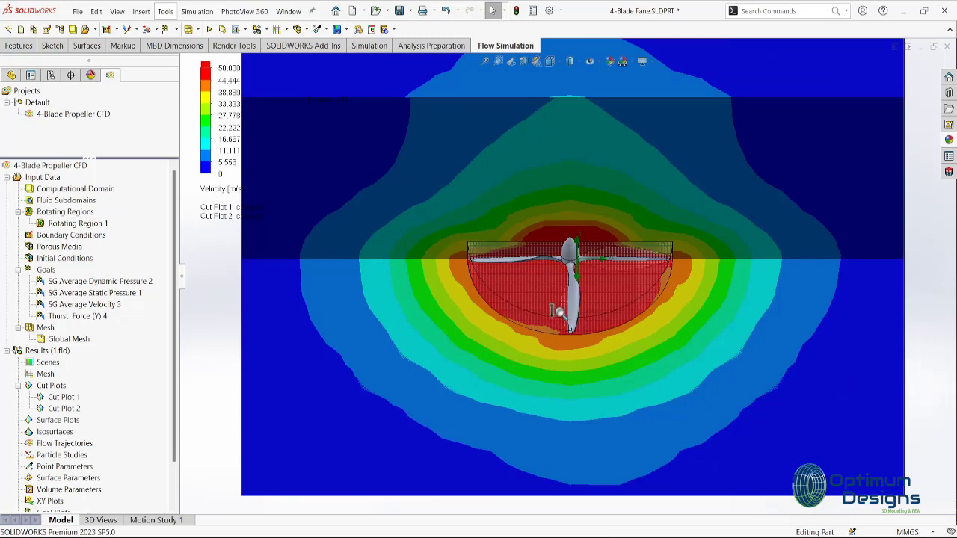
scroll(564, 318, "up", 2)
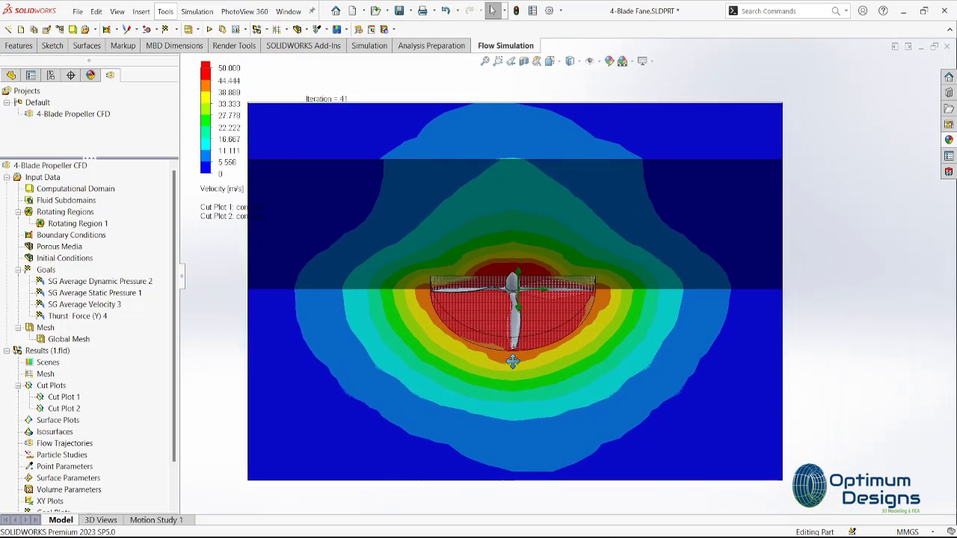
middle_click_drag(572, 338, 513, 359)
key("space")
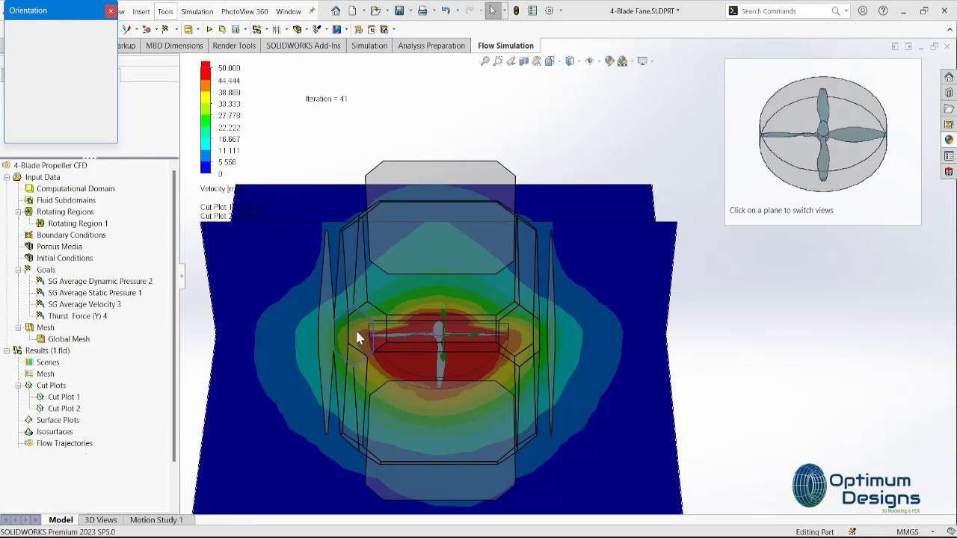
key("ctrl+7")
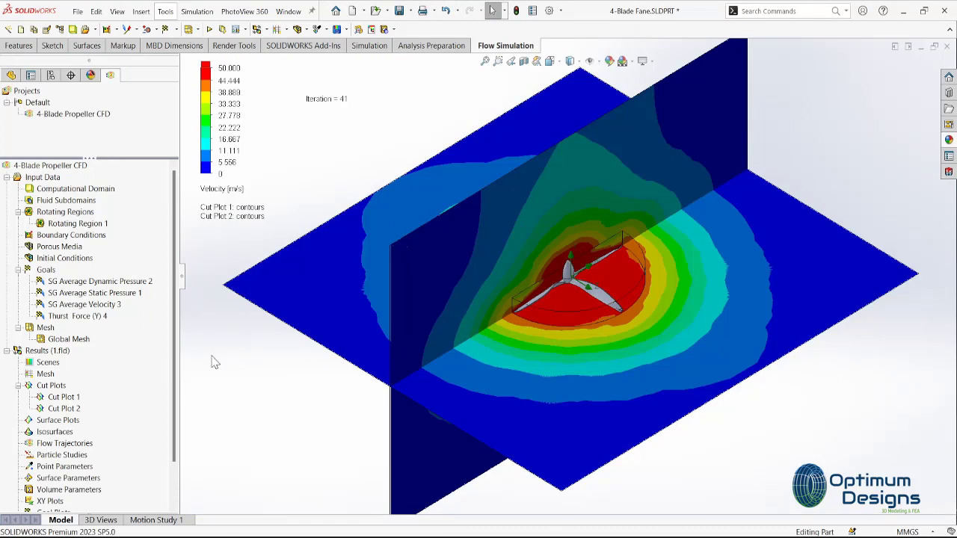
Step: Play the sweep animations of Cut Plot 1 and Cut Plot 2
right_click(58, 398)
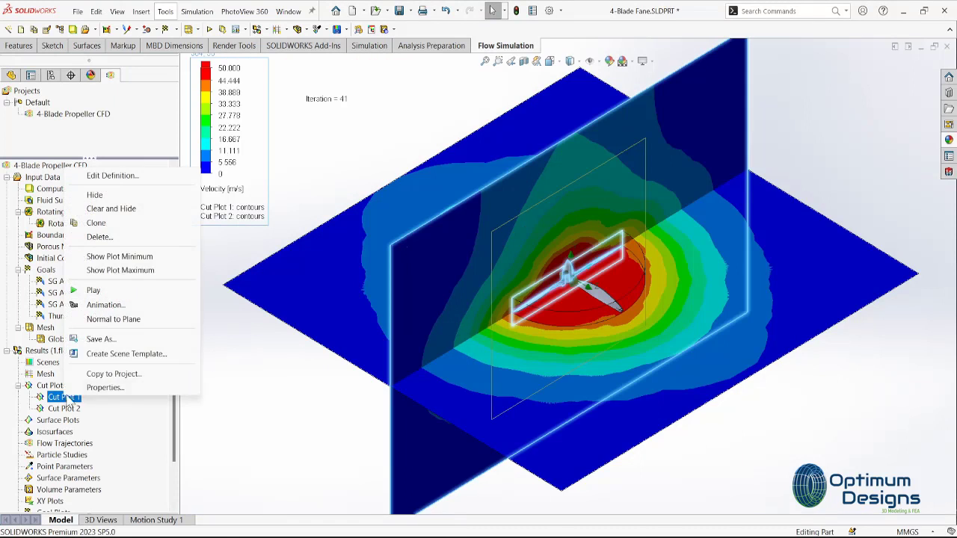
left_click(92, 298)
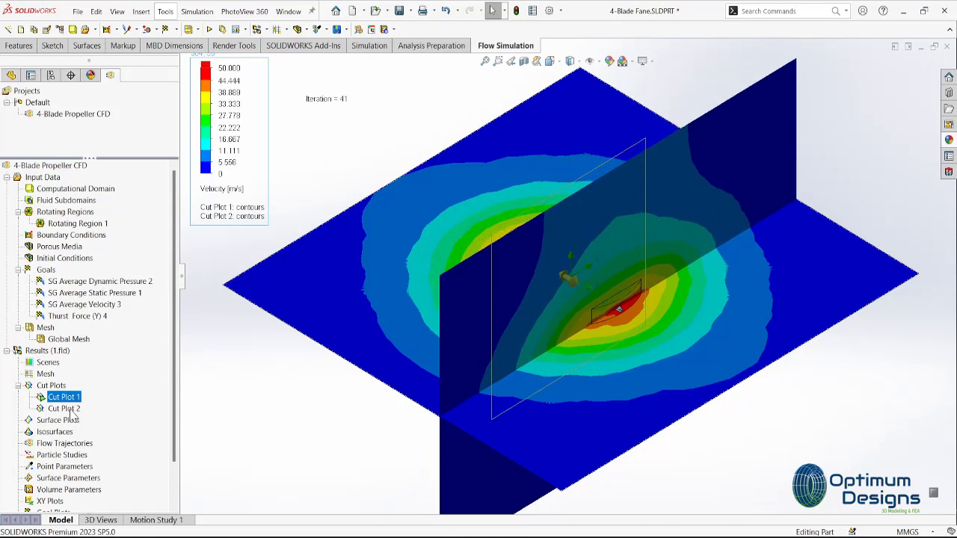
right_click(70, 408)
left_click(98, 304)
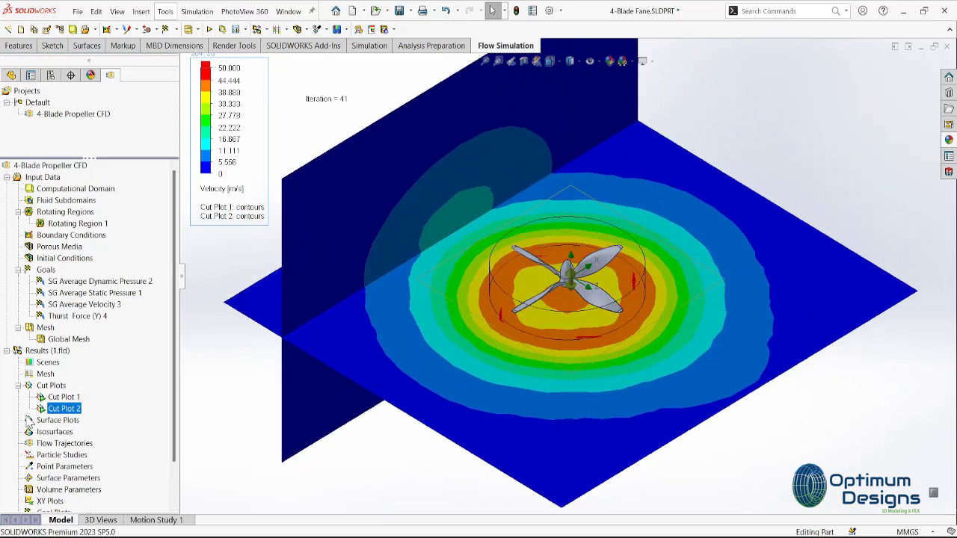
Step: Stop both cut plot animations and hide all cut plots
right_click(61, 410)
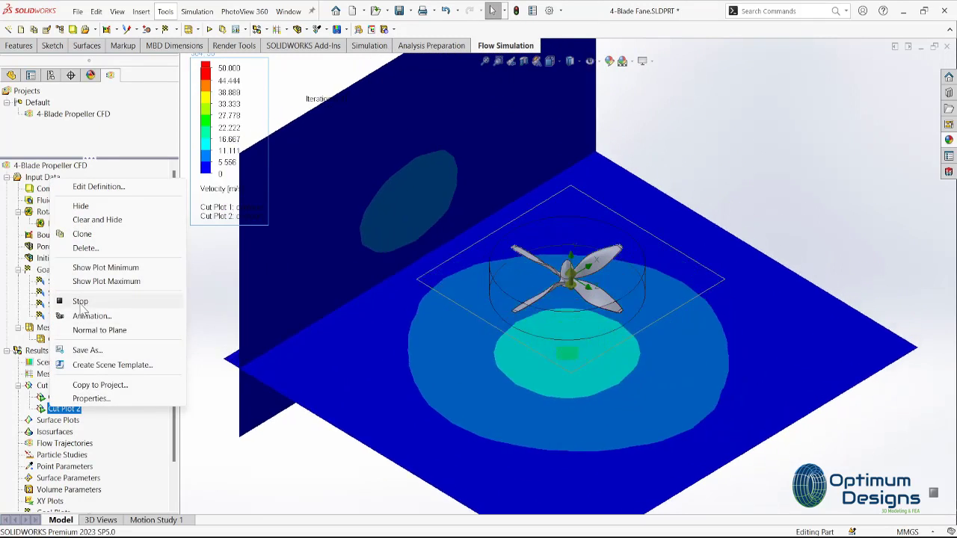
left_click(63, 397)
right_click(66, 401)
left_click(94, 314)
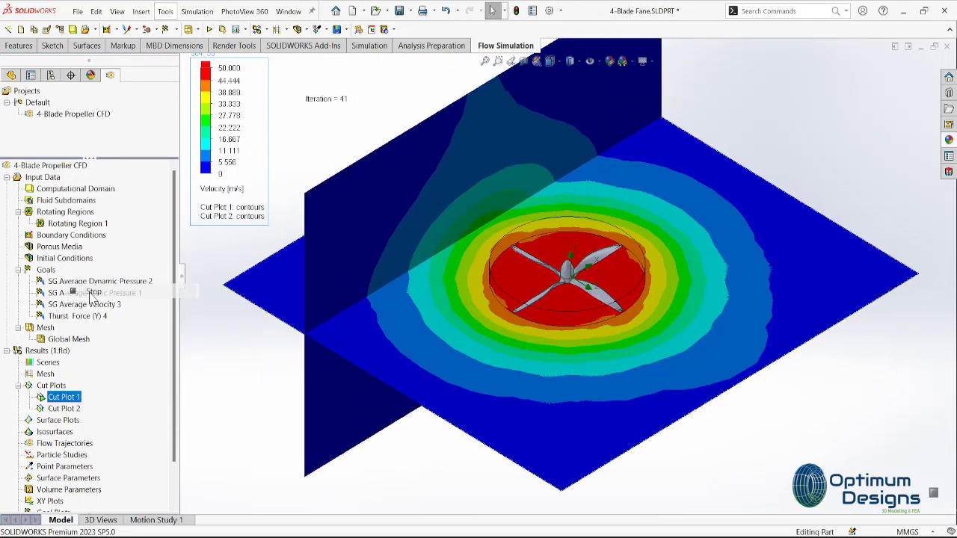
right_click(56, 394)
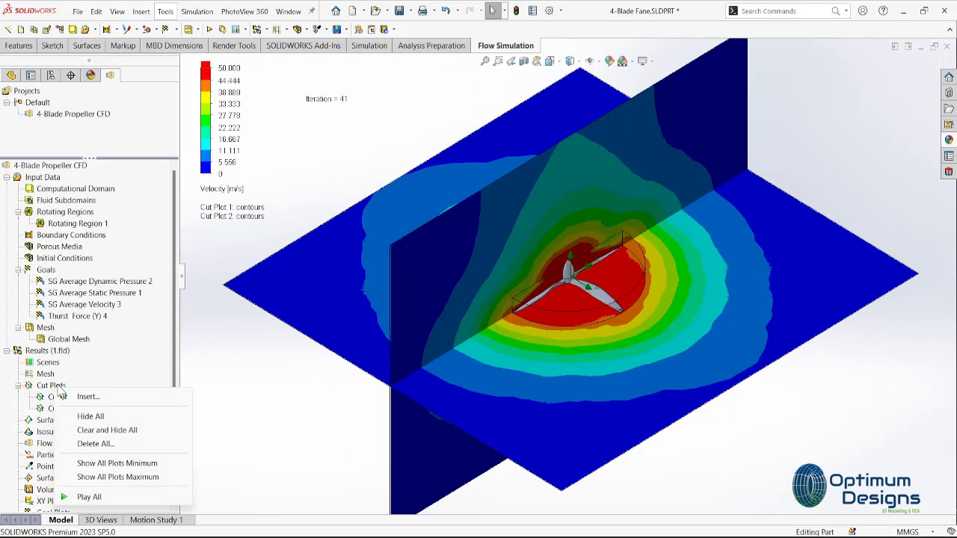
left_click(86, 416)
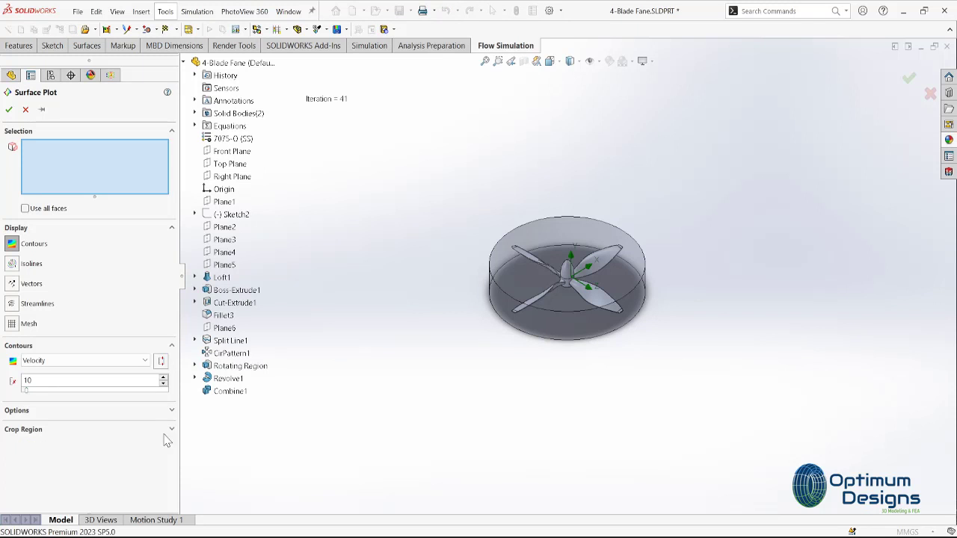
Step: Plot velocity on the four blade faces, the hub and two blade tips, then open the legend quantity list
scroll(611, 269, "down", 5)
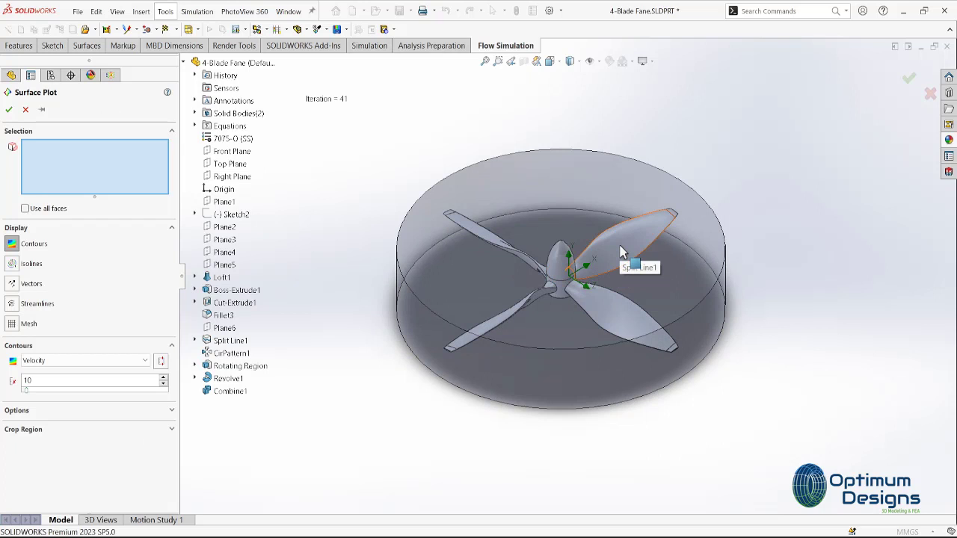
left_click(620, 252)
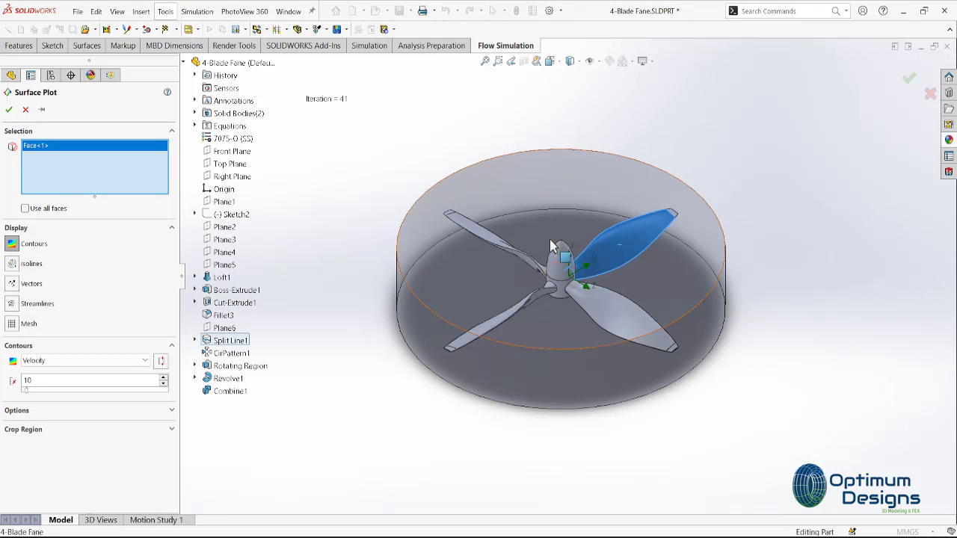
left_click(480, 236)
left_click(487, 323)
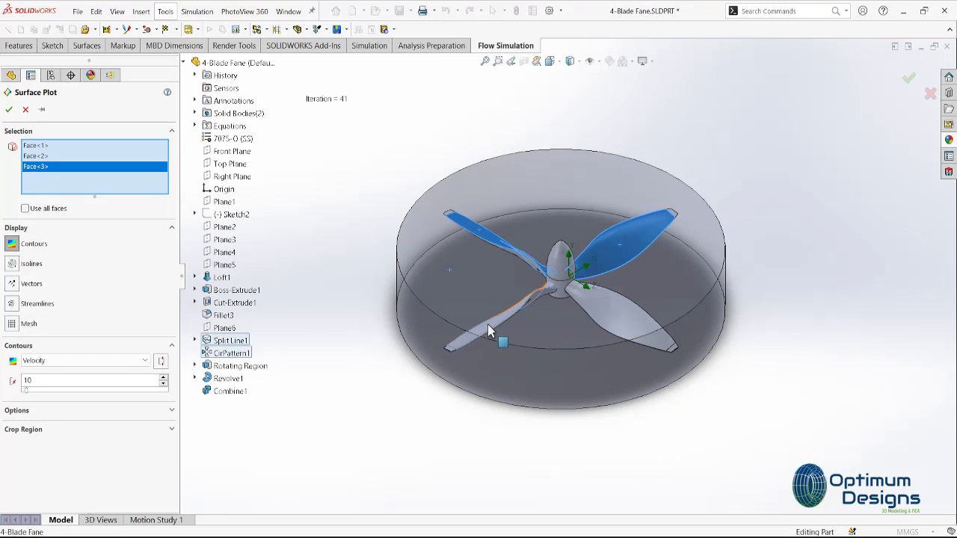
left_click(607, 313)
left_click(561, 261)
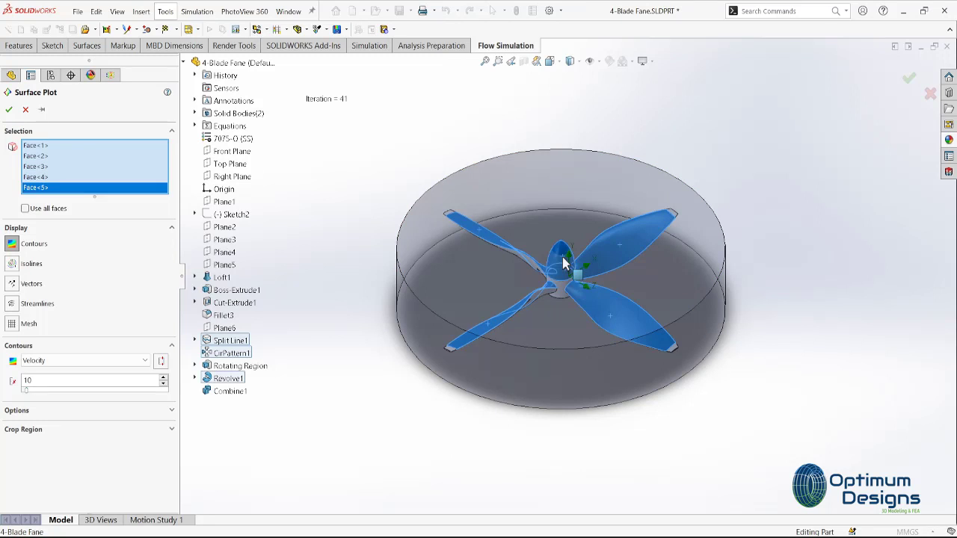
left_click(670, 218)
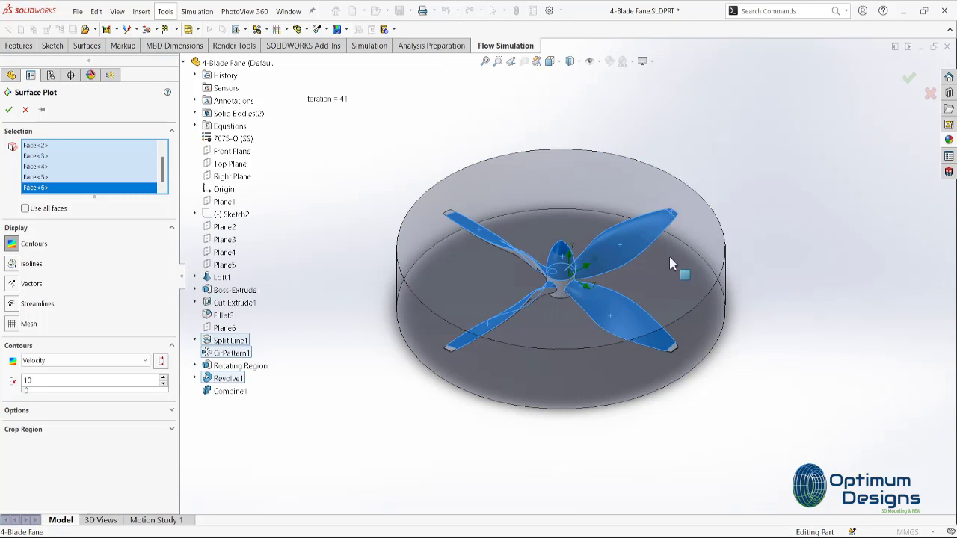
scroll(669, 348, "up", 3)
left_click(650, 329)
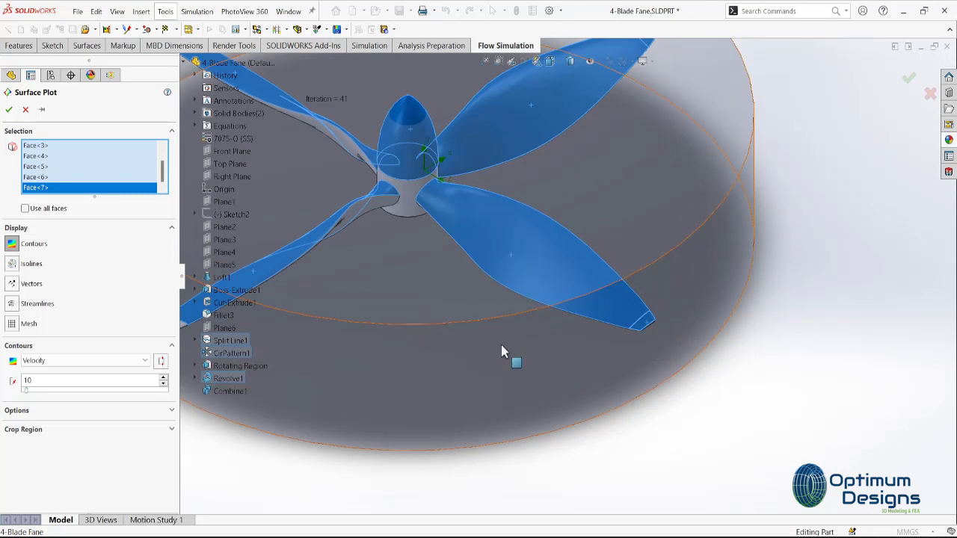
scroll(418, 336, "down", 4)
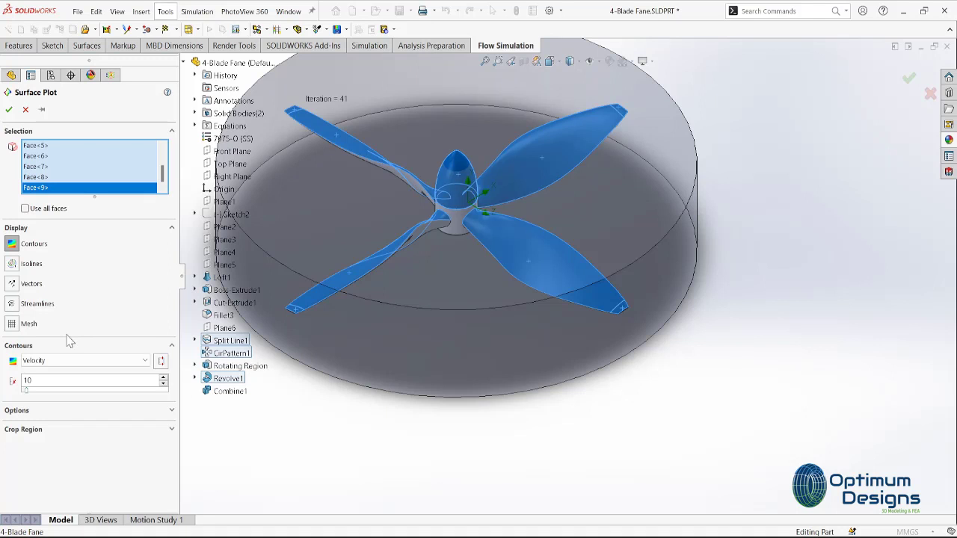
left_click(9, 110)
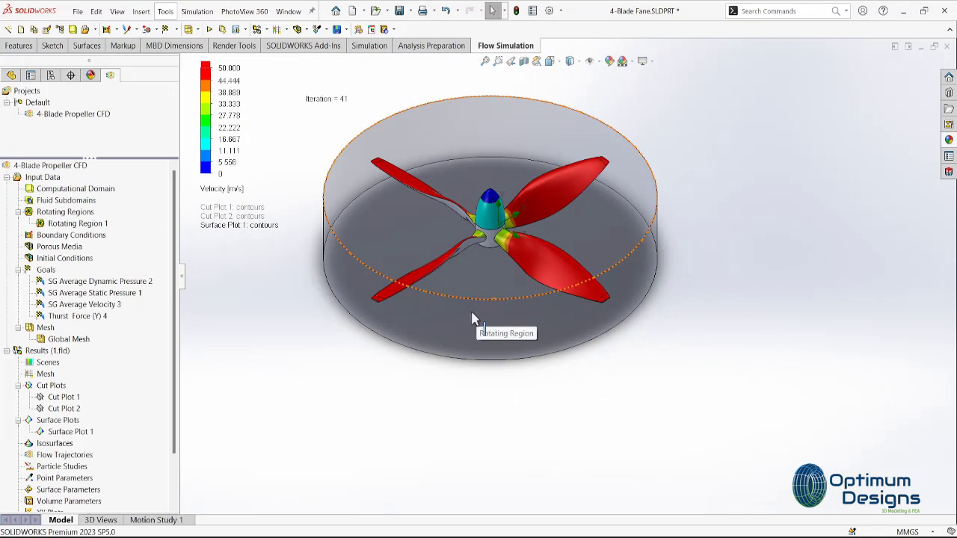
left_click(237, 195)
Step: Try Pressure, then recolour Surface Plot 1 by Velocity
left_click(224, 214)
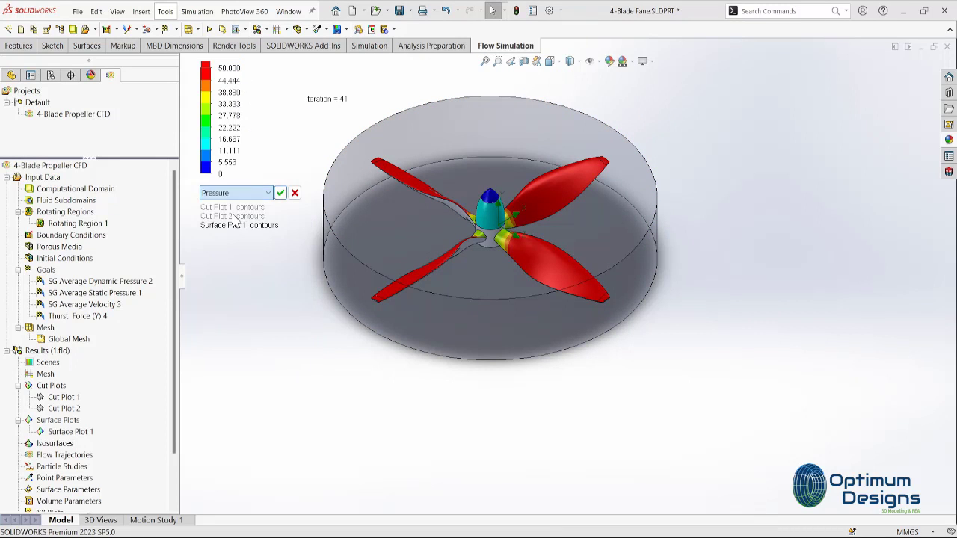
left_click(280, 193)
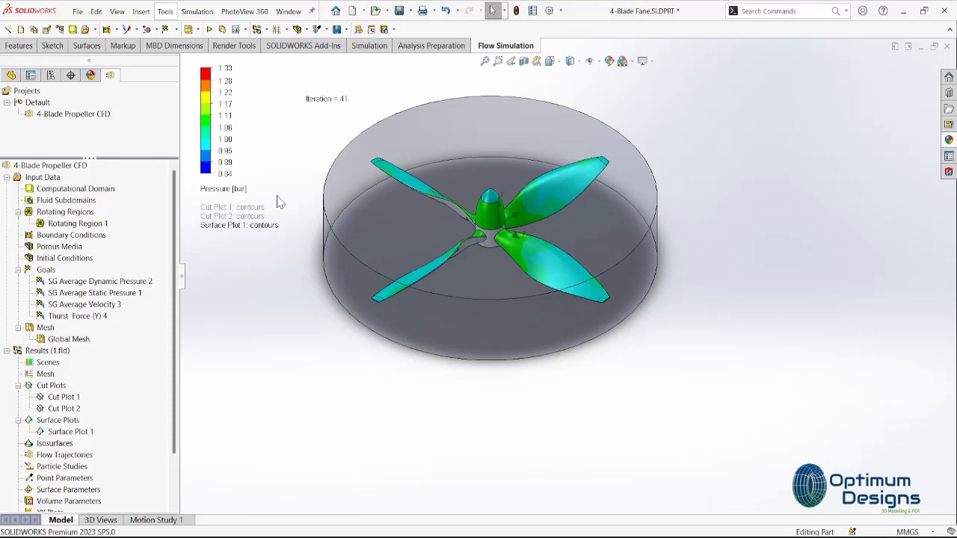
left_click(229, 196)
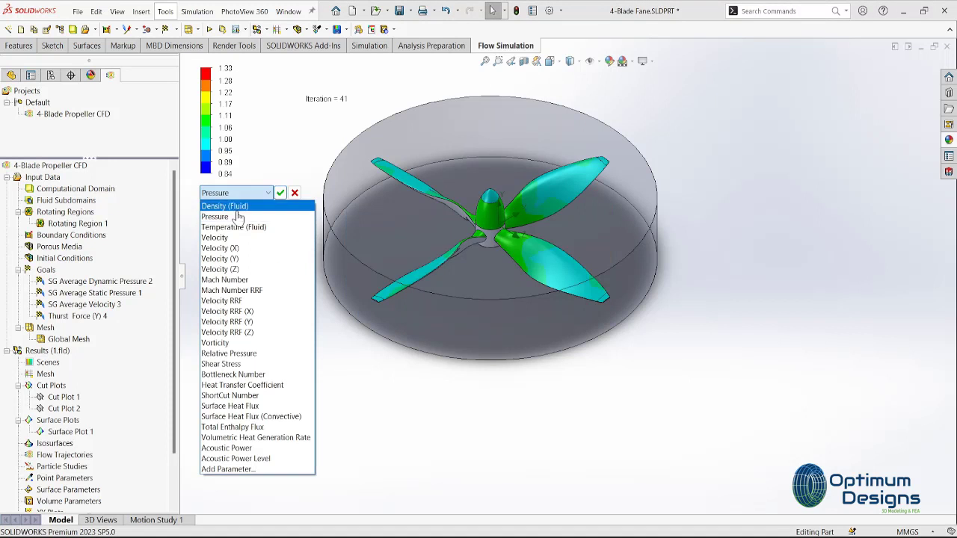
left_click(232, 238)
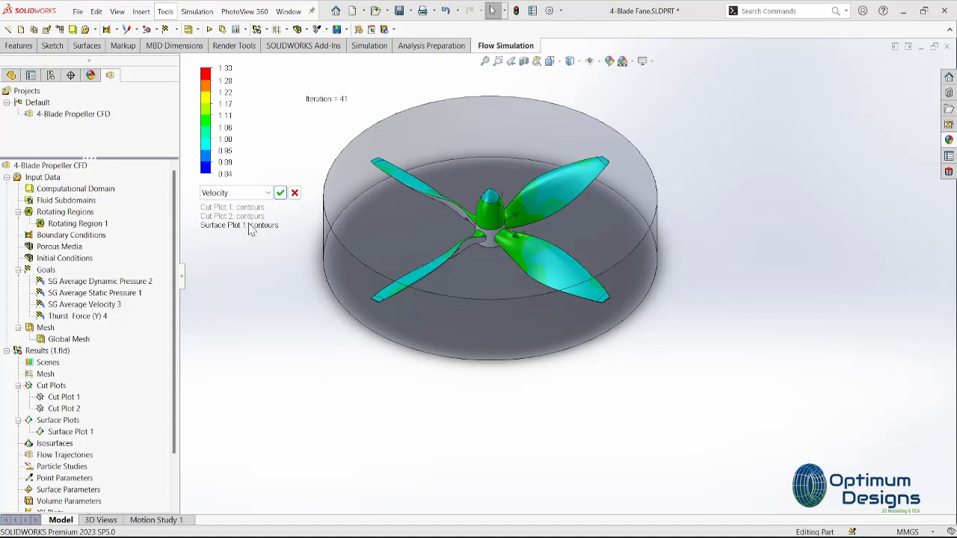
left_click(280, 194)
Step: Set the legend maximum to 250 m/s and check the fan from Top and angled views
left_click(233, 69)
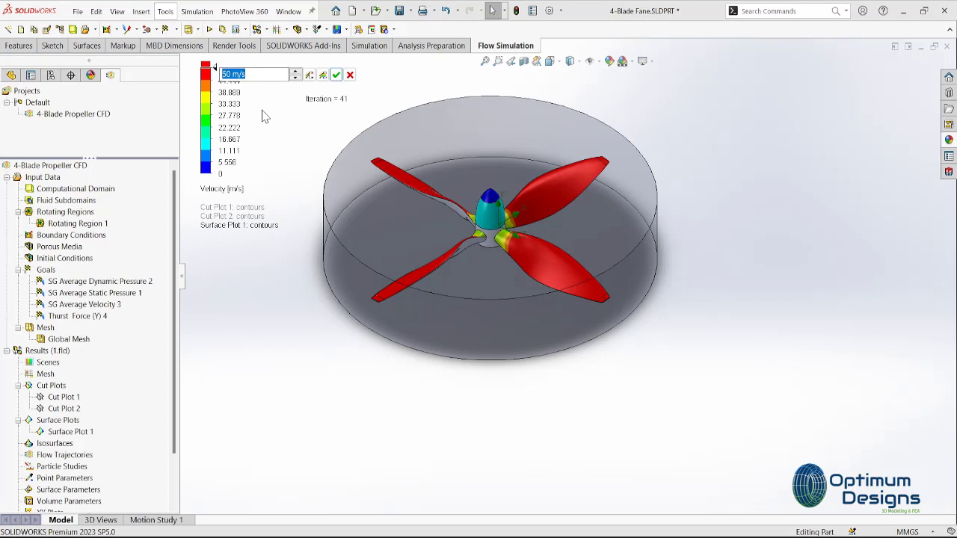
key("Return")
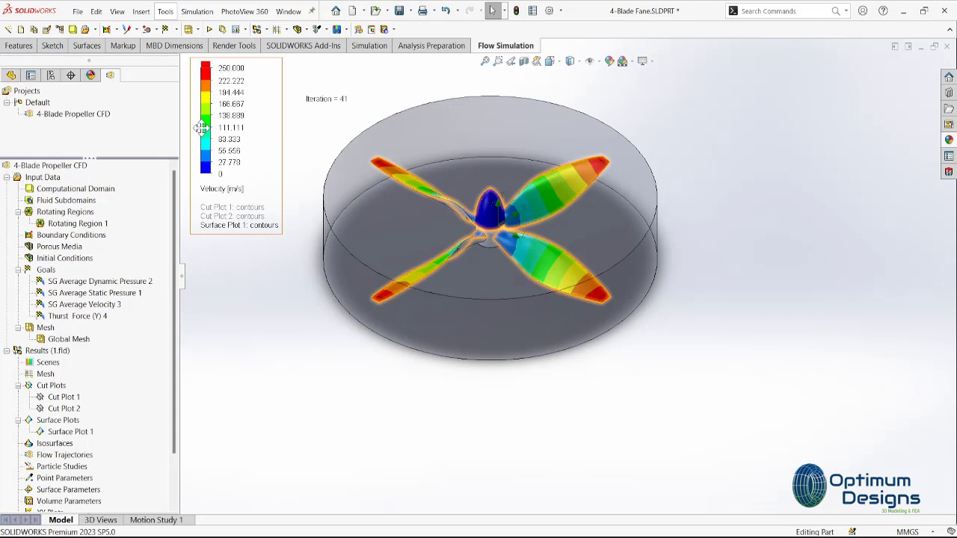
key("space")
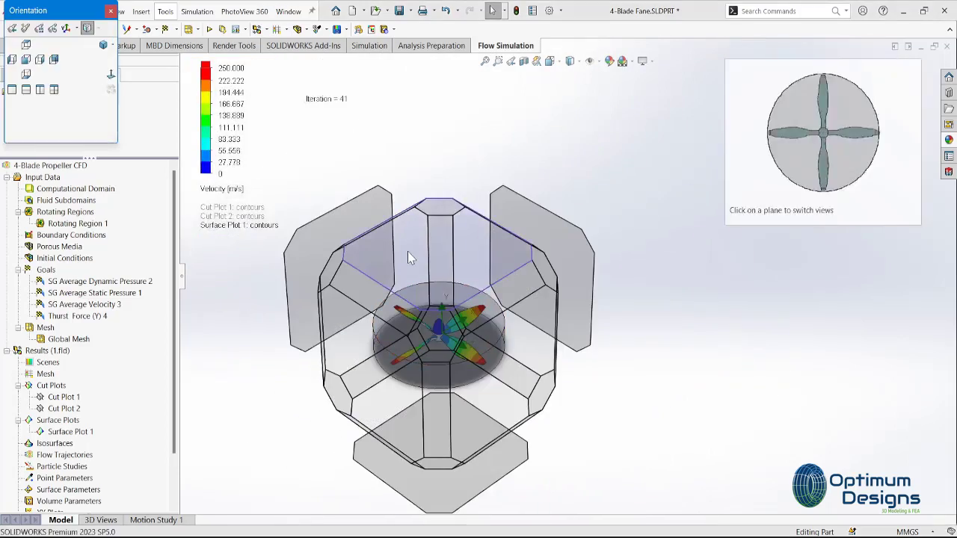
left_click(407, 251)
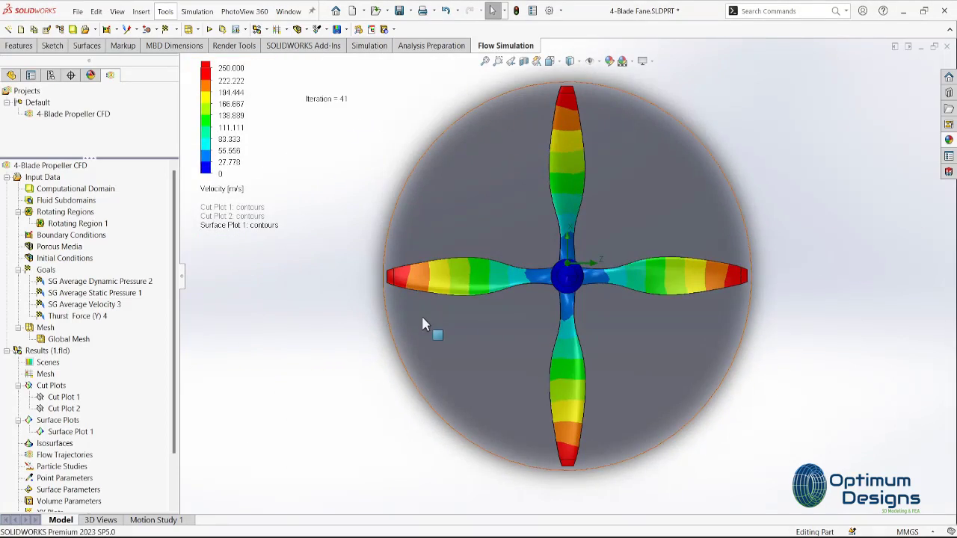
key("space")
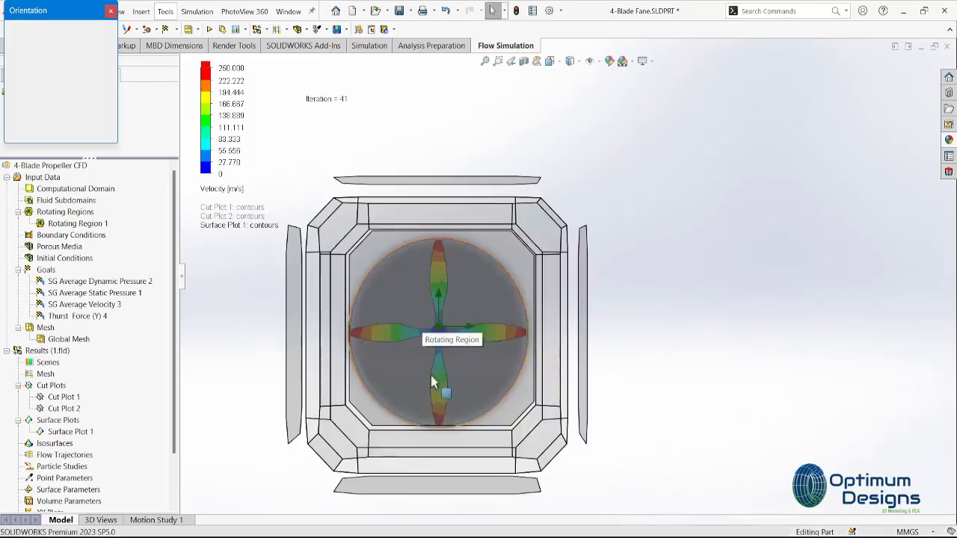
left_click(554, 460)
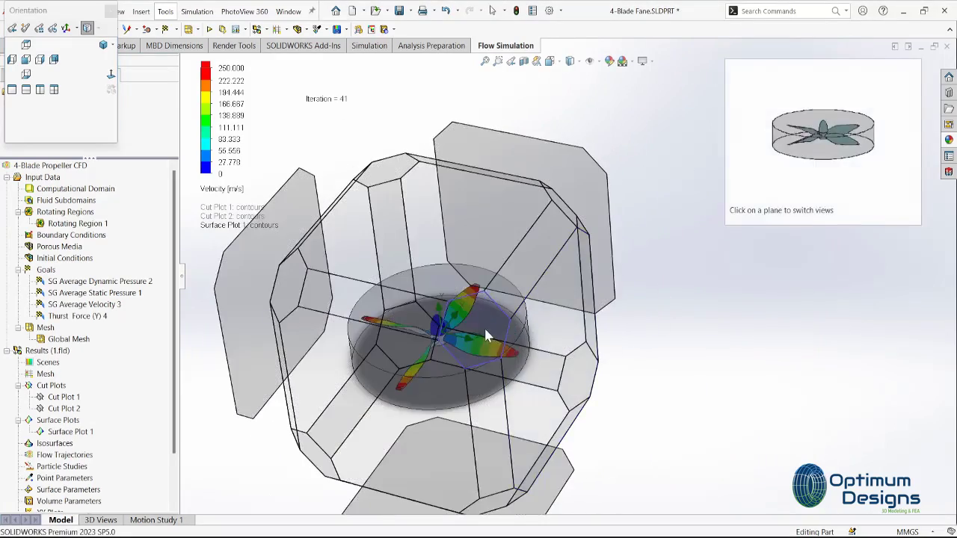
left_click(483, 326)
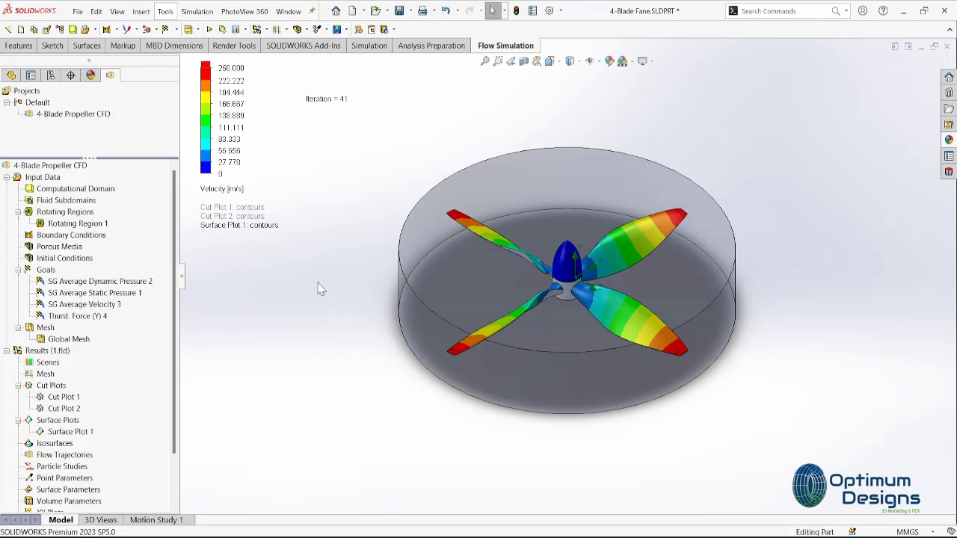
Step: Cancel an initial flow trajectories setup and hide Surface Plot 1
left_click(62, 457)
double_click(91, 462)
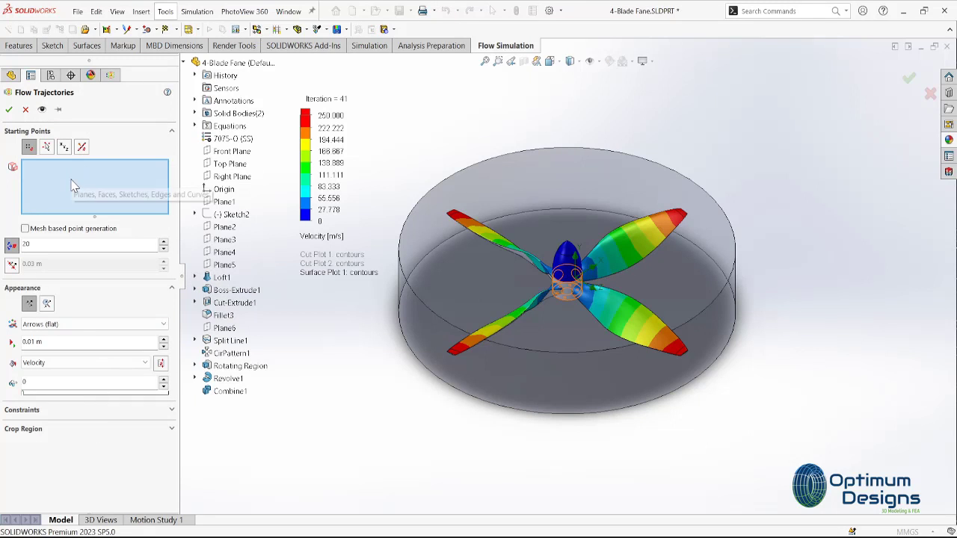
left_click(26, 110)
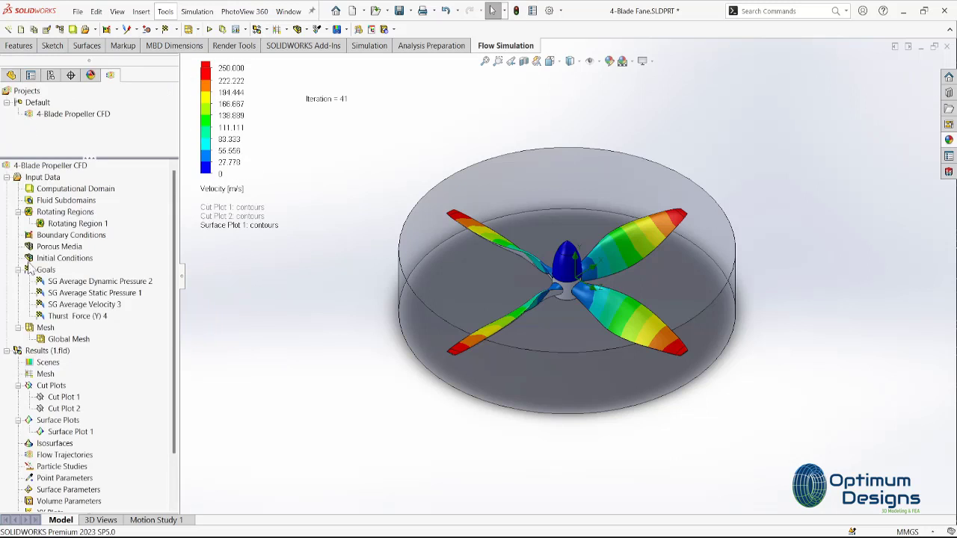
right_click(71, 436)
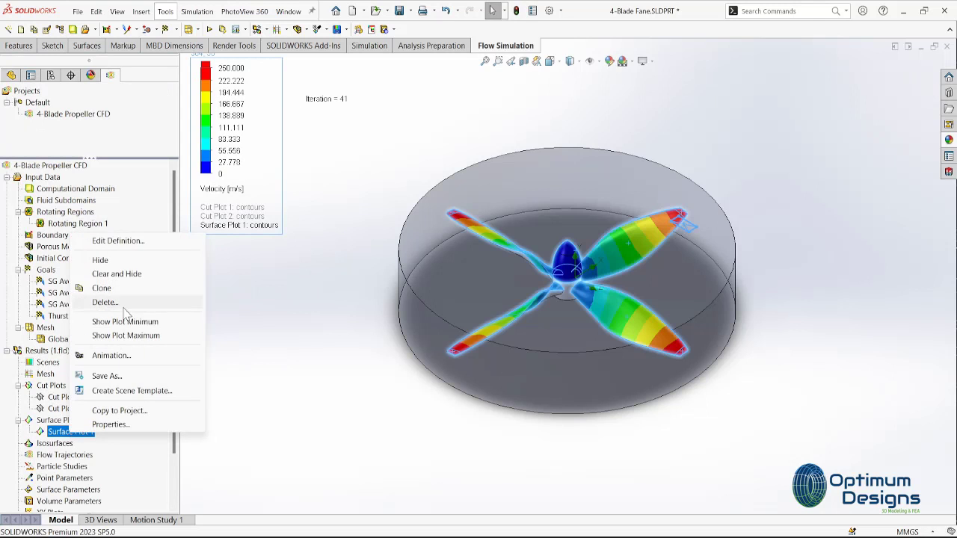
left_click(119, 260)
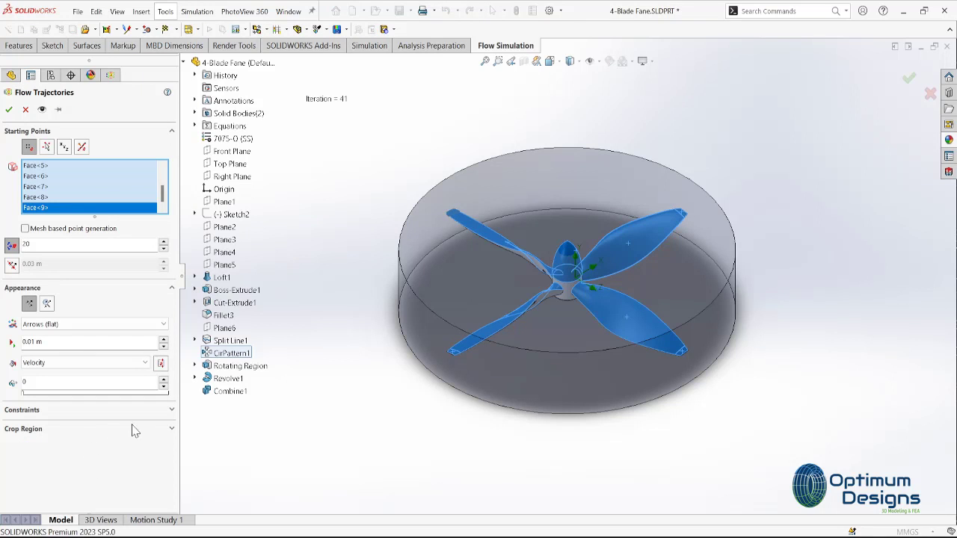
Step: Pick the four blade faces as trajectory starting faces
mouse_move(464, 355)
middle_mouse_down()
mouse_move(470, 144)
mouse_move(499, 219)
middle_mouse_up()
left_click(500, 222)
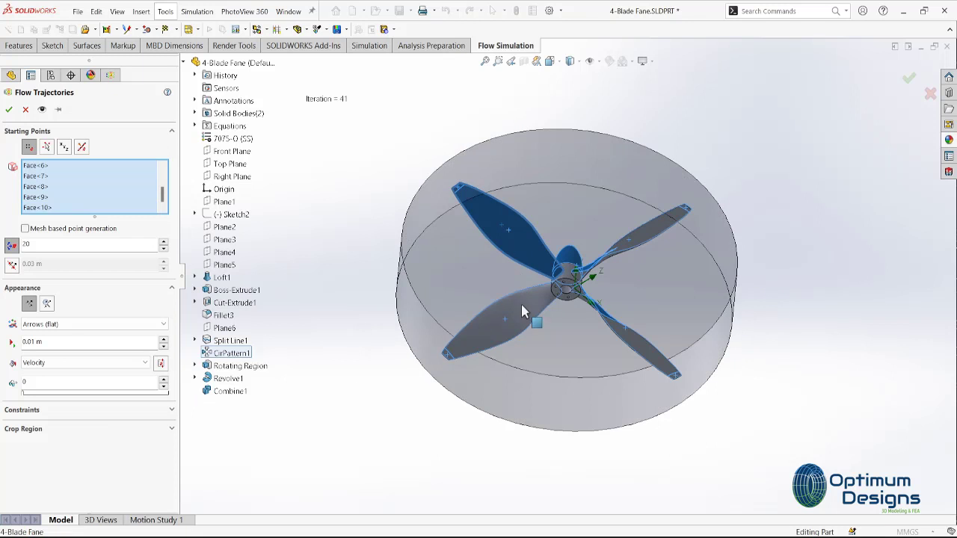
left_click(522, 309)
scroll(615, 261, "down", 5)
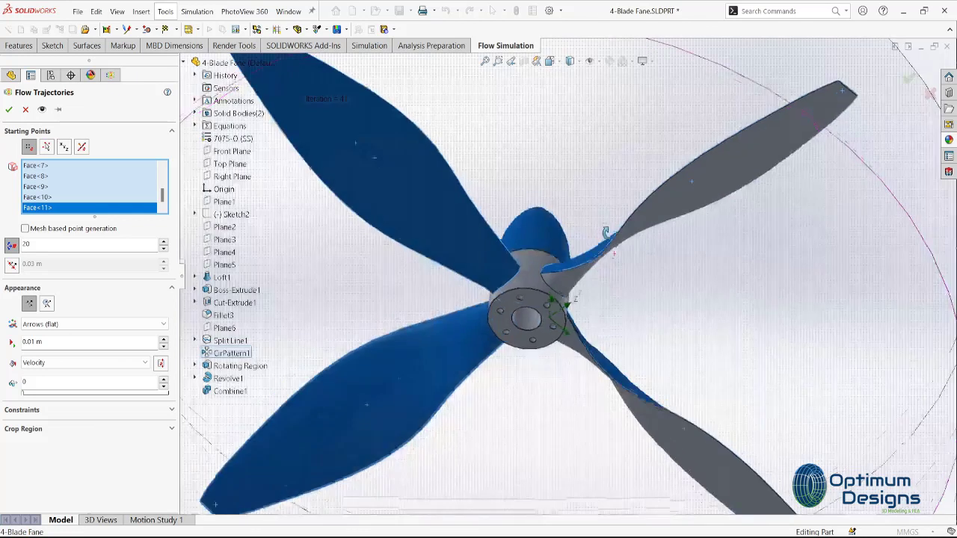
middle_click_drag(615, 261, 610, 214)
left_click(681, 209)
scroll(715, 386, "up", 3)
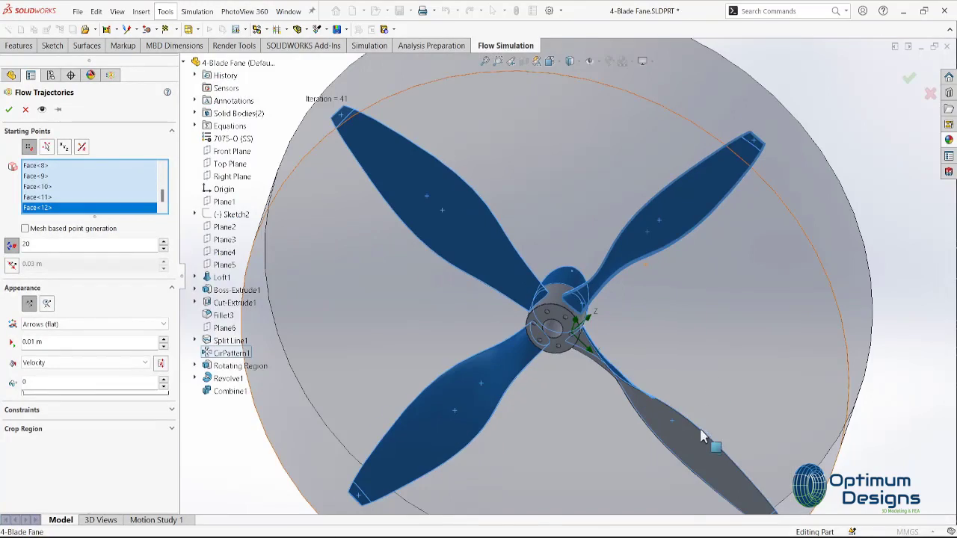
key("ctrl+1")
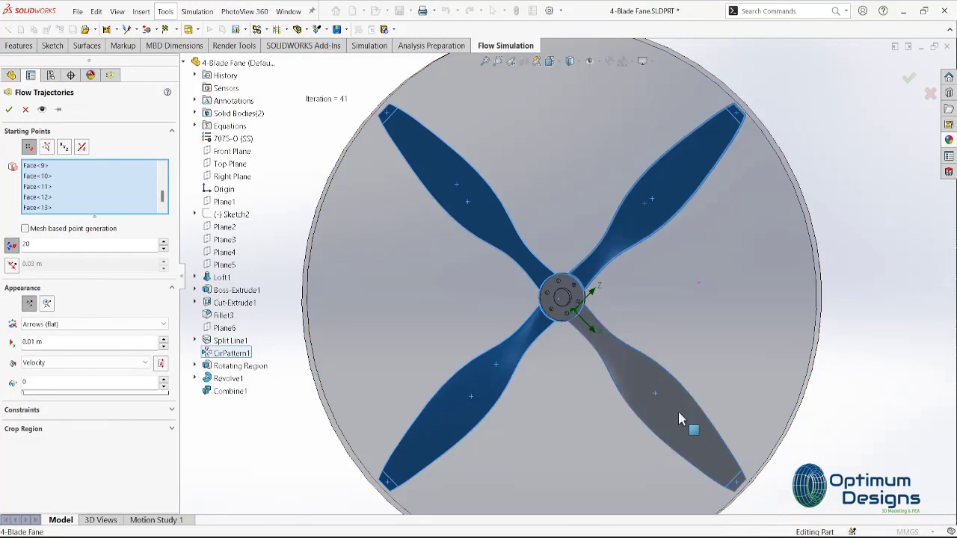
left_click(677, 409)
scroll(648, 358, "up", 2)
middle_click_drag(647, 359, 601, 491)
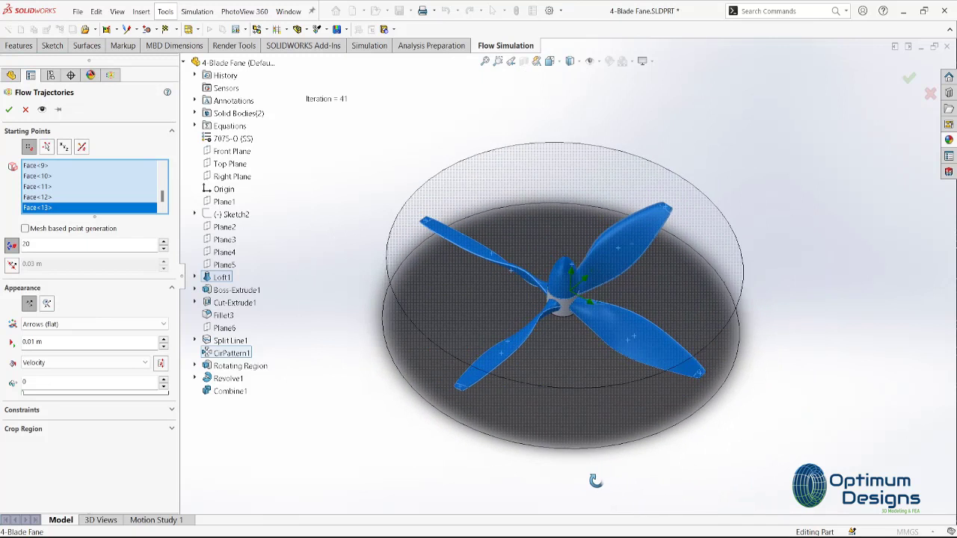
middle_click_drag(602, 491, 597, 486)
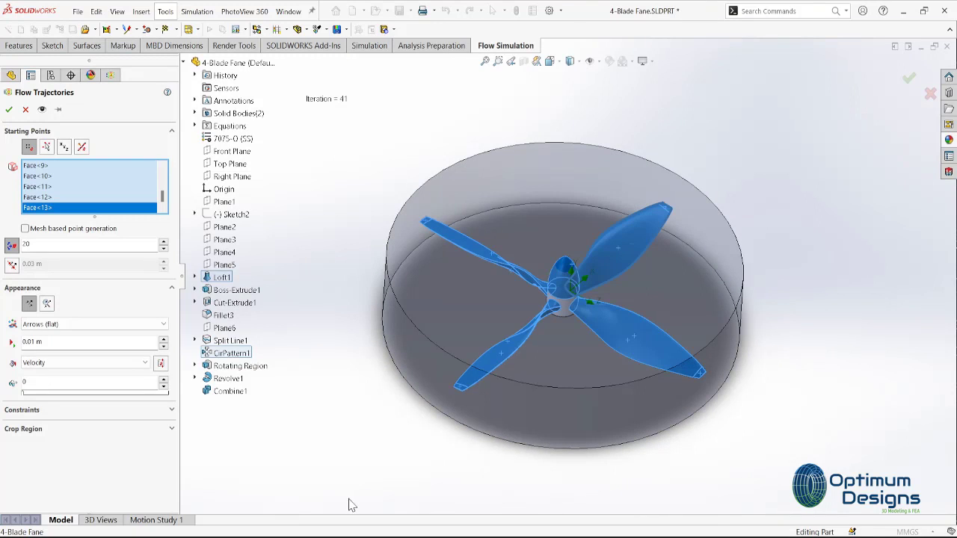
Step: Draw 400 trajectories as lines with arrows and generate Flow Trajectories 1
left_click(69, 321)
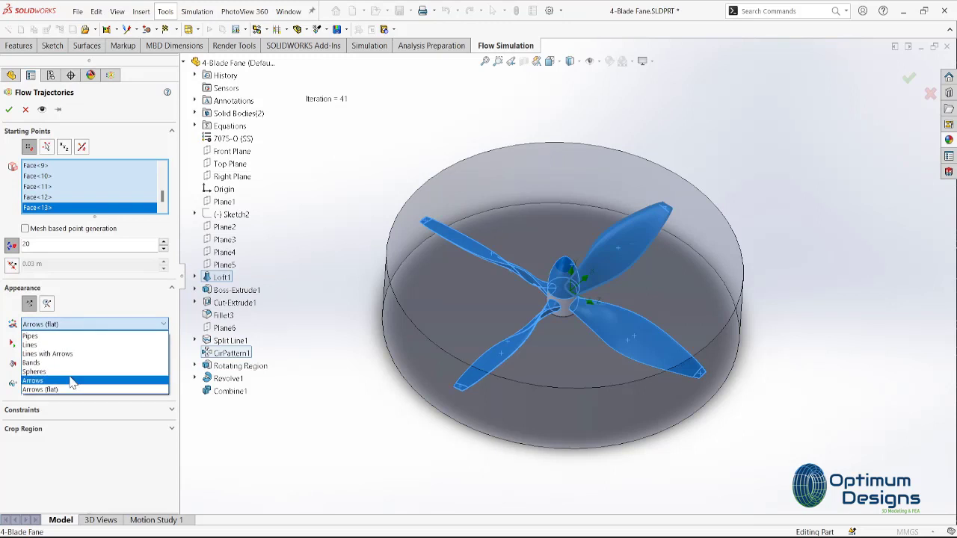
left_click(69, 358)
type("400")
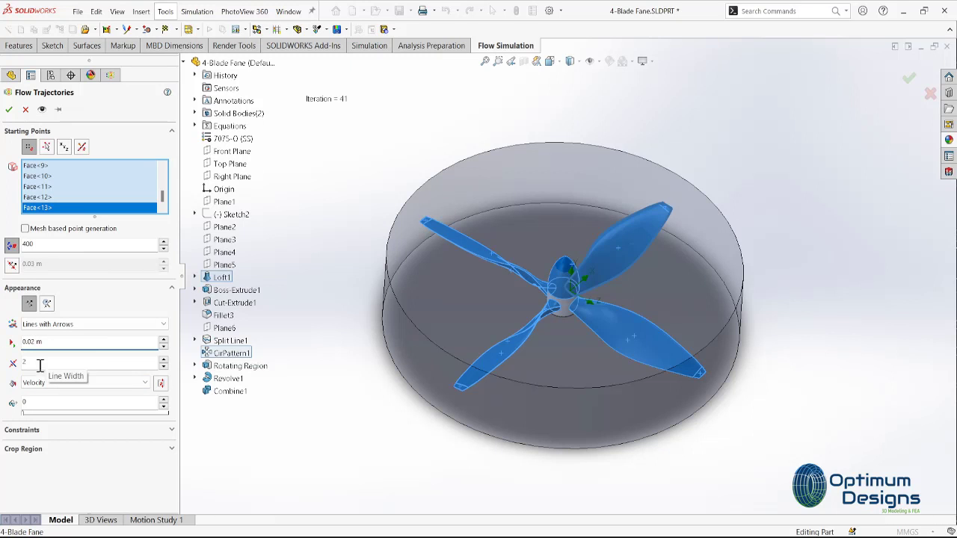
left_click(8, 110)
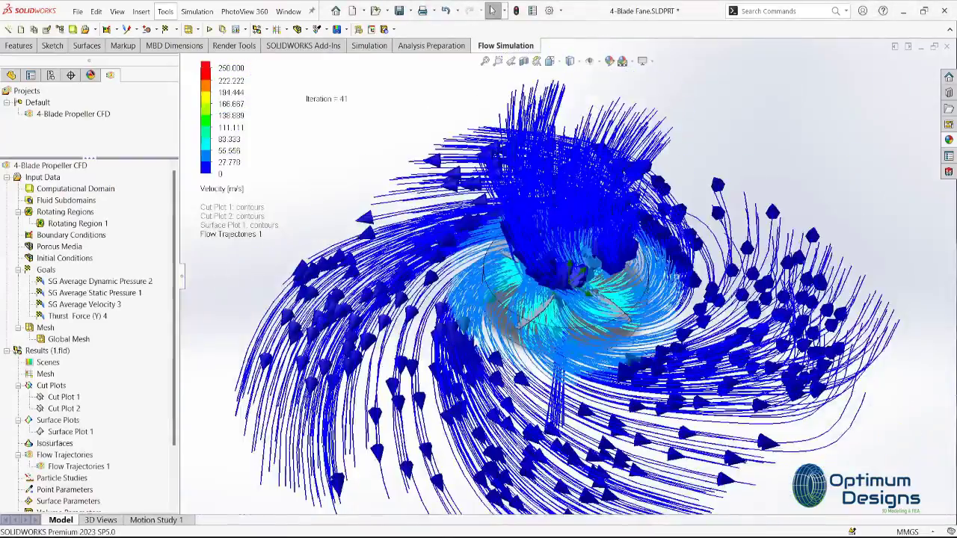
Step: View the flow trajectories from the Left orientation
middle_click_drag(523, 247, 505, 257)
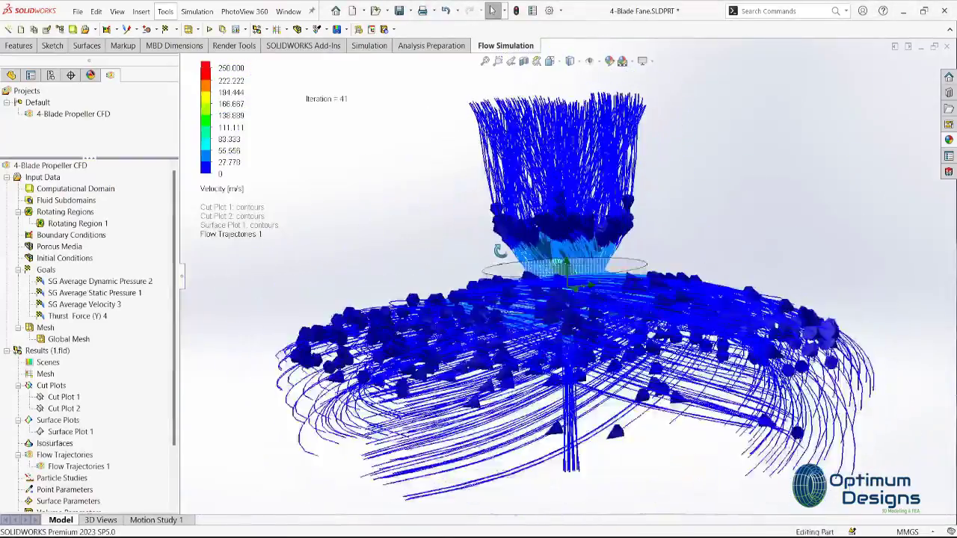
key("space")
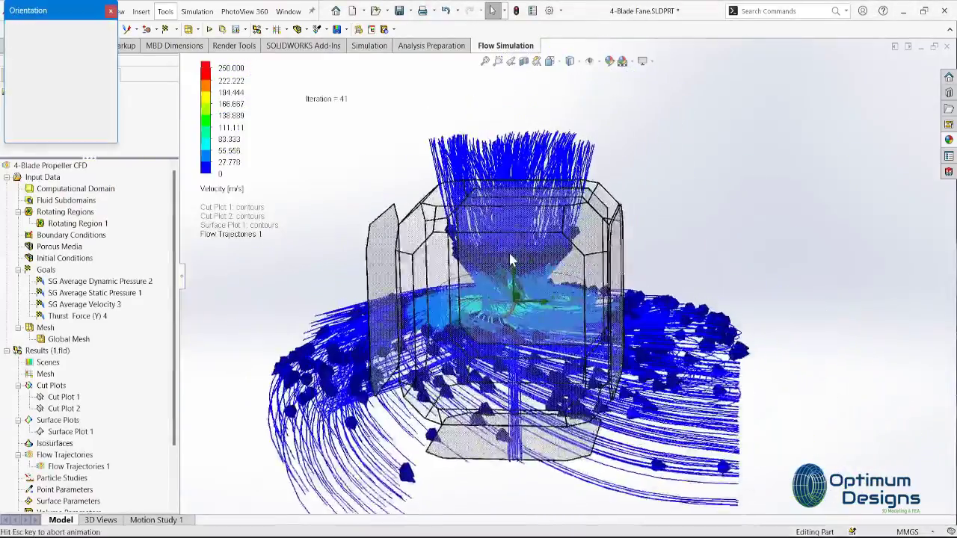
middle_click_drag(505, 258, 498, 318)
left_click(497, 317)
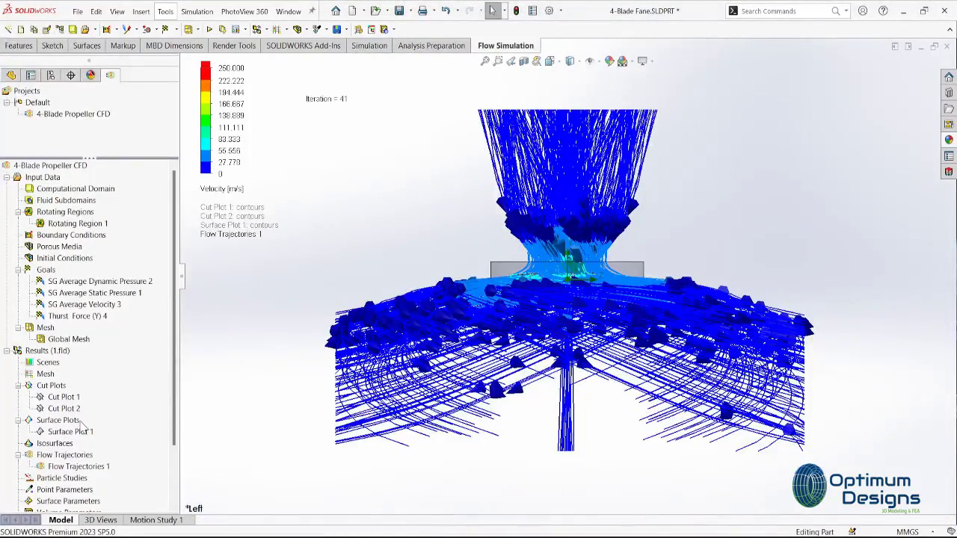
Step: Play and then stop the Flow Trajectories 1 animation
right_click(75, 468)
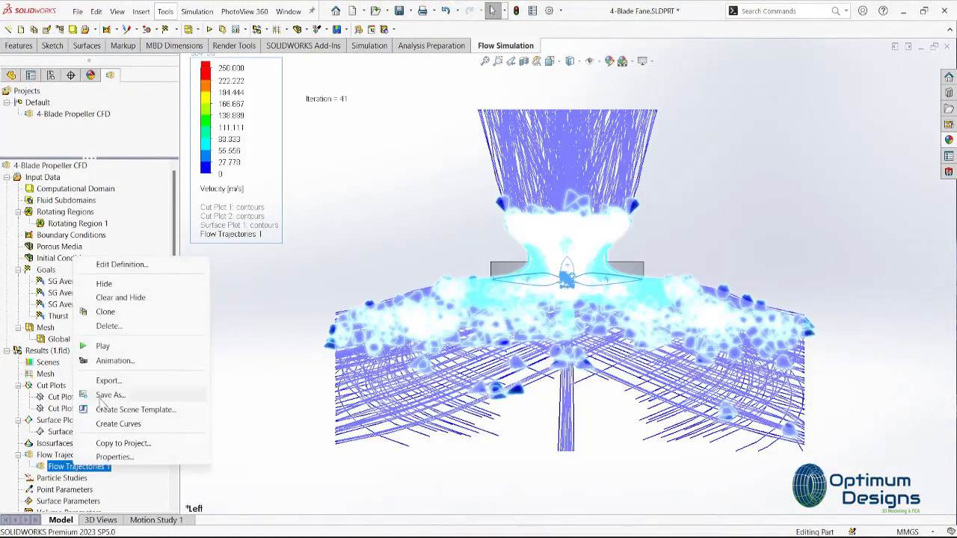
left_click(117, 347)
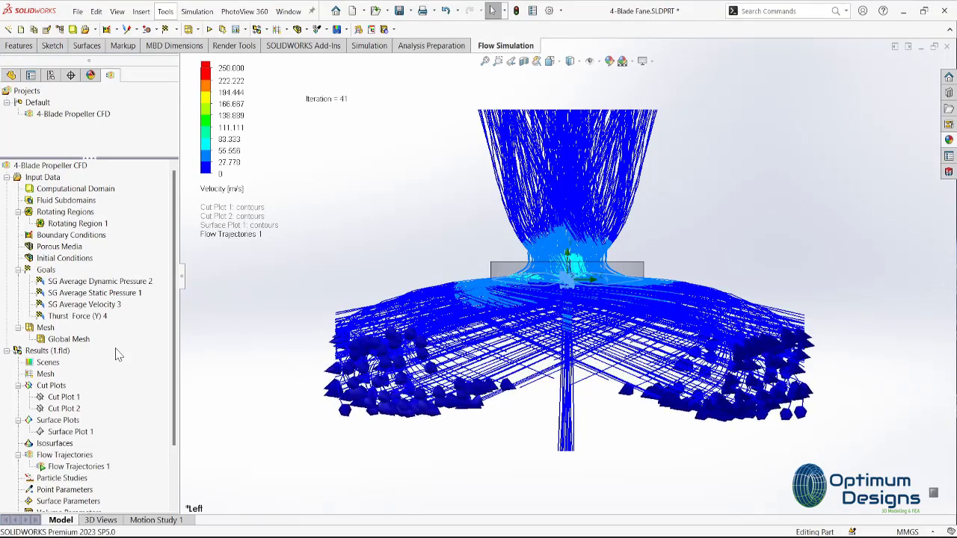
right_click(75, 466)
left_click(129, 285)
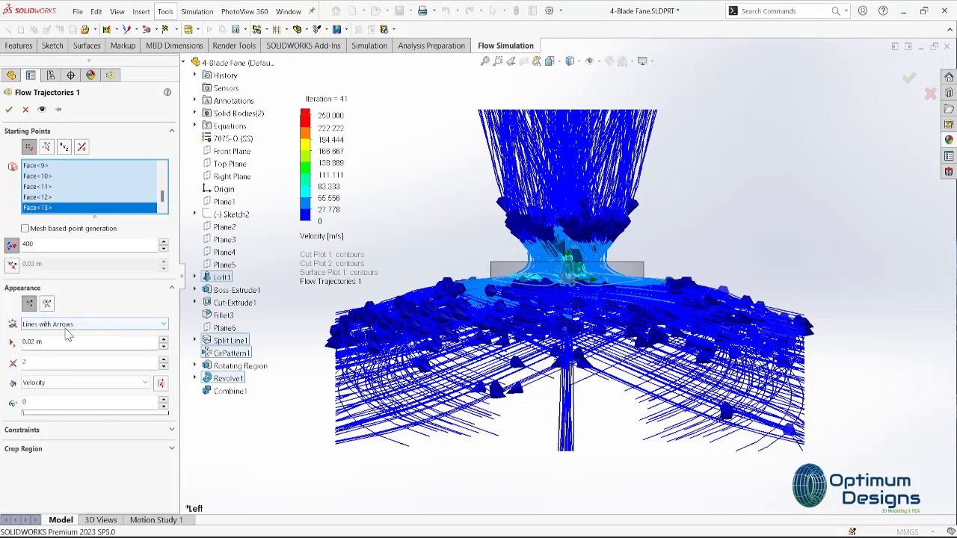
Step: Redraw Flow Trajectories 1 as 0.01 m velocity-coloured spheres
left_click(32, 342)
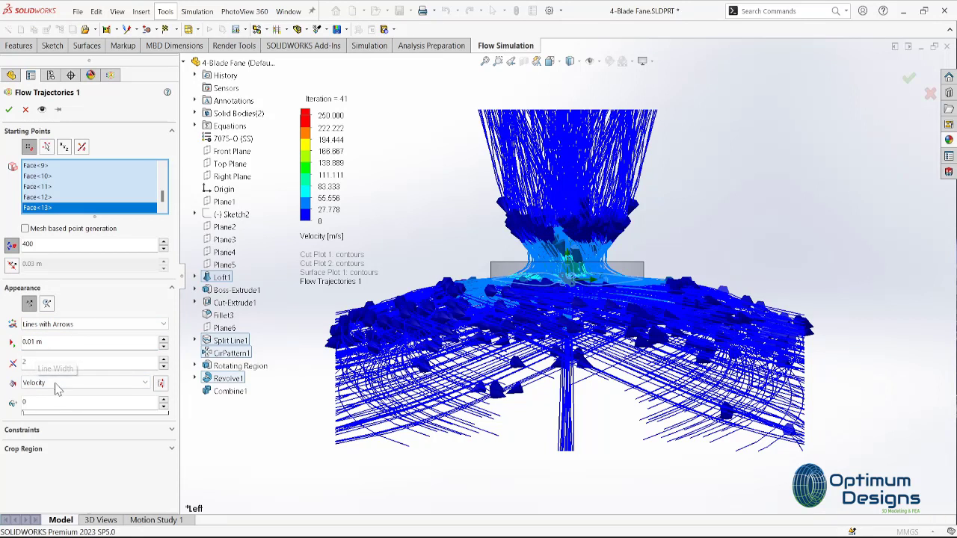
left_click(81, 325)
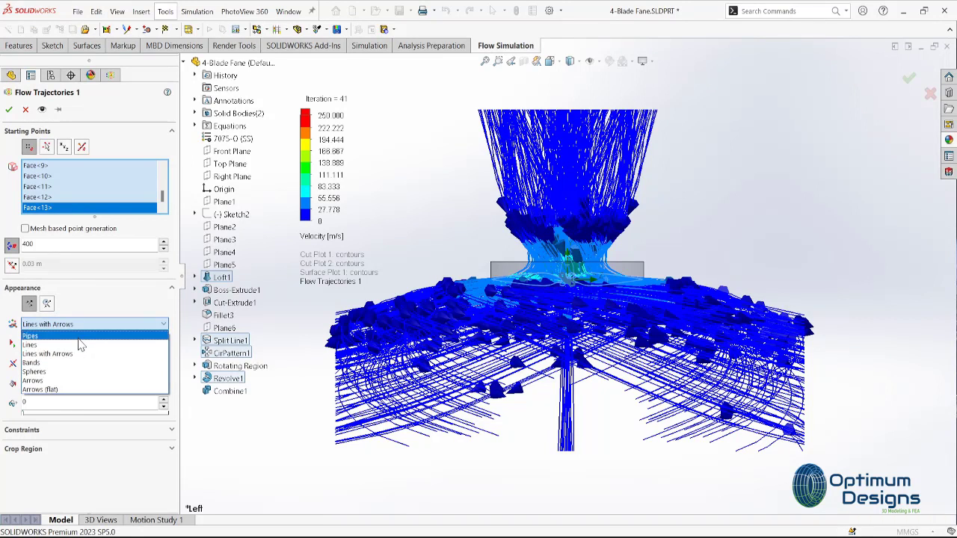
left_click(75, 372)
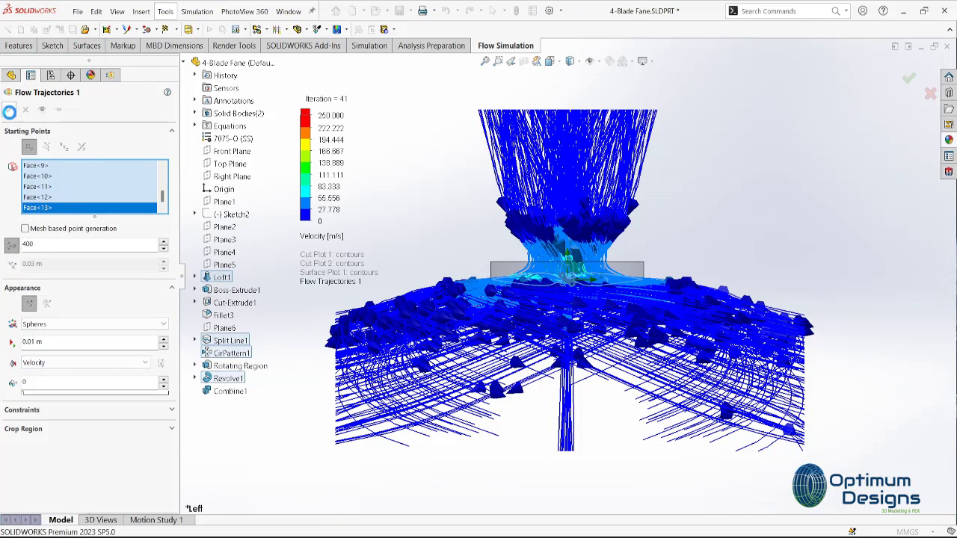
left_click(8, 109)
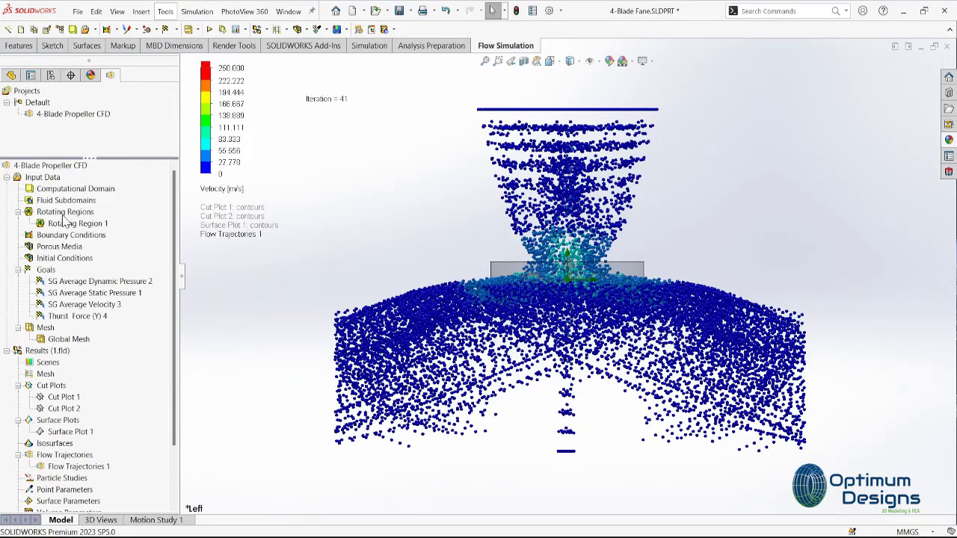
Step: Play the Flow Trajectories 1 sphere animation and view the swirl from above and head-on
right_click(75, 467)
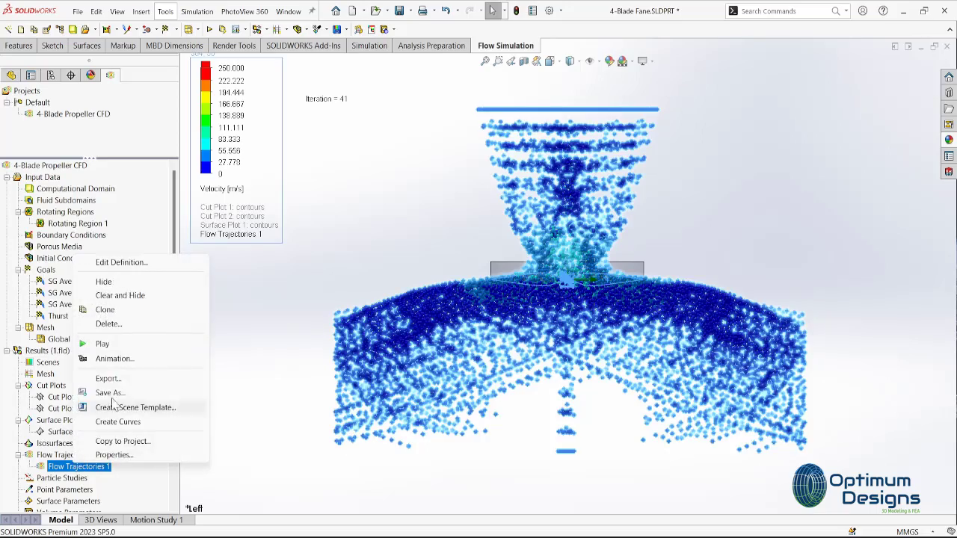
left_click(108, 343)
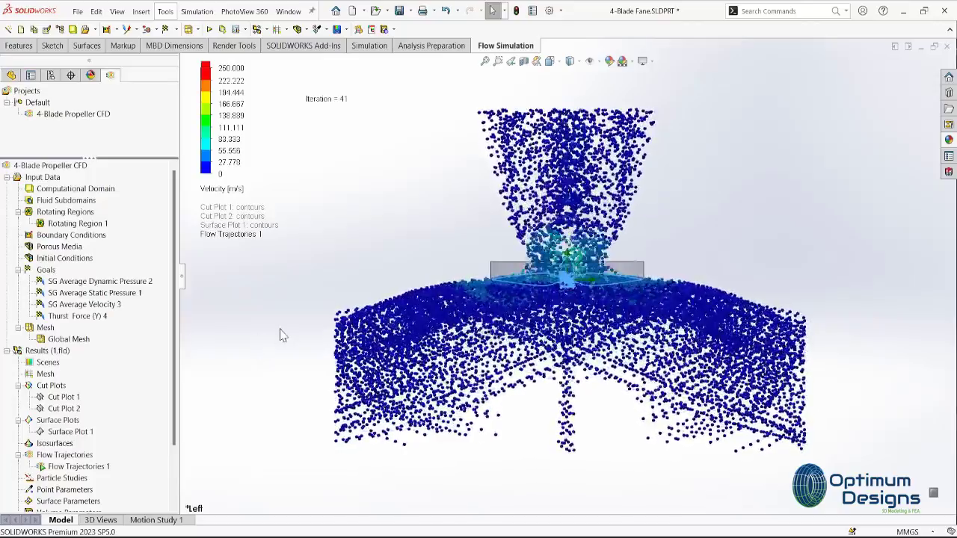
mouse_move(280, 334)
middle_mouse_down()
mouse_move(307, 467)
mouse_move(351, 290)
middle_mouse_up()
key("space")
left_click(351, 290)
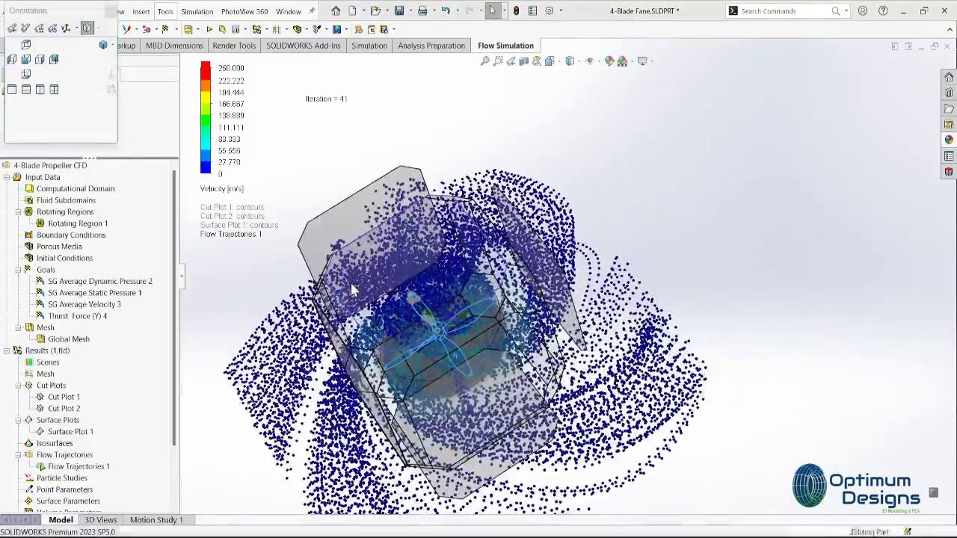
Step: Check a side view of the swirl, then reopen the Flow Trajectories 1 definition
scroll(407, 338, "down", 5)
scroll(407, 338, "up", 5)
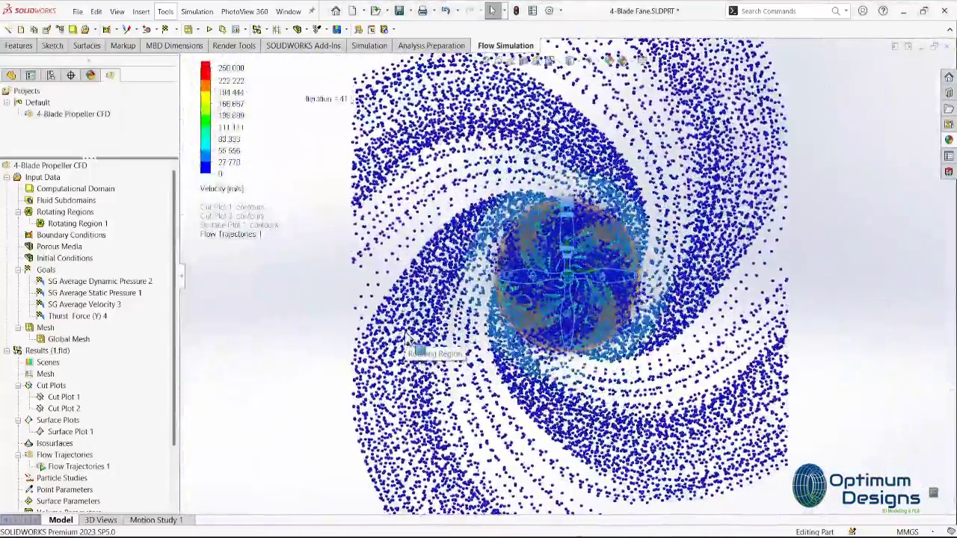
key("space")
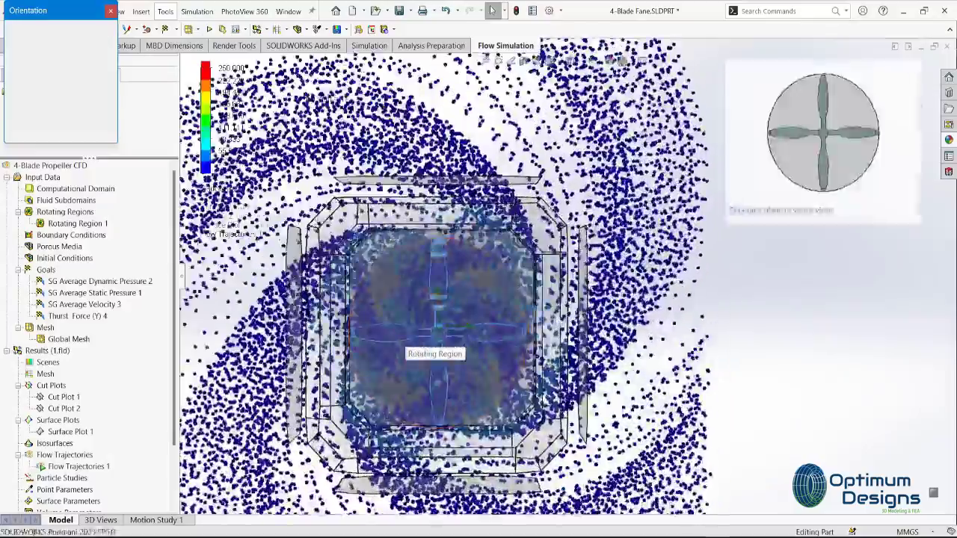
key("ctrl+4")
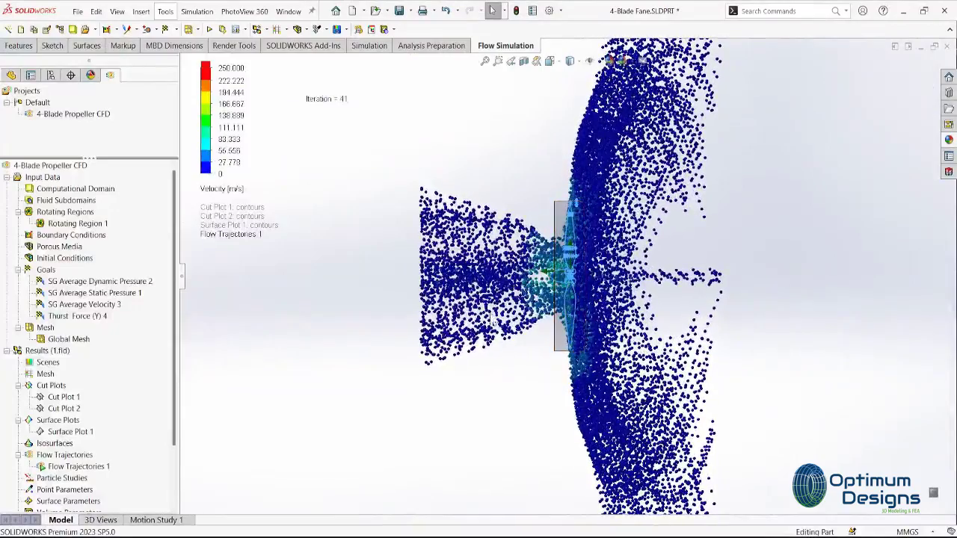
right_click(75, 465)
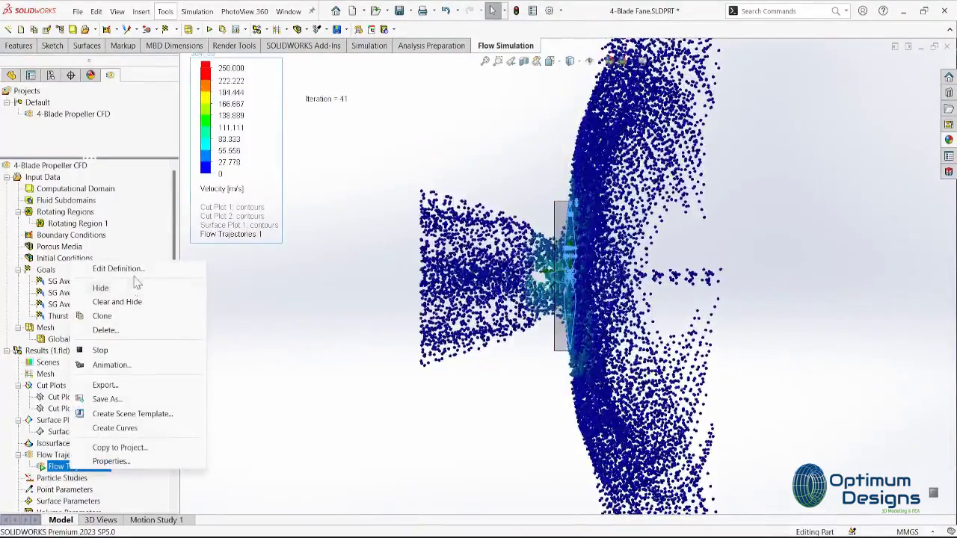
left_click(133, 277)
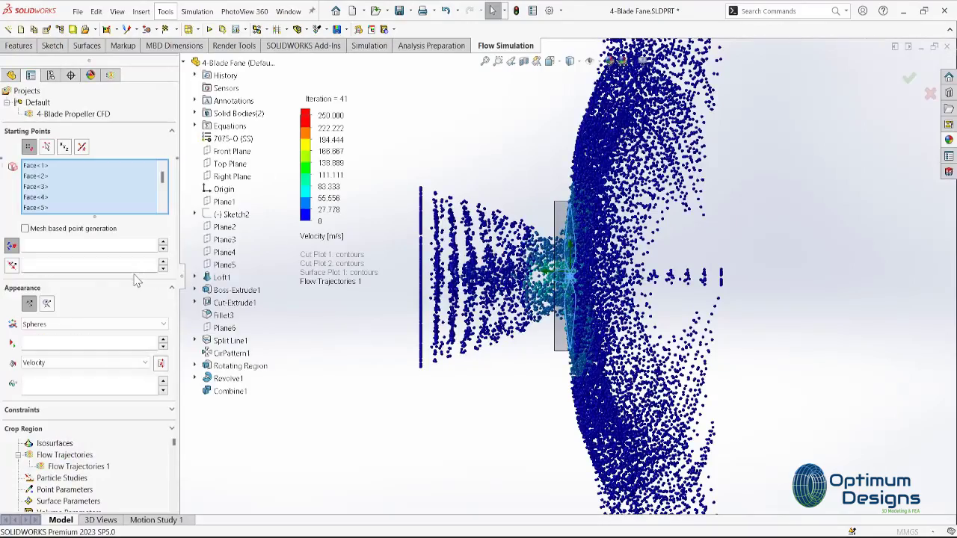
Step: Highlight seed faces Face<13>, Face<12> and Face<11> with the fan viewed front-on
left_click(37, 208)
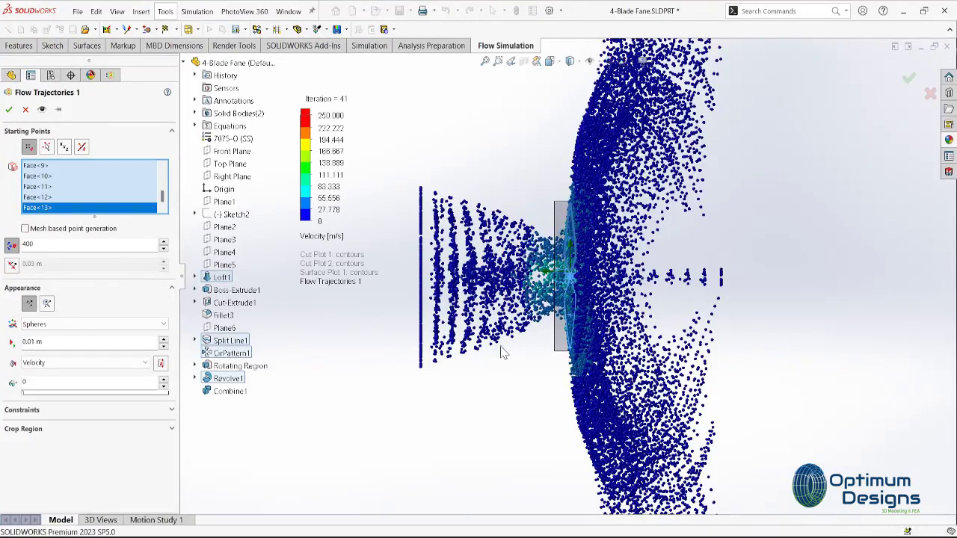
middle_click_drag(502, 353, 546, 238)
scroll(546, 238, "down", 3)
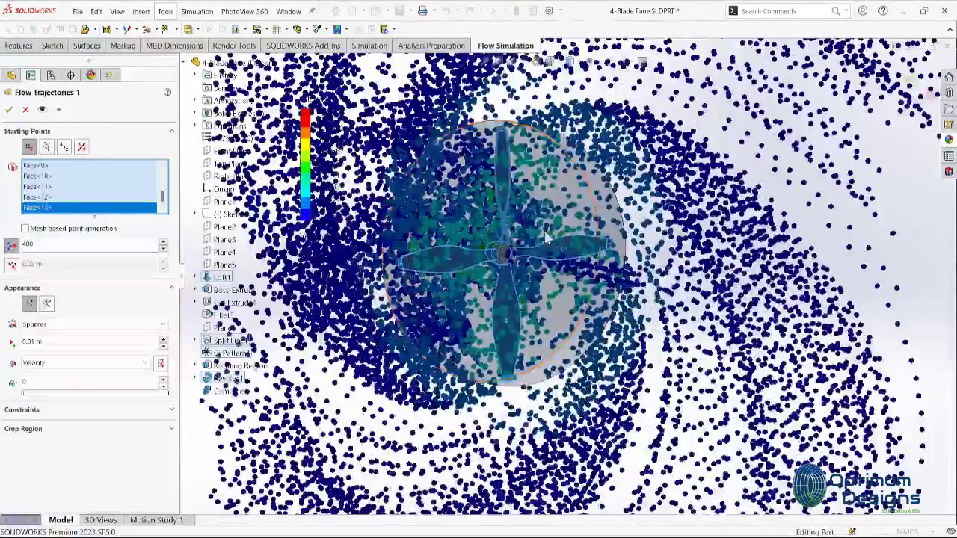
scroll(546, 238, "down", 2)
scroll(453, 321, "down", 2)
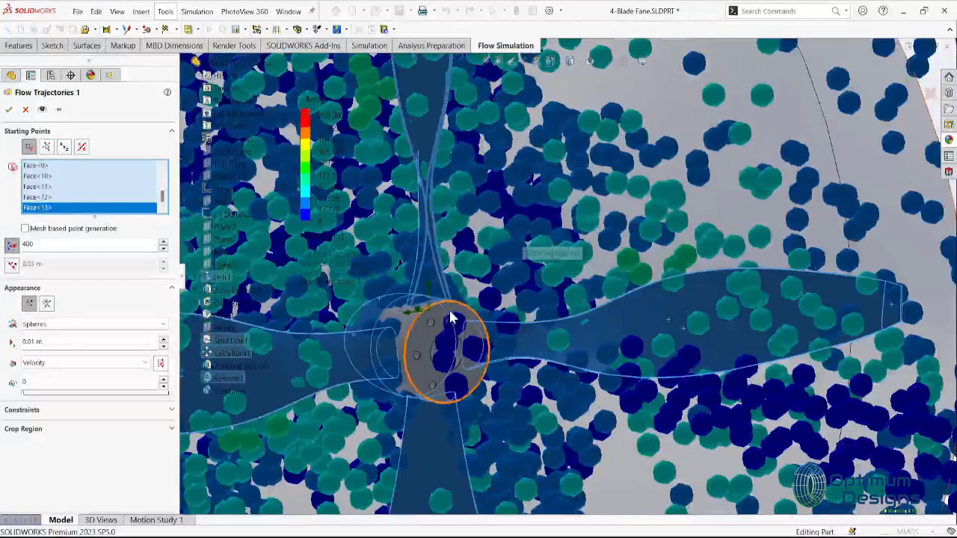
left_click(44, 199)
left_click(45, 191)
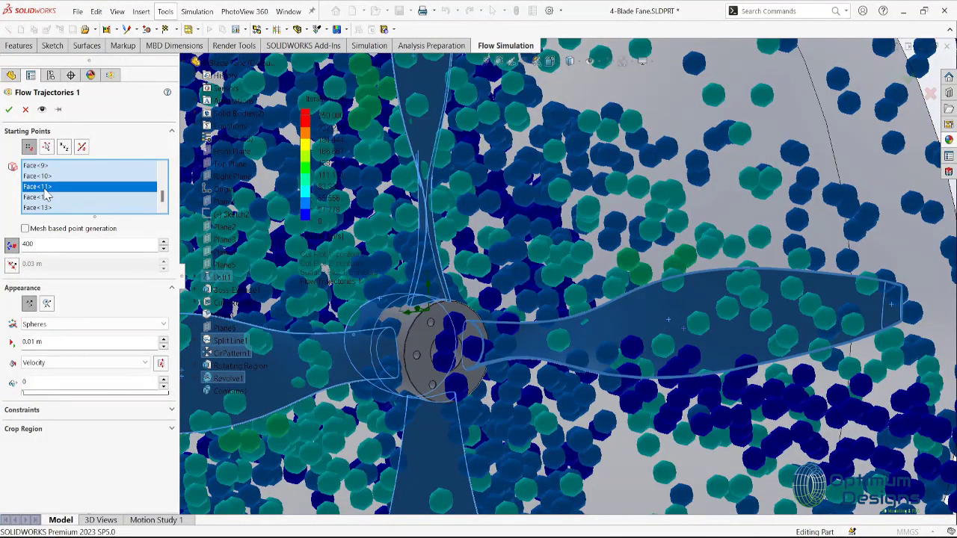
Step: Highlight Face<10> and Face<9>, then close the trajectory settings unchanged
left_click(45, 180)
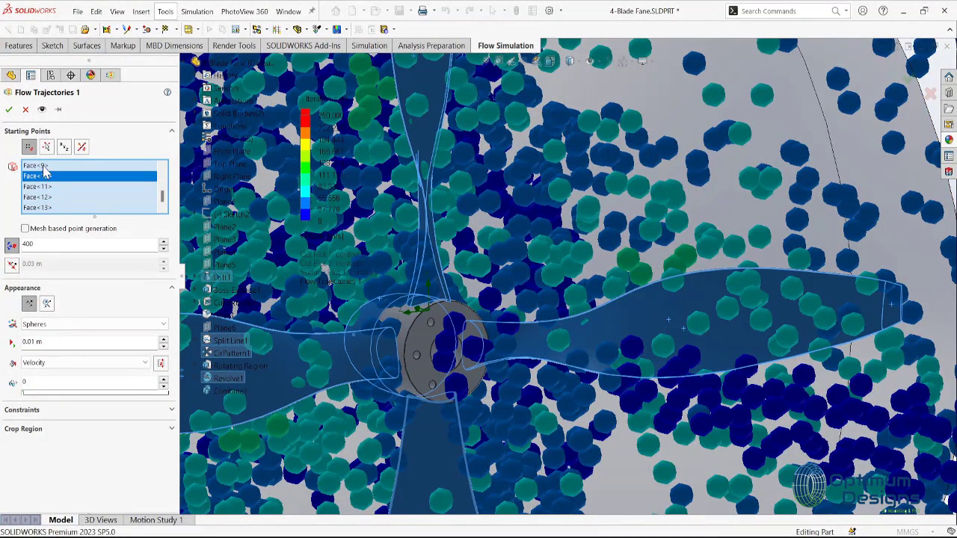
left_click(44, 168)
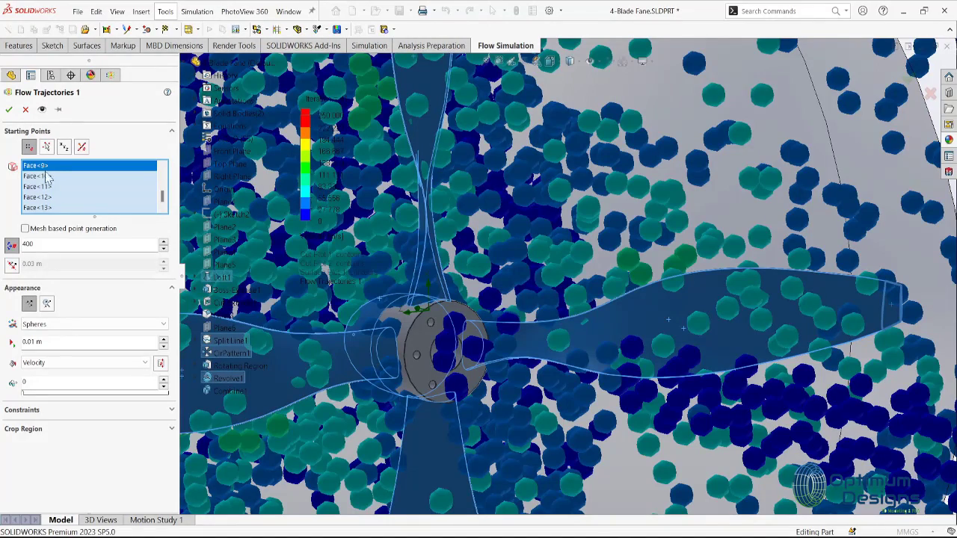
left_click(25, 110)
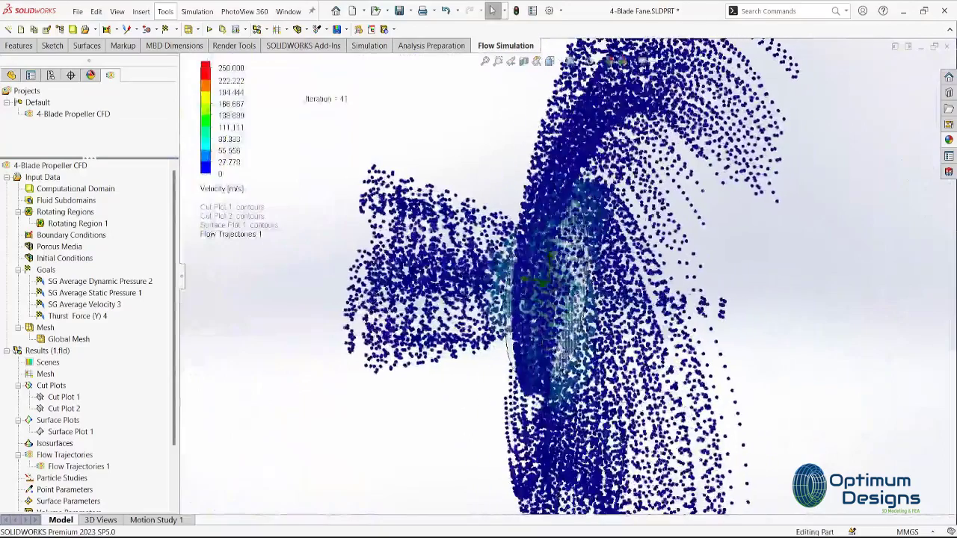
left_click(75, 466)
Step: Change the Flow Trajectories 1 appearance to flat arrows of about 0.007 m
right_click(74, 467)
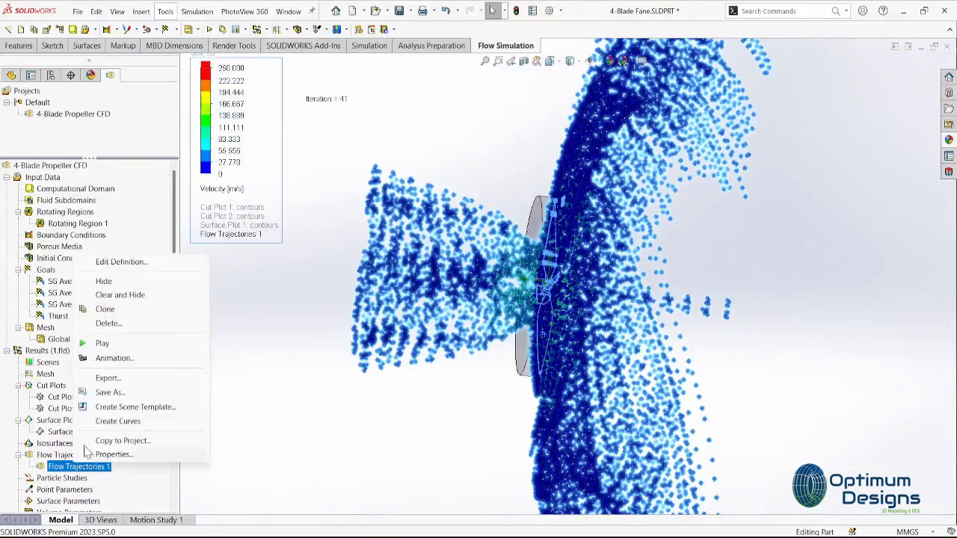
left_click(135, 262)
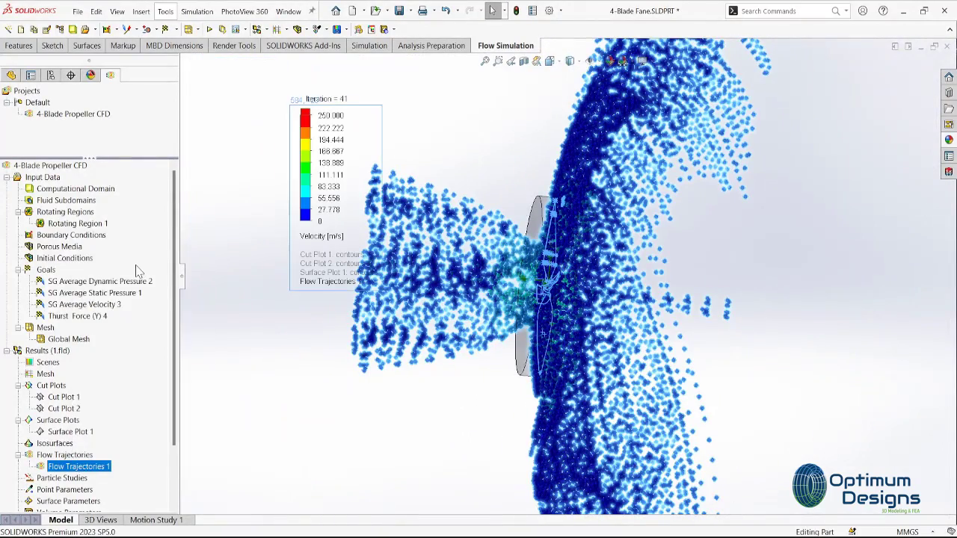
left_click(86, 325)
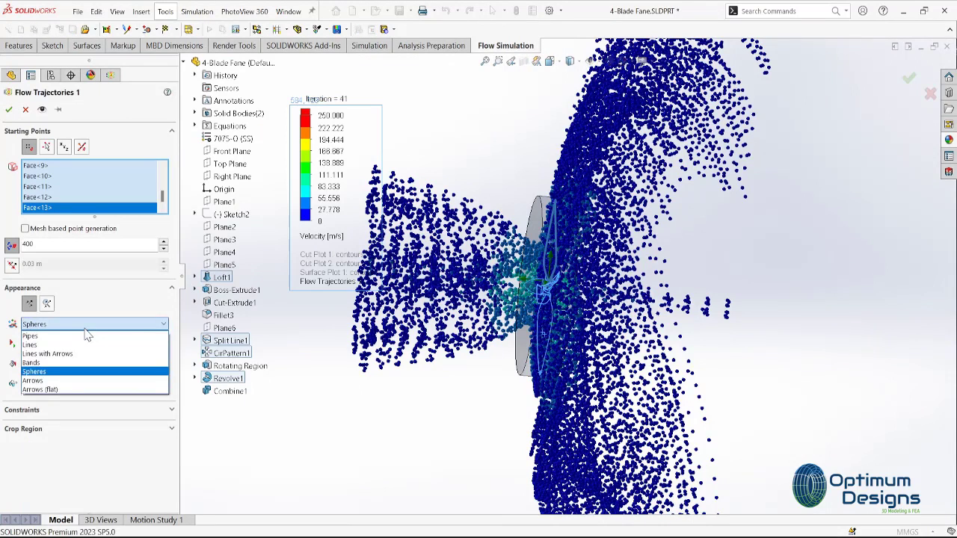
left_click(75, 388)
type("0.007 m")
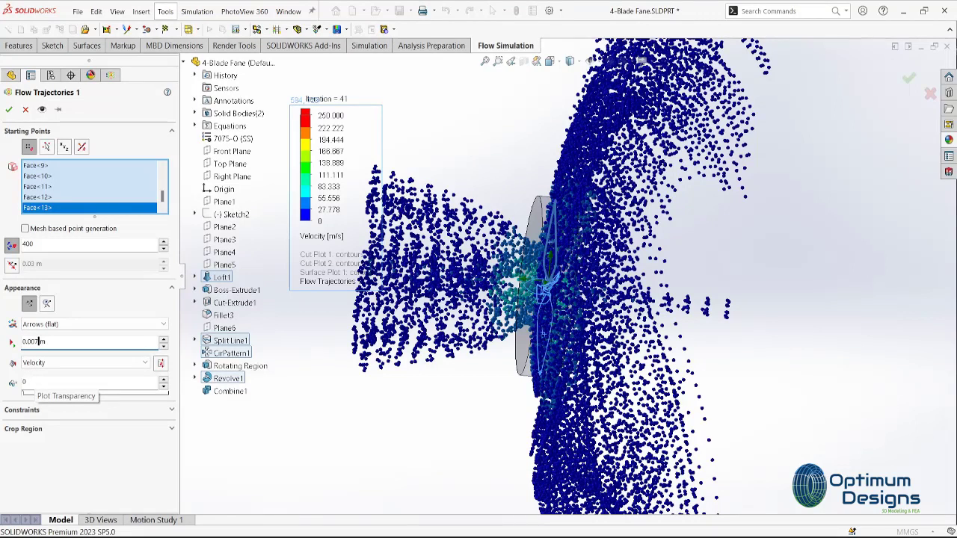
left_click(8, 109)
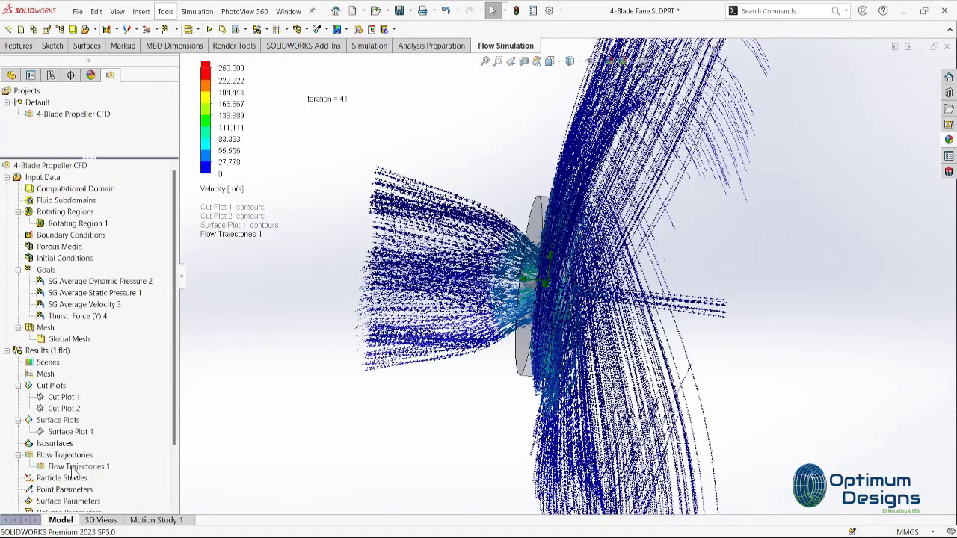
Step: Replay the trajectory animation and fit the whole propeller disc in view
right_click(74, 466)
left_click(99, 348)
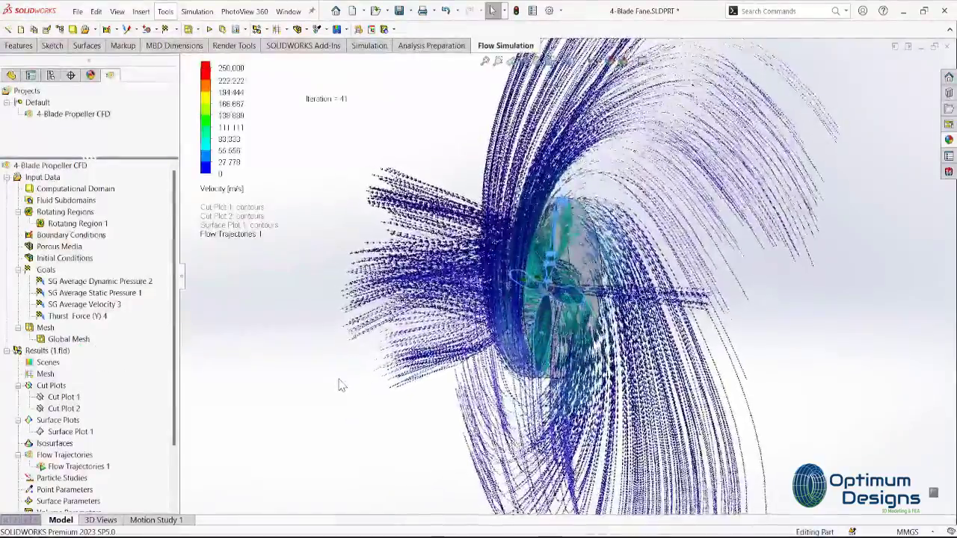
key("space")
left_click(341, 385)
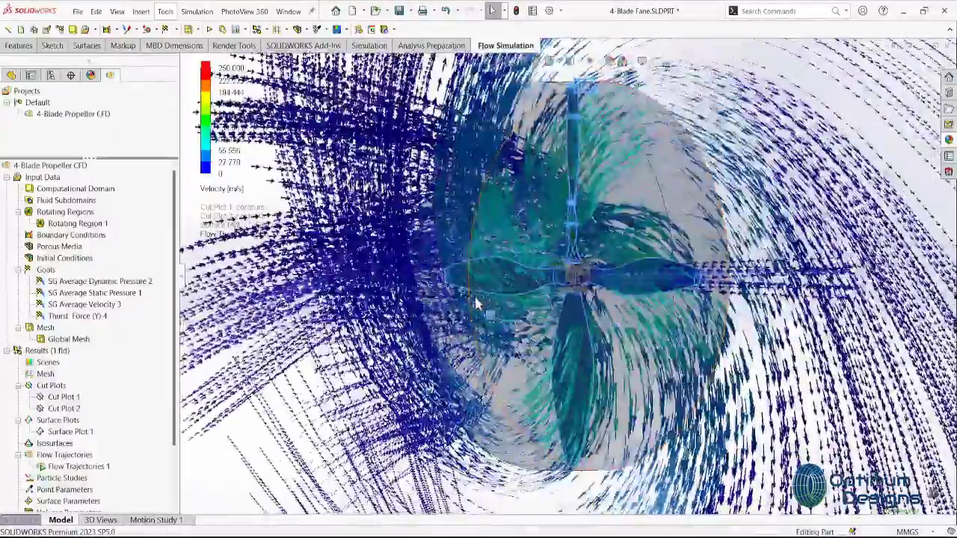
key("f")
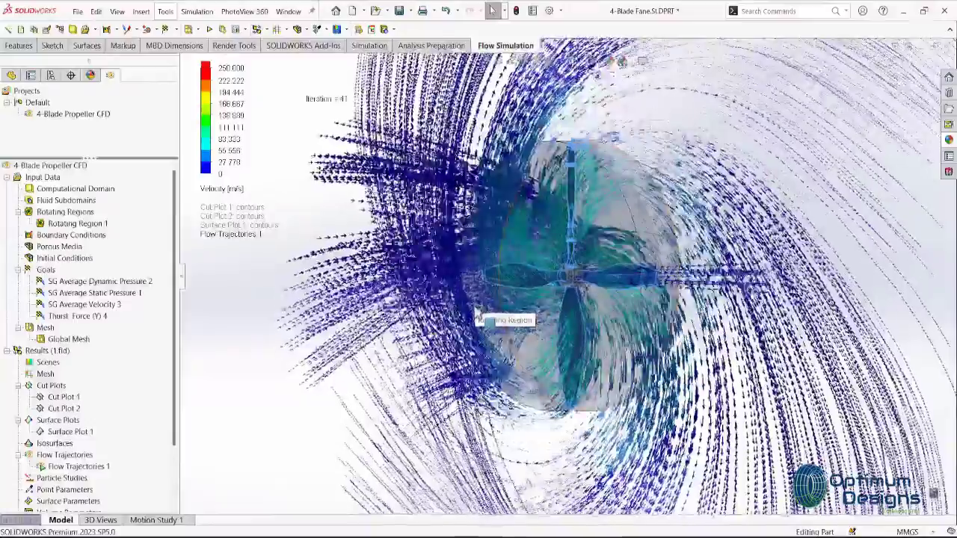
scroll(67, 449, "down", 2)
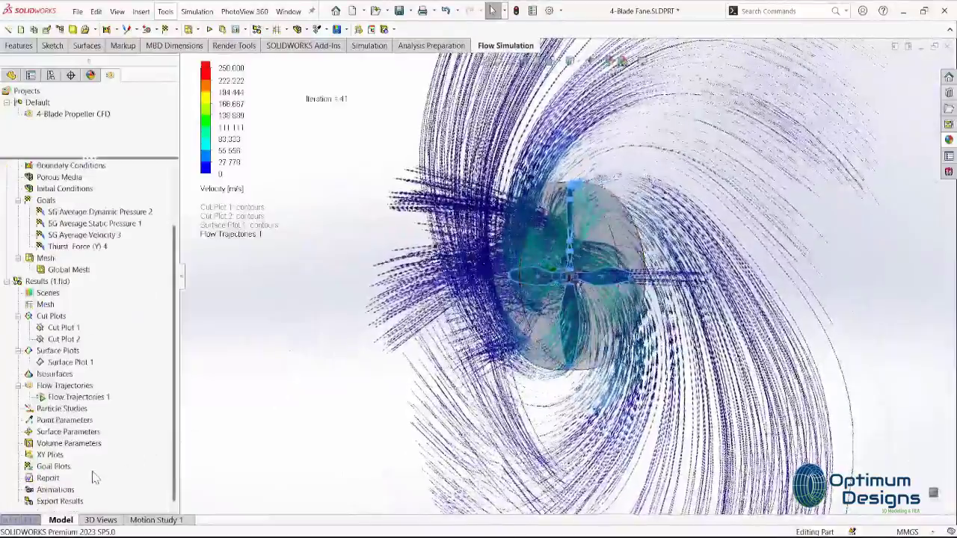
left_click(52, 466)
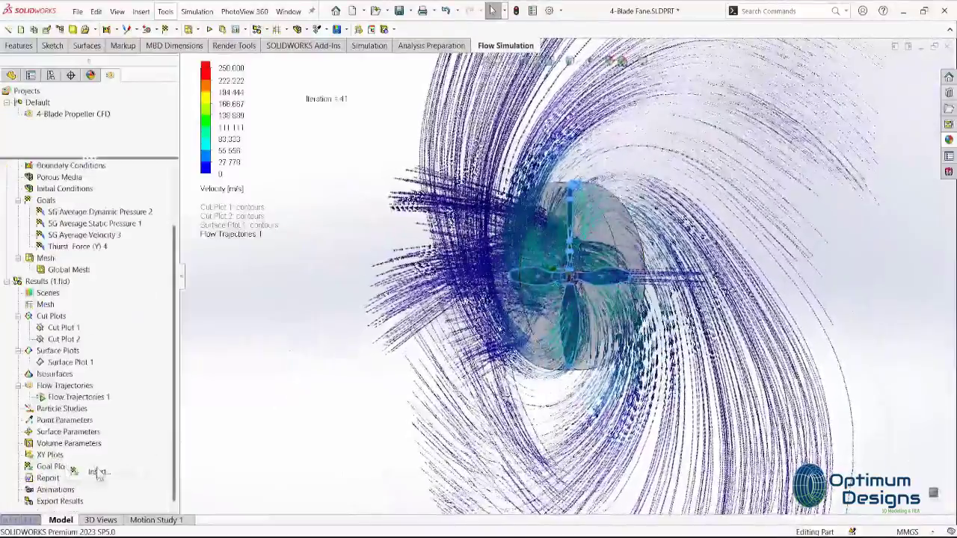
Step: Plot the Thrust Force (Y) 4 goal as a history chart and enlarge its panel
left_click(94, 473)
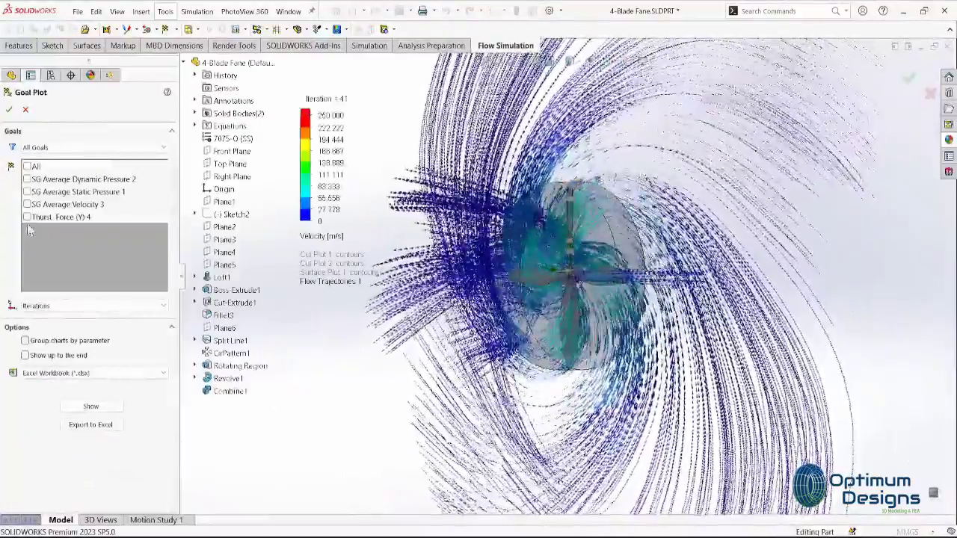
left_click(28, 217)
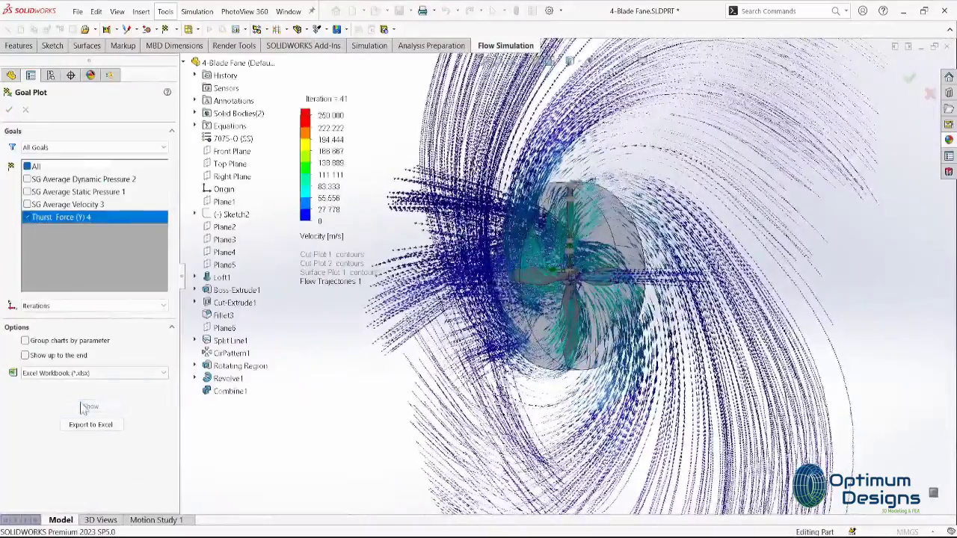
left_click(87, 407)
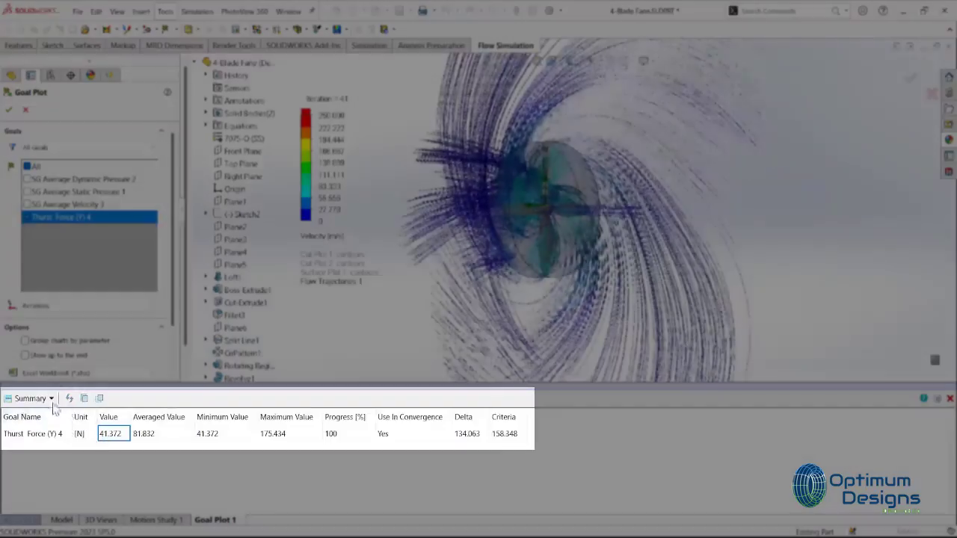
left_click(50, 398)
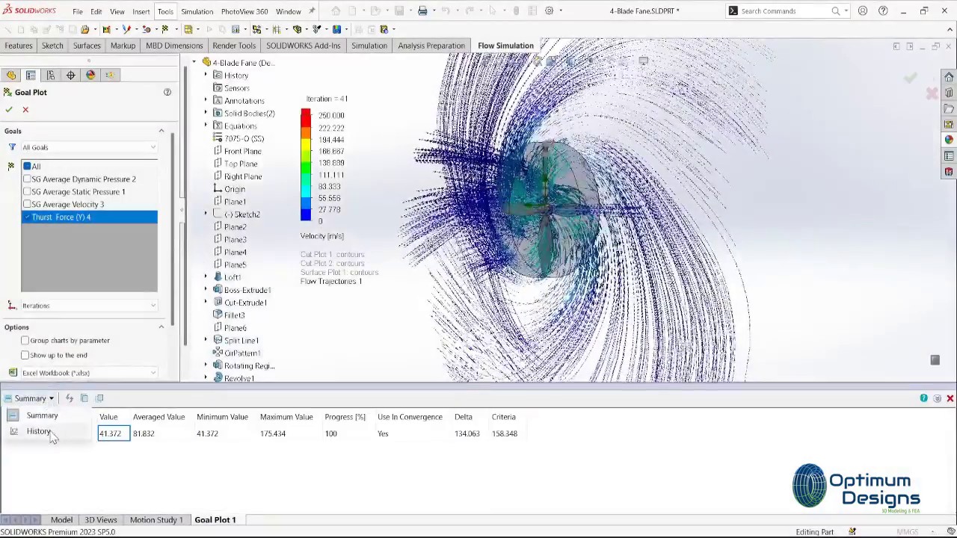
left_click(39, 432)
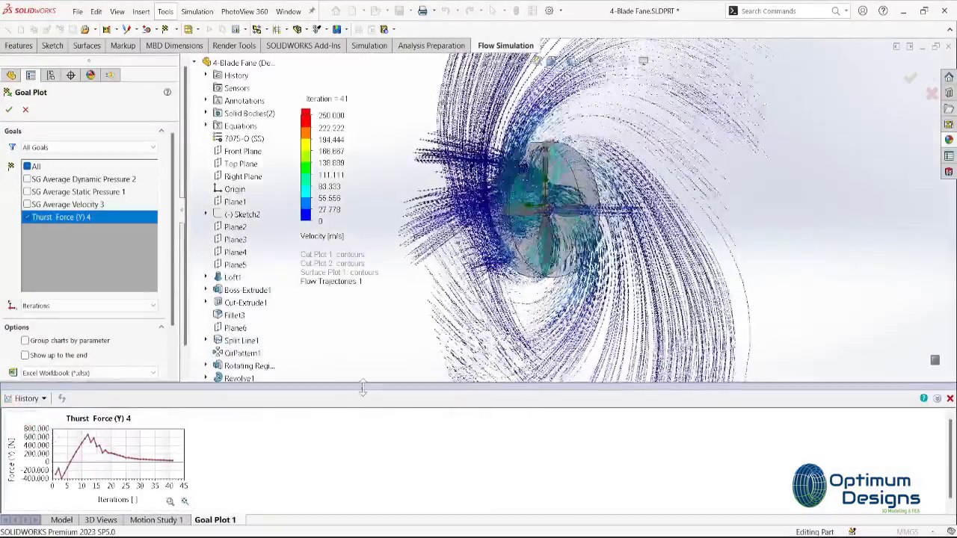
left_click_drag(361, 388, 372, 149)
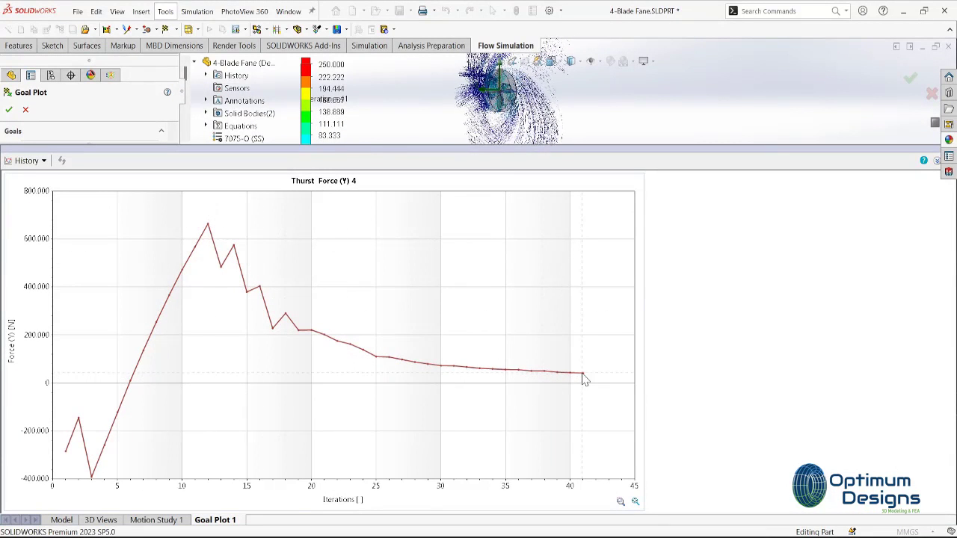
Step: Add dynamic pressure, static pressure and average velocity goals over iterations and plot them
left_click(937, 161)
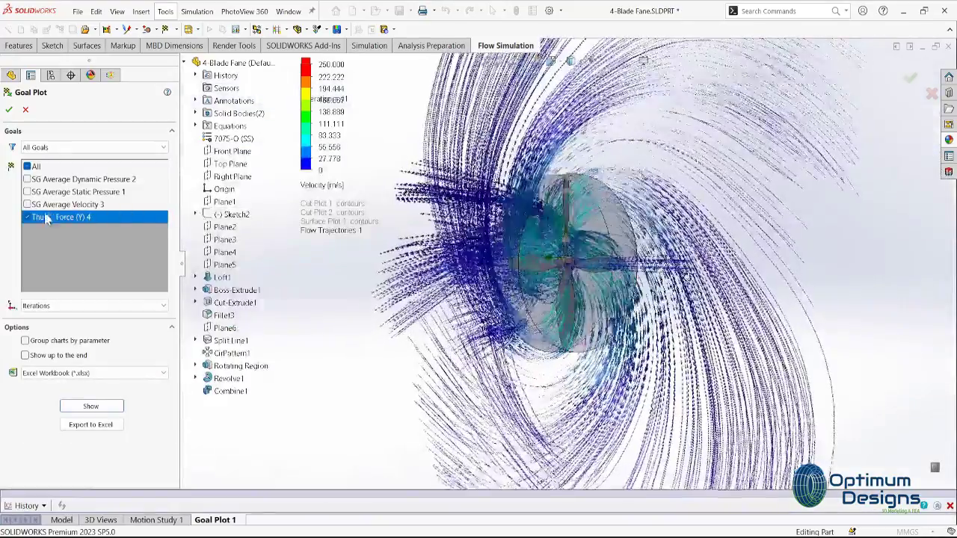
left_click(27, 179)
left_click(28, 192)
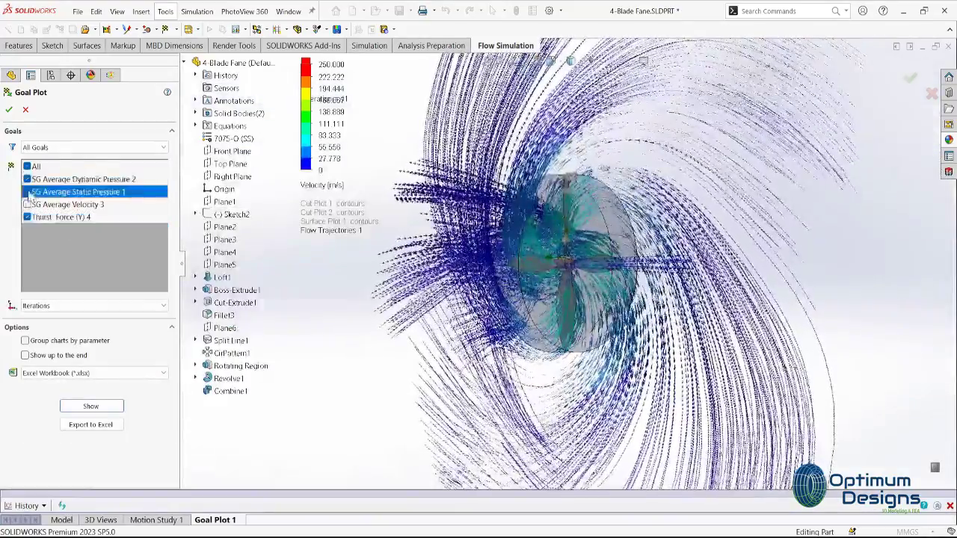
left_click(27, 204)
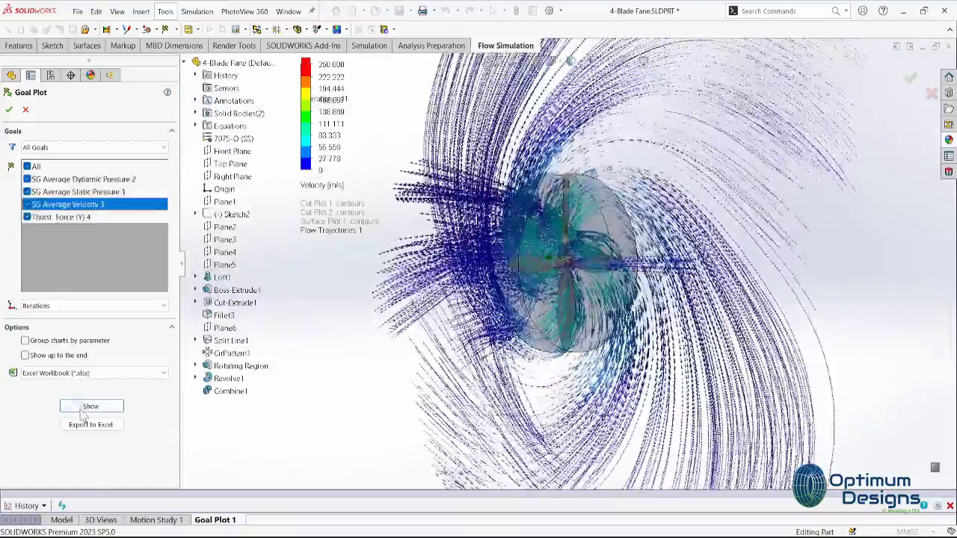
left_click(116, 305)
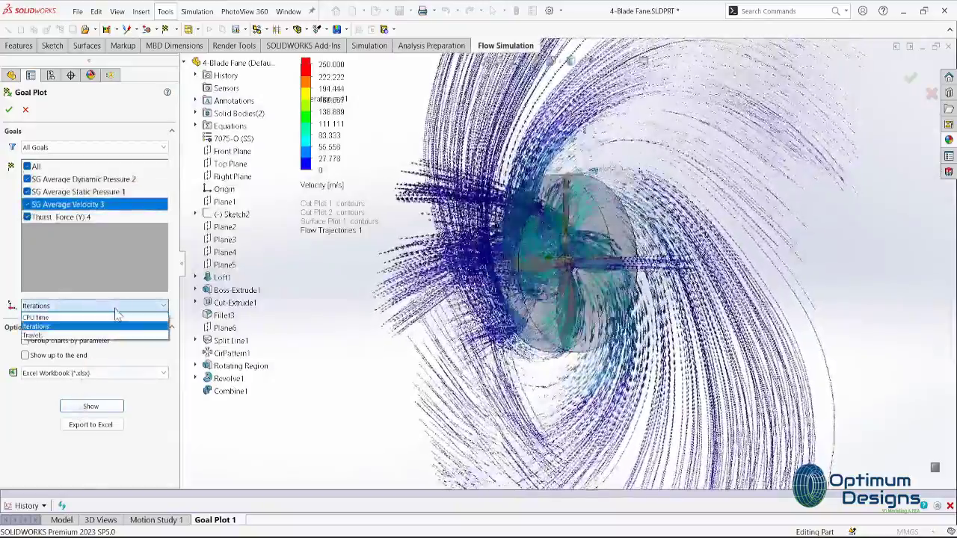
left_click(116, 314)
left_click(86, 408)
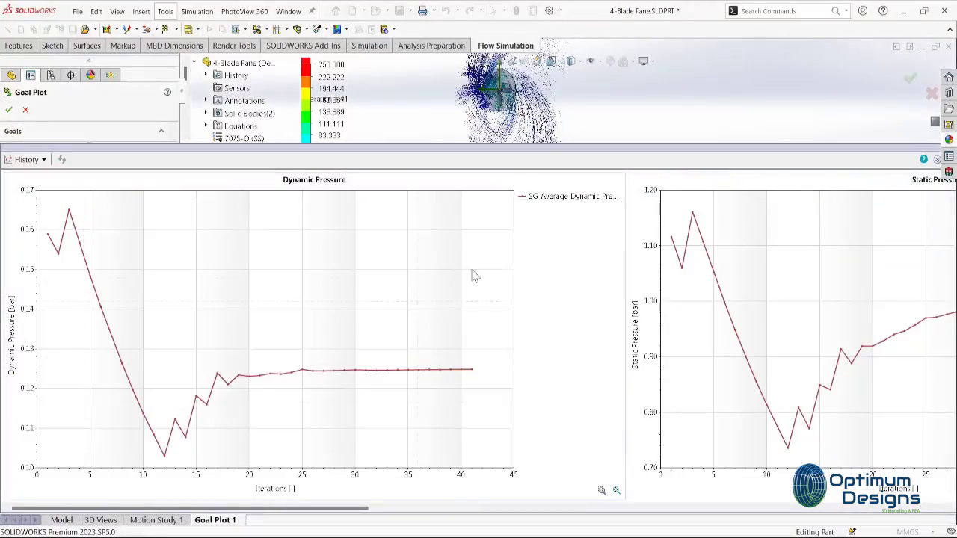
mouse_move(312, 508)
left_mouse_down()
mouse_move(446, 521)
mouse_move(888, 521)
left_mouse_up()
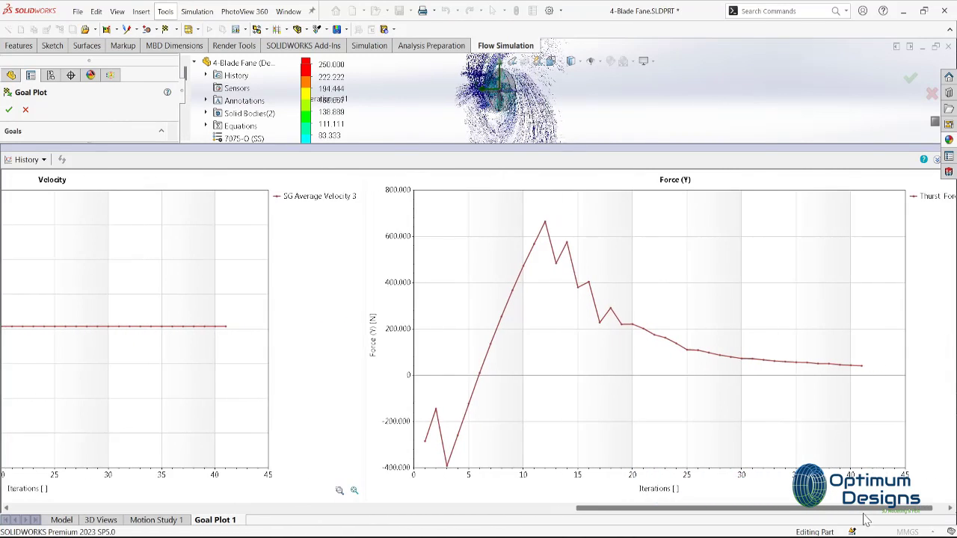
Step: Ungroup the charts by parameter so each goal plots separately, then close Goal Plot
left_click(935, 161)
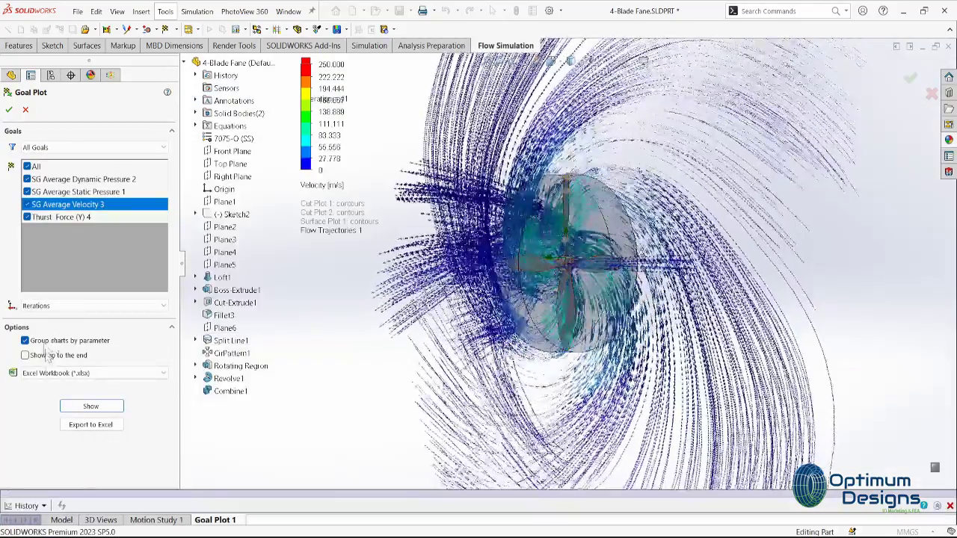
left_click(25, 340)
left_click(91, 405)
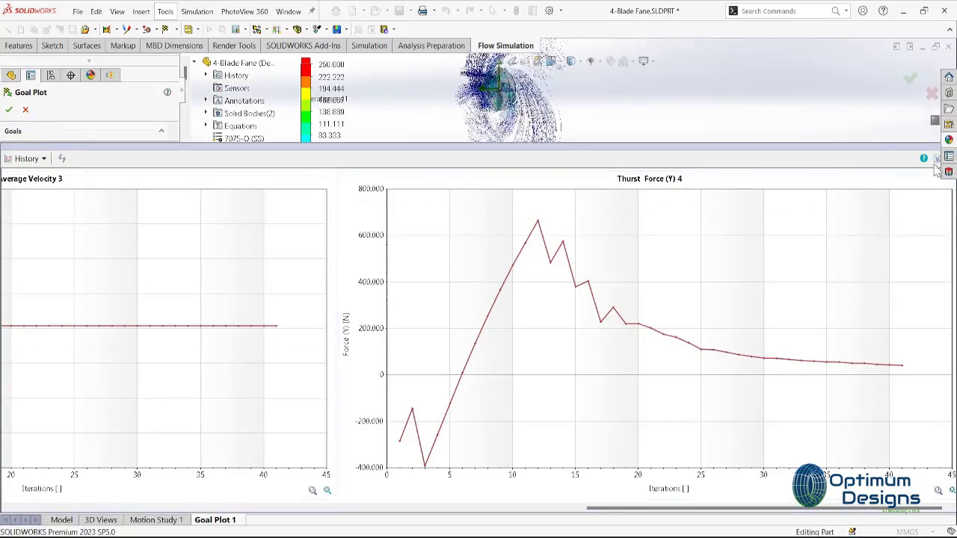
left_click(937, 160)
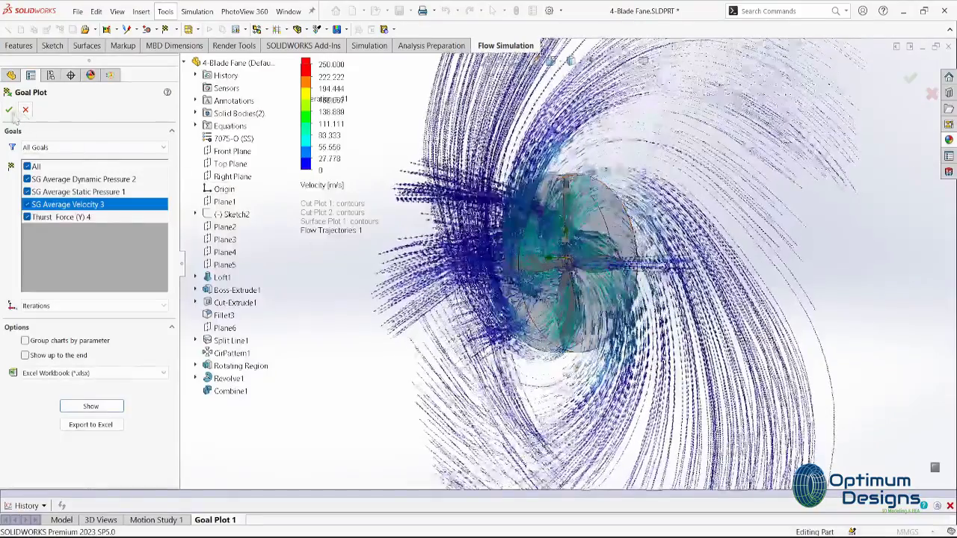
left_click(8, 109)
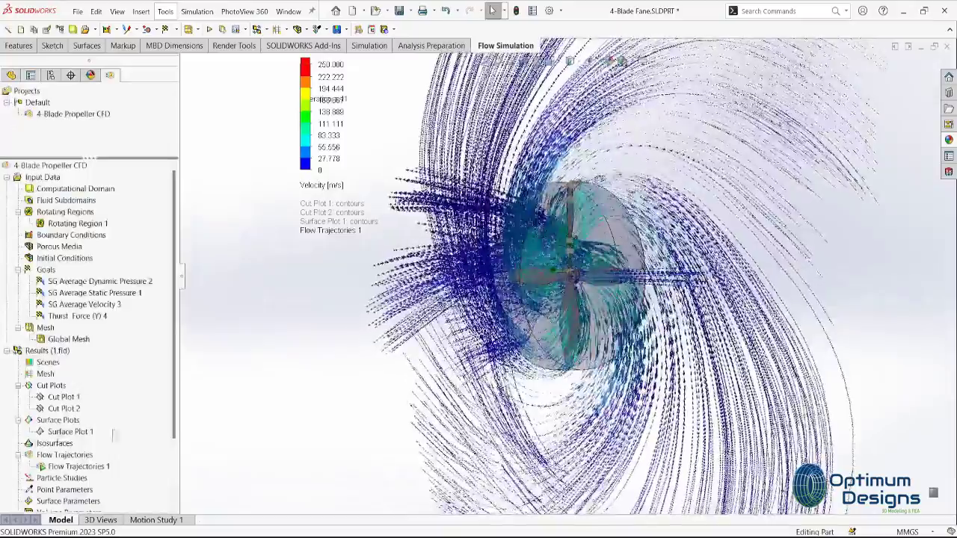
Step: Stop the trajectory animation and set the velocity legend maximum to 120 m/s
right_click(75, 467)
left_click(90, 349)
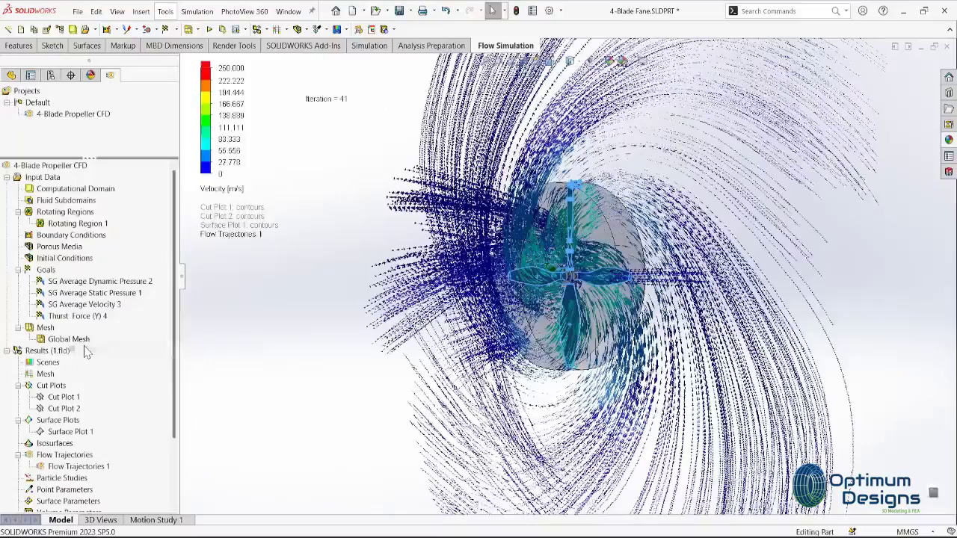
right_click(73, 466)
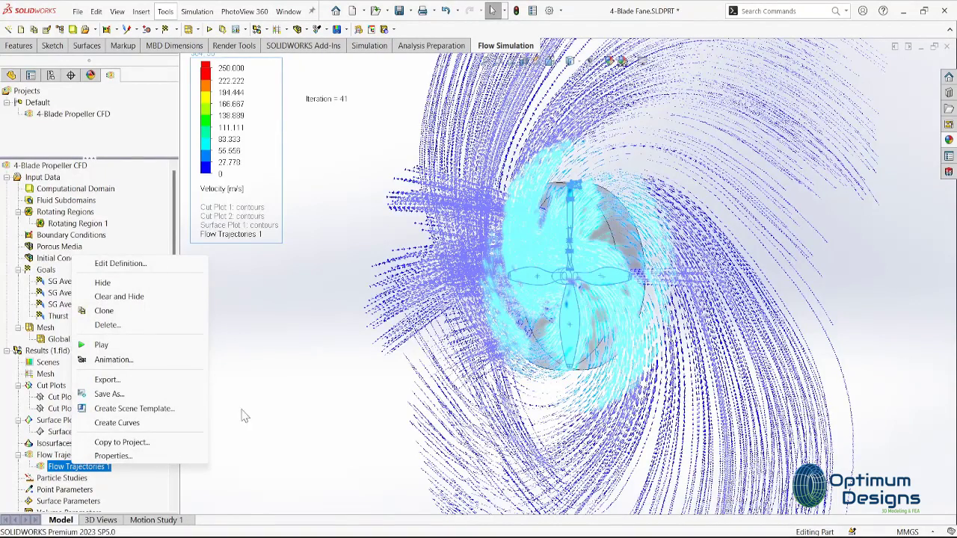
left_click(257, 73)
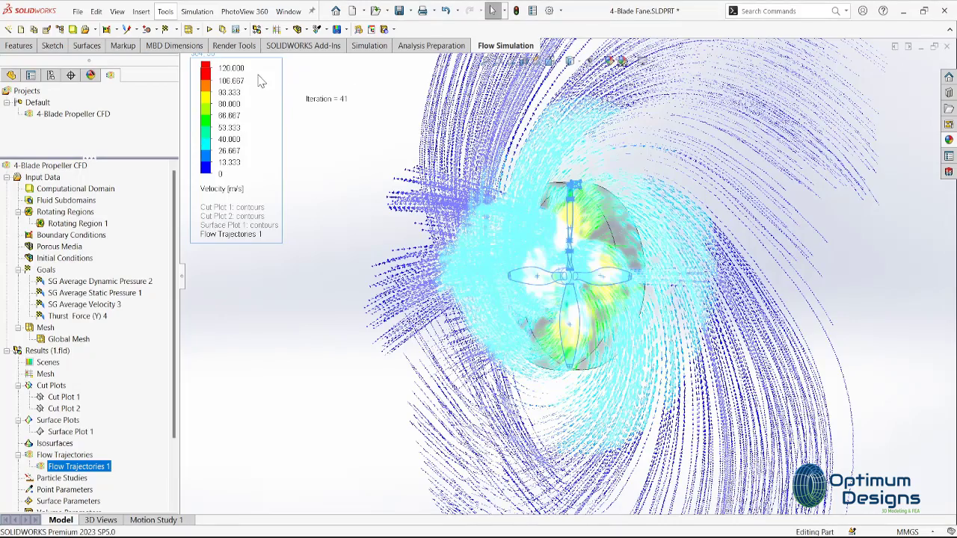
Step: Replay the Flow Trajectories 1 animation and view the propeller obliquely, then front-on
right_click(91, 468)
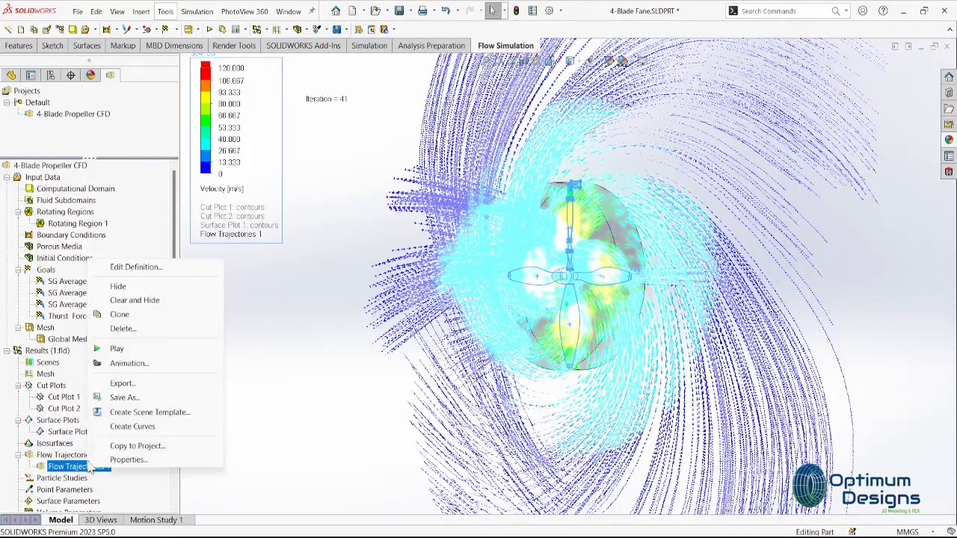
left_click(107, 351)
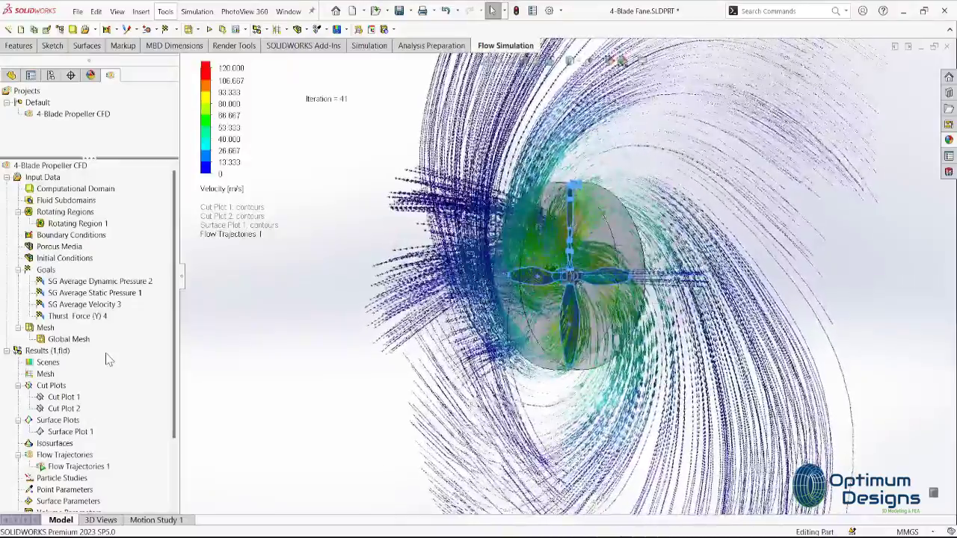
middle_click_drag(399, 317, 471, 366)
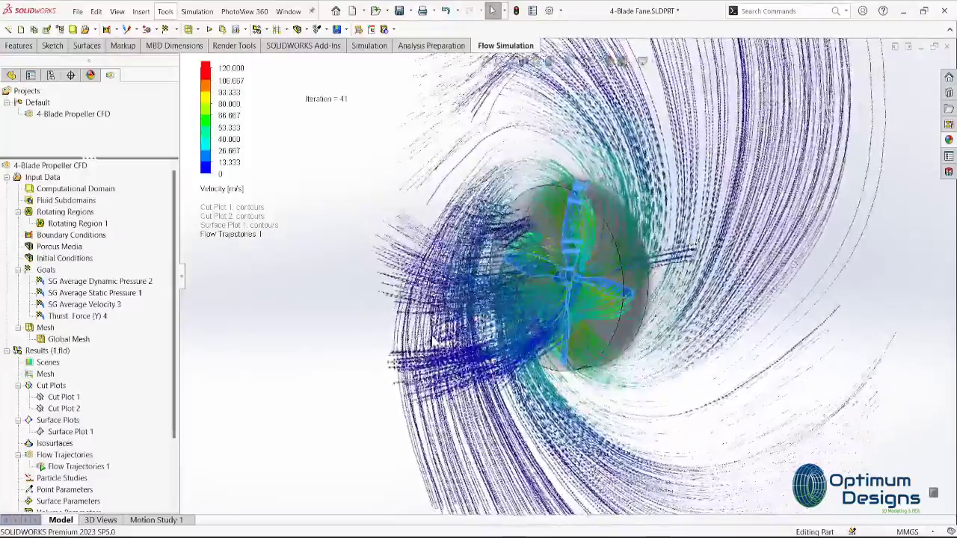
key("space")
key("Escape")
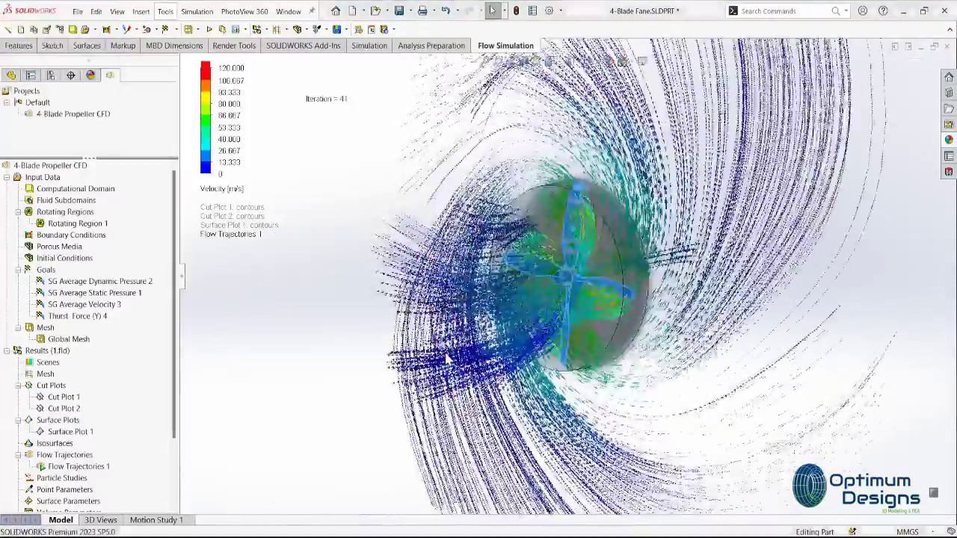
Step: Show the Goal Plot 1 dynamic pressure chart over the model, repositioned and slightly enlarged
scroll(88, 483, "down", 3)
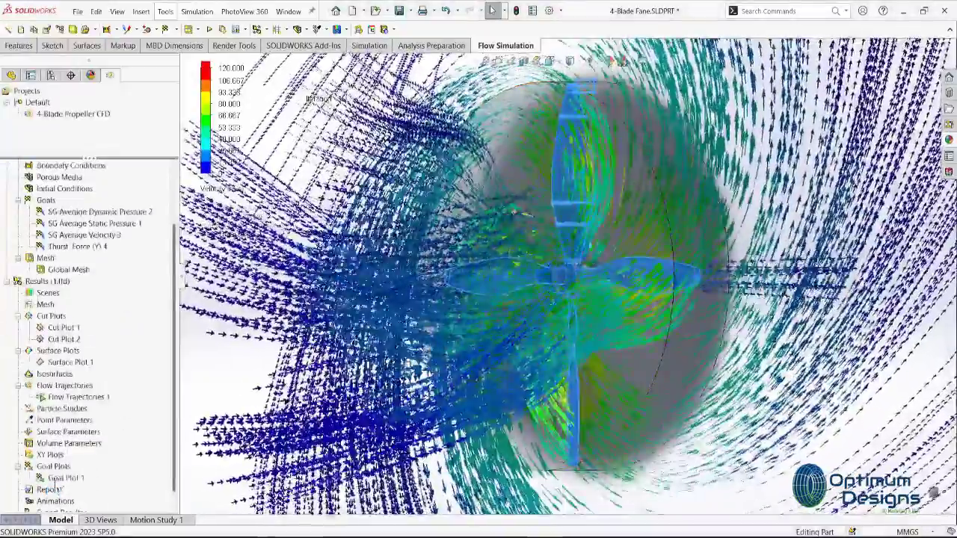
right_click(82, 478)
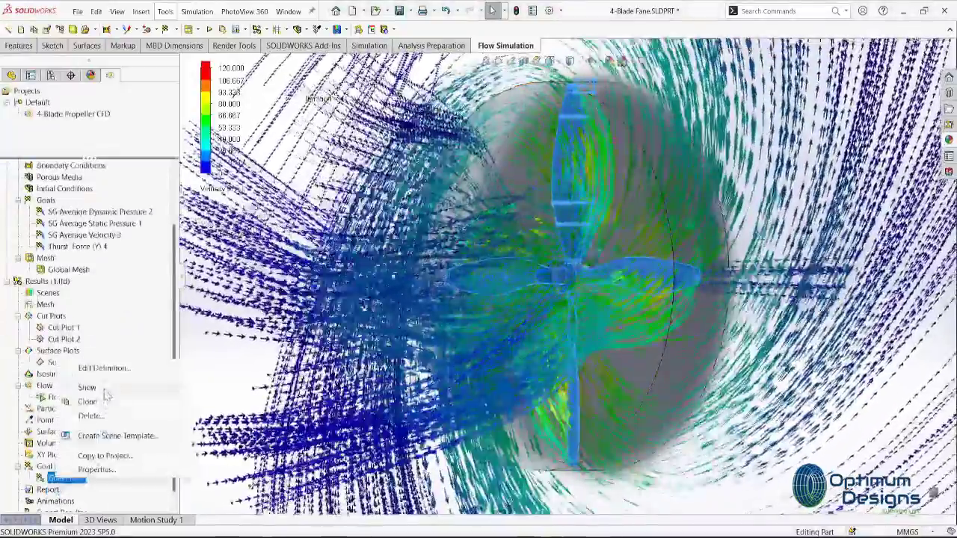
left_click(86, 387)
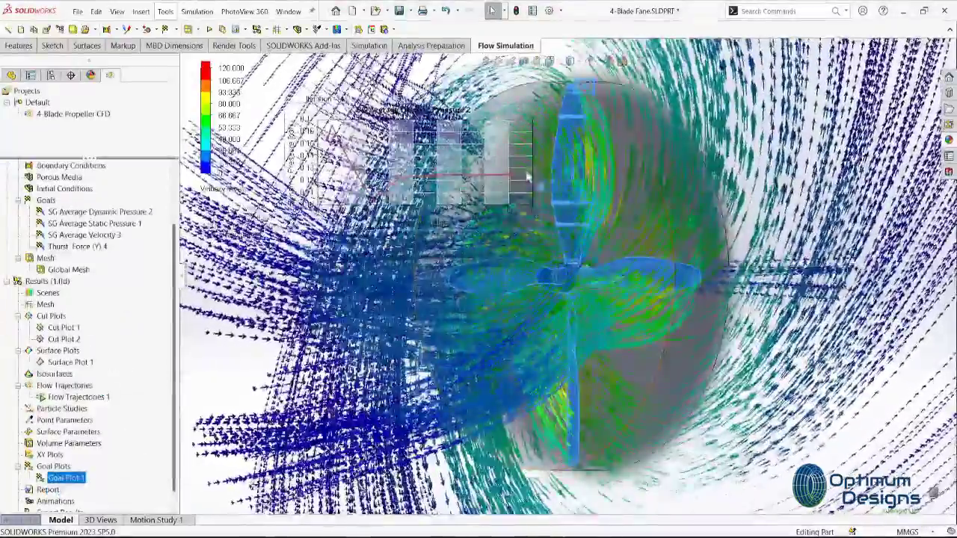
left_click_drag(527, 177, 807, 198)
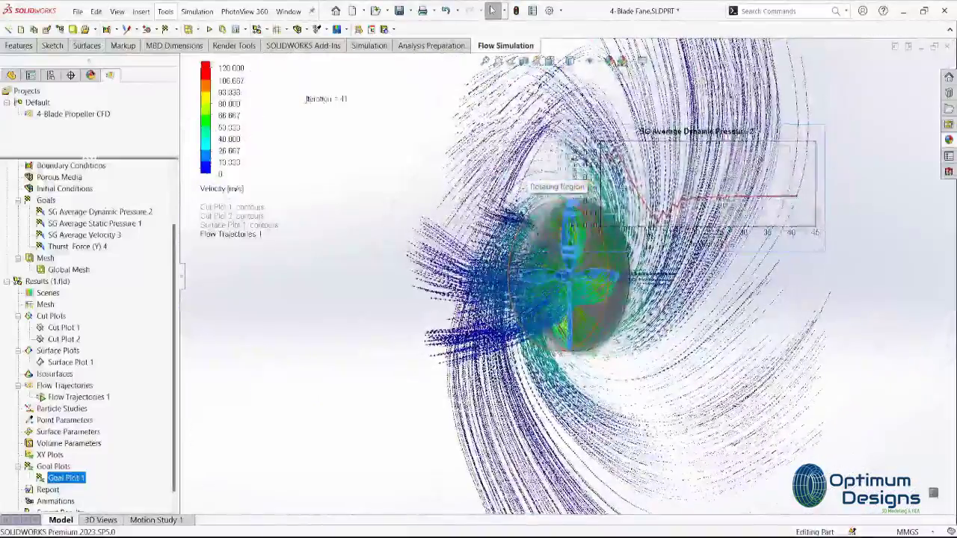
left_click_drag(695, 134, 314, 338)
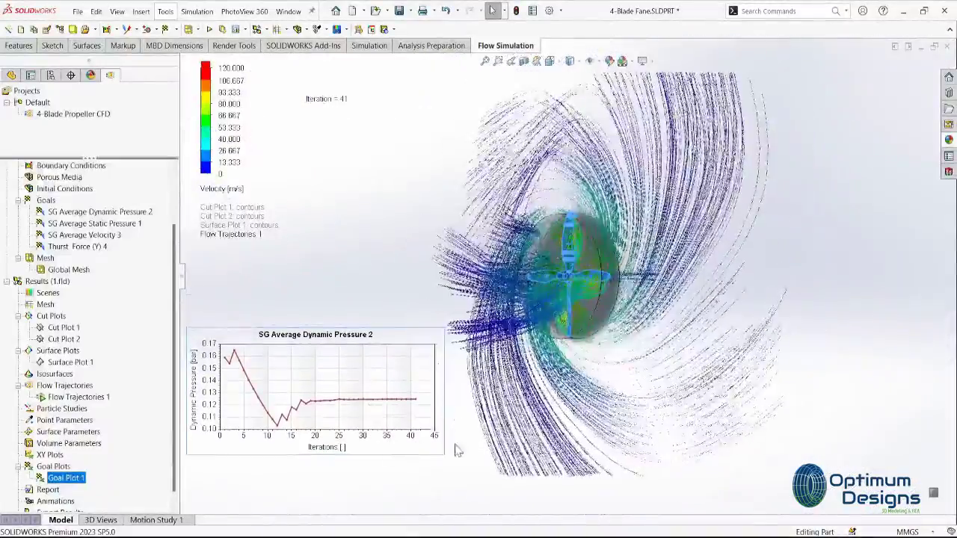
left_click_drag(447, 456, 483, 477)
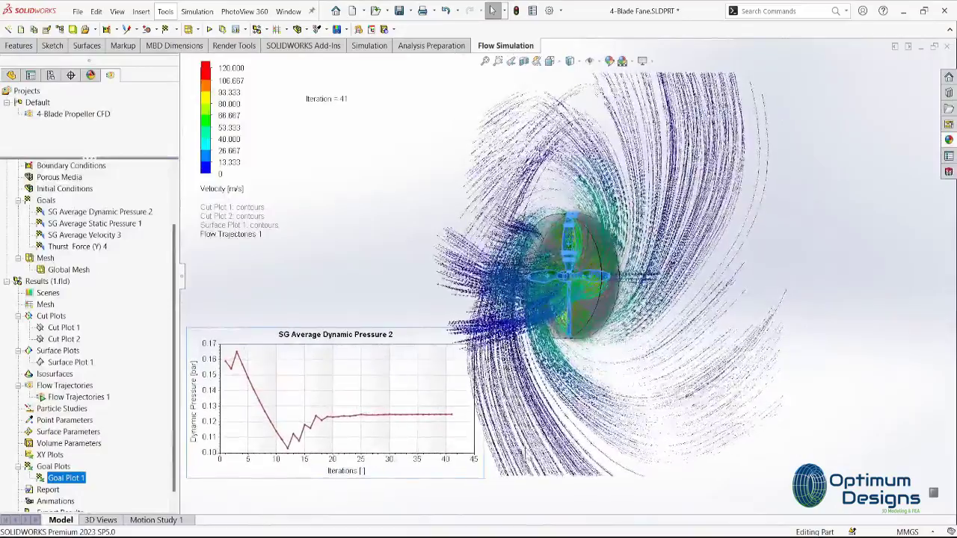
Step: Stop the trajectory animation to show full paths, viewing the disc edge-on then front-on
right_click(56, 482)
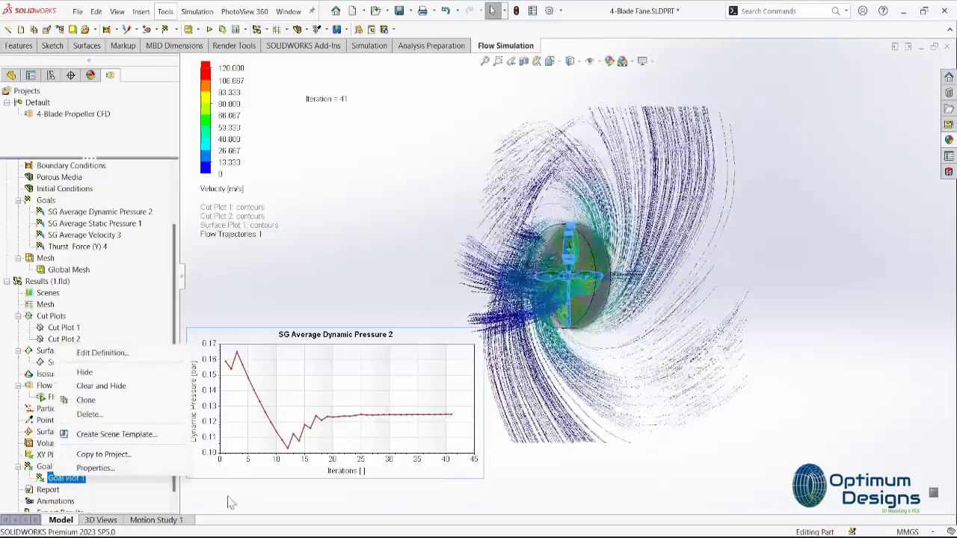
right_click(51, 479)
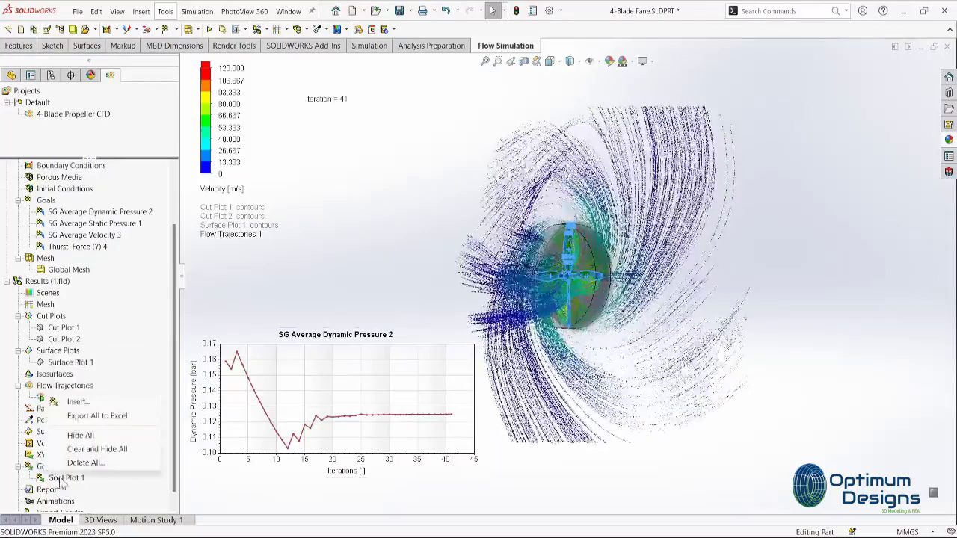
left_click(254, 495)
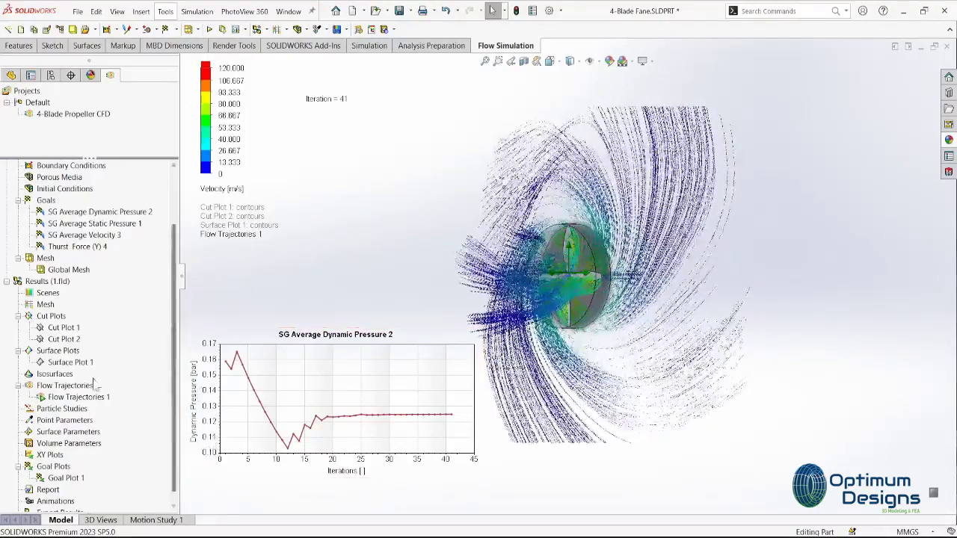
right_click(84, 399)
left_click(123, 281)
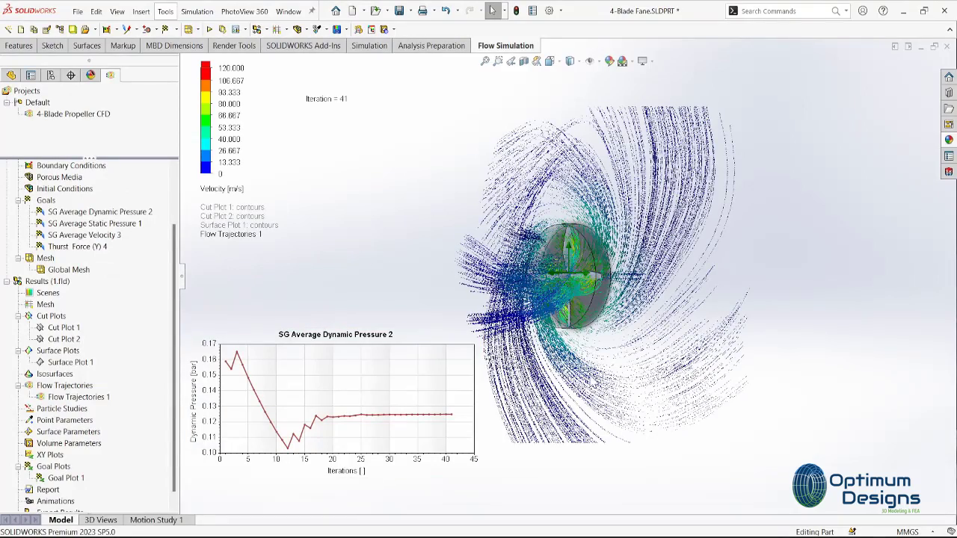
middle_click_drag(562, 381, 405, 434)
left_click(105, 402)
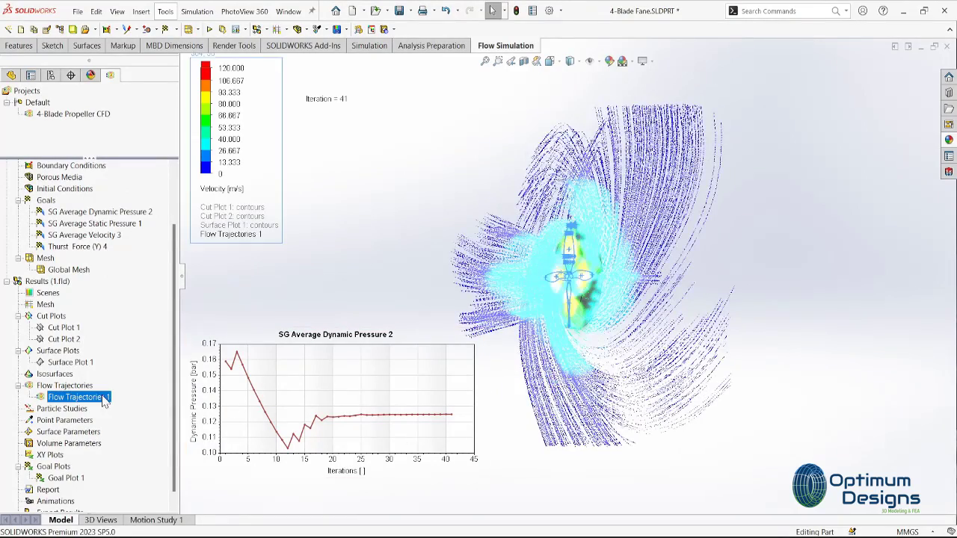
mouse_move(488, 302)
middle_mouse_down()
mouse_move(202, 308)
mouse_move(163, 359)
middle_mouse_up()
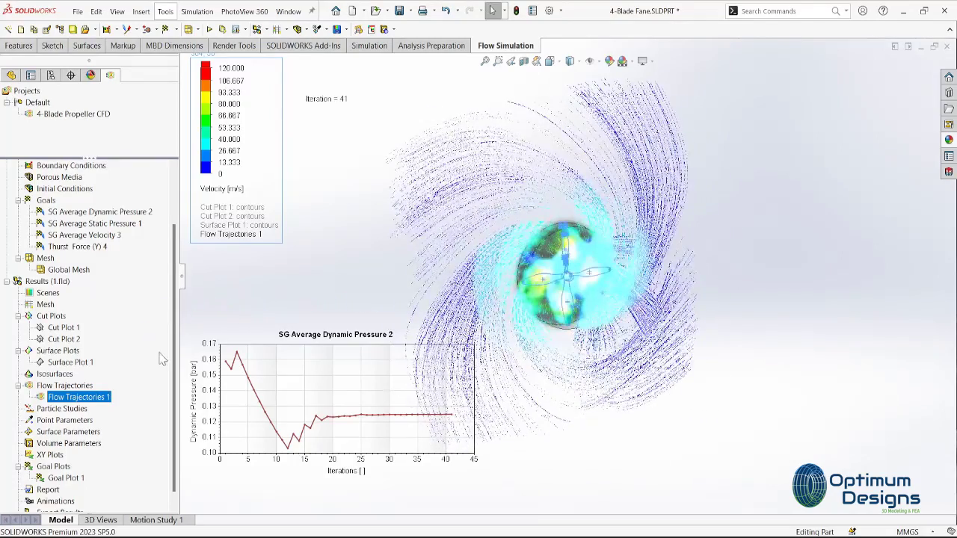
Step: Select Goal Plot 1, clear the selection and switch to the FeatureManager tree
left_click(258, 331)
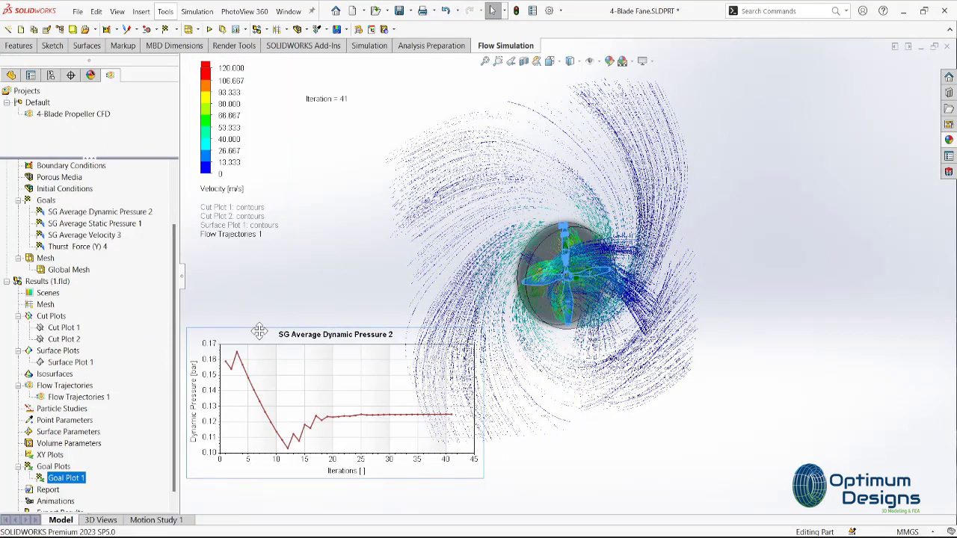
left_click(254, 263)
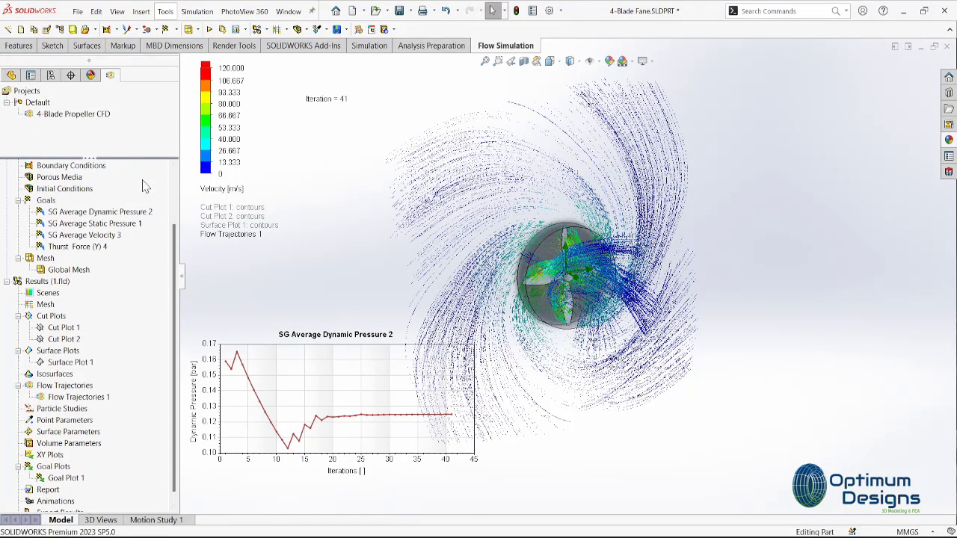
left_click(11, 77)
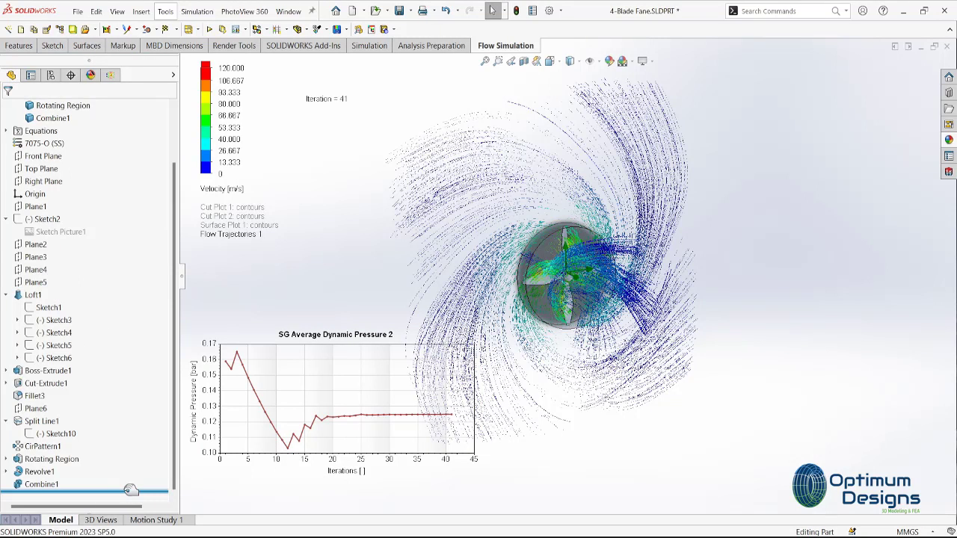
Step: Roll the part back above Rotating Region and dismiss the rebuild error
mouse_move(132, 487)
left_mouse_down()
mouse_move(135, 424)
mouse_move(128, 448)
mouse_move(93, 449)
left_mouse_up()
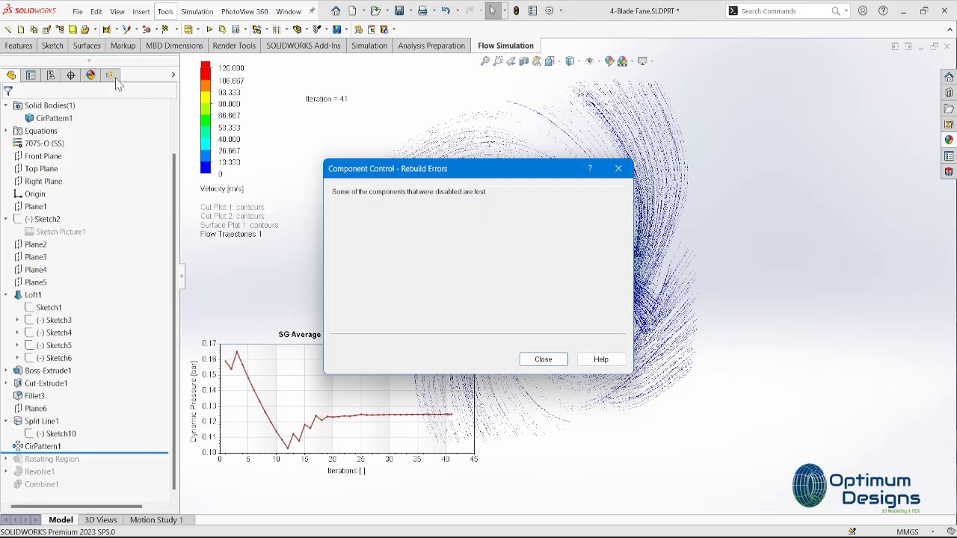
left_click(544, 359)
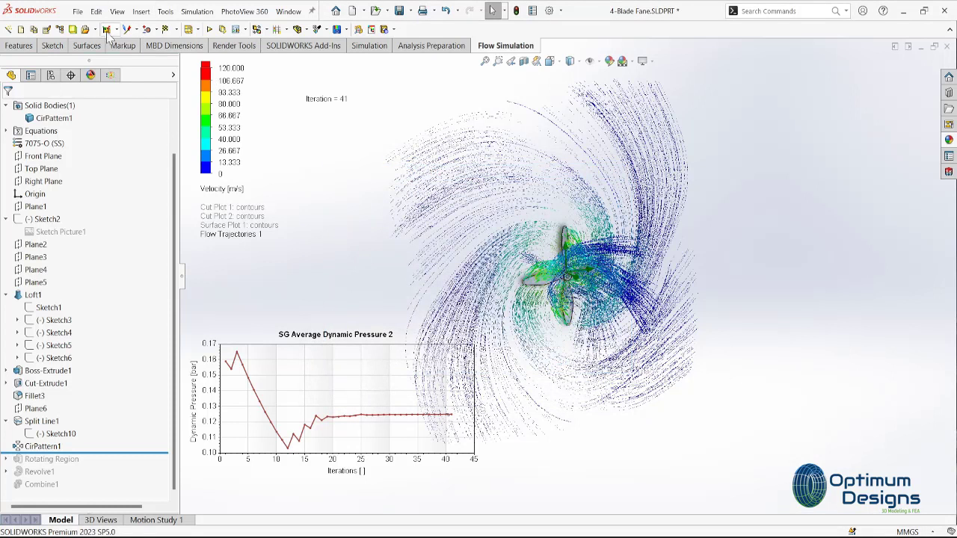
left_click(109, 78)
scroll(97, 200, "up", 2)
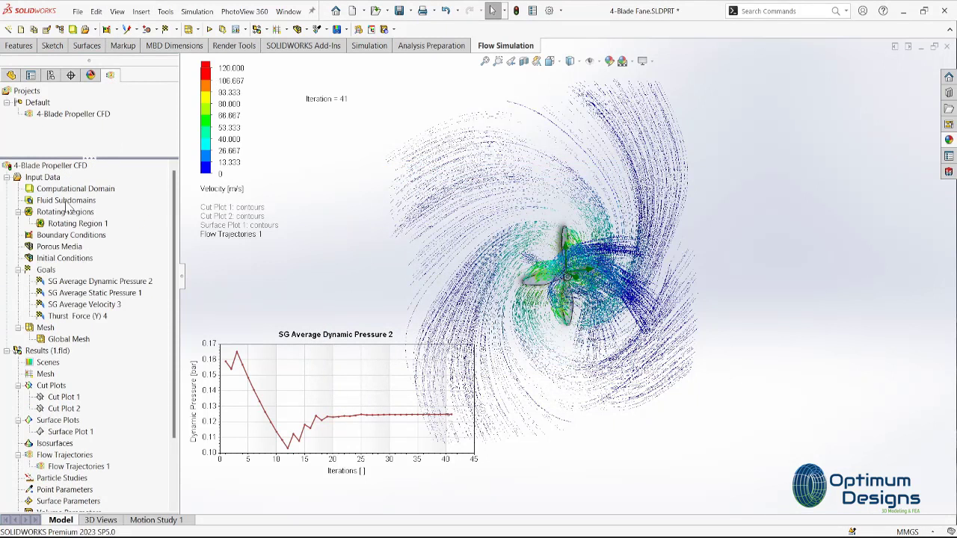
scroll(69, 488, "down", 2)
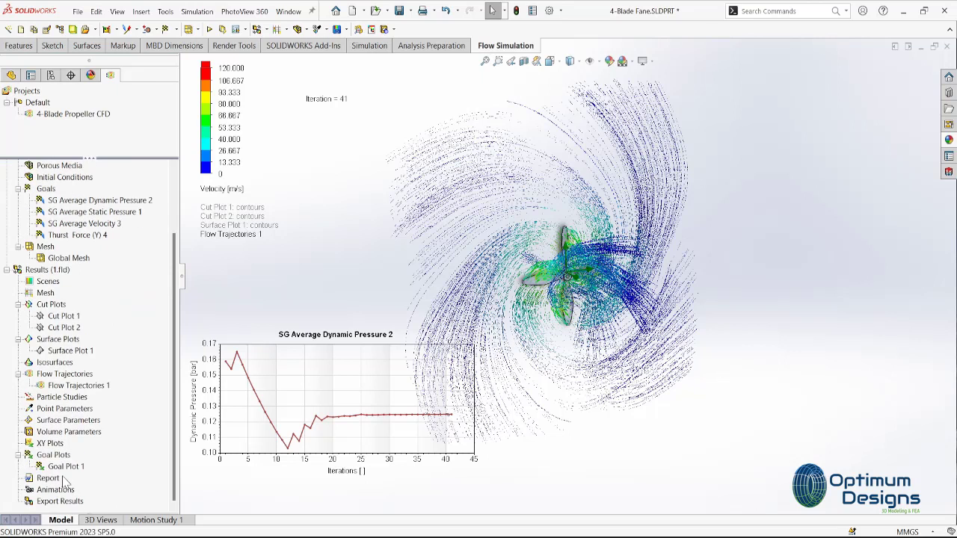
Step: Delete Goal Plot 1 and hide Flow Trajectories 1
right_click(66, 466)
left_click(93, 407)
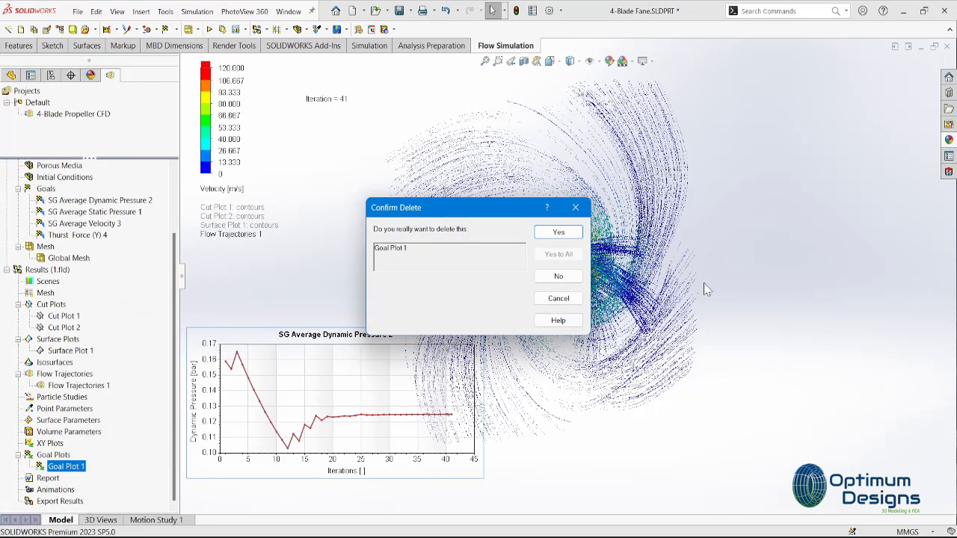
key("Return")
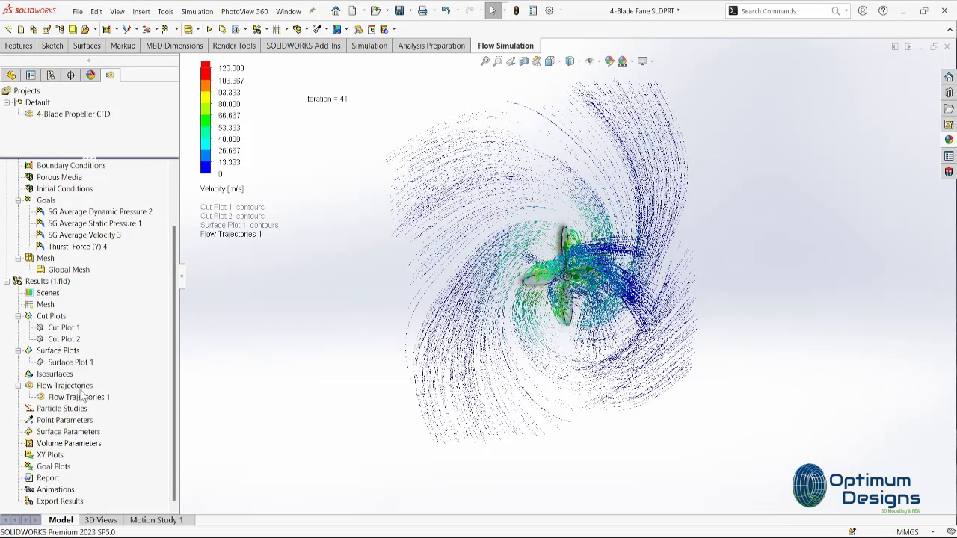
right_click(81, 392)
right_click(67, 399)
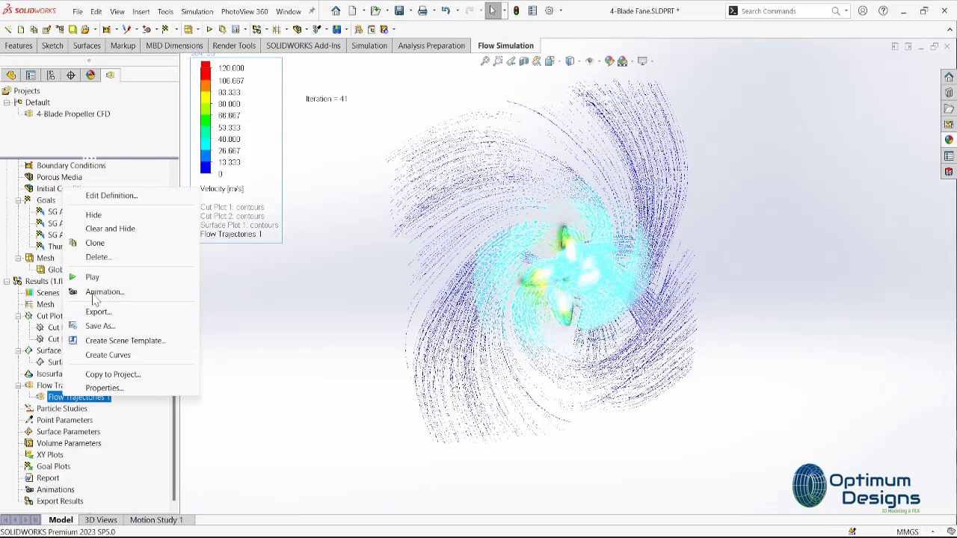
left_click(110, 228)
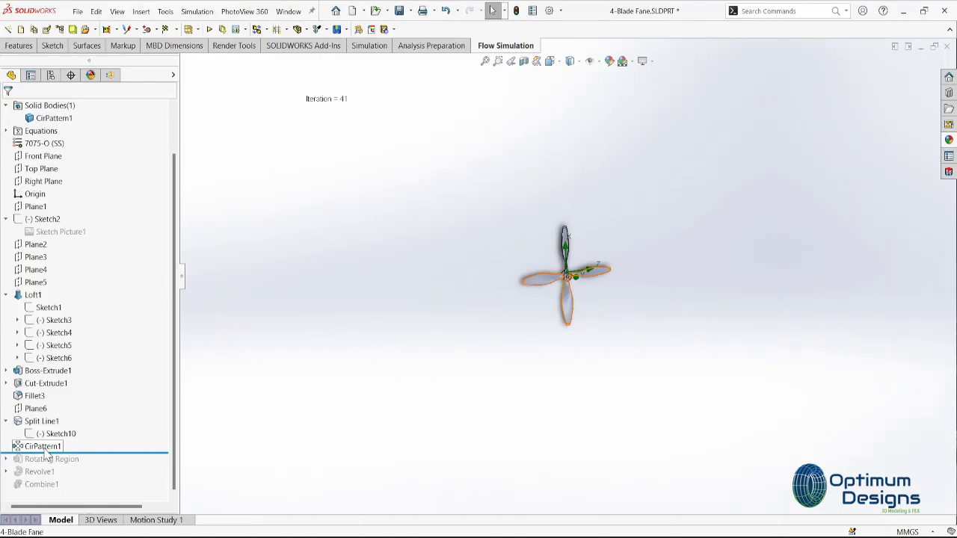
Step: Set CirPattern1 to 2 instances and roll the part forward below Combine1
left_click(46, 447)
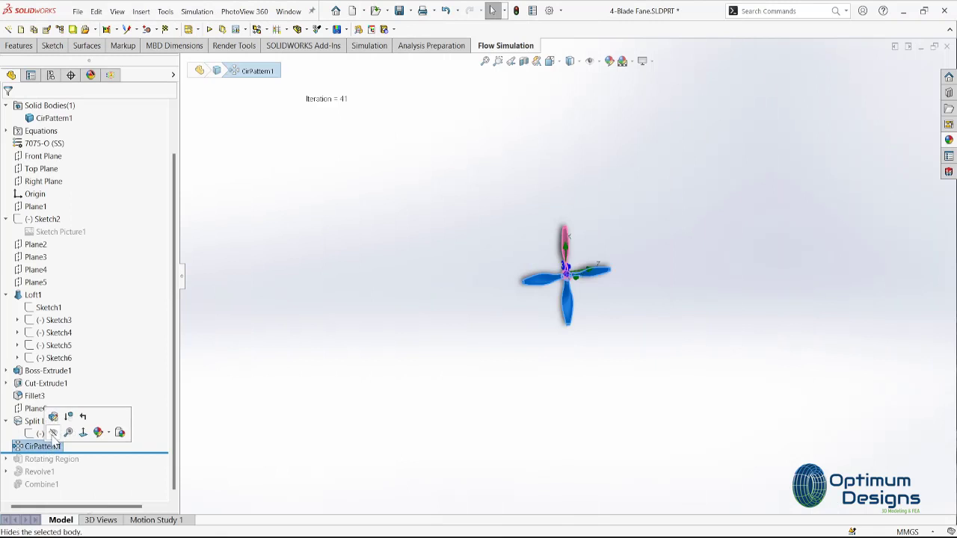
left_click(53, 417)
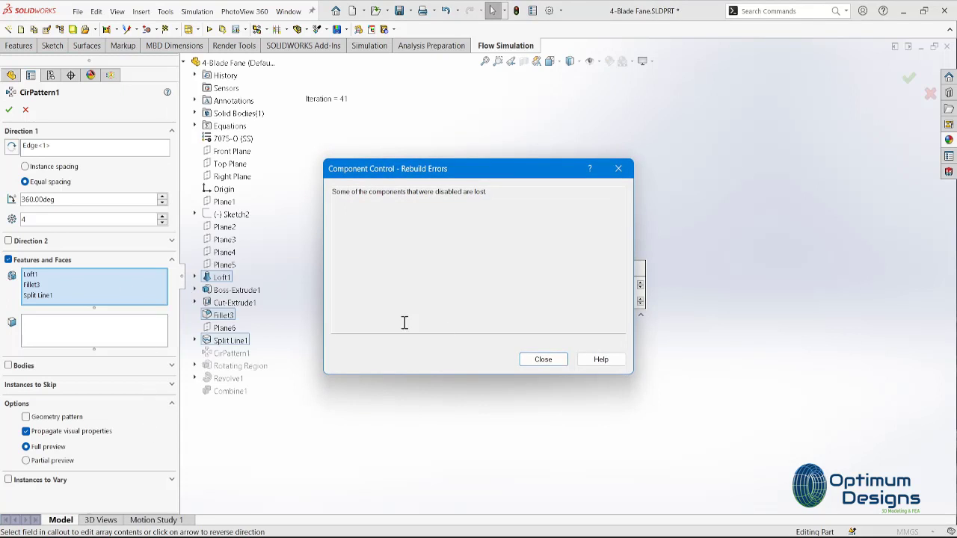
left_click(541, 359)
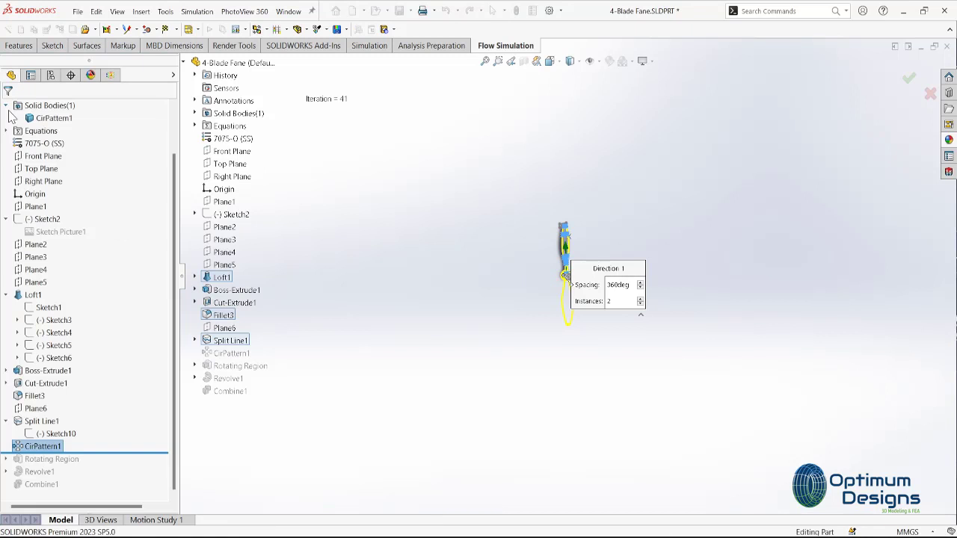
left_click(543, 359)
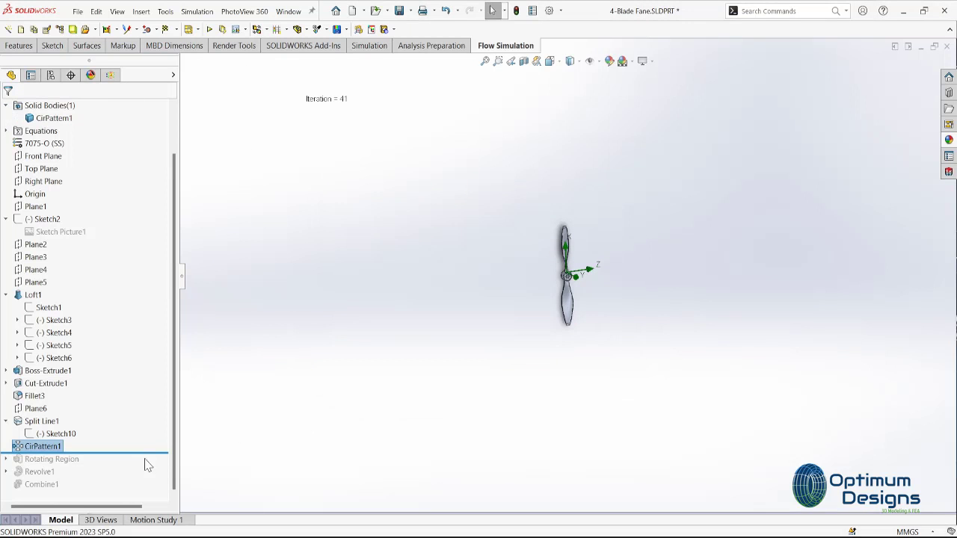
left_click_drag(149, 452, 142, 491)
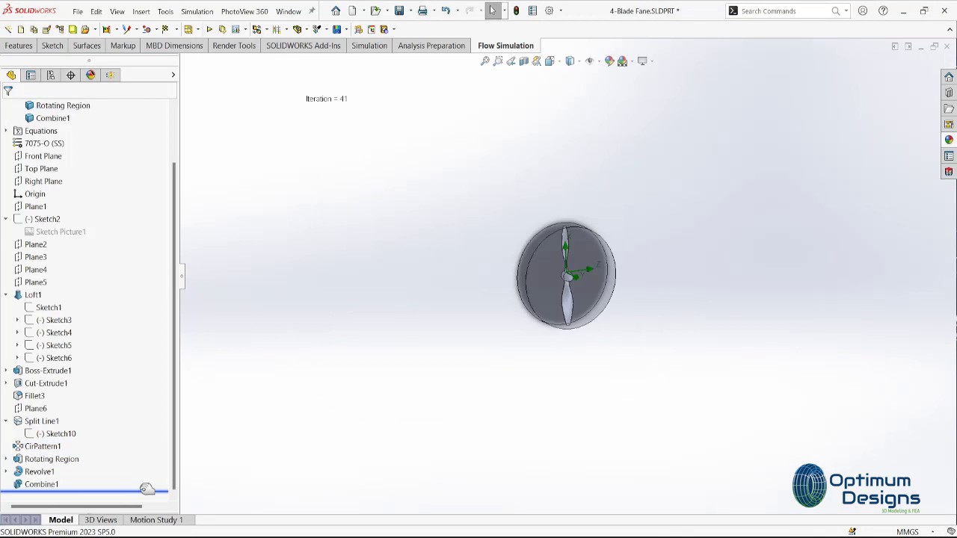
left_click(524, 304)
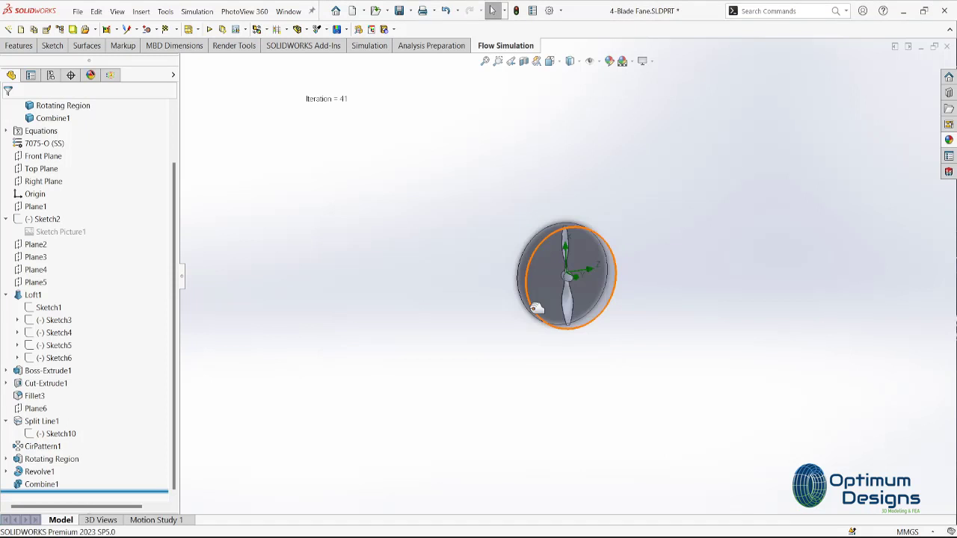
mouse_move(525, 382)
middle_mouse_down()
mouse_move(489, 259)
mouse_move(544, 157)
mouse_move(532, 216)
mouse_move(491, 207)
middle_mouse_up()
Step: Show the computational domain box around the propeller model
left_click(111, 75)
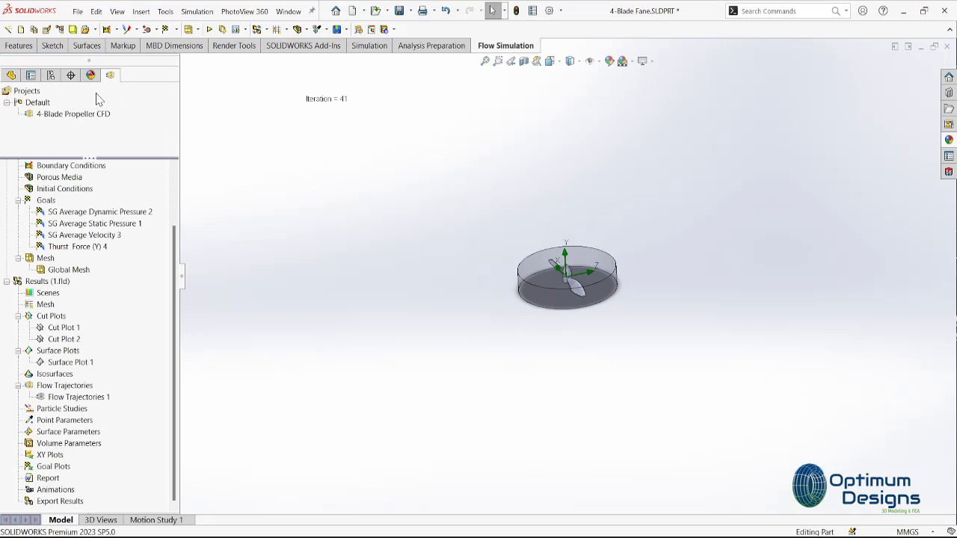
scroll(67, 241, "up", 2)
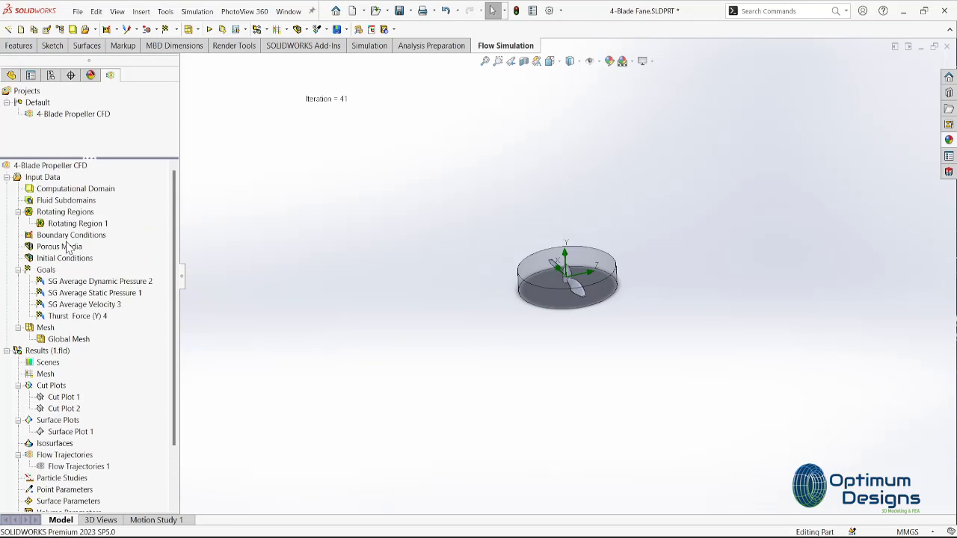
right_click(63, 189)
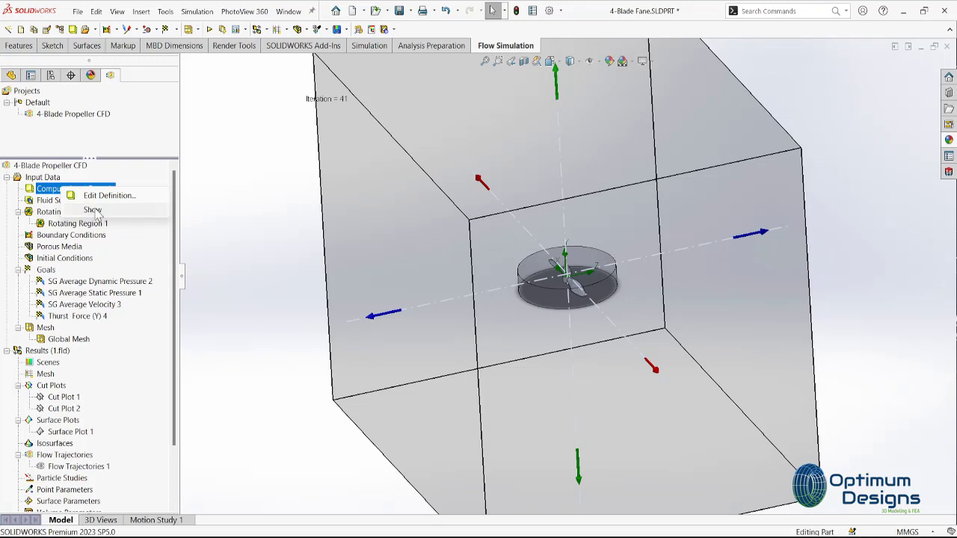
right_click(52, 179)
left_click(47, 166)
Step: Run the 4-Blade Propeller CFD project solver using 8 cores
right_click(46, 169)
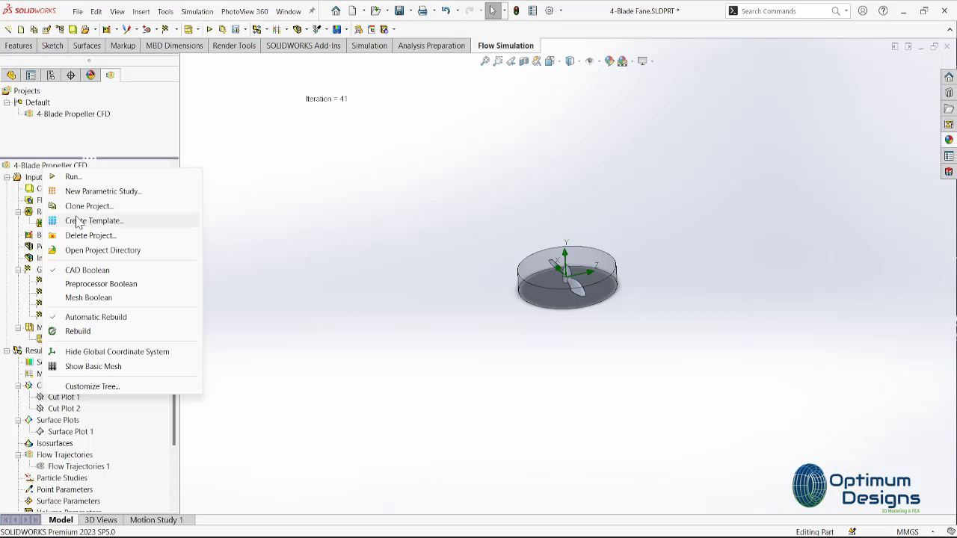
left_click(125, 429)
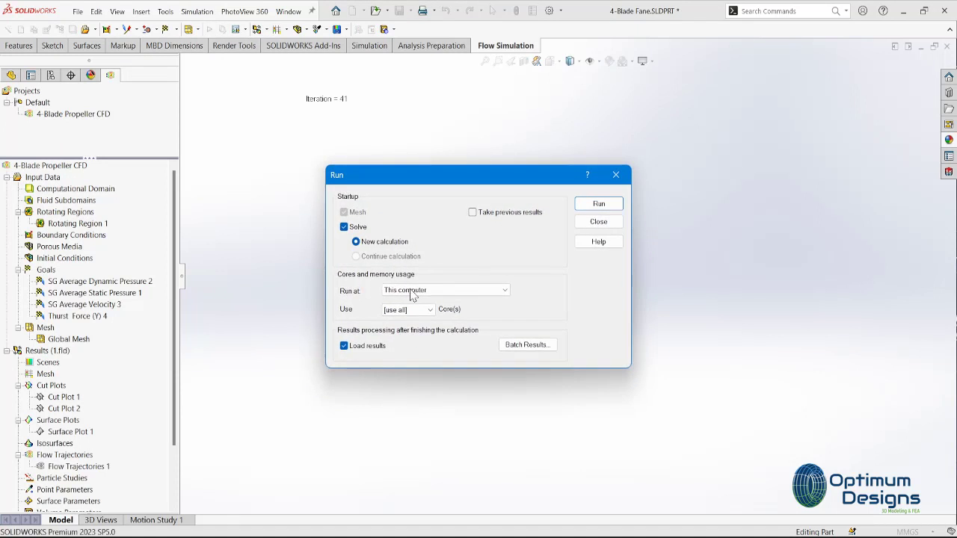
left_click(403, 309)
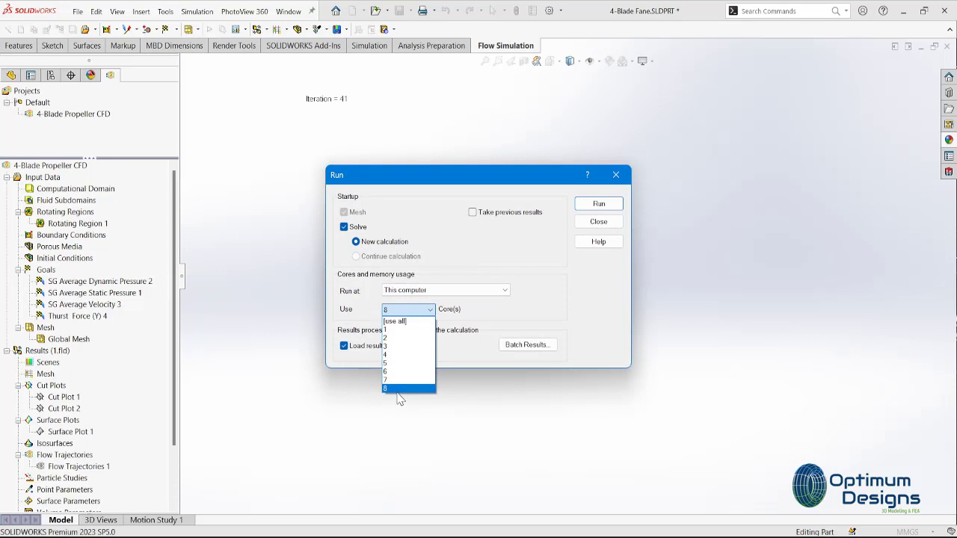
left_click(399, 388)
left_click(599, 204)
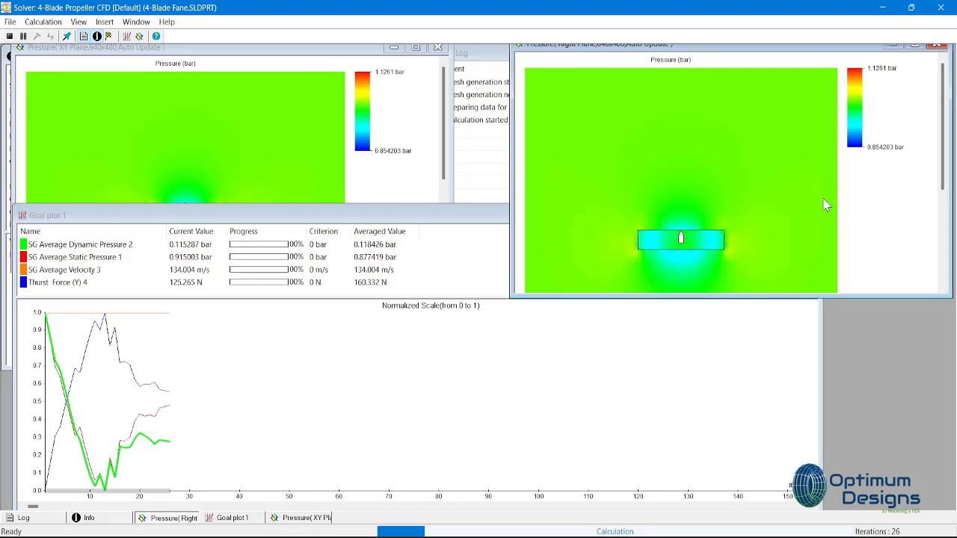
Step: Bring the XY Plane pressure preview forward and make both the XY and Right Plane previews taller
left_click(412, 192)
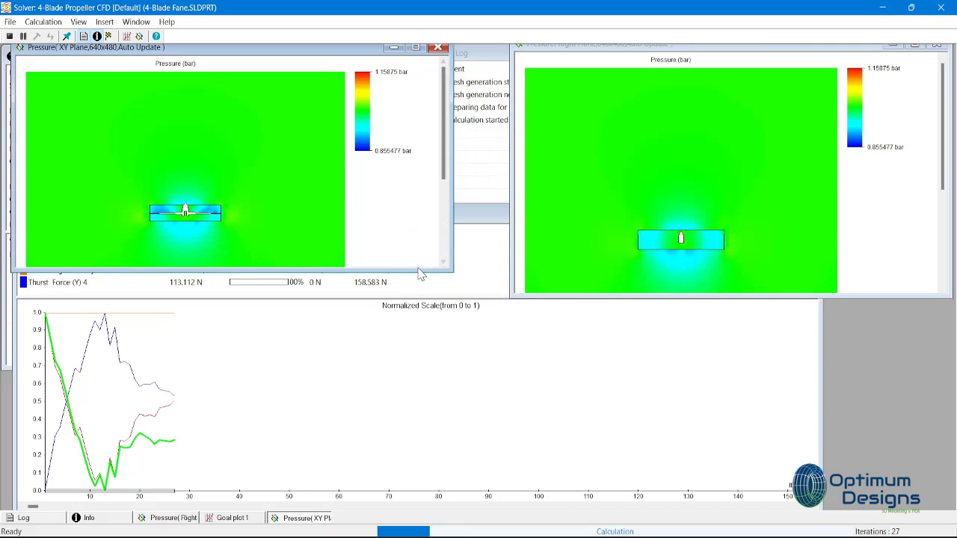
left_click_drag(416, 272, 415, 307)
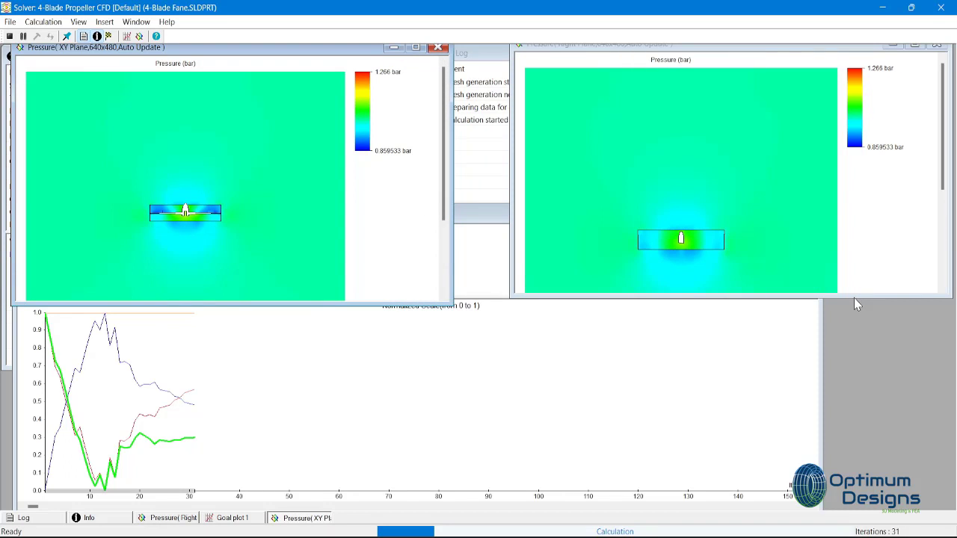
mouse_move(854, 297)
left_mouse_down()
mouse_move(865, 391)
mouse_move(855, 330)
left_mouse_up()
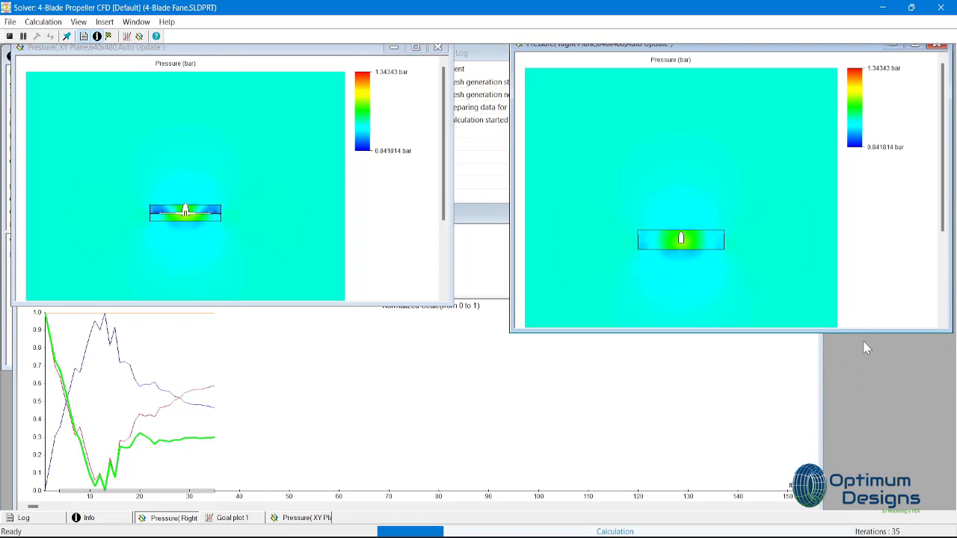
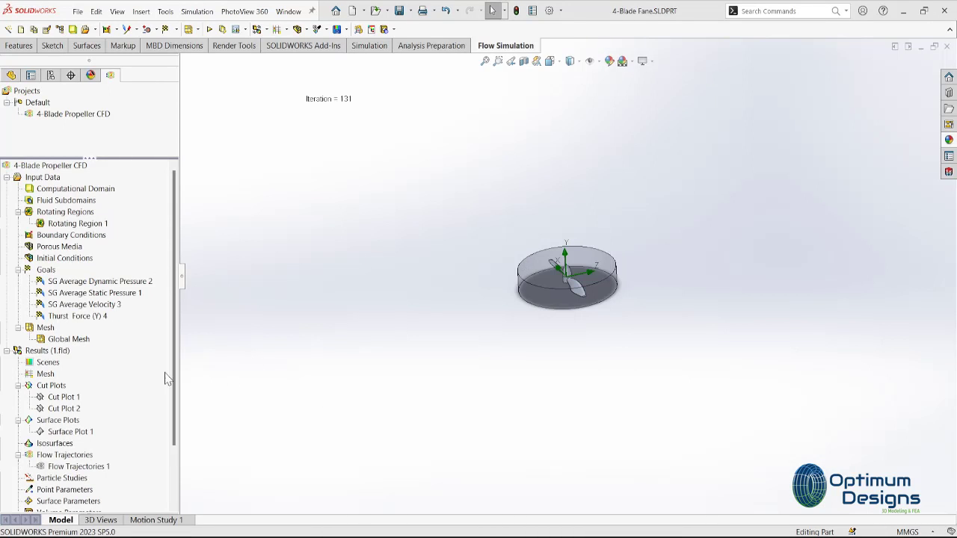
Step: Show the Cut Plot 1 velocity contours and inspect them from a standard view and the back
right_click(75, 398)
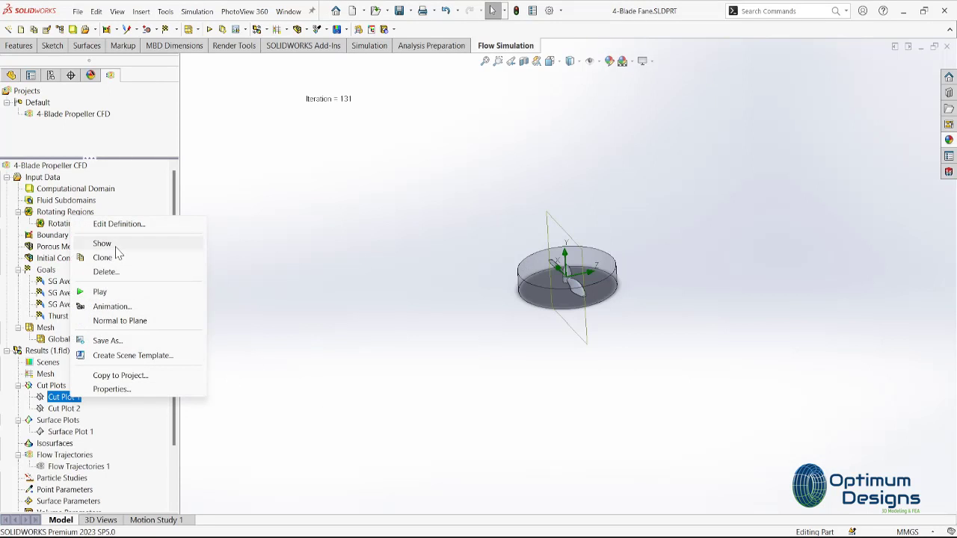
left_click(102, 244)
mouse_move(595, 311)
middle_mouse_down()
mouse_move(682, 267)
mouse_move(778, 336)
mouse_move(684, 319)
middle_mouse_up()
key("space")
left_click(381, 281)
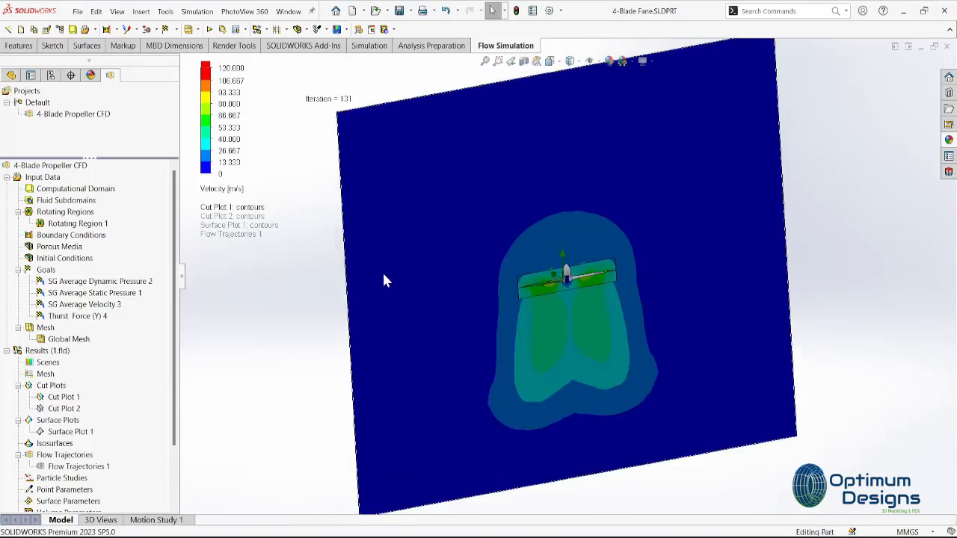
key("space")
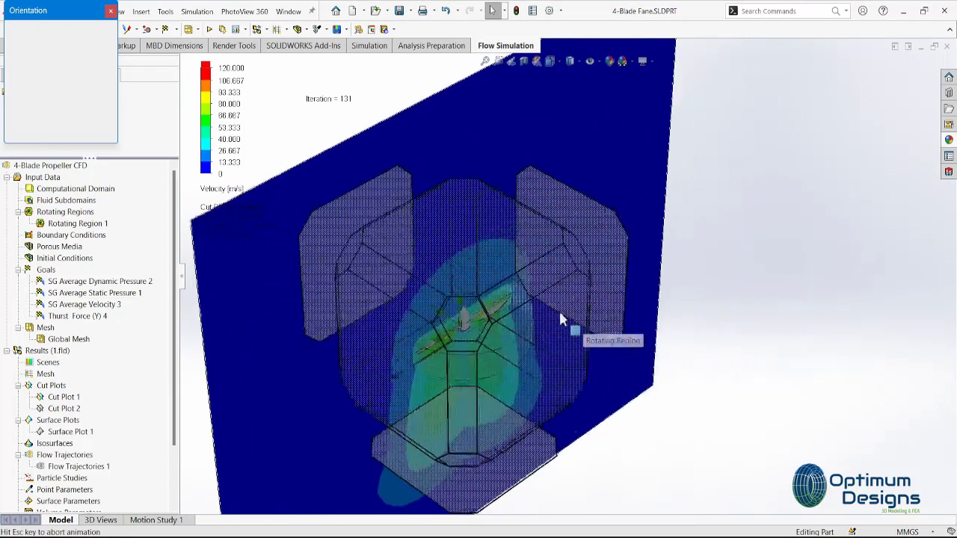
left_click(529, 326)
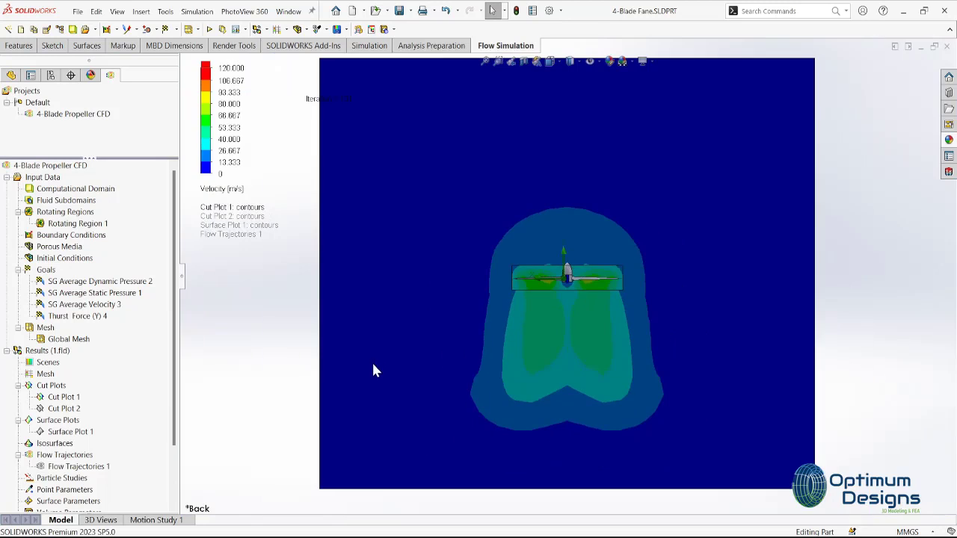
Step: Show Cut Plot 2's velocity contours and hide Cut Plot 1
right_click(64, 408)
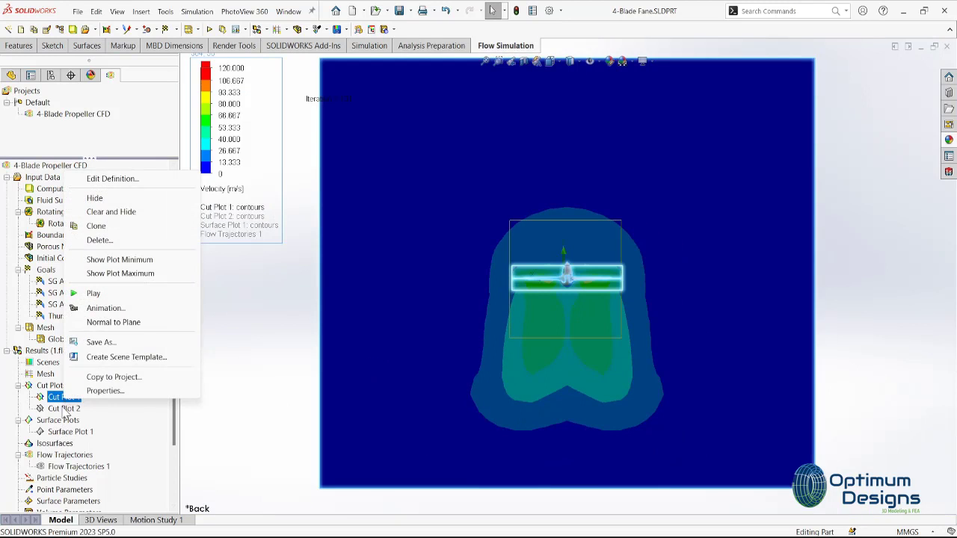
left_click(126, 256)
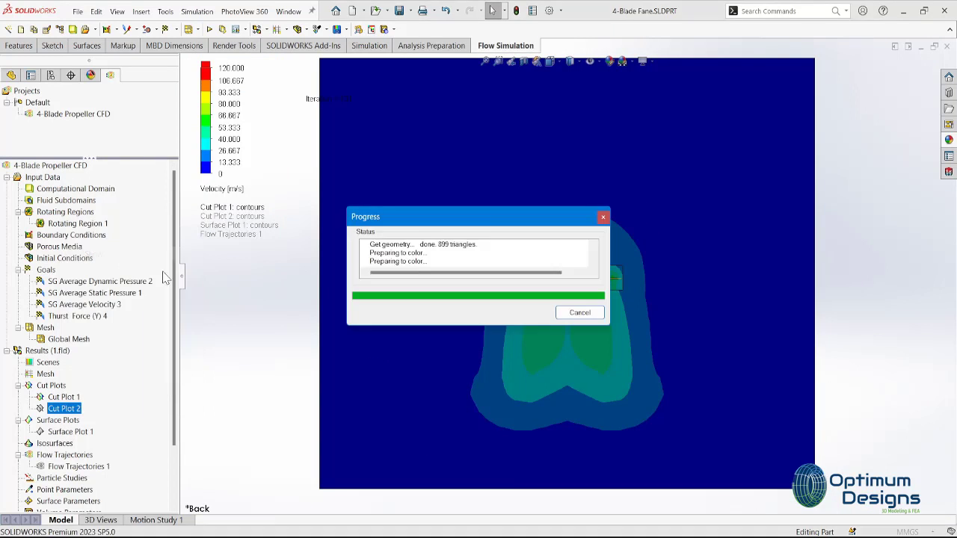
middle_click_drag(402, 300, 169, 398)
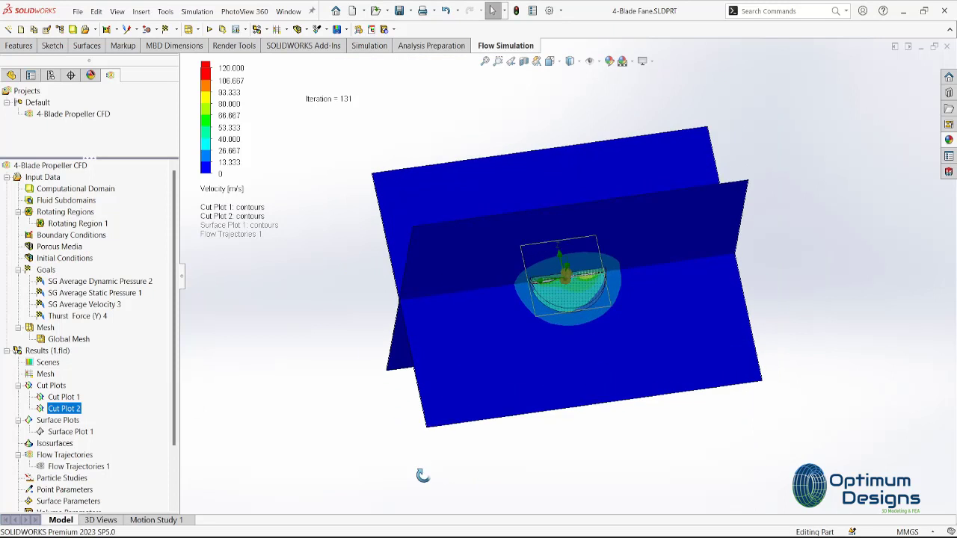
right_click(64, 397)
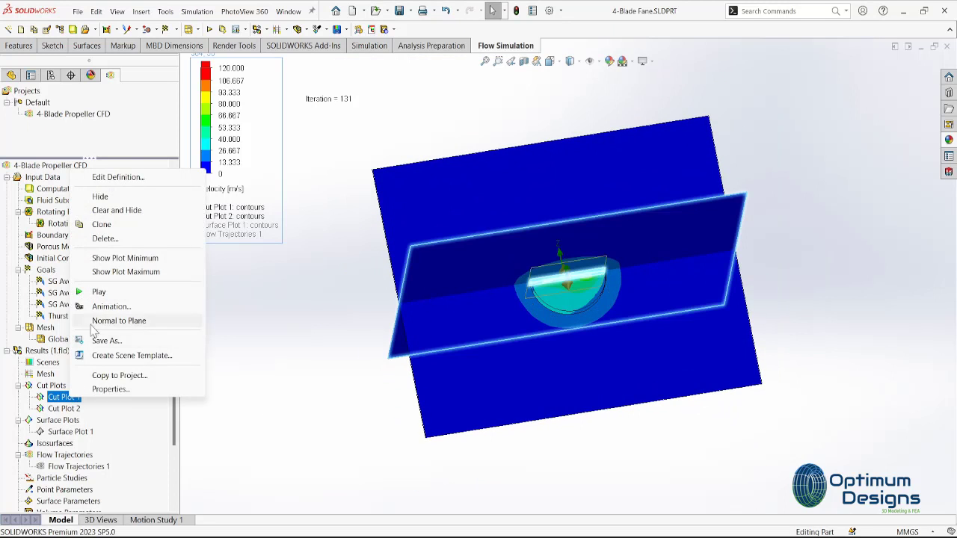
left_click(113, 212)
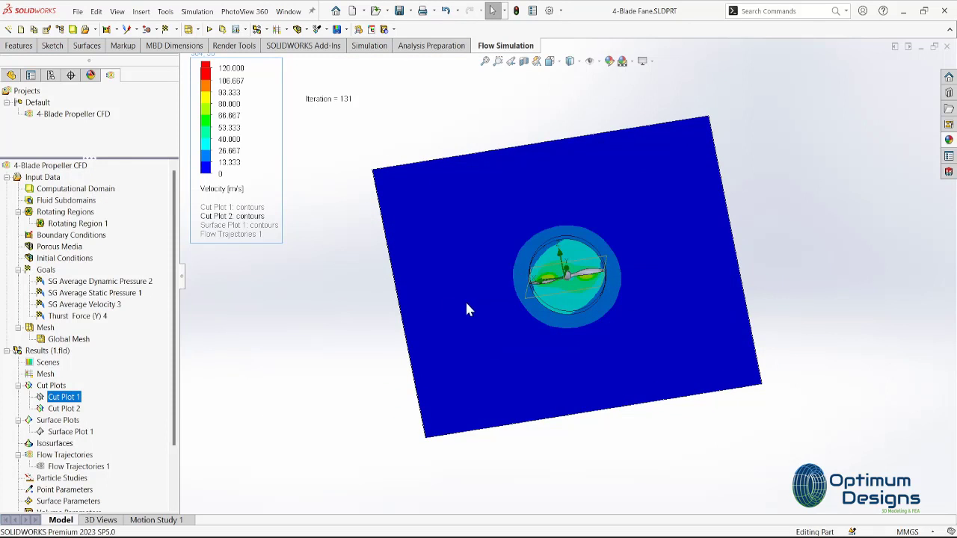
left_click(499, 287)
Step: Inspect the horizontal cut plot from top, isometric and back views, keeping Velocity as the parameter
key("space")
key("Escape")
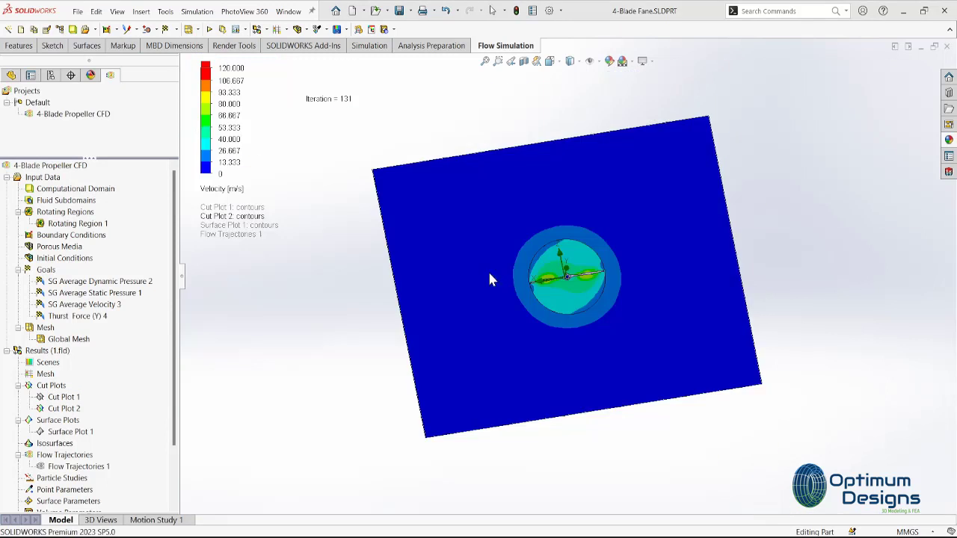
key("ctrl+5")
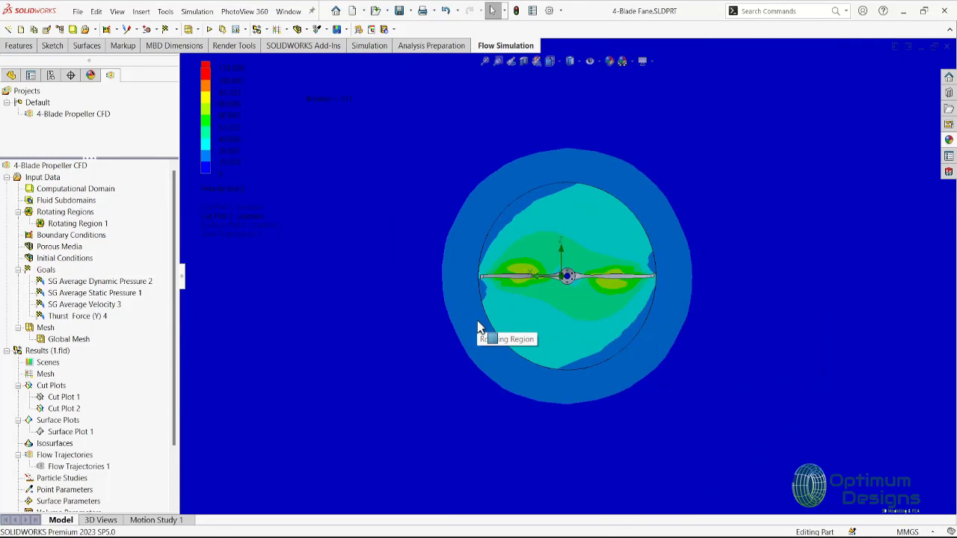
scroll(479, 327, "up", 2)
scroll(478, 320, "up", 3)
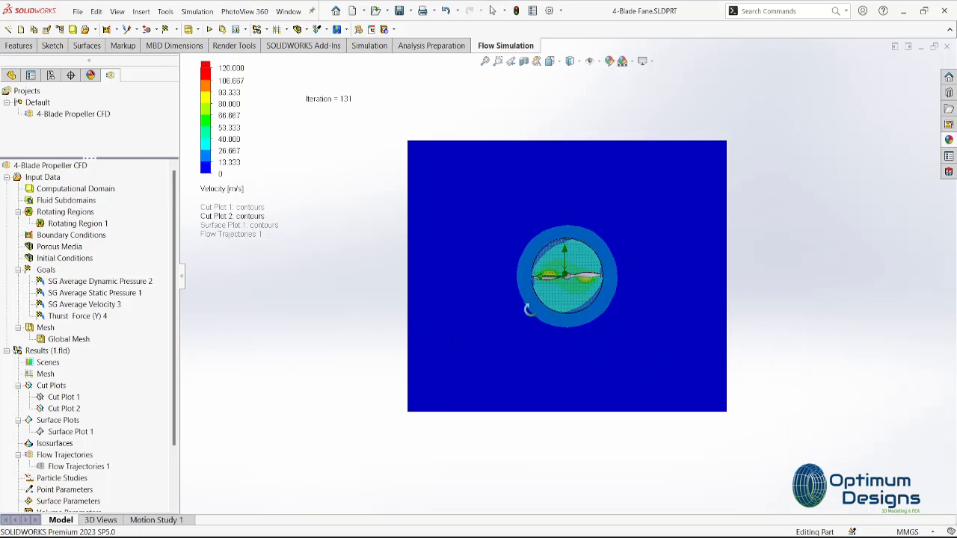
key("ctrl+7")
key("space")
key("Escape")
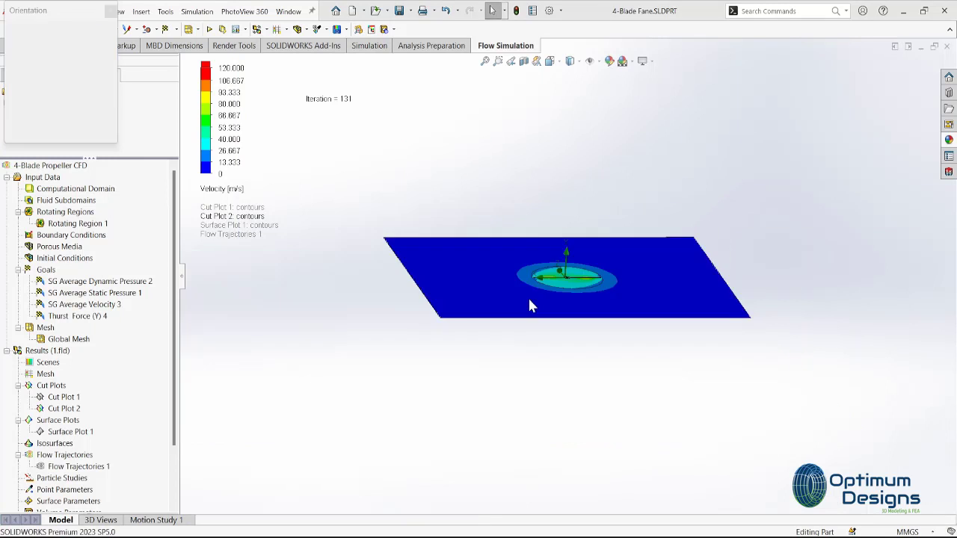
key("ctrl+2")
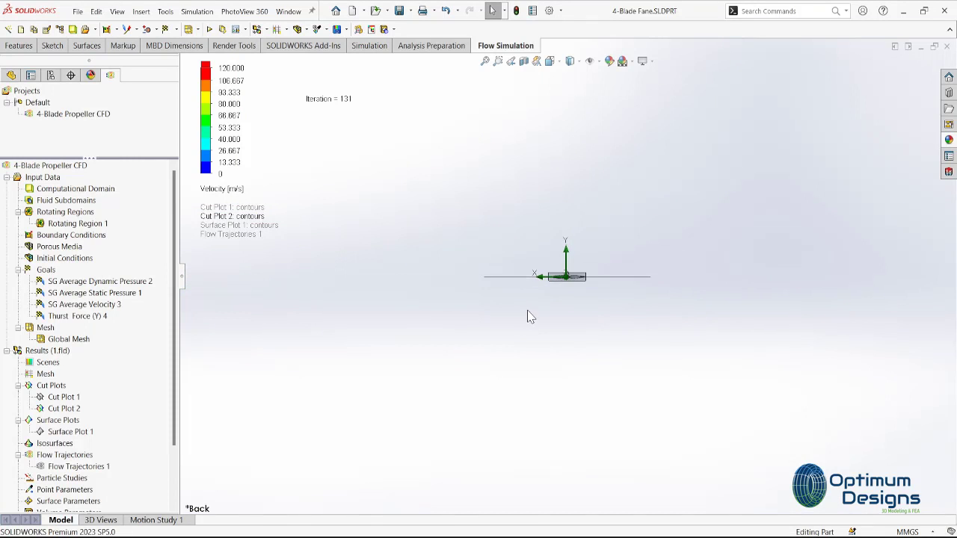
mouse_move(527, 317)
middle_mouse_down()
mouse_move(544, 349)
mouse_move(551, 427)
mouse_move(577, 261)
mouse_move(543, 338)
middle_mouse_up()
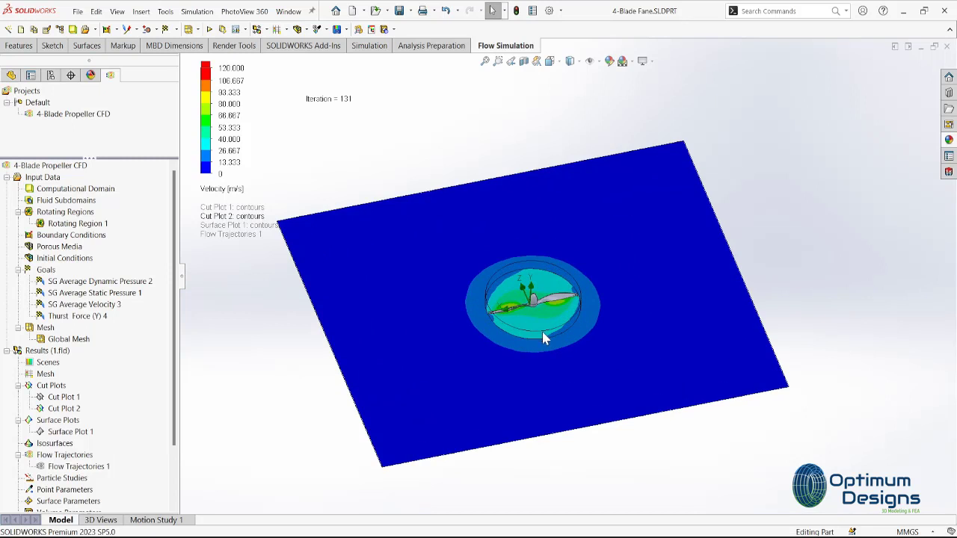
left_click(233, 191)
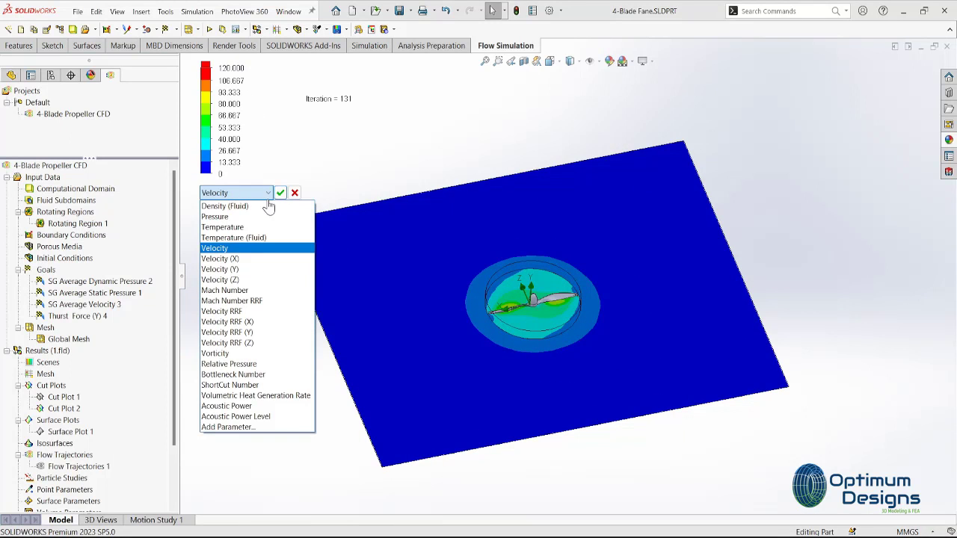
left_click(294, 192)
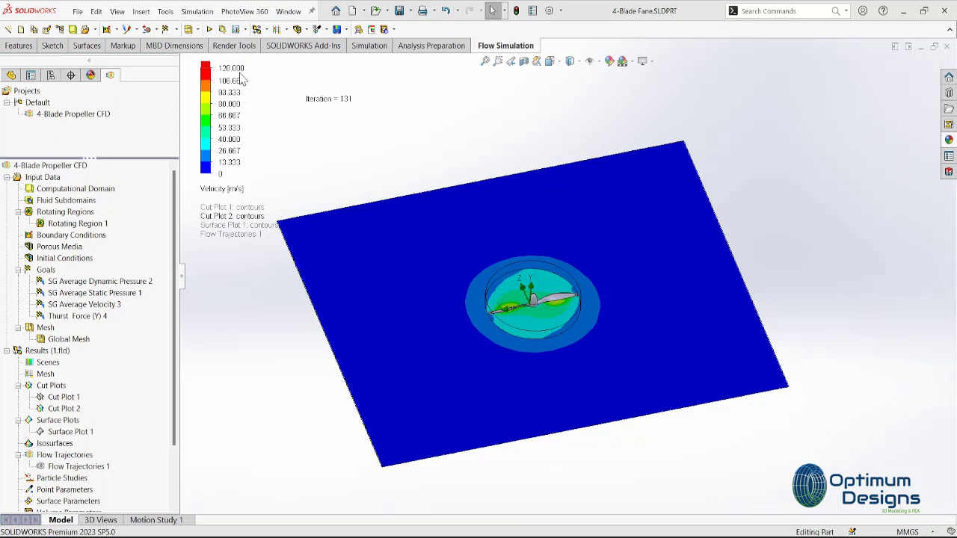
Step: Delete all existing cut plots and create a new cut plot on the Front Plane
right_click(54, 387)
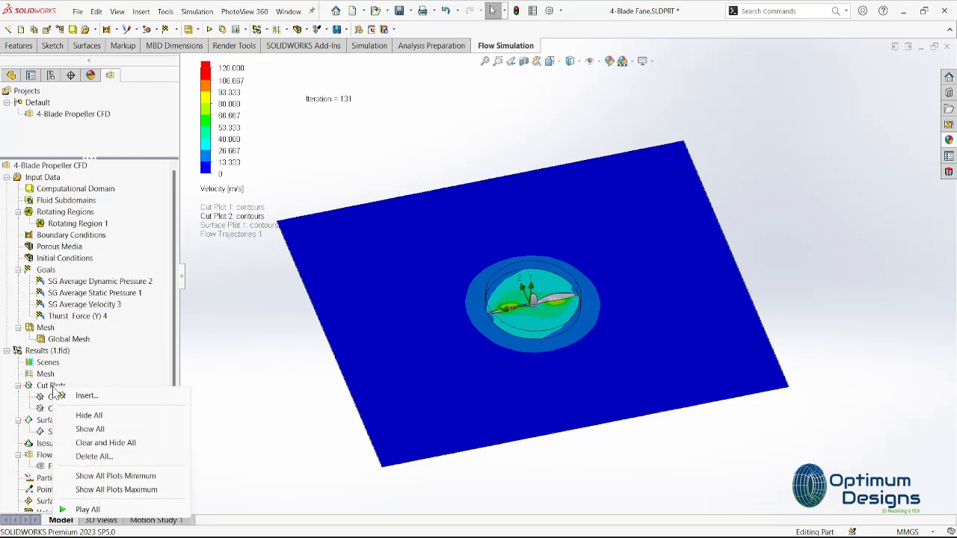
left_click(94, 456)
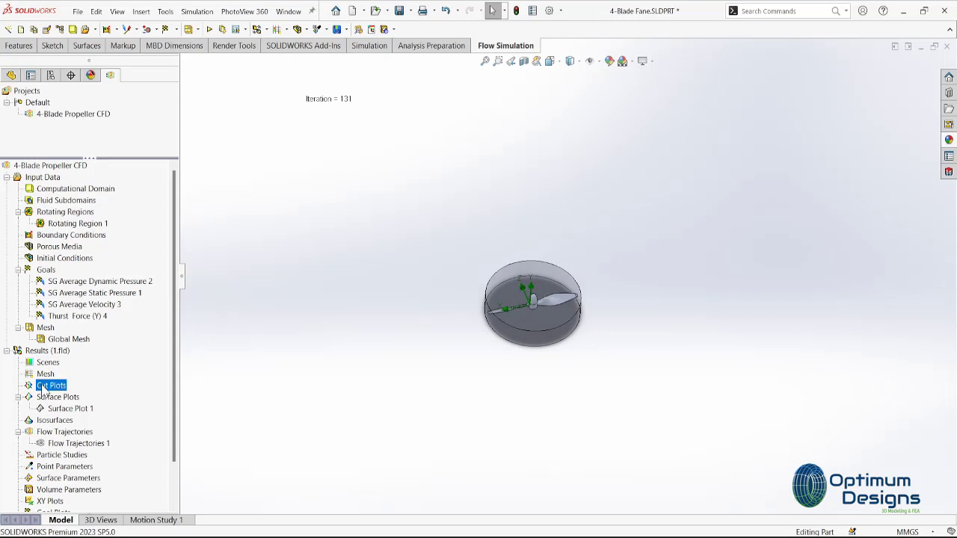
left_click_drag(44, 388, 75, 394)
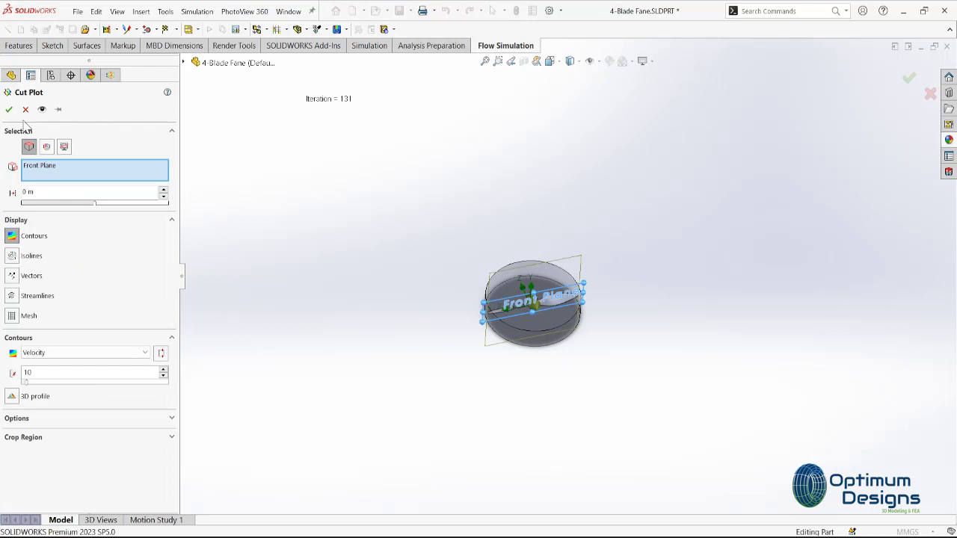
left_click(8, 110)
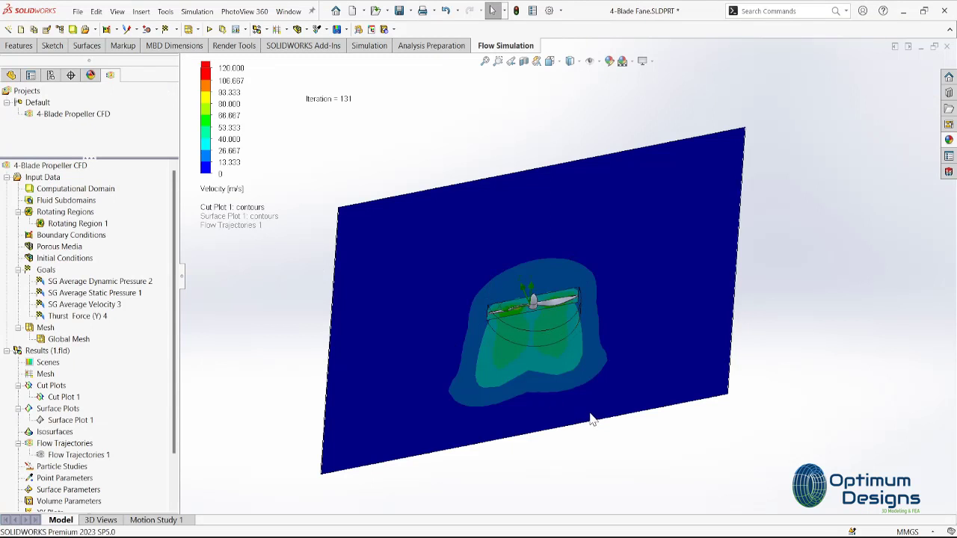
middle_click_drag(591, 420, 213, 397)
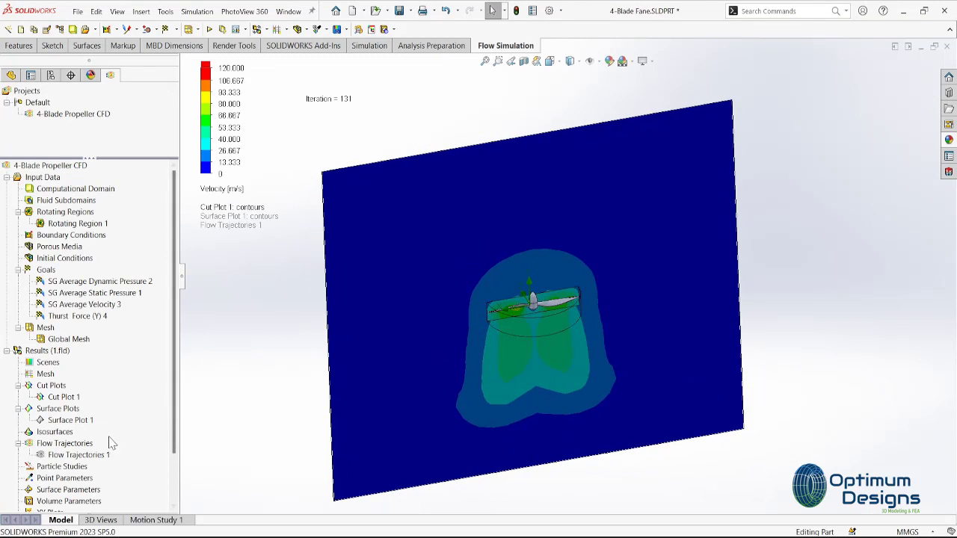
Step: Show Flow Trajectories 1, then hide Cut Plot 1 and dismiss the failed progress message
right_click(75, 455)
left_click(112, 337)
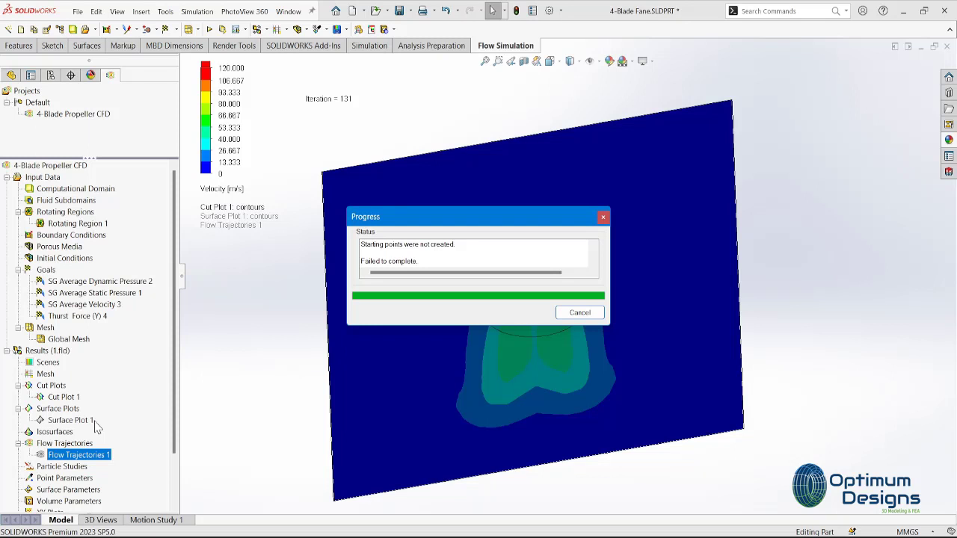
left_click(63, 397)
right_click(66, 397)
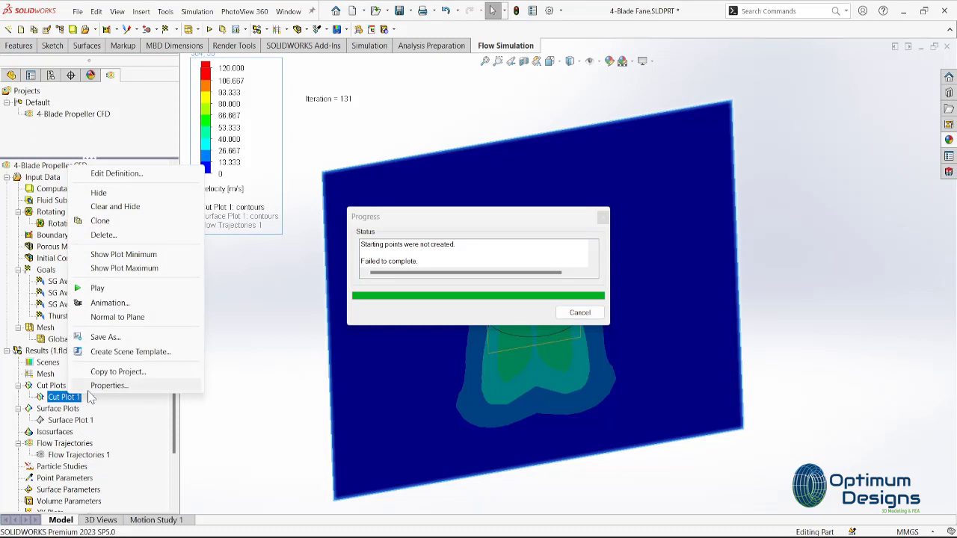
left_click(133, 195)
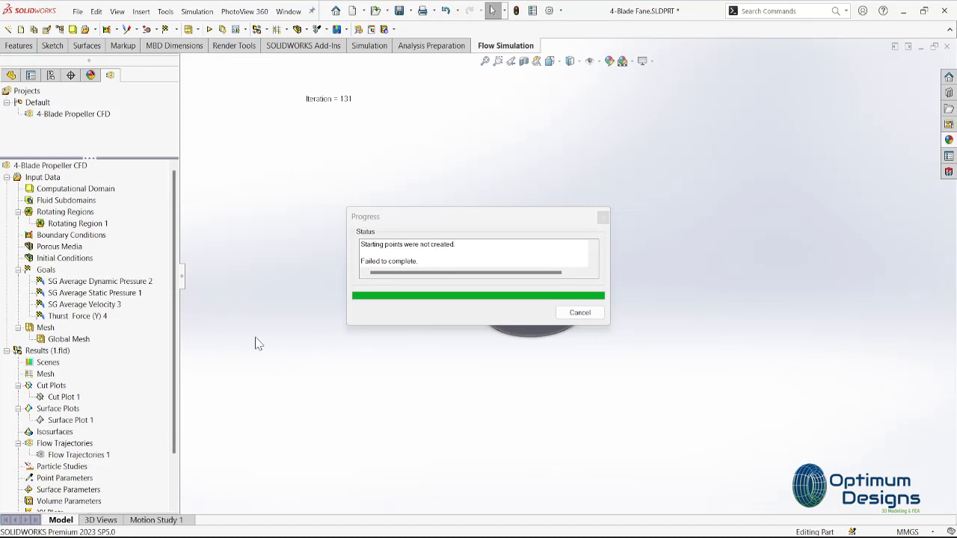
left_click(591, 313)
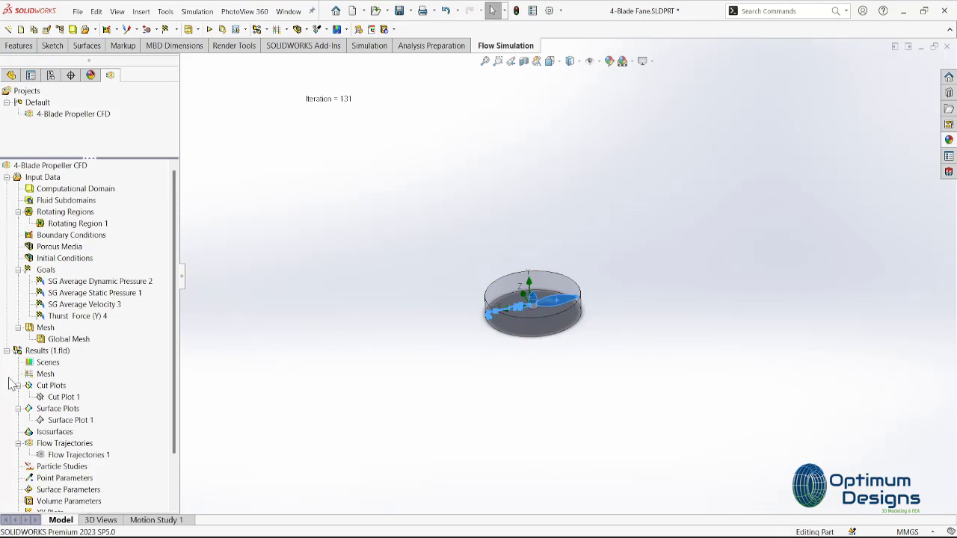
Step: Open the Flow Trajectories 1 definition and dismiss the missing-features error
right_click(68, 458)
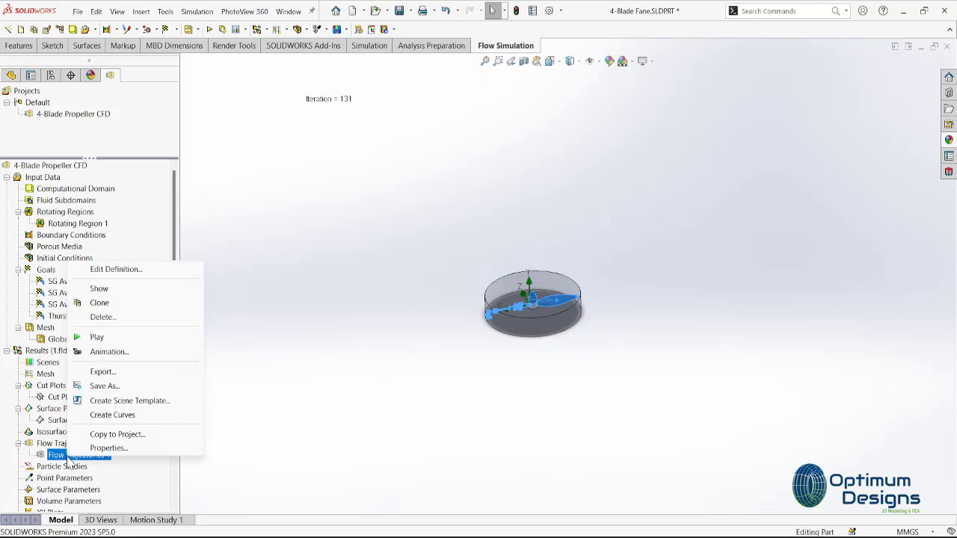
left_click(112, 285)
left_click(572, 335)
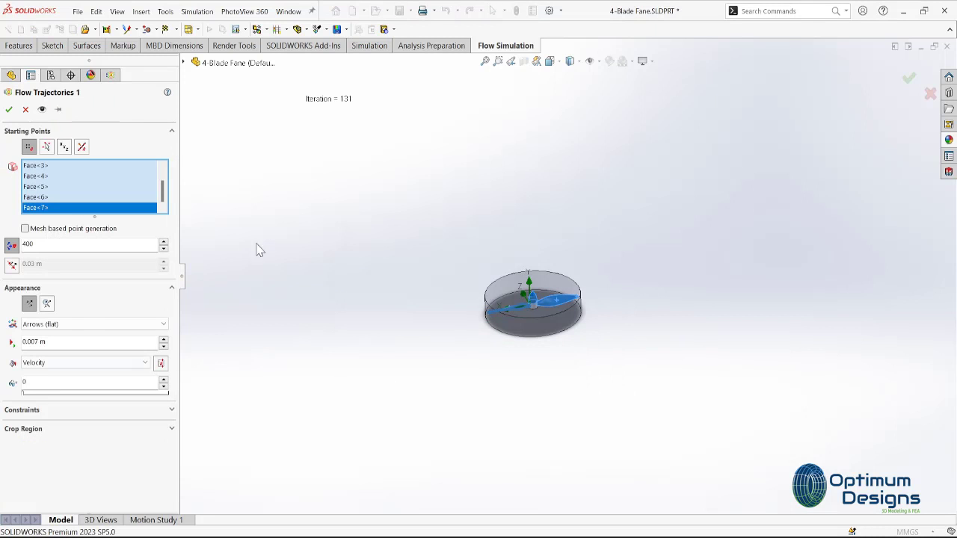
scroll(443, 269, "down", 3)
mouse_move(442, 269)
middle_mouse_down()
mouse_move(523, 361)
mouse_move(515, 423)
mouse_move(494, 278)
mouse_move(461, 177)
mouse_move(516, 326)
middle_mouse_up()
scroll(75, 204, "up", 1)
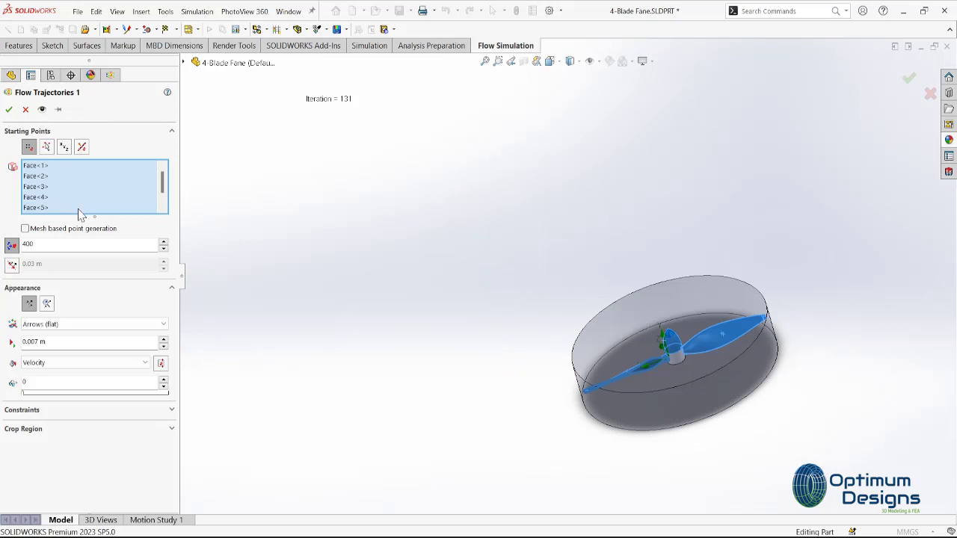
scroll(54, 214, "down", 1)
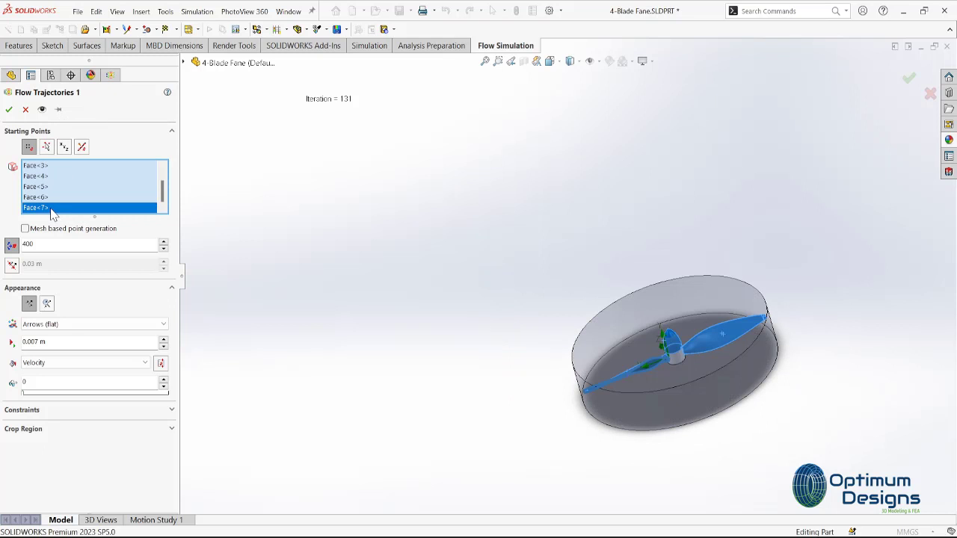
scroll(52, 212, "up", 1)
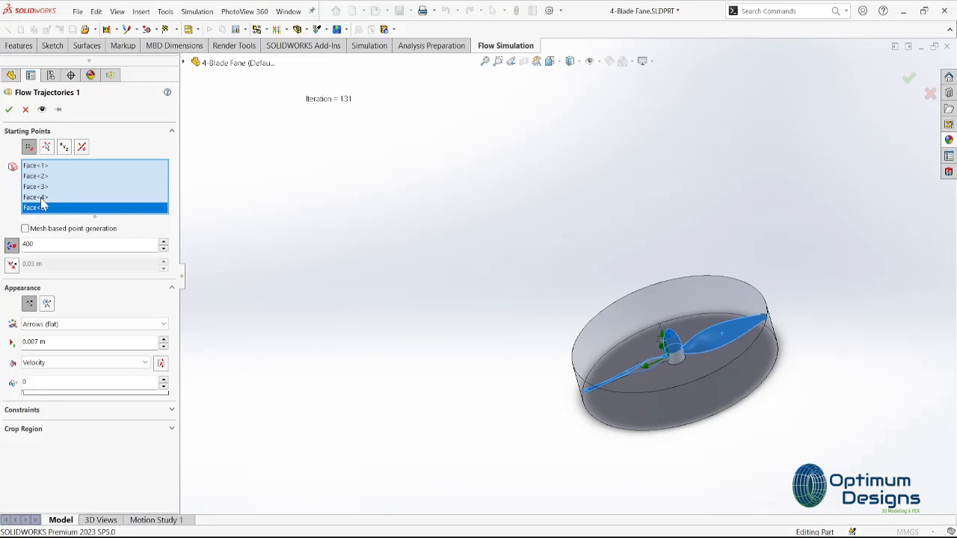
Step: Remove Face<5> so only Face<1>–Face<3> remain as starting faces, and regenerate the trajectories
key("Delete")
key("Delete")
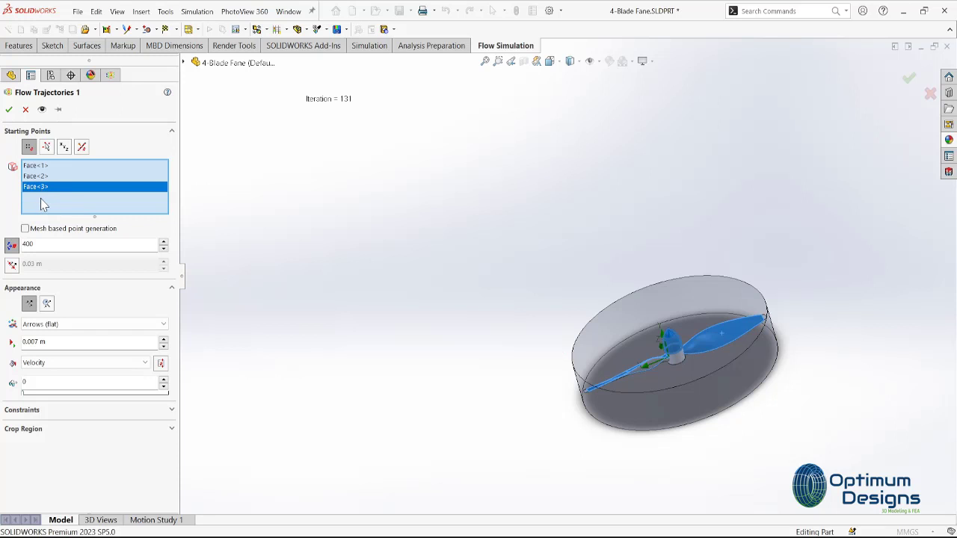
scroll(543, 335, "down", 3)
mouse_move(676, 399)
middle_mouse_down()
mouse_move(613, 271)
mouse_move(684, 399)
middle_mouse_up()
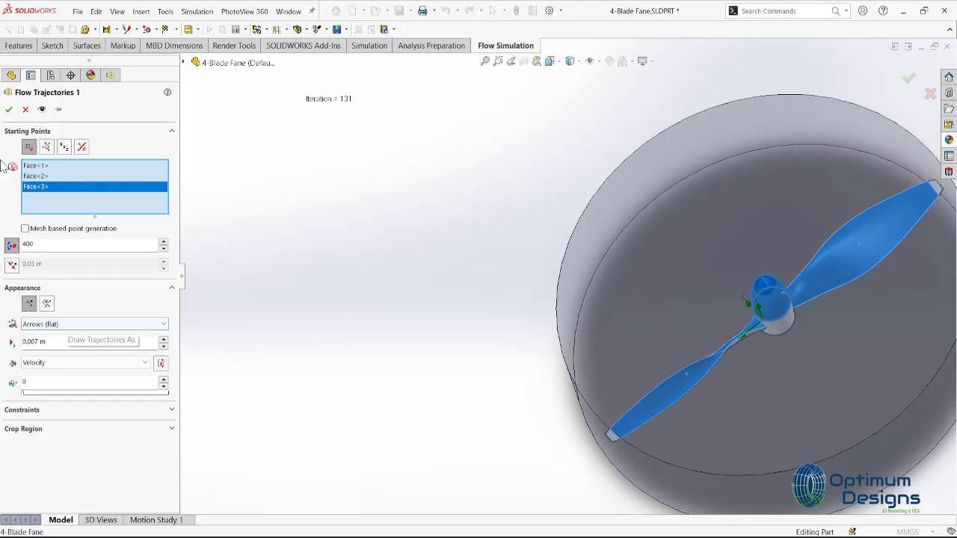
left_click(9, 111)
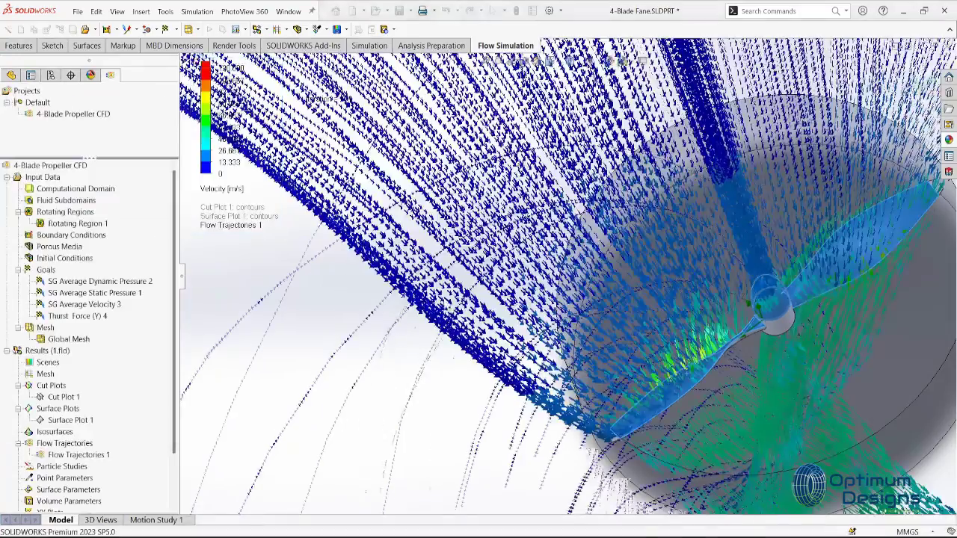
Step: Replay the Flow Trajectories 1 animation and zoom to fit the whole trajectory field
mouse_move(338, 278)
middle_mouse_down()
mouse_move(441, 263)
mouse_move(375, 182)
mouse_move(403, 238)
middle_mouse_up()
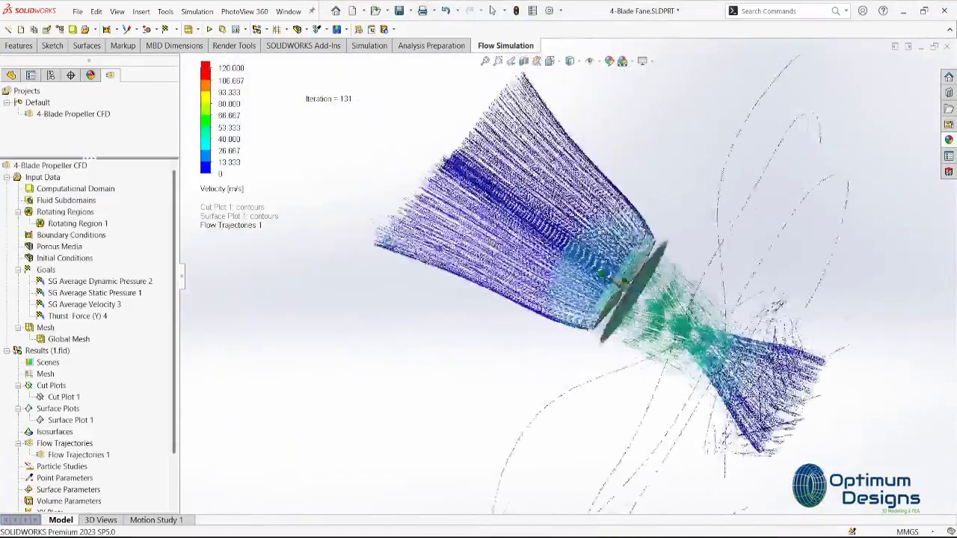
right_click(97, 456)
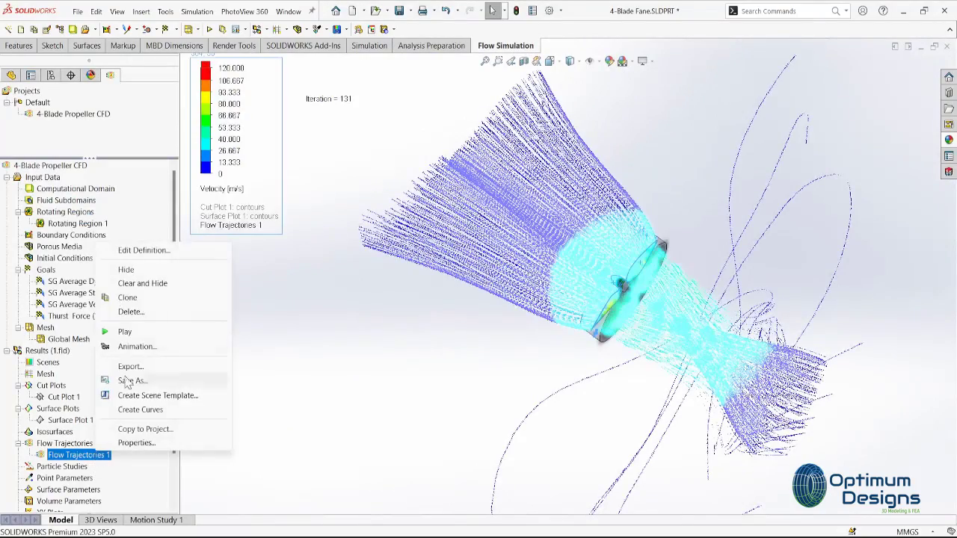
left_click(128, 331)
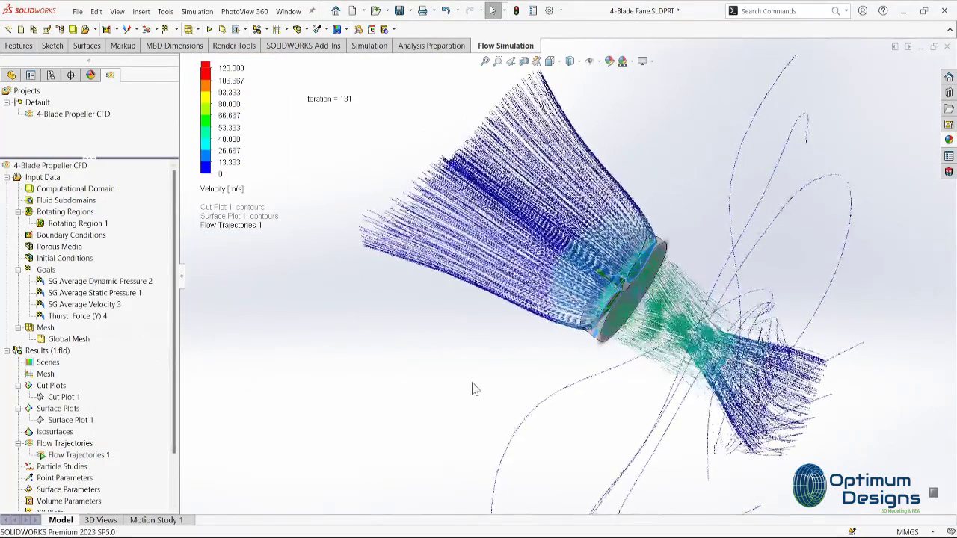
mouse_move(475, 397)
middle_mouse_down()
mouse_move(487, 433)
mouse_move(449, 453)
mouse_move(423, 441)
mouse_move(431, 337)
mouse_move(399, 321)
mouse_move(387, 331)
mouse_move(414, 366)
mouse_move(349, 350)
mouse_move(331, 361)
mouse_move(331, 376)
mouse_move(376, 386)
mouse_move(366, 404)
mouse_move(405, 373)
middle_mouse_up()
scroll(646, 291, "down", 5)
key("f")
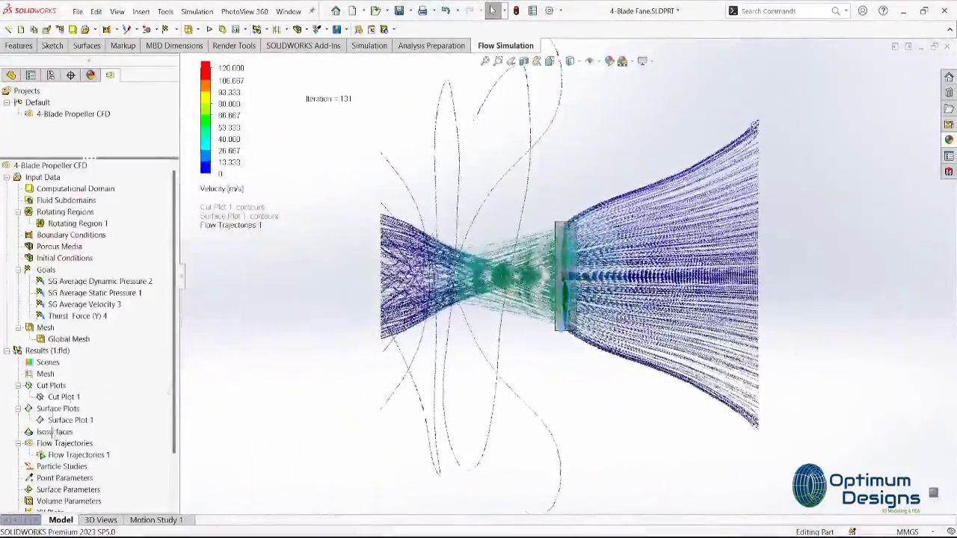
right_click(75, 454)
left_click(93, 349)
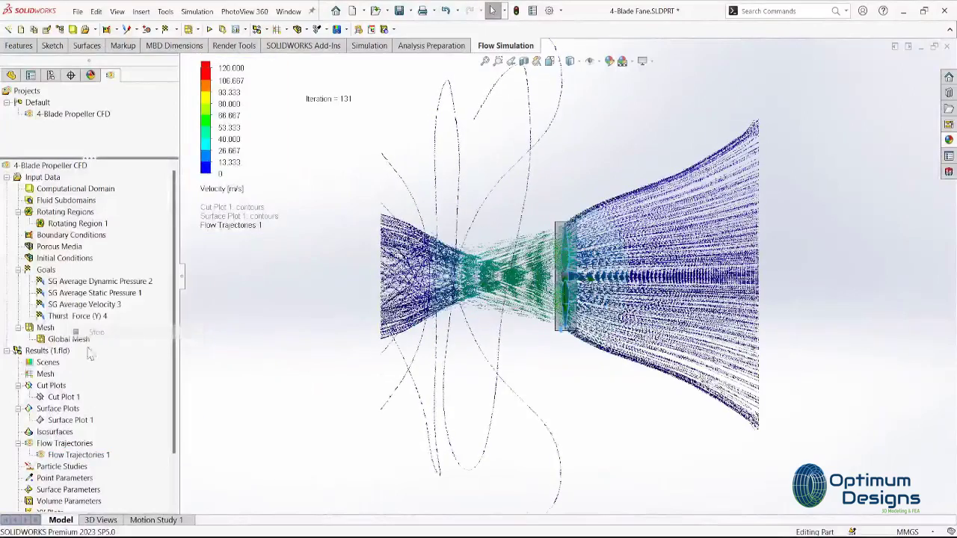
right_click(77, 456)
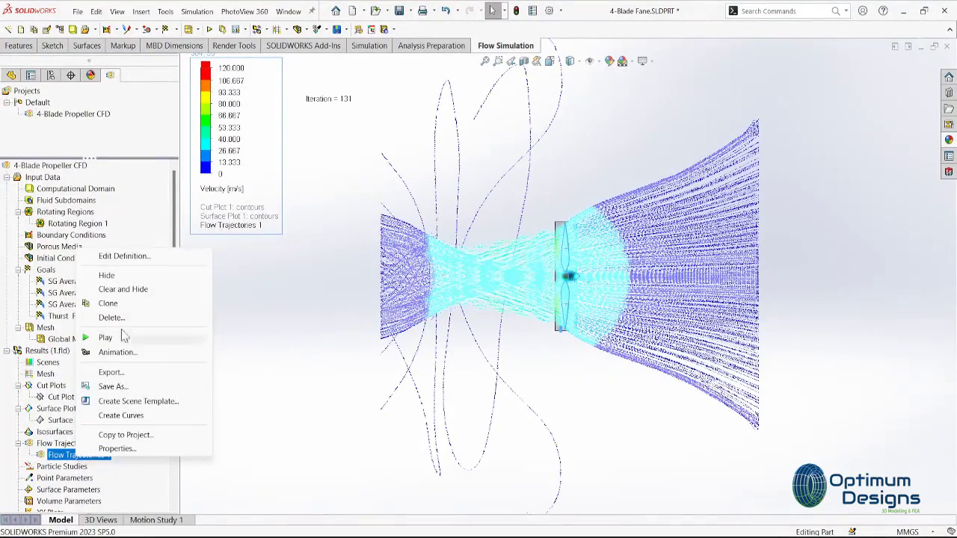
Step: Hide the trajectories and create a goal plot of Thrust Force (Y) 4 as a history graph
left_click(127, 277)
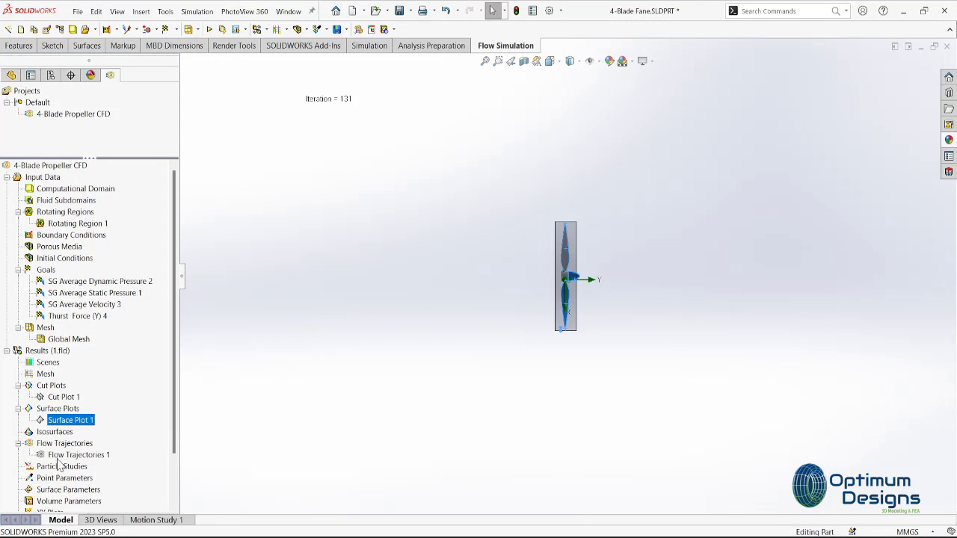
scroll(63, 502, "down", 2)
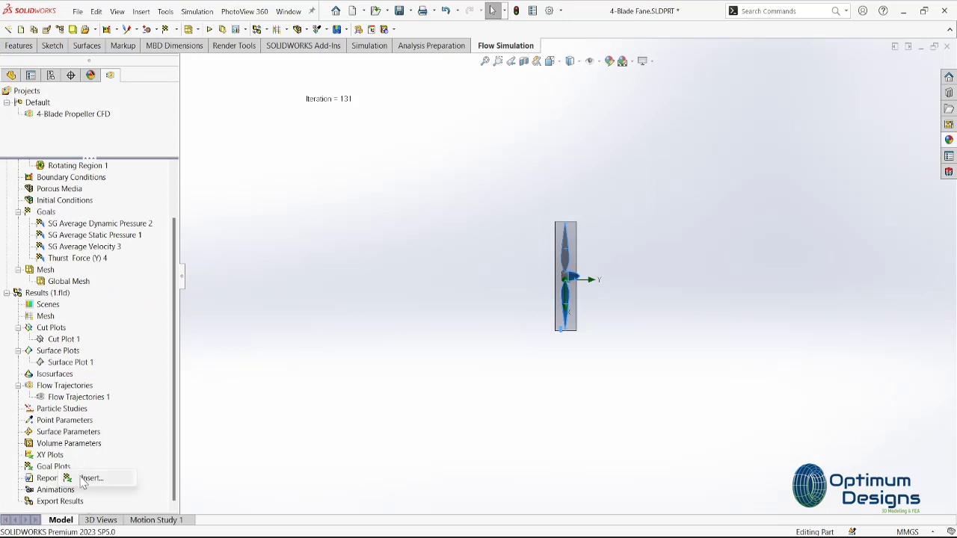
left_click(84, 482)
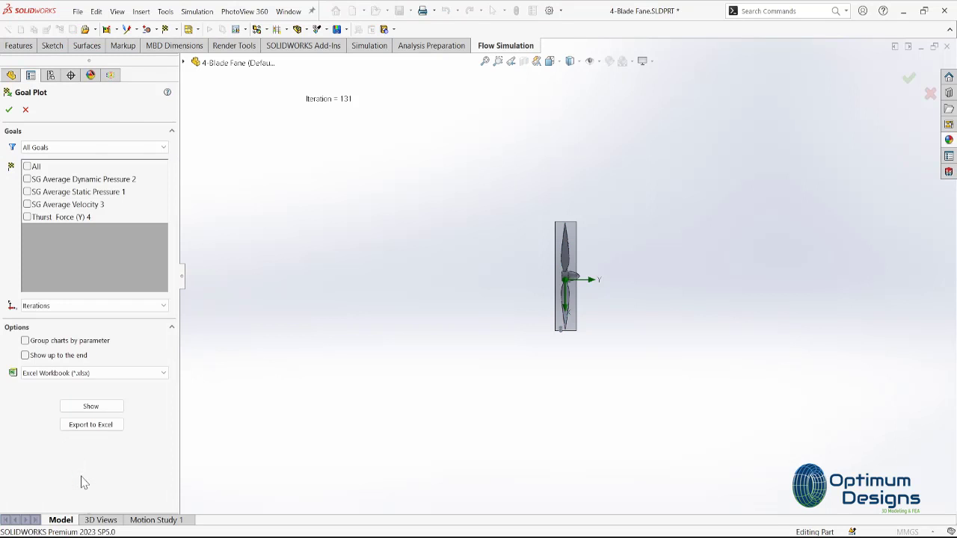
left_click(28, 218)
left_click(79, 408)
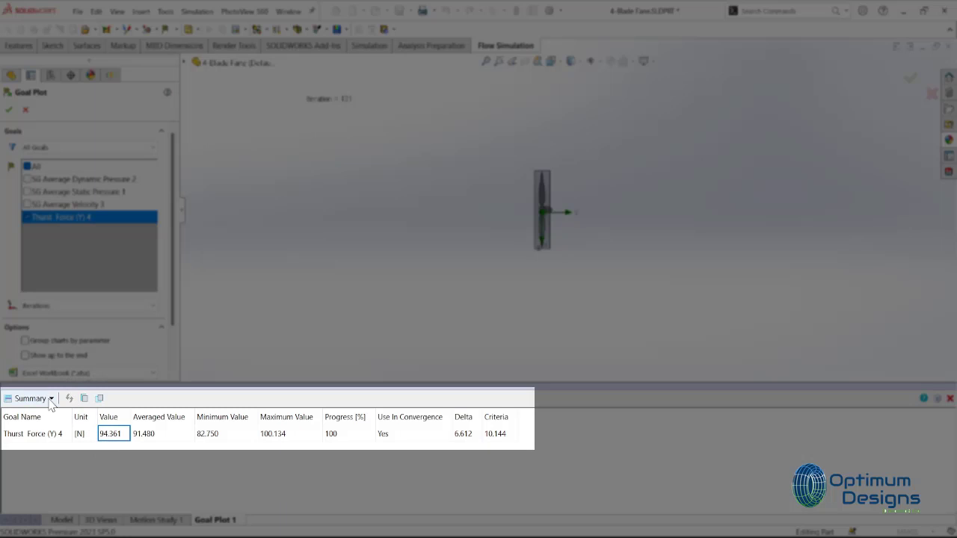
left_click(50, 399)
left_click(39, 432)
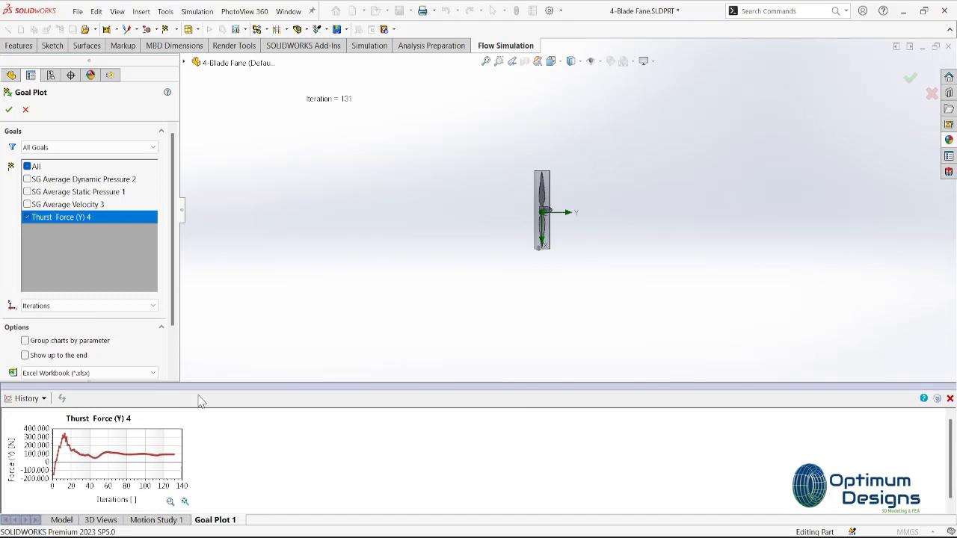
left_click(43, 400)
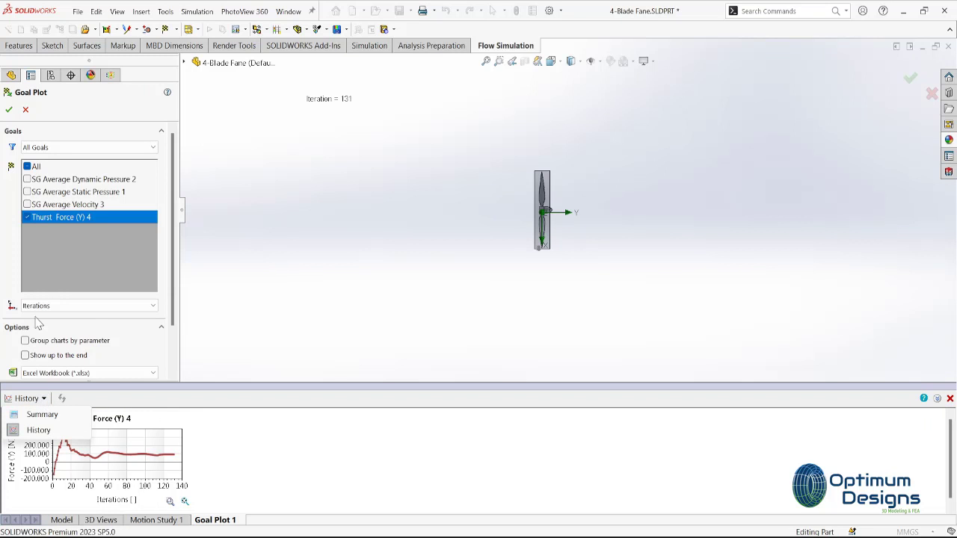
left_click(8, 109)
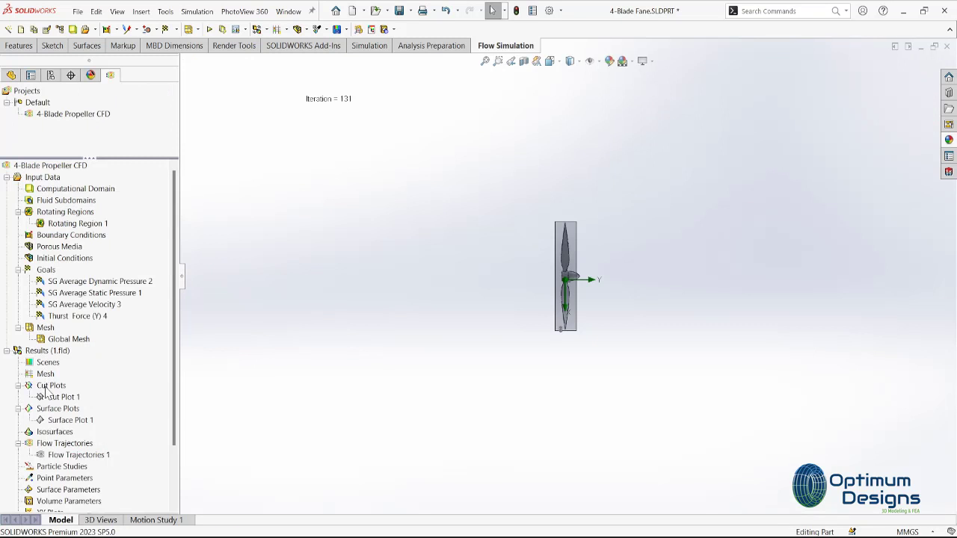
Step: Show the Goal Plot 1 thrust graph in the viewport, positioned above the propeller
scroll(62, 486, "down", 1)
right_click(66, 501)
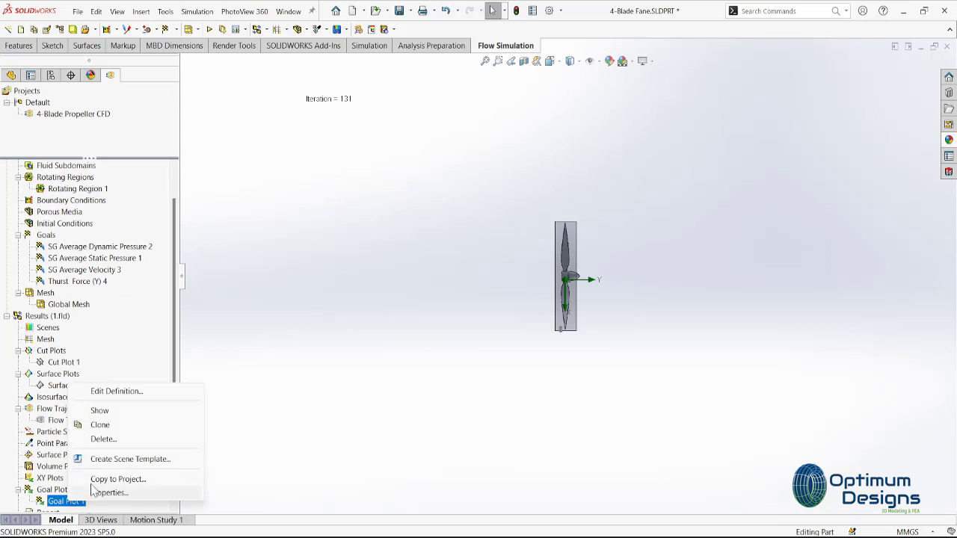
left_click(112, 411)
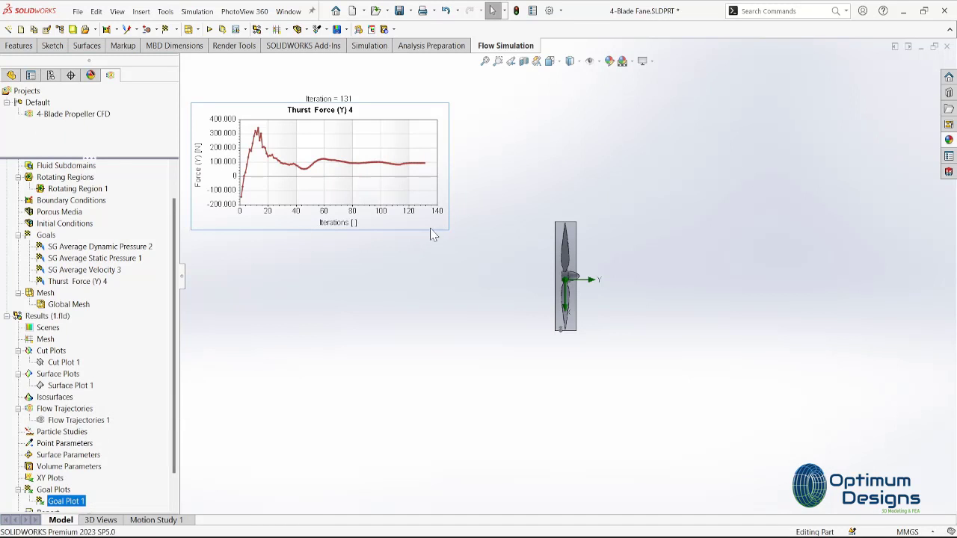
left_click_drag(439, 223, 450, 192)
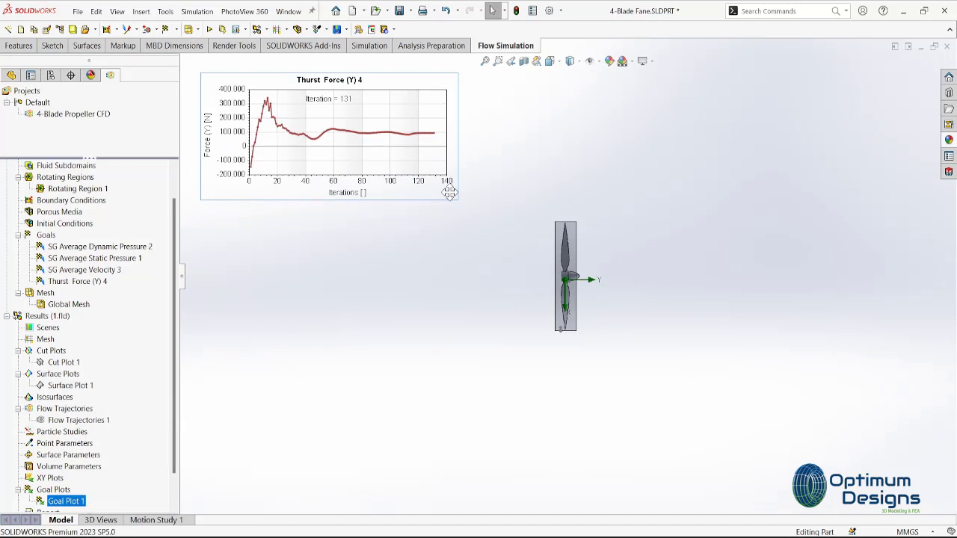
right_click(77, 421)
Step: Change the Flow Trajectories 1 appearance to Lines with Arrows
left_click(131, 219)
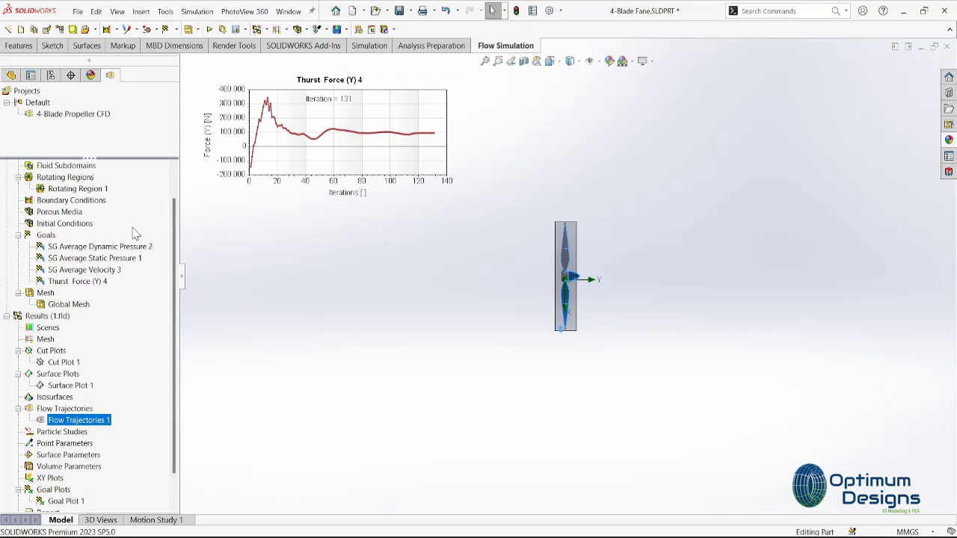
left_click(49, 324)
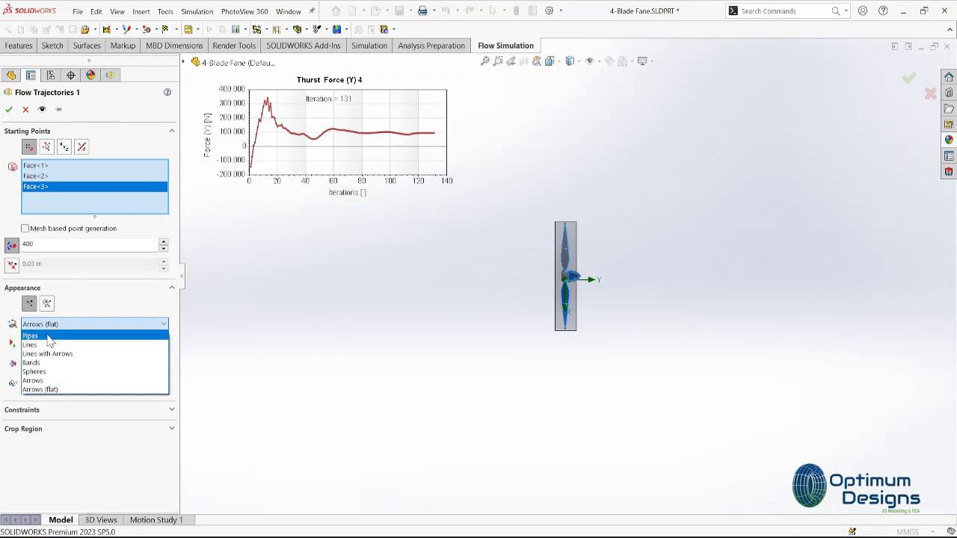
left_click(69, 356)
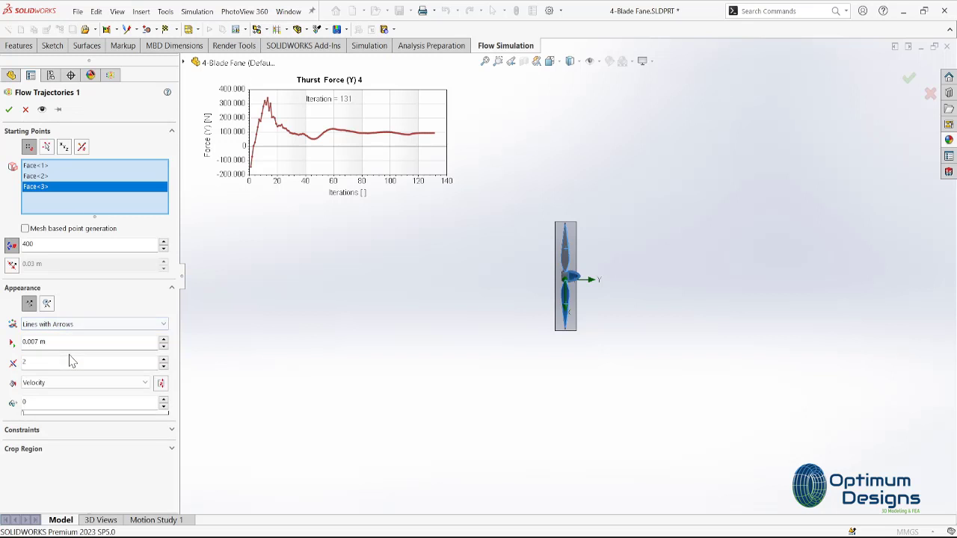
left_click(9, 110)
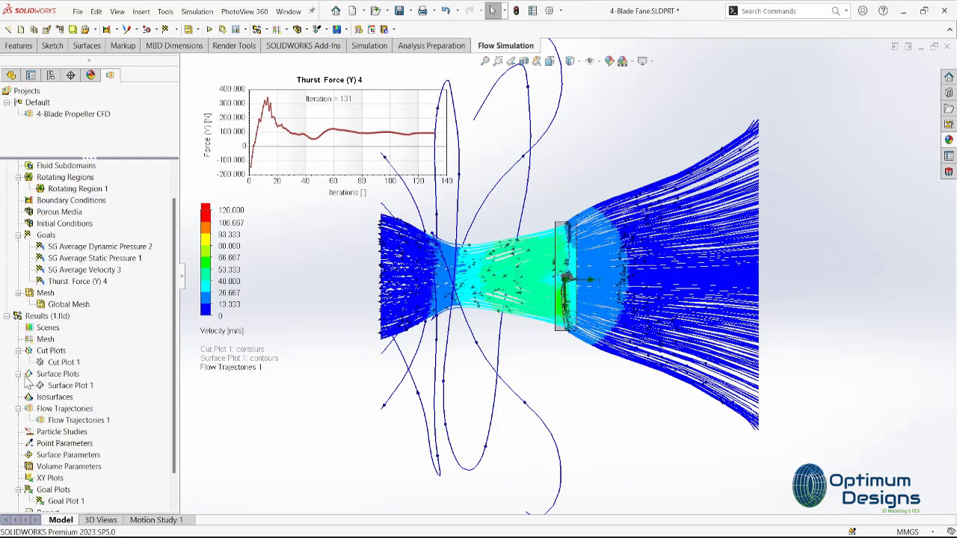
Step: Replay the line-with-arrows trajectory animation
right_click(66, 421)
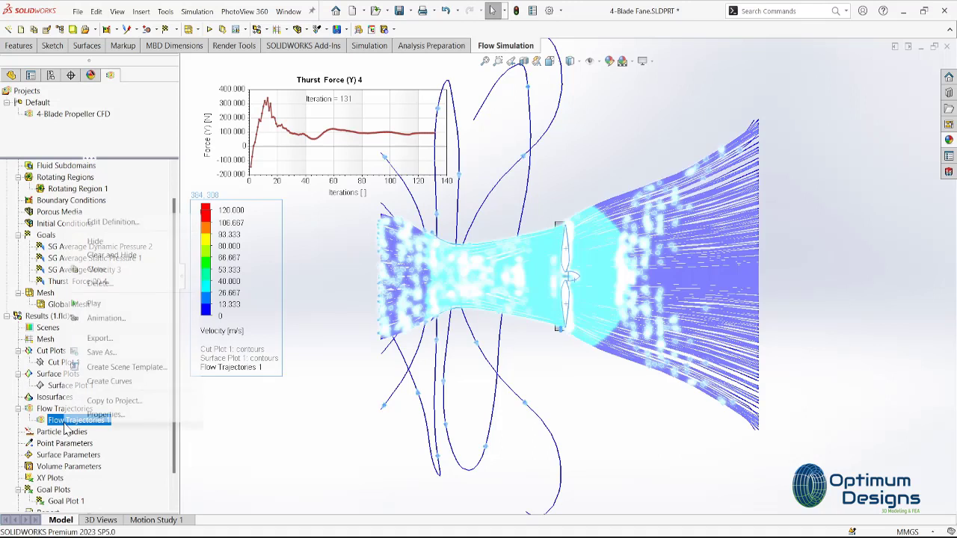
left_click(87, 303)
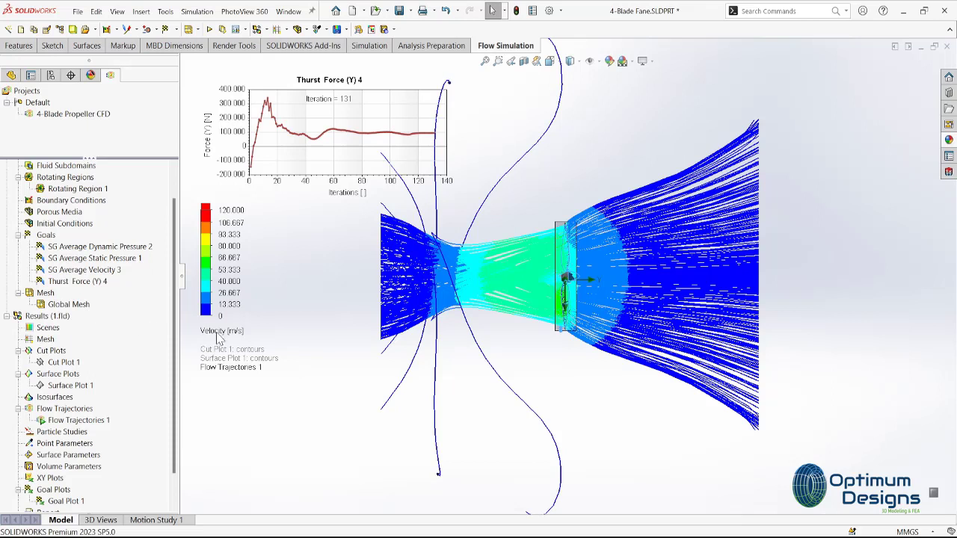
left_click(230, 218)
Step: Set the velocity legend maximum to 50 m/s and view the flow from the front and side
type("50")
key("Return")
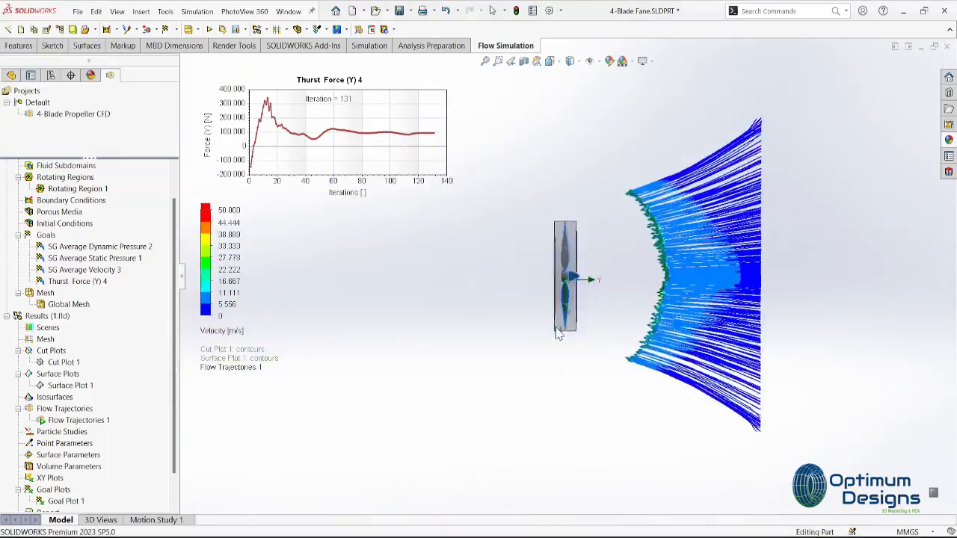
middle_click_drag(556, 333, 609, 378)
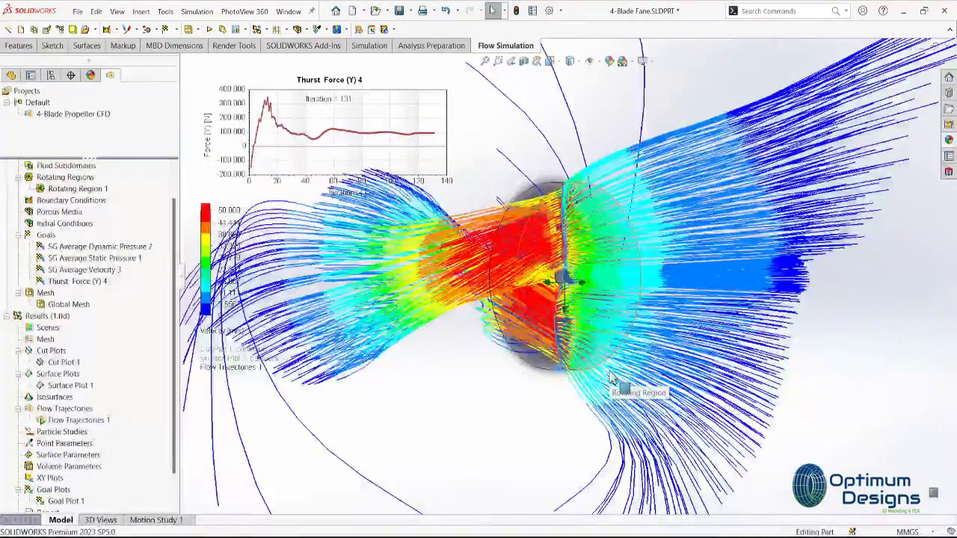
key("space")
left_click(609, 378)
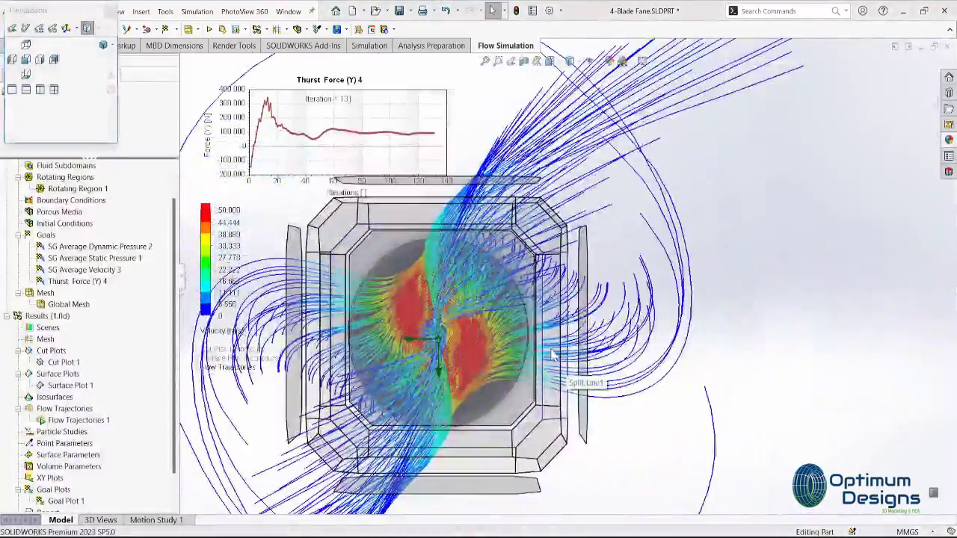
key("ctrl+3")
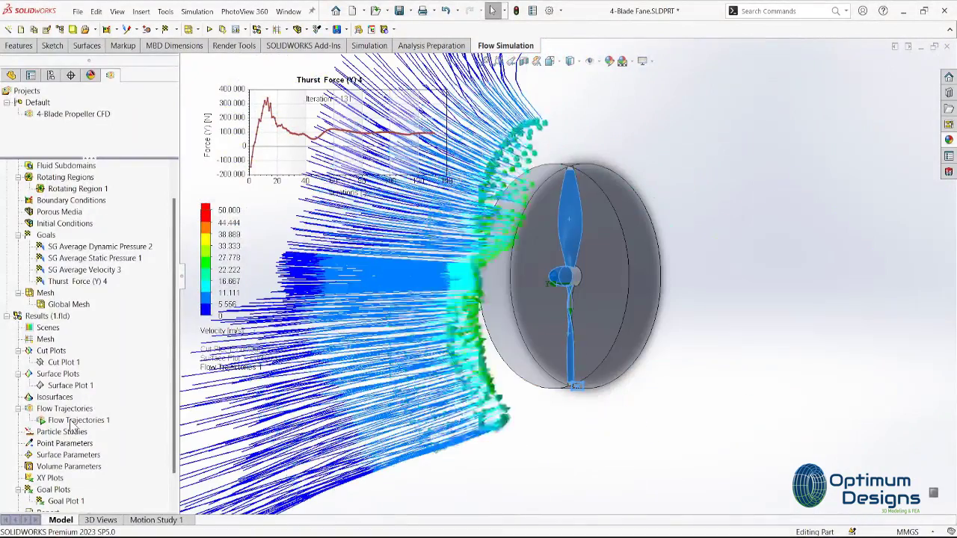
Step: Switch Flow Trajectories 1 to Spheres and replay the animation
right_click(75, 420)
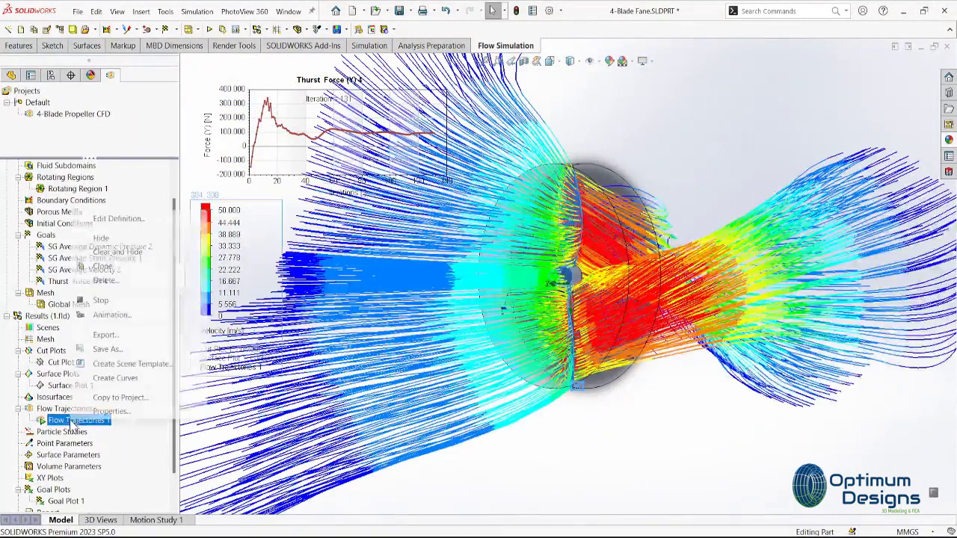
left_click(120, 219)
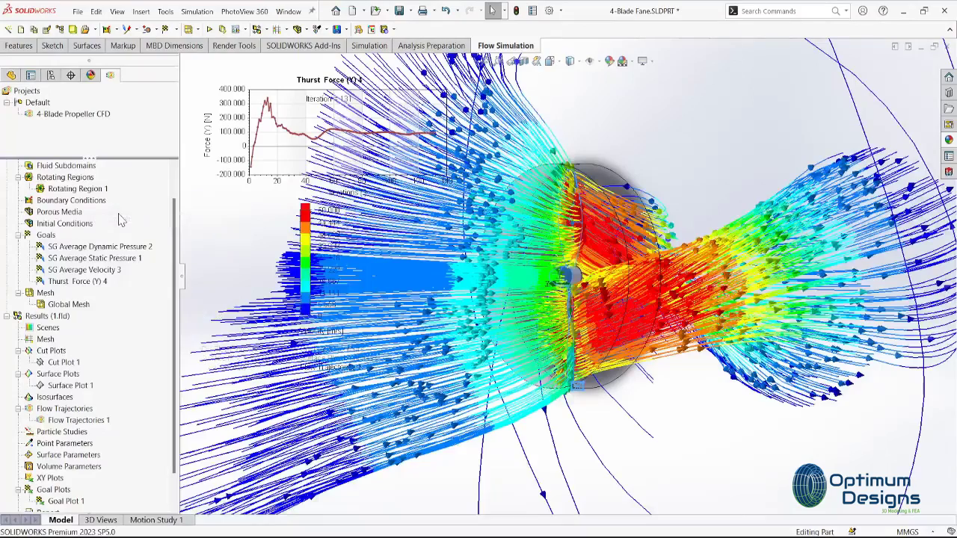
double_click(59, 420)
left_click(75, 323)
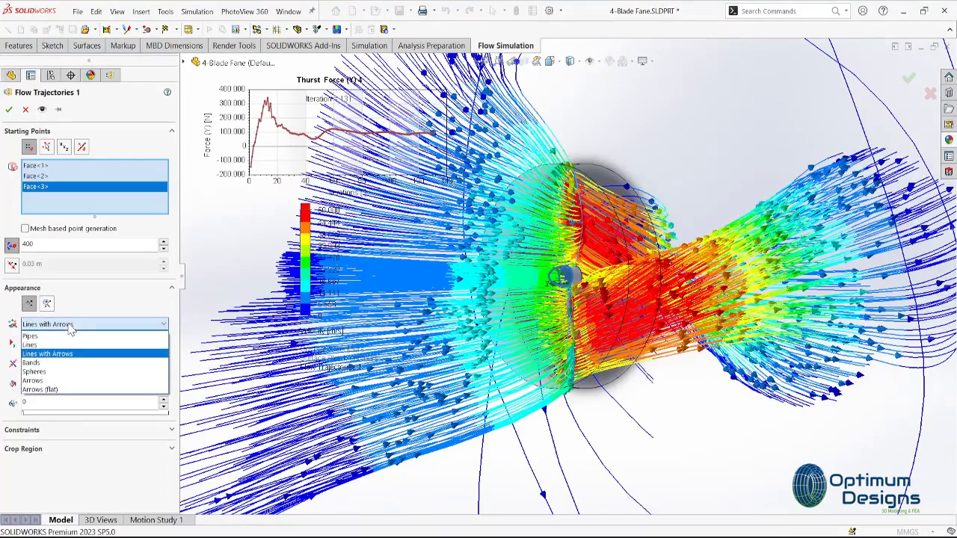
left_click(63, 372)
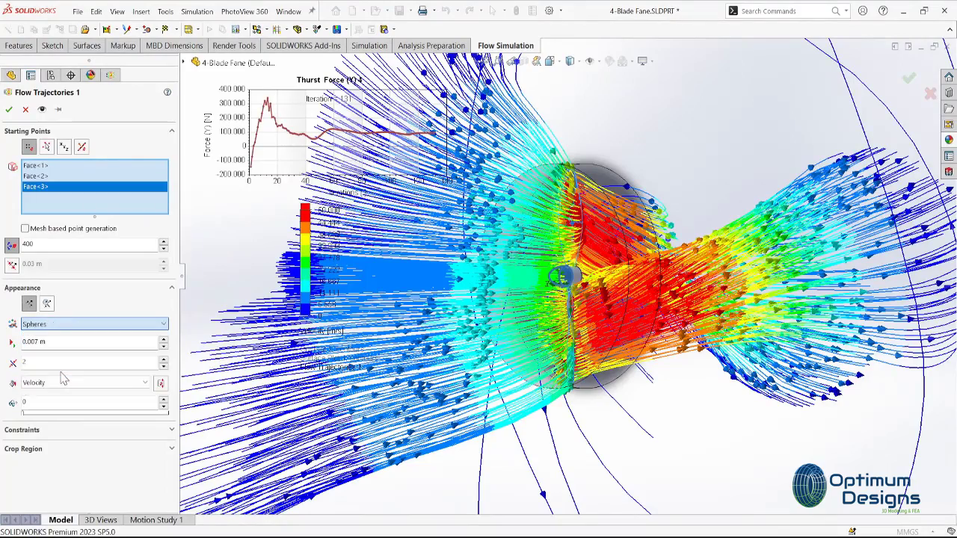
left_click(9, 110)
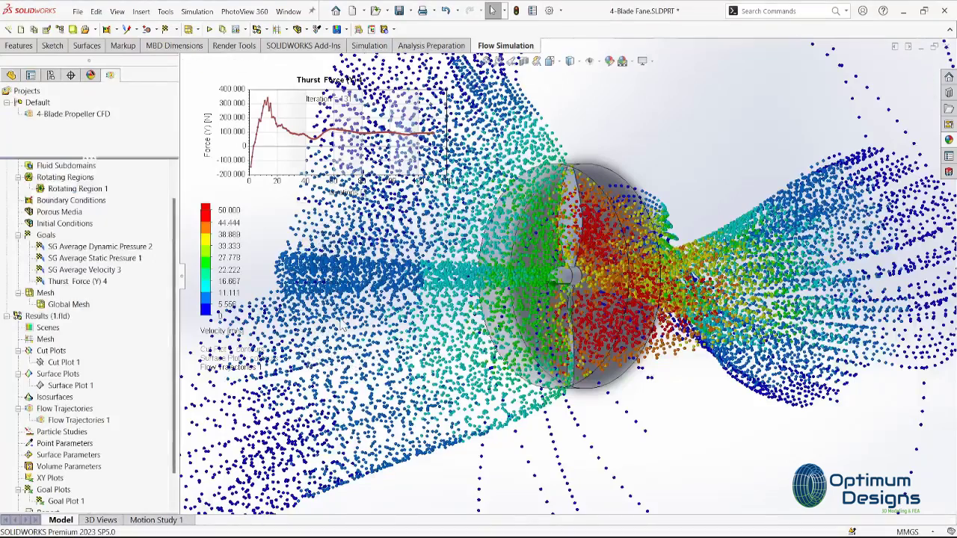
right_click(79, 421)
left_click(112, 306)
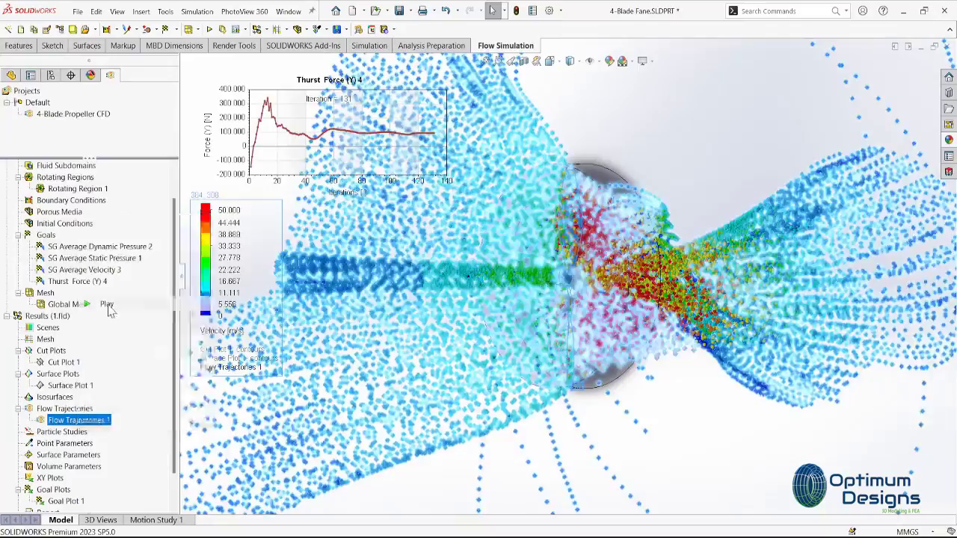